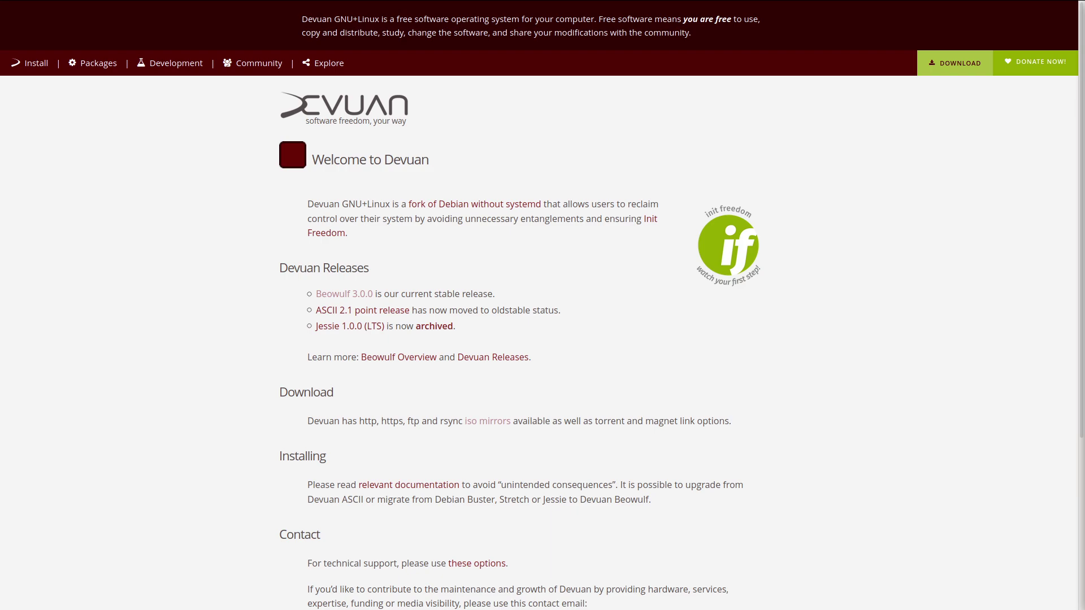
{"action": "left_click_drag", "start_coordinate": [308, 204], "coordinate": [570, 204]}
{"action": "key", "text": "F11"}
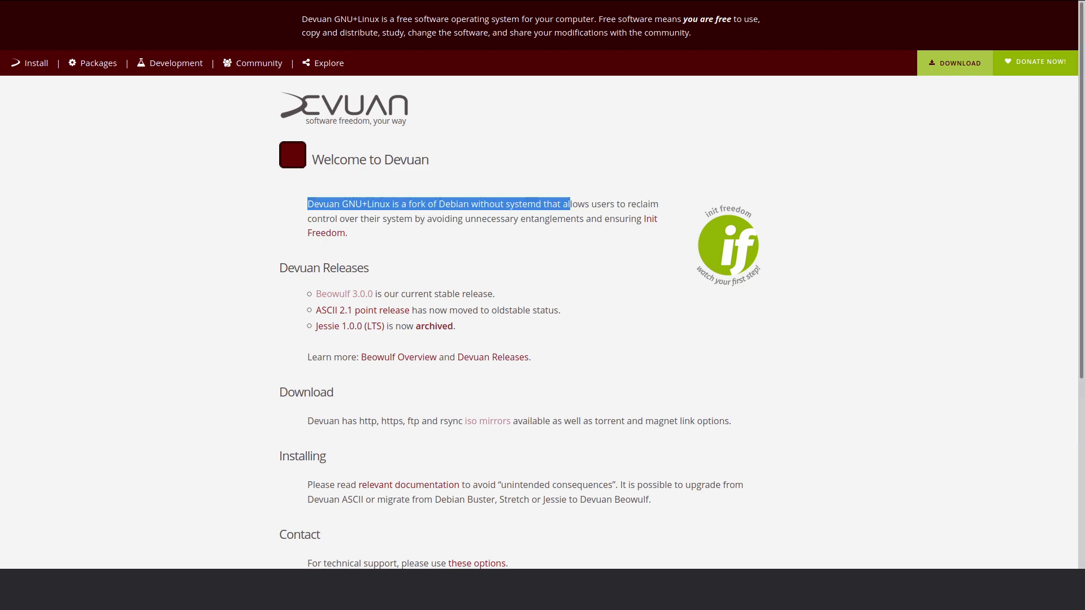
{"action": "key", "text": "F11"}
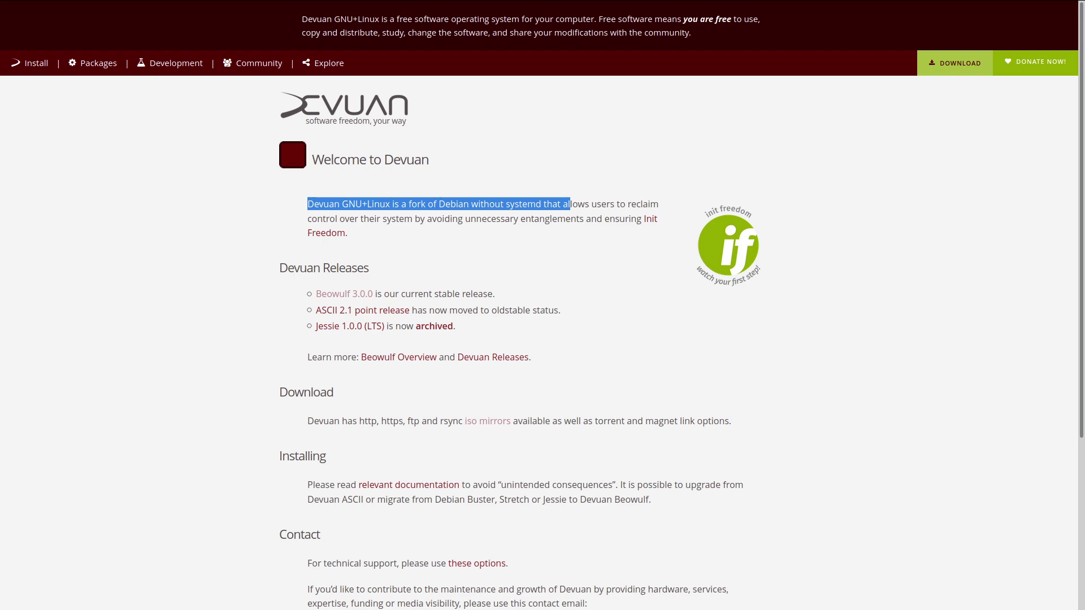
{"action": "left_click", "coordinate": [570, 205]}
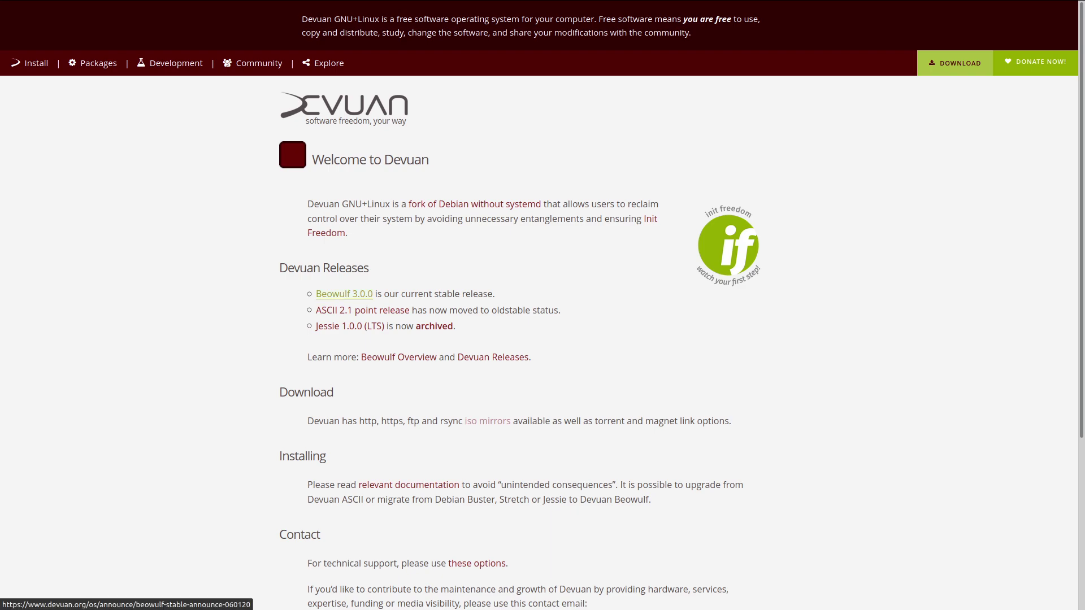
Step: Open the Devuan ISO mirrors page and examine the description of the desktop-live image
{"action": "left_click", "coordinate": [487, 421]}
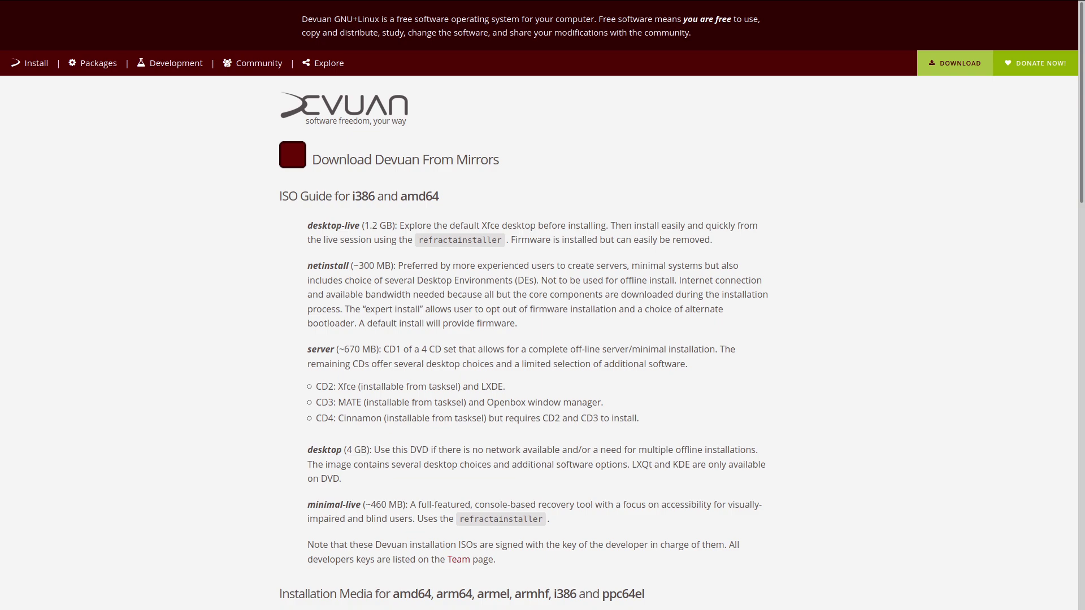
{"action": "left_click_drag", "start_coordinate": [312, 225], "coordinate": [499, 225]}
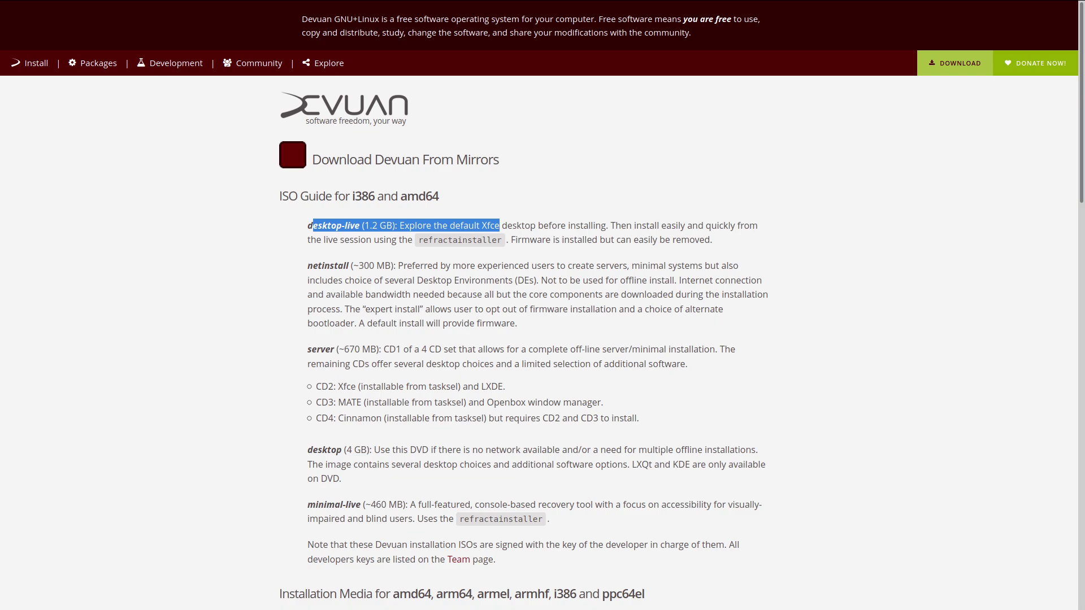
{"action": "left_click", "coordinate": [500, 225]}
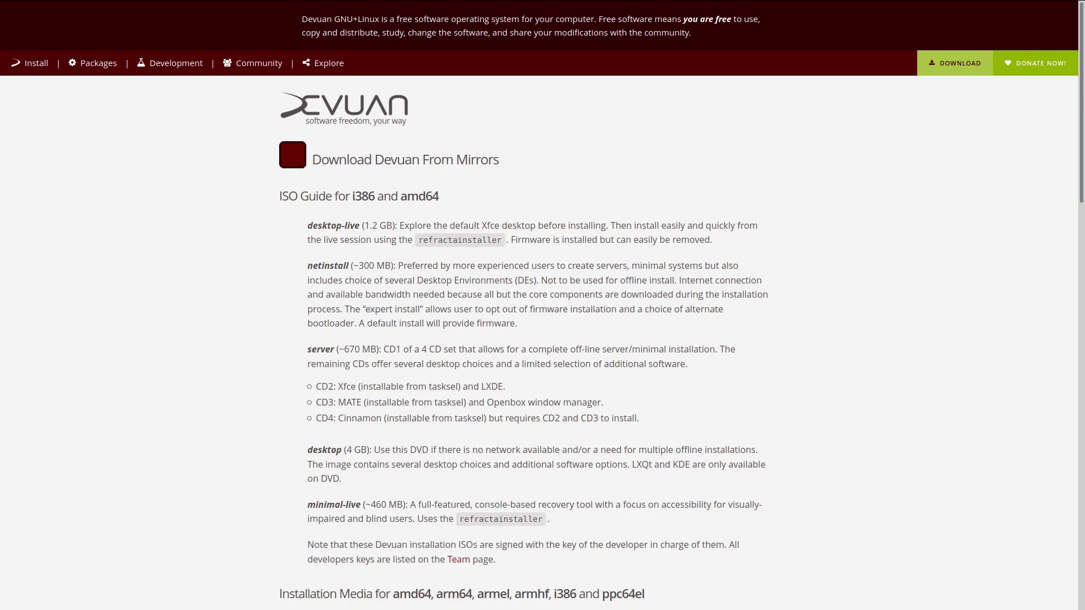
{"action": "scroll", "coordinate": [542, 339], "scroll_direction": "down", "scroll_amount": 3}
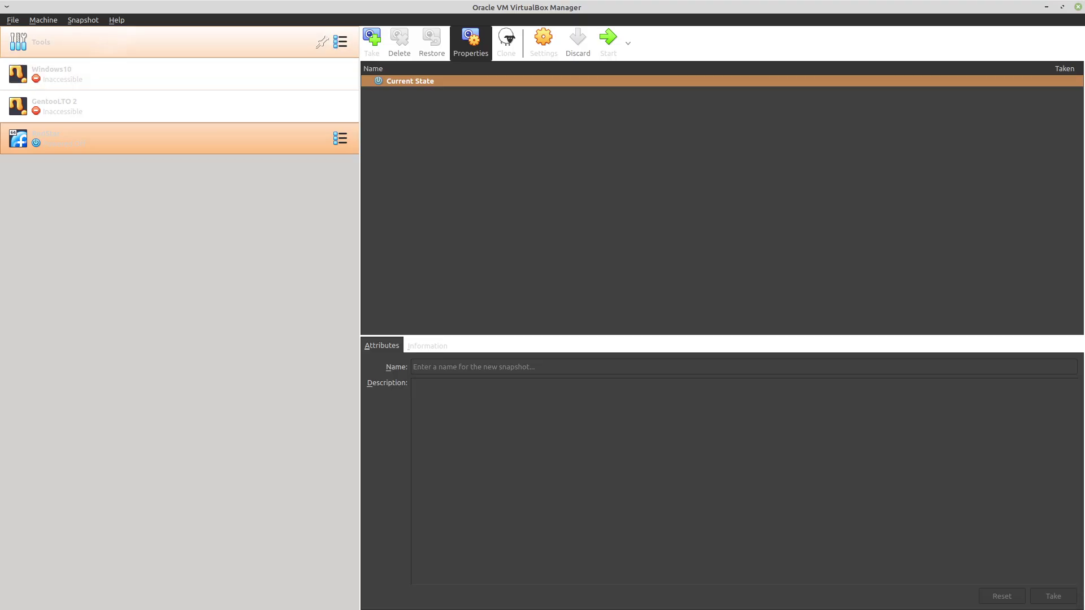
Step: In VirtualBox, start a new virtual machine named Devuan with type Linux and version Debian (64-bit)
{"action": "key", "text": "alt+m"}
{"action": "key", "text": "Return"}
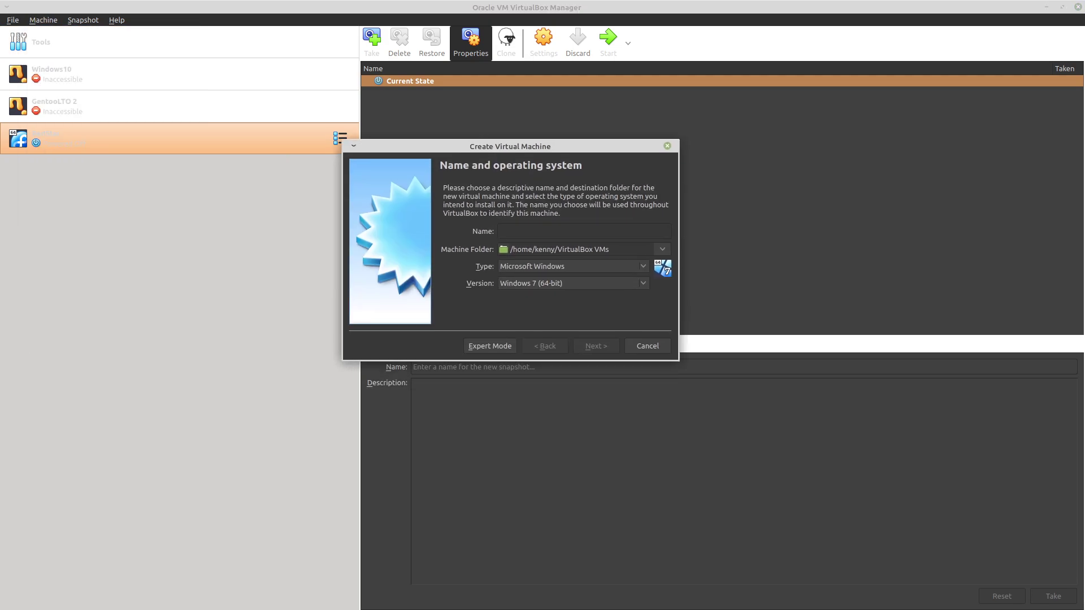
{"action": "type", "text": "Devuan"}
{"action": "left_click", "coordinate": [573, 266]}
{"action": "left_click", "coordinate": [572, 280]}
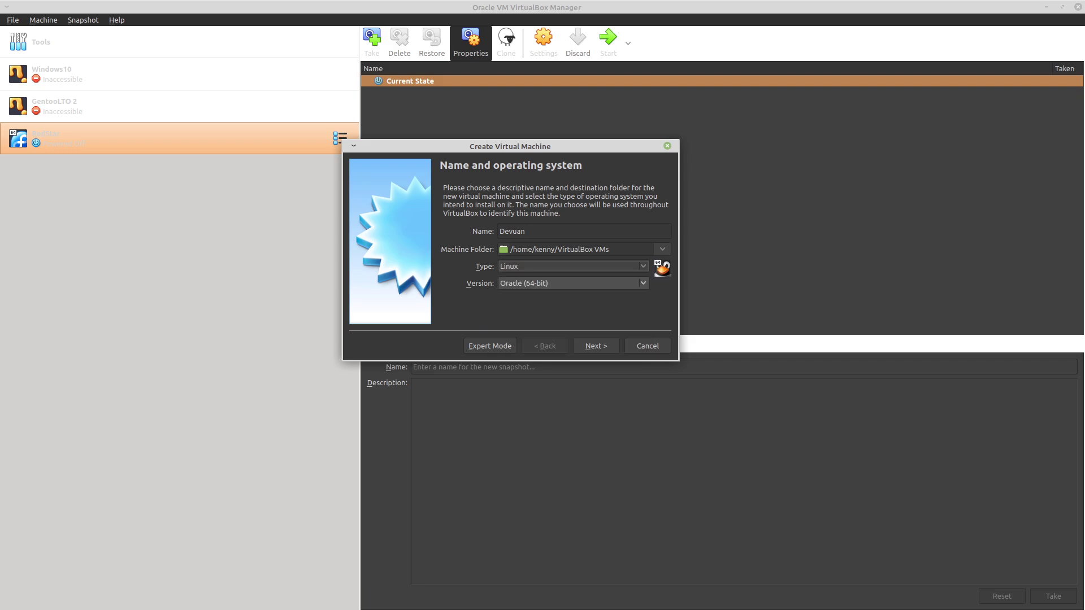
{"action": "left_click", "coordinate": [573, 283]}
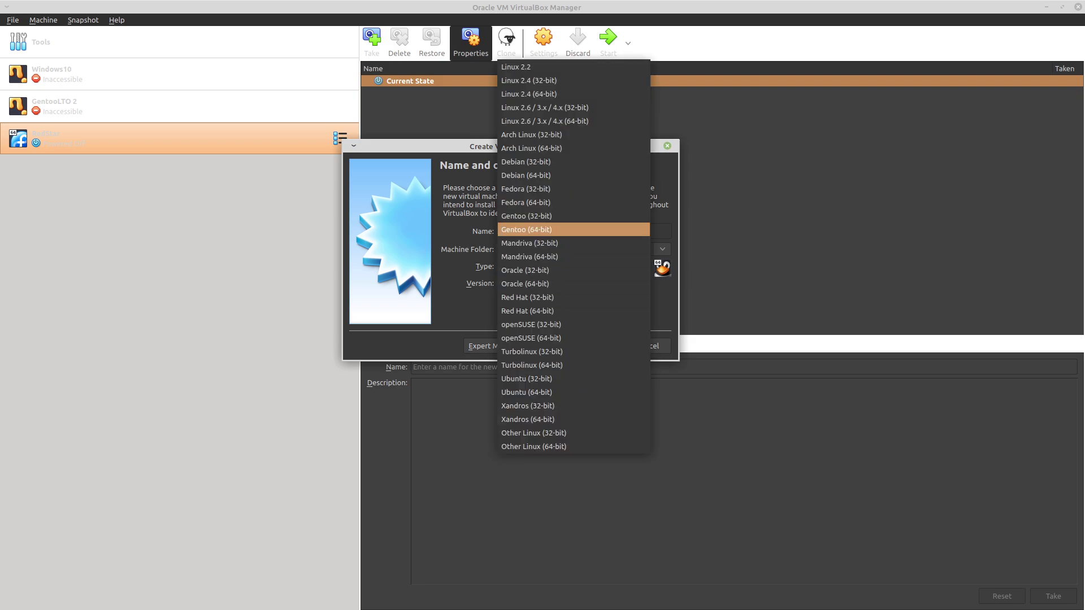
{"action": "key", "text": "Return"}
{"action": "left_click_drag", "start_coordinate": [510, 146], "coordinate": [353, 78]}
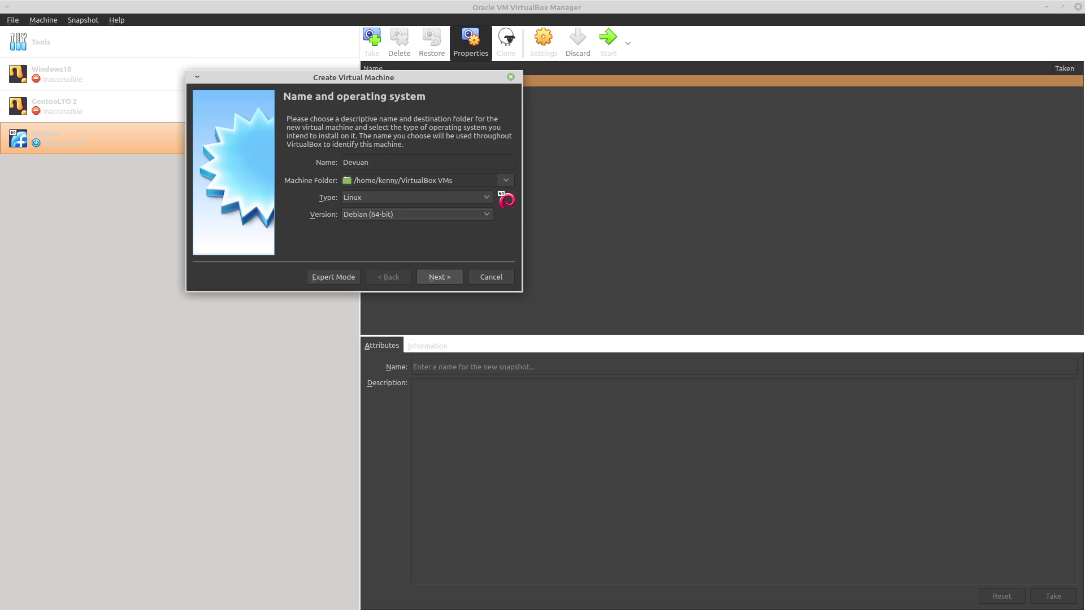
{"action": "left_click", "coordinate": [440, 277]}
Step: Allocate 4096 MB of memory to the new machine and choose to create a virtual hard disk now
{"action": "left_click_drag", "start_coordinate": [295, 160], "coordinate": [329, 160]}
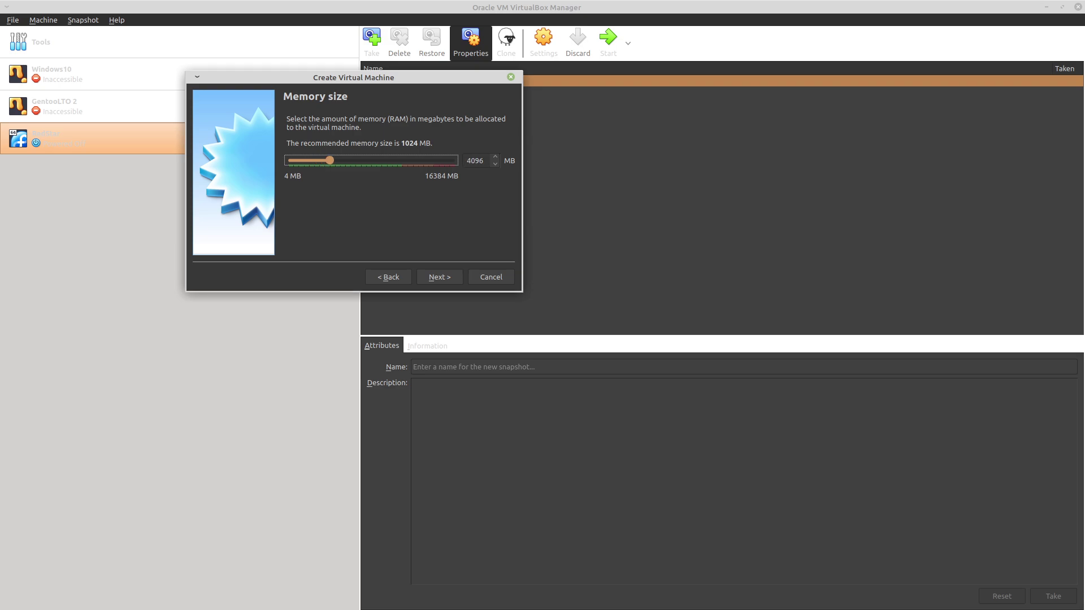
{"action": "left_click", "coordinate": [440, 277]}
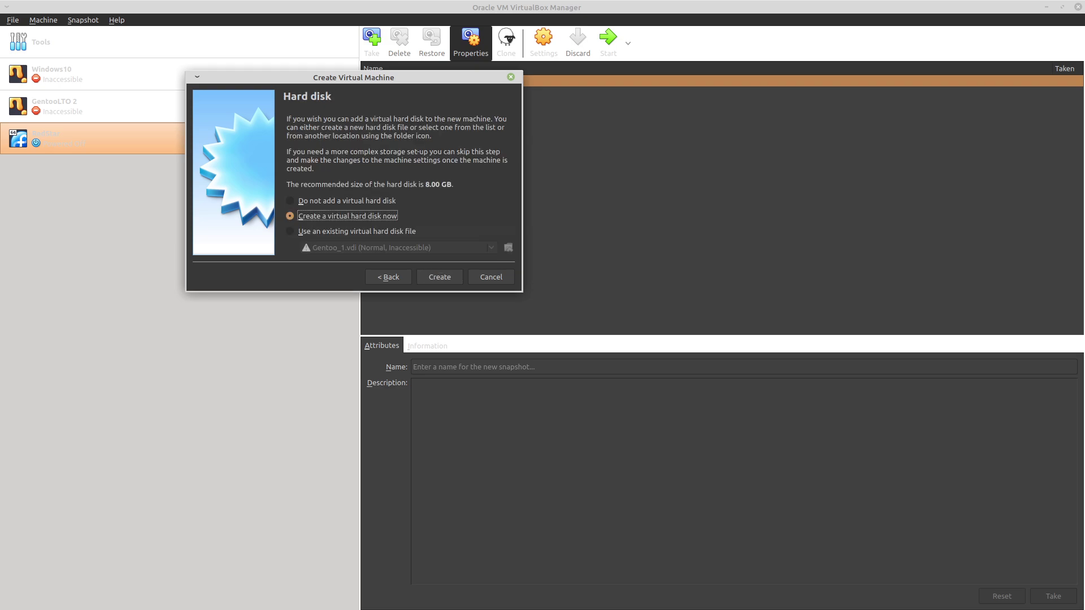
{"action": "left_click", "coordinate": [439, 277]}
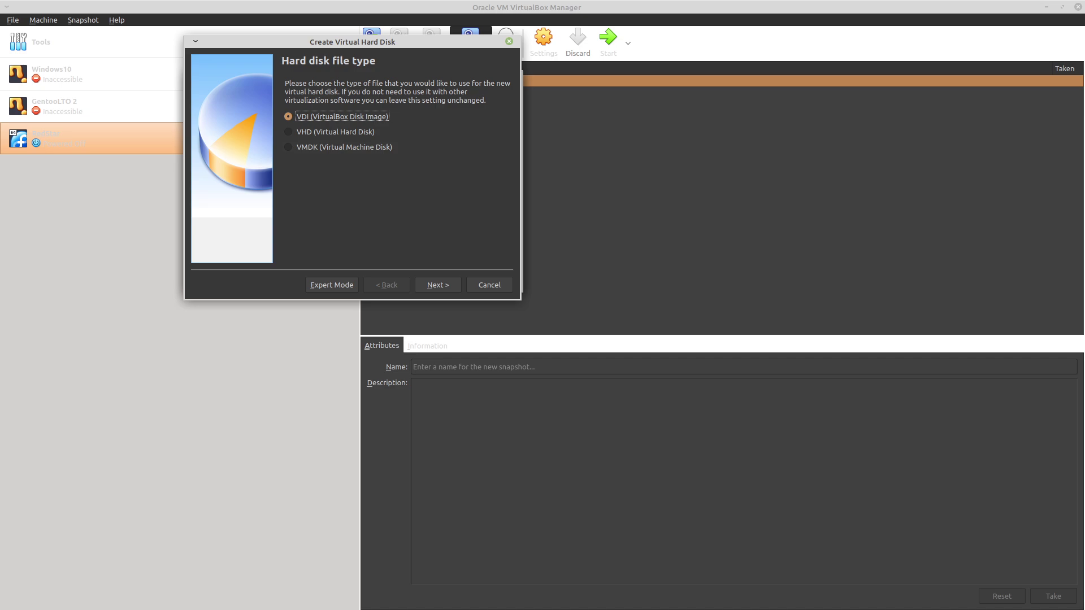
Step: Create a fixed-size VDI hard disk of 21.86 GB for the Devuan machine
{"action": "key", "text": "Return"}
{"action": "key", "text": "Down"}
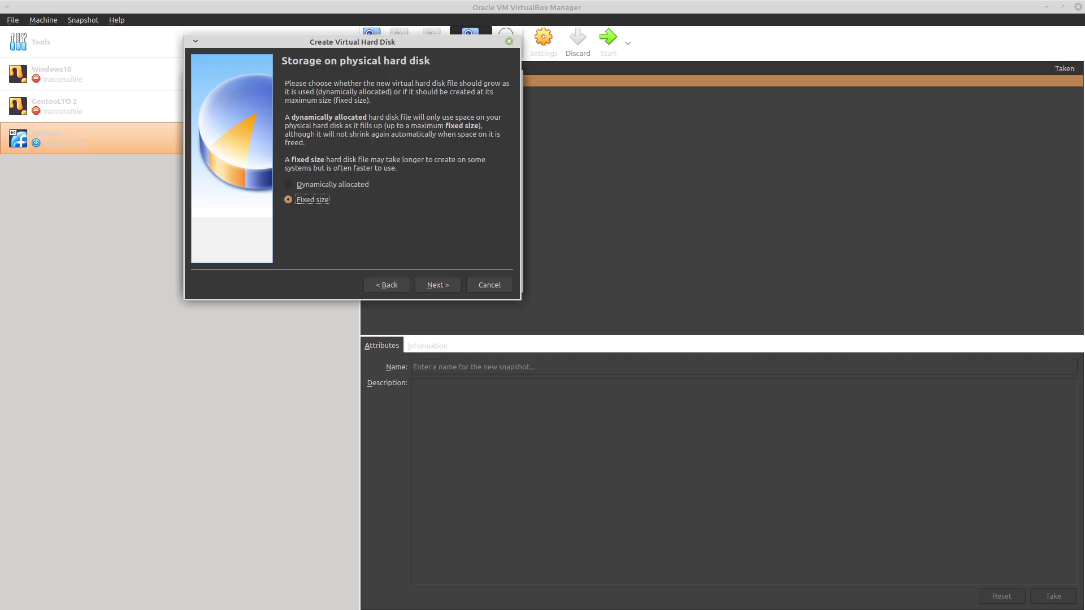
{"action": "key", "text": "Return"}
{"action": "key", "text": "Tab"}
{"action": "key", "text": "Right"}
{"action": "key", "text": "Right"}
{"action": "key", "text": "Right"}
{"action": "key", "text": "Right"}
{"action": "key", "text": "Right"}
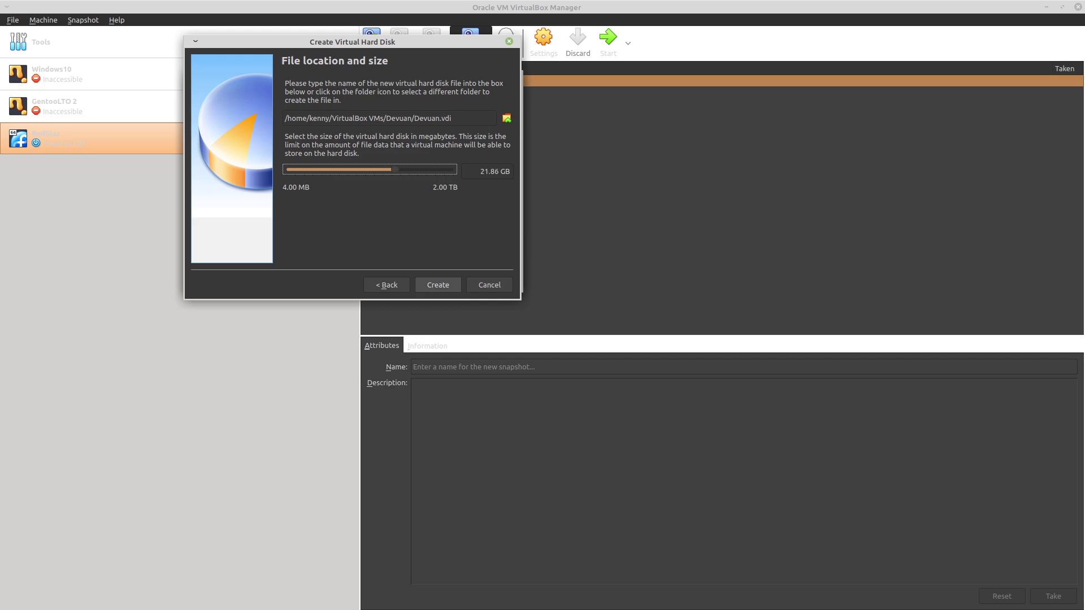
{"action": "key", "text": "Return"}
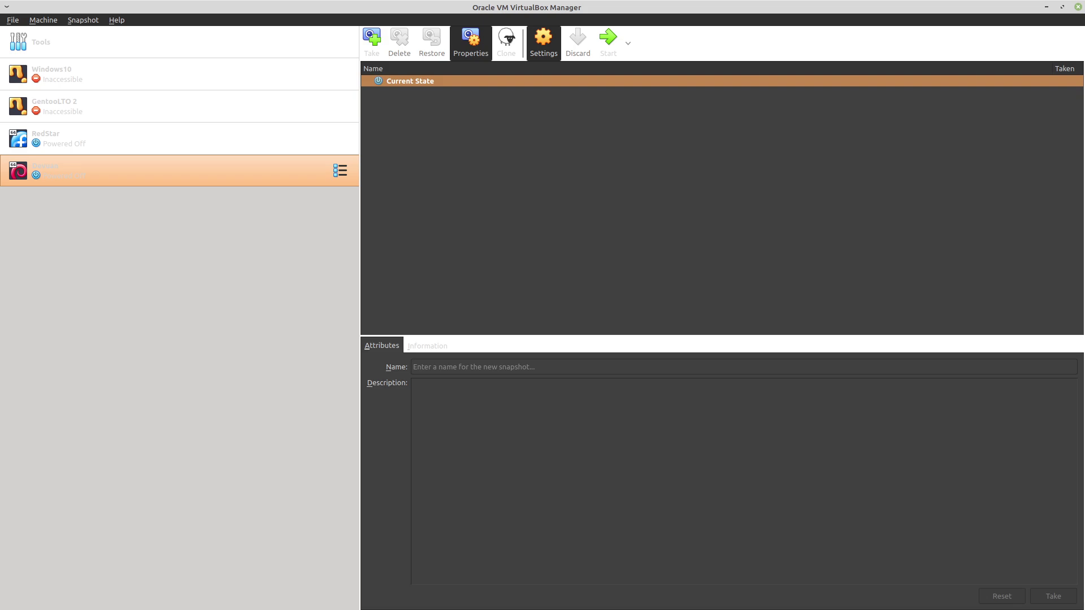
Step: Set the Devuan machine's processor count to 2 in its system settings
{"action": "left_click", "coordinate": [543, 42]}
{"action": "left_click", "coordinate": [366, 188]}
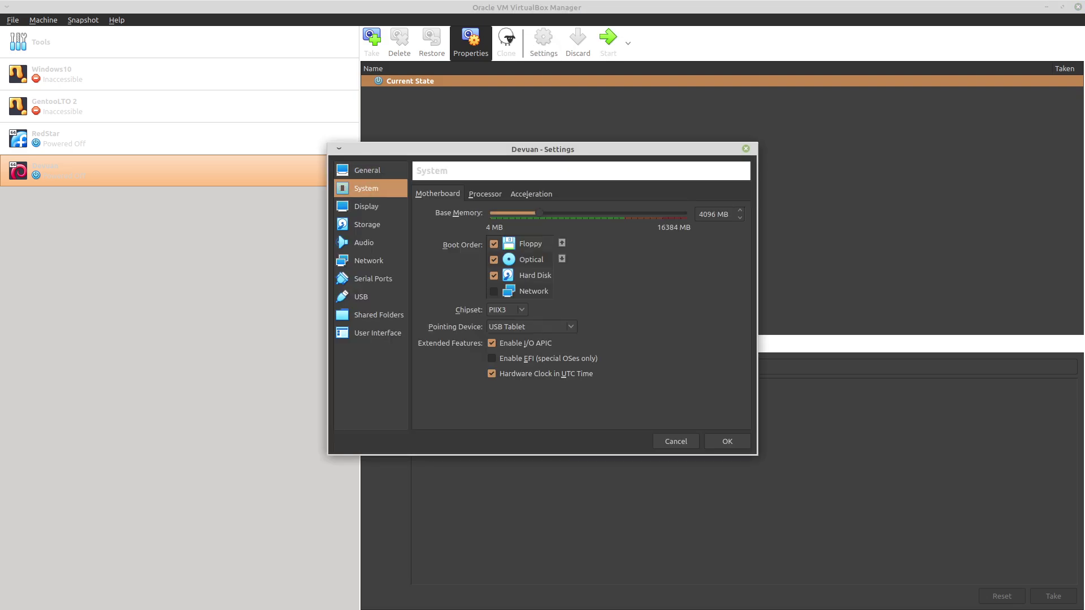
{"action": "left_click", "coordinate": [484, 194]}
{"action": "left_click_drag", "start_coordinate": [490, 213], "coordinate": [521, 213]}
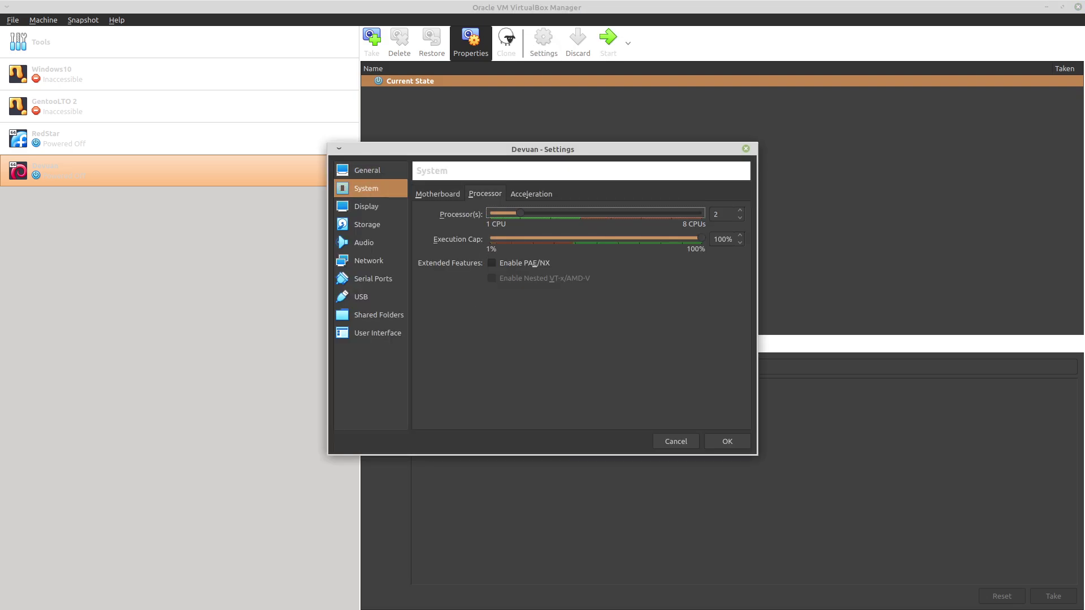
Step: Move Hard Disk to first place in the machine's boot order, above Floppy and Optical
{"action": "key", "text": "alt+m"}
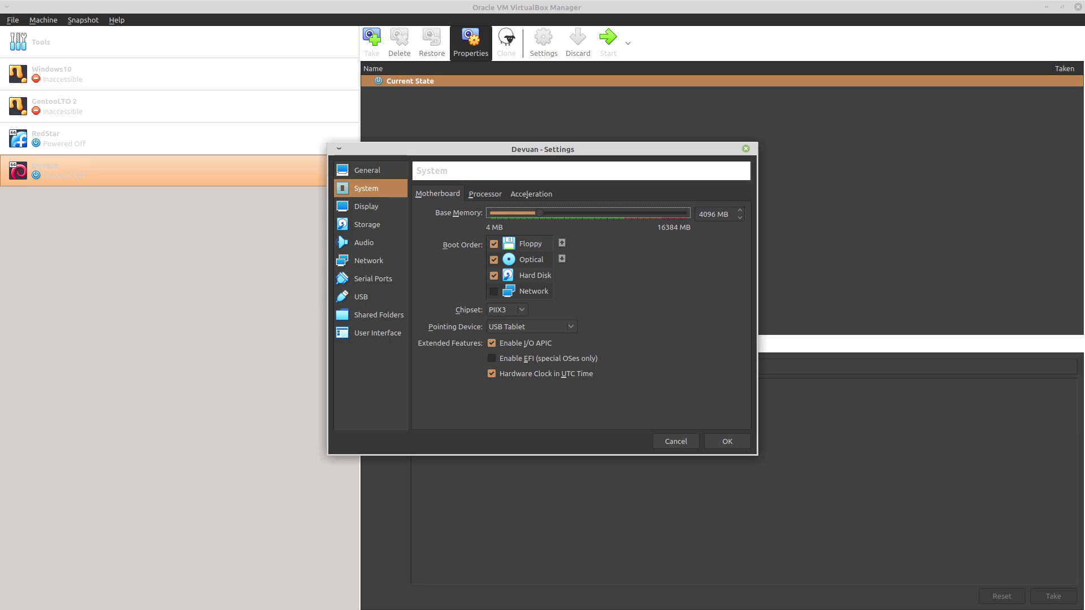
{"action": "left_click", "coordinate": [531, 259]}
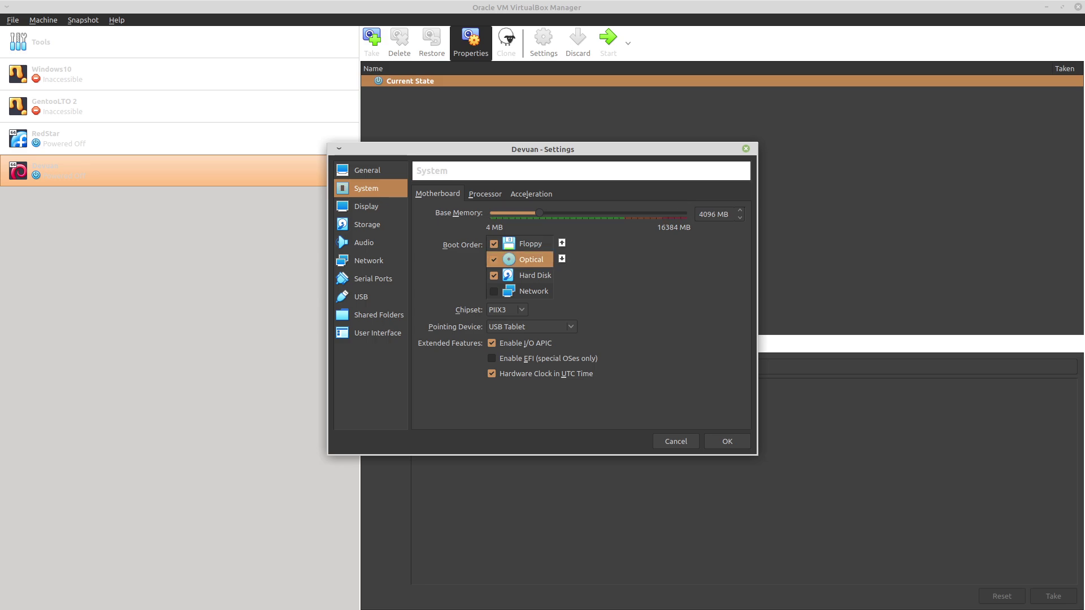
{"action": "left_click", "coordinate": [534, 275]}
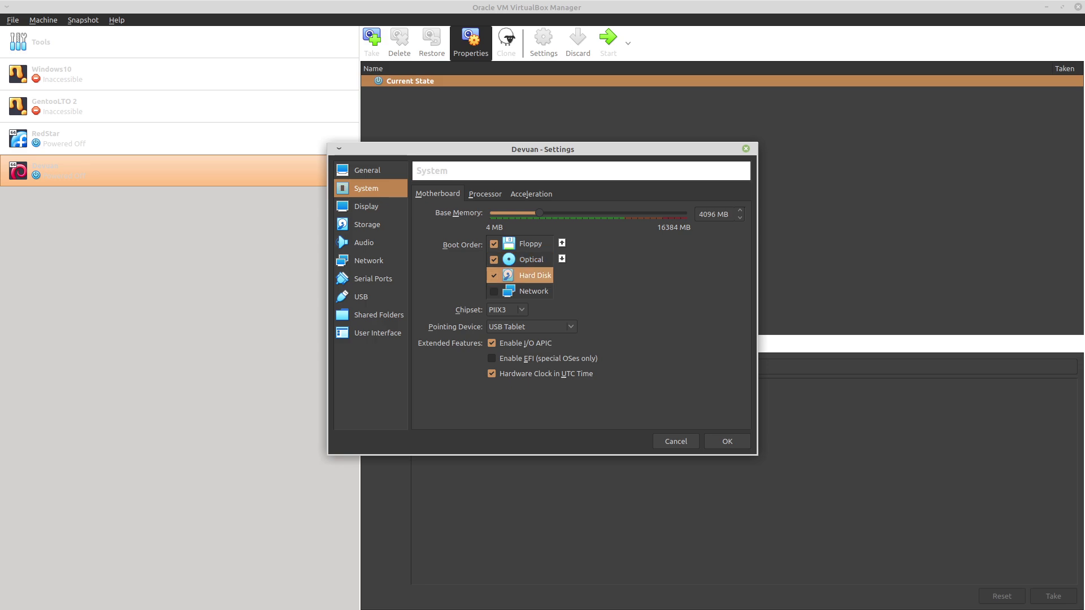
{"action": "double_click", "coordinate": [562, 243]}
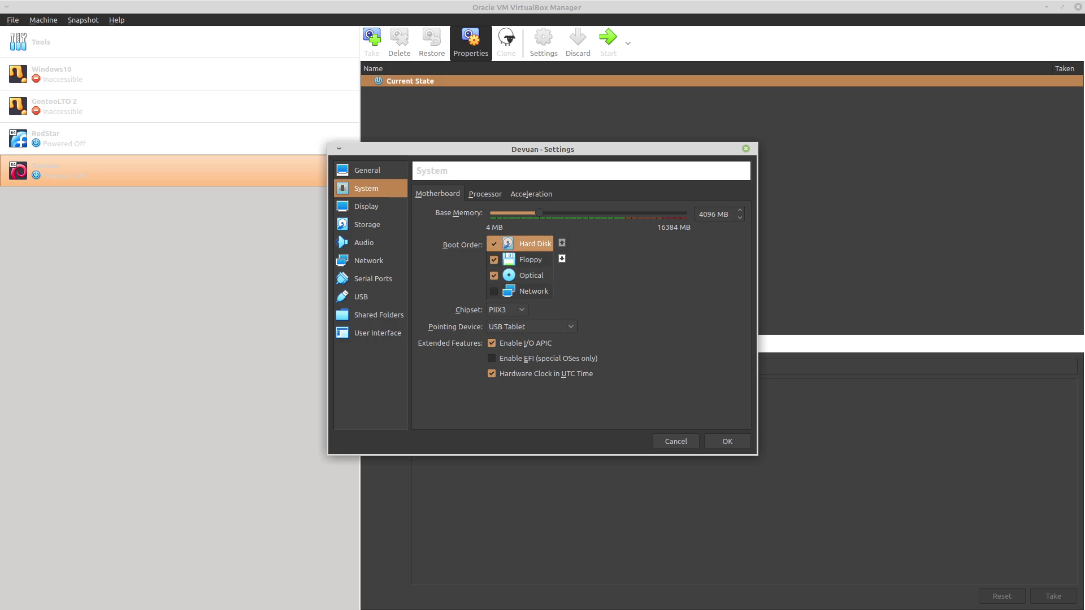
Step: Set the machine's video memory to 128 MB and its graphics controller to VBoxVGA
{"action": "left_click", "coordinate": [367, 206]}
{"action": "left_click_drag", "start_coordinate": [542, 149], "coordinate": [356, 64]}
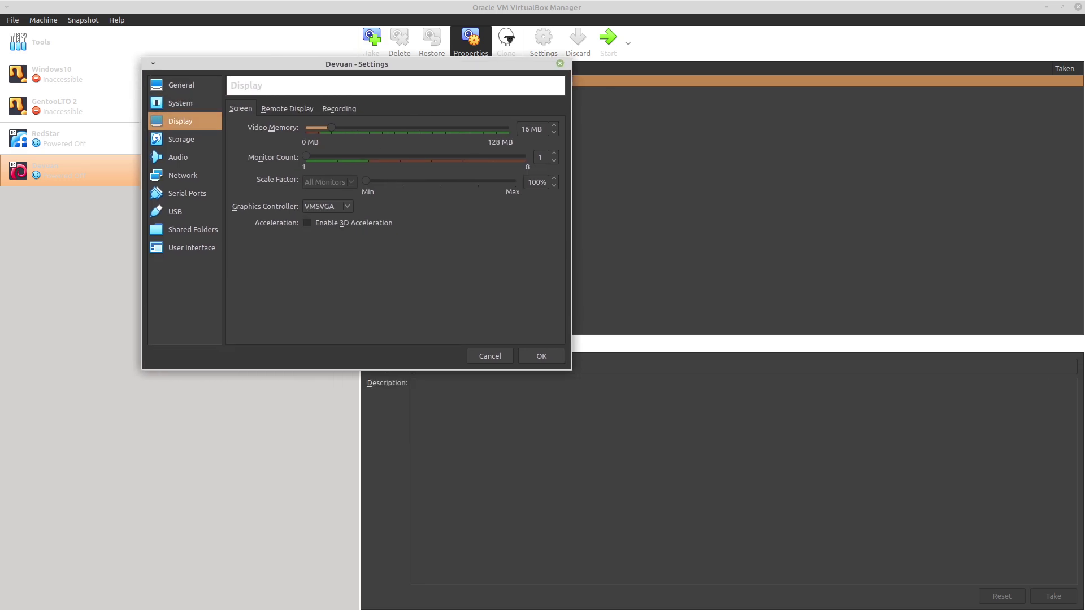
{"action": "left_click_drag", "start_coordinate": [332, 127], "coordinate": [505, 128]}
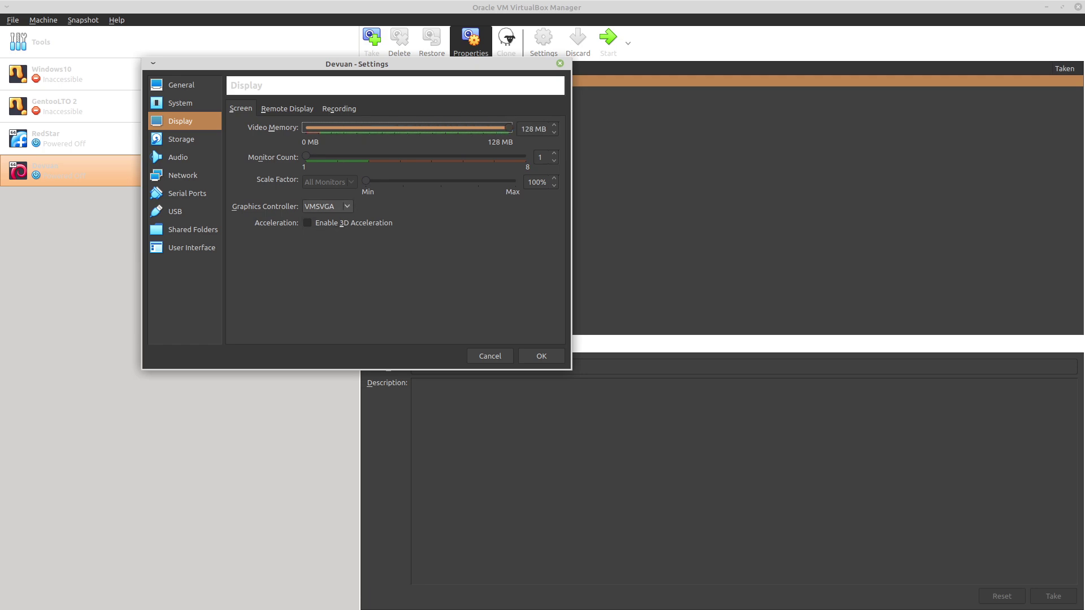
{"action": "left_click", "coordinate": [328, 206]}
{"action": "key", "text": "Up"}
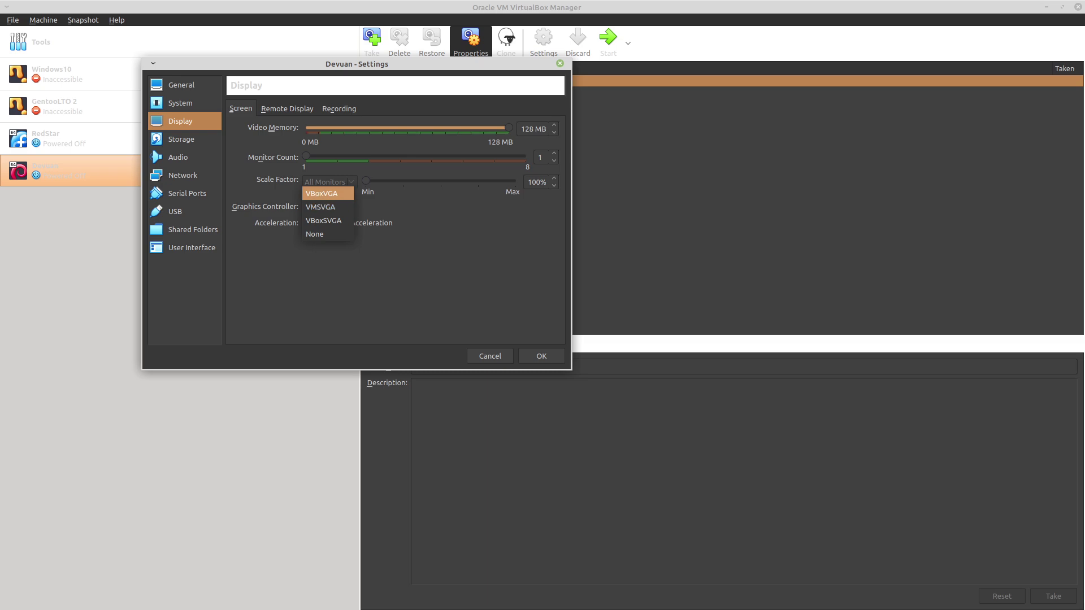
{"action": "key", "text": "Return"}
Step: Insert devuan_beowulf_3.0.0_amd64_desktop-live.iso into the empty IDE optical drive and save the machine settings
{"action": "left_click", "coordinate": [181, 139]}
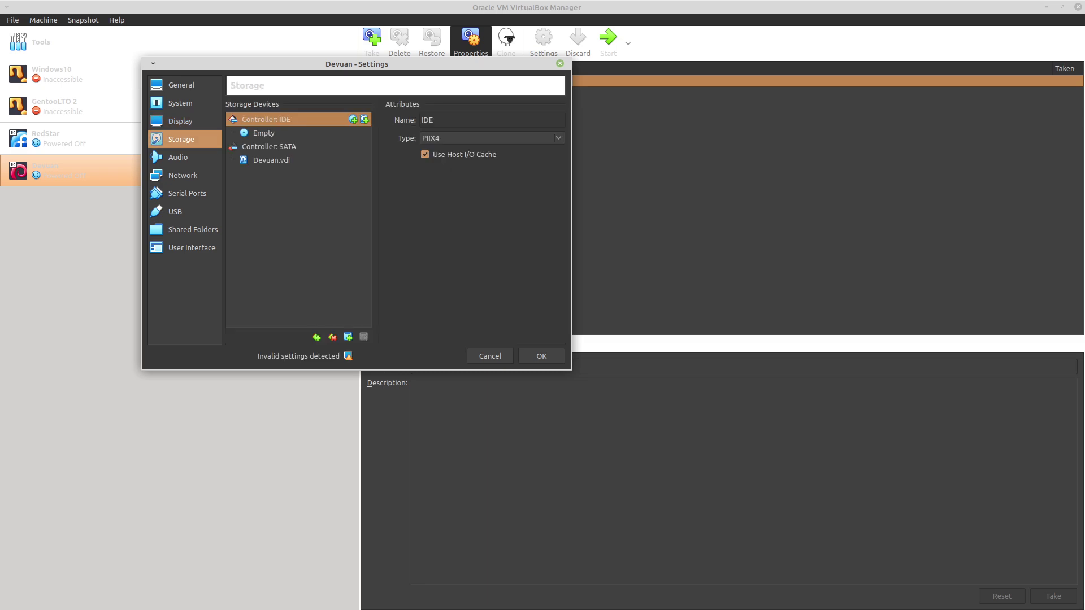
{"action": "left_click", "coordinate": [264, 132]}
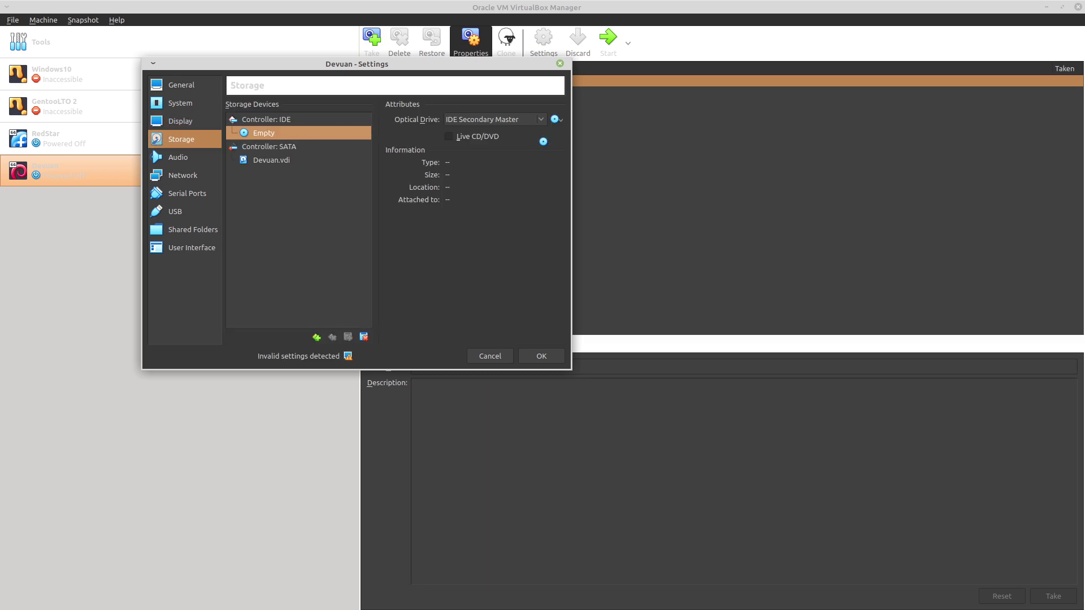
{"action": "left_click", "coordinate": [556, 119]}
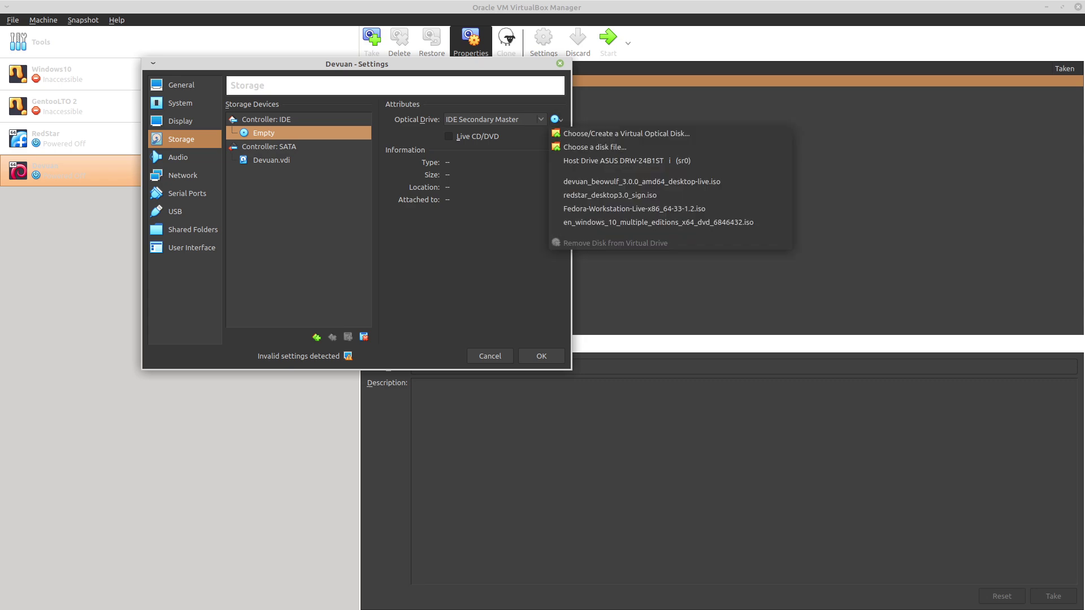
{"action": "key", "text": "Down"}
{"action": "key", "text": "Down"}
{"action": "key", "text": "Down"}
{"action": "key", "text": "Down"}
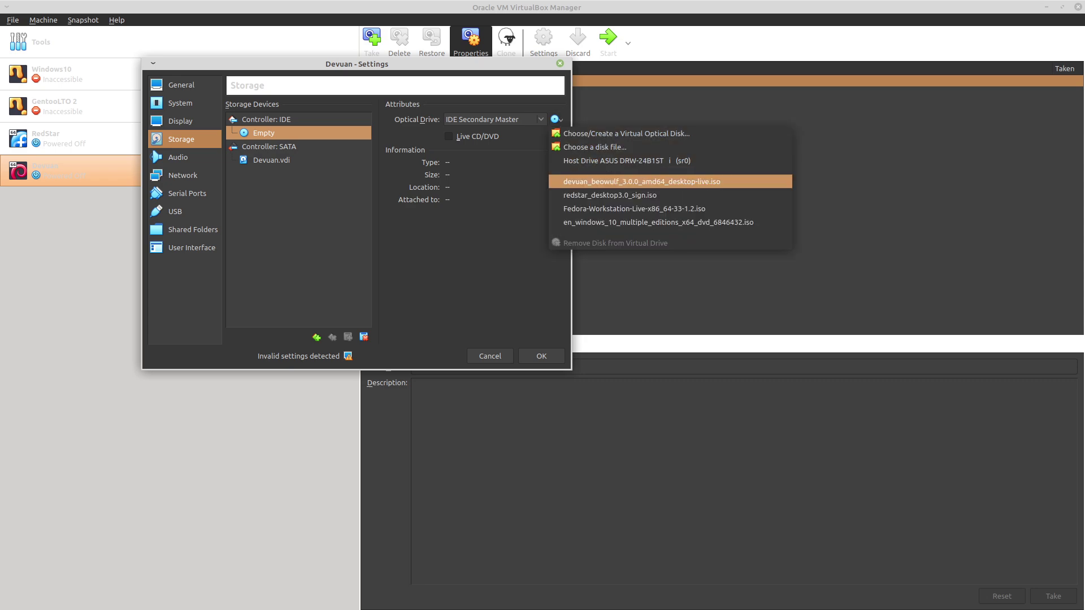
{"action": "key", "text": "Return"}
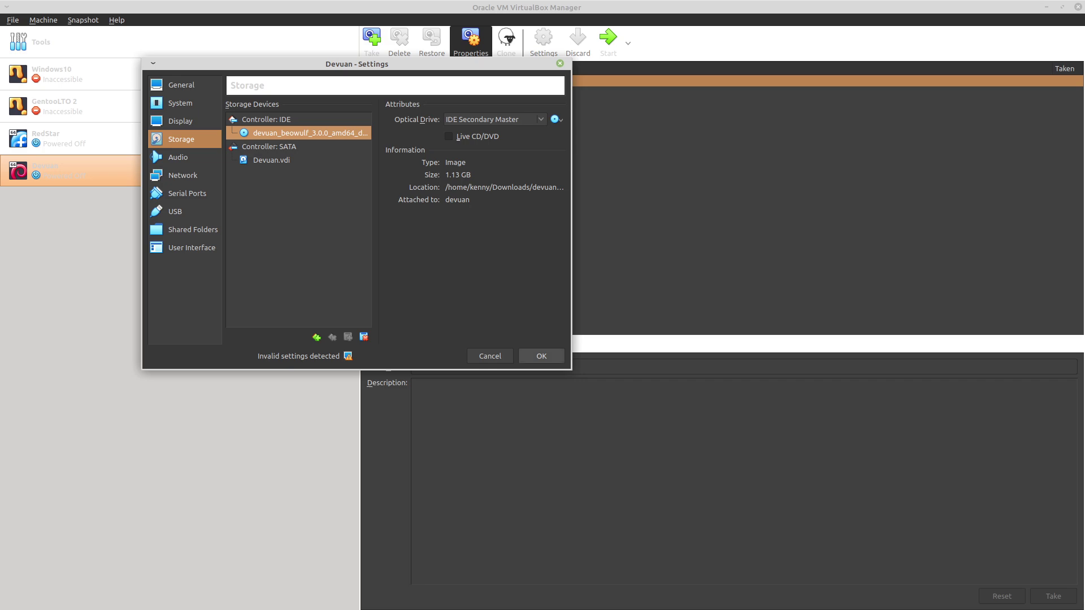
{"action": "left_click", "coordinate": [541, 356]}
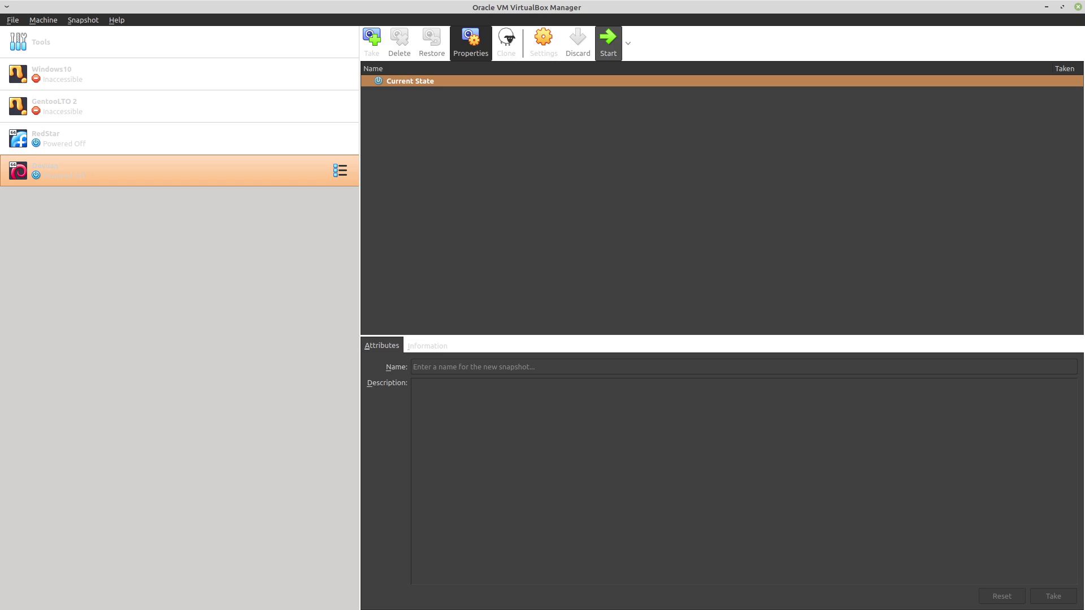
Step: Start the Devuan virtual machine and switch its display to full-screen mode
{"action": "left_click", "coordinate": [608, 42]}
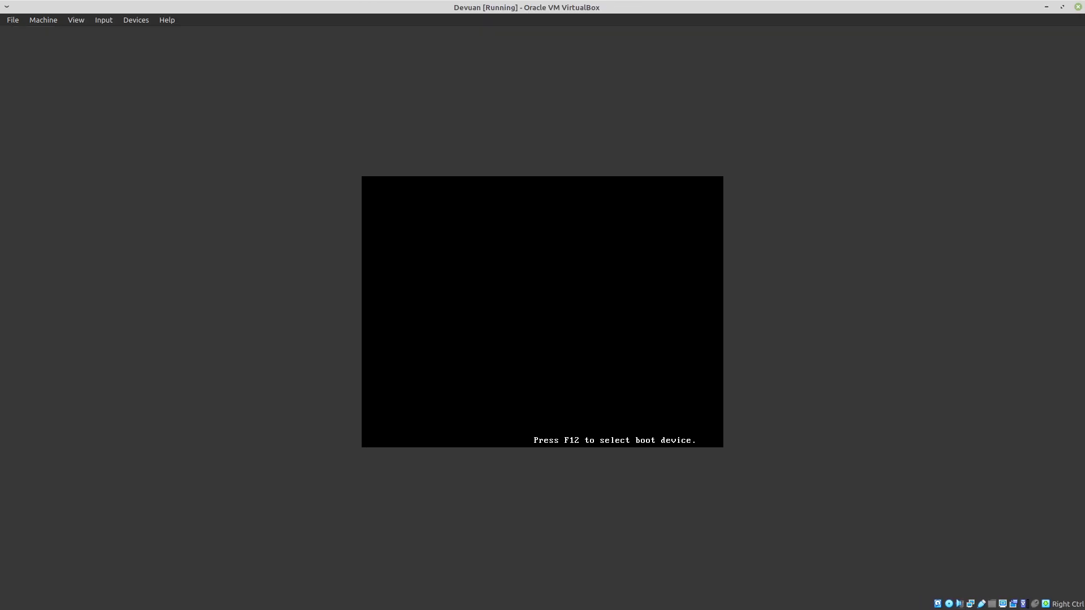
{"action": "left_click", "coordinate": [76, 20]}
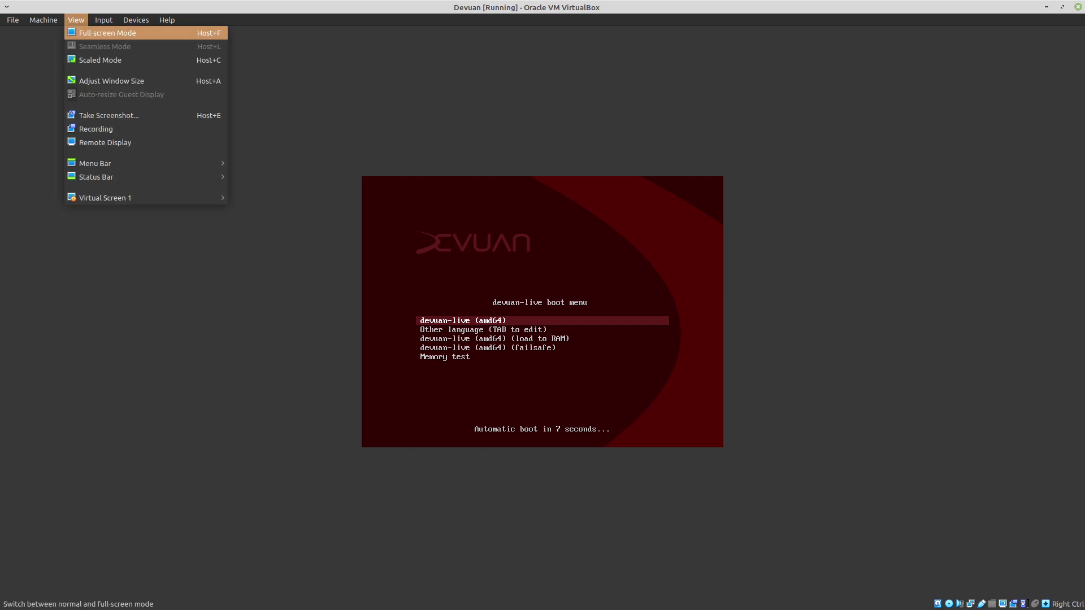
{"action": "left_click", "coordinate": [107, 31]}
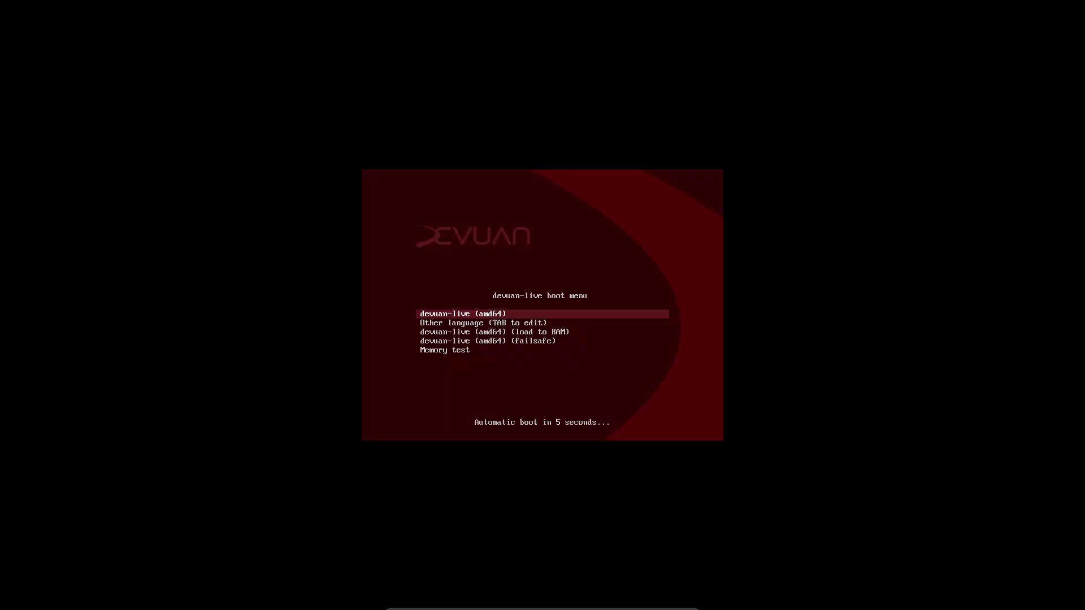
Step: Boot the devuan-live (amd64) entry and list the available display resolutions with xrandr in a terminal
{"action": "key", "text": "Return"}
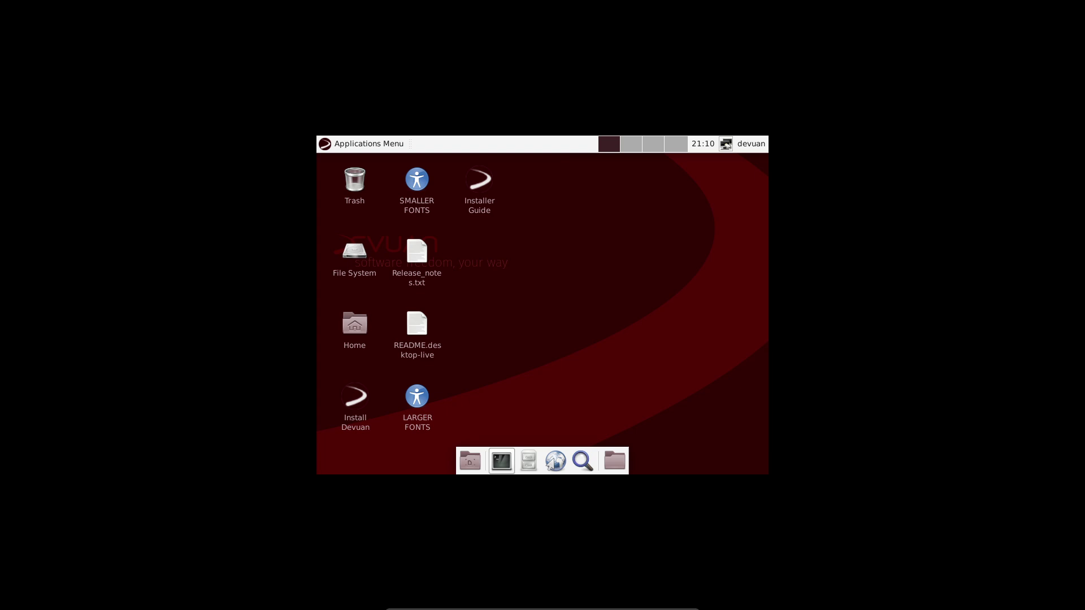
{"action": "left_click", "coordinate": [501, 461]}
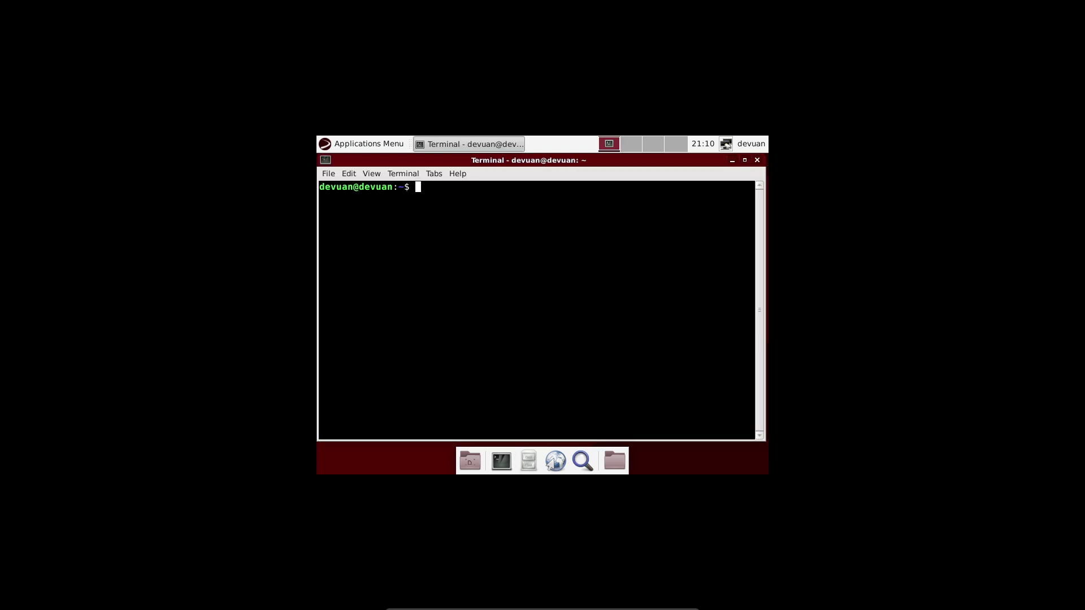
{"action": "type", "text": "xrandr"}
{"action": "key", "text": "Return"}
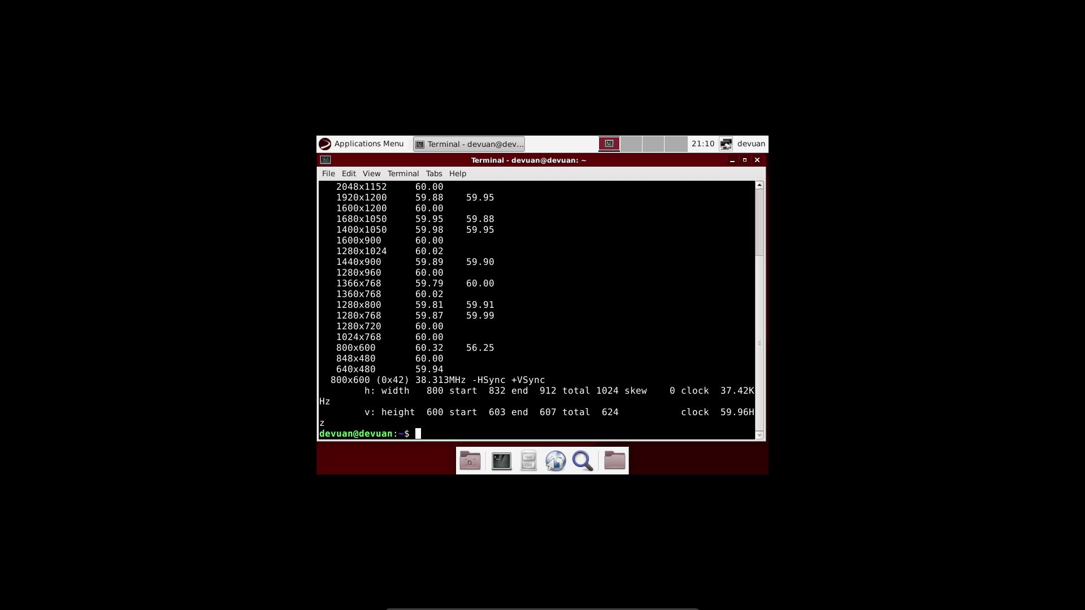
{"action": "scroll", "coordinate": [541, 312], "scroll_direction": "up", "scroll_amount": 2}
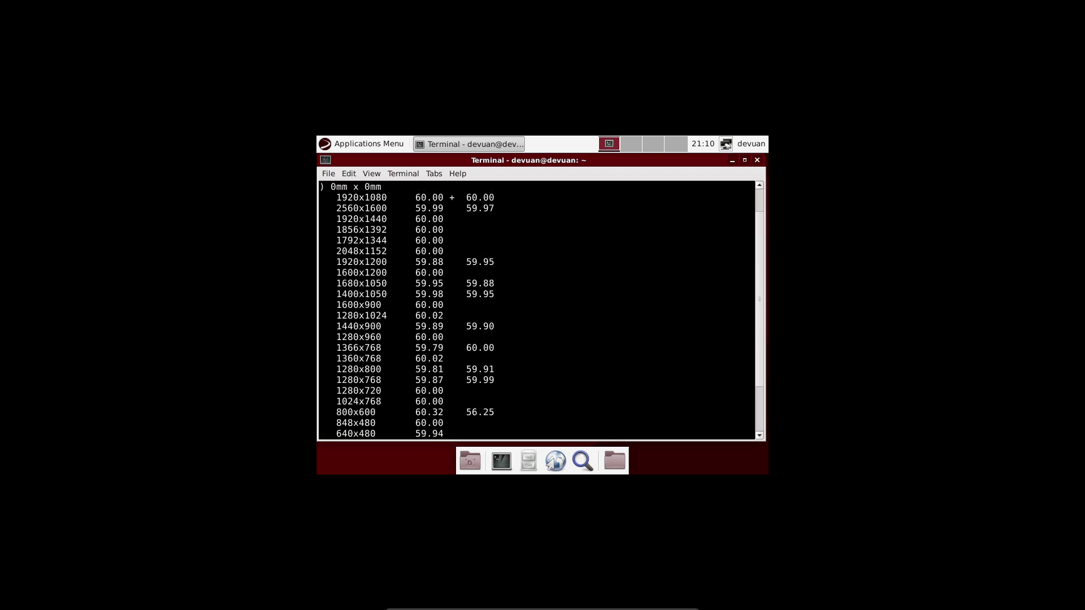
Step: Set the screen resolution to 1920x1080 with xrandr -s and close the terminal
{"action": "type", "text": "xrand"}
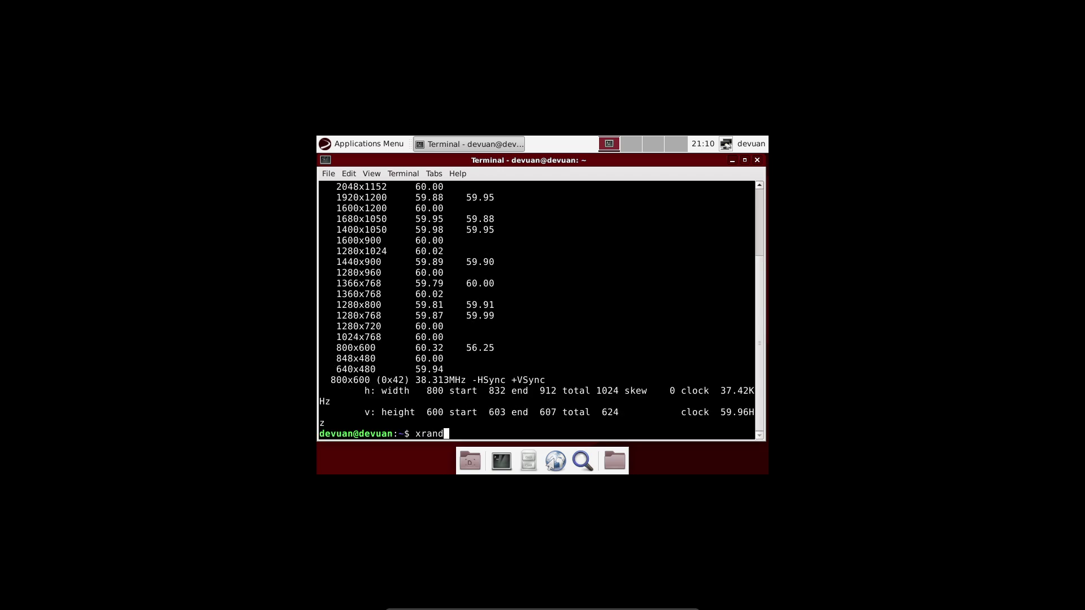
{"action": "type", "text": "r -s 1024x768"}
{"action": "key", "text": "Return"}
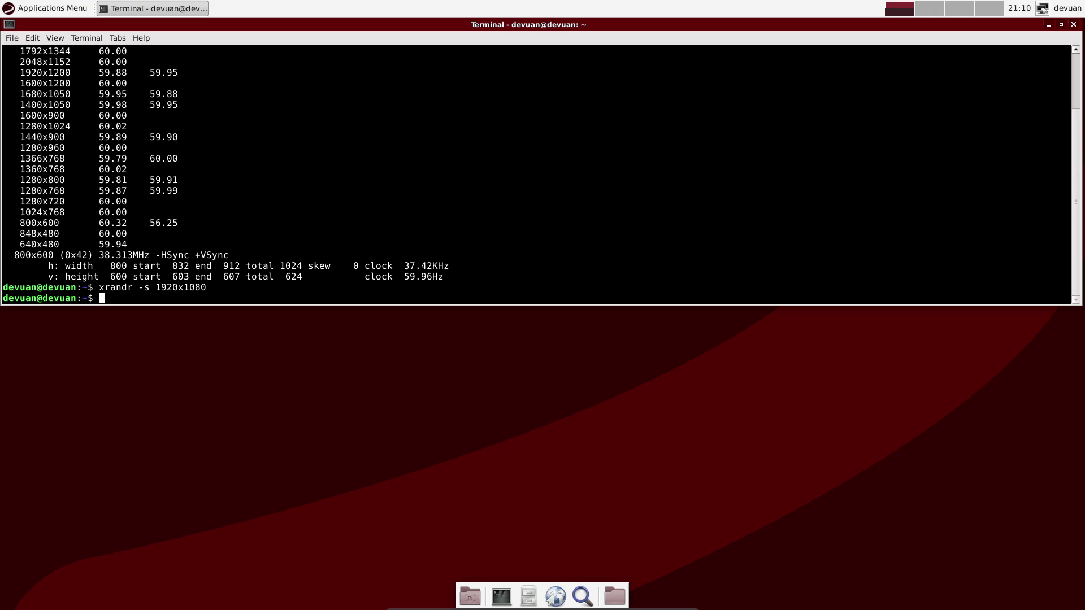
{"action": "left_click", "coordinate": [1073, 25]}
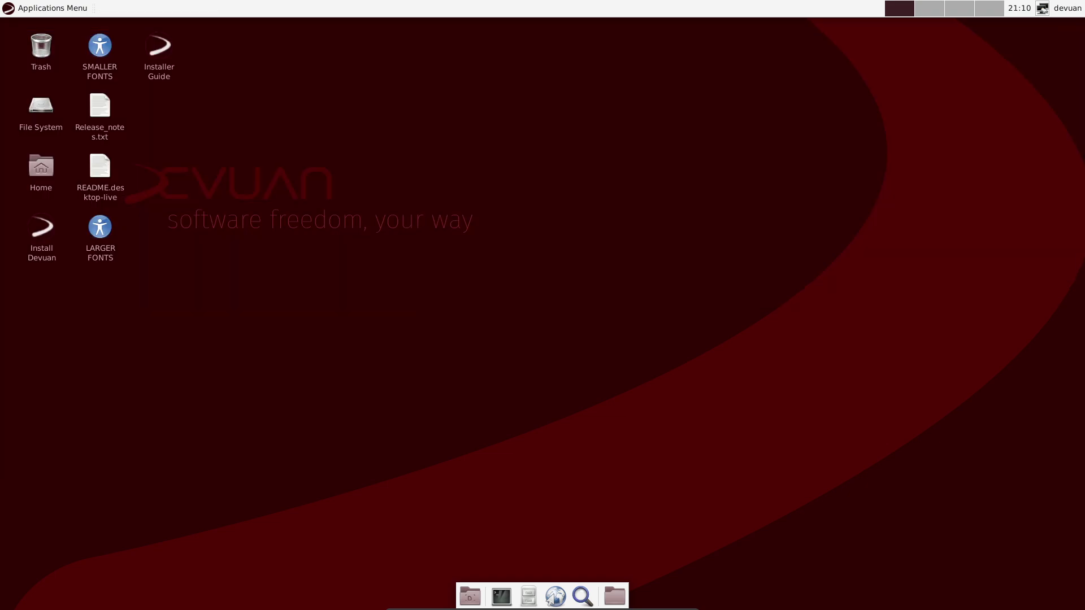
{"action": "key", "text": "alt+F1"}
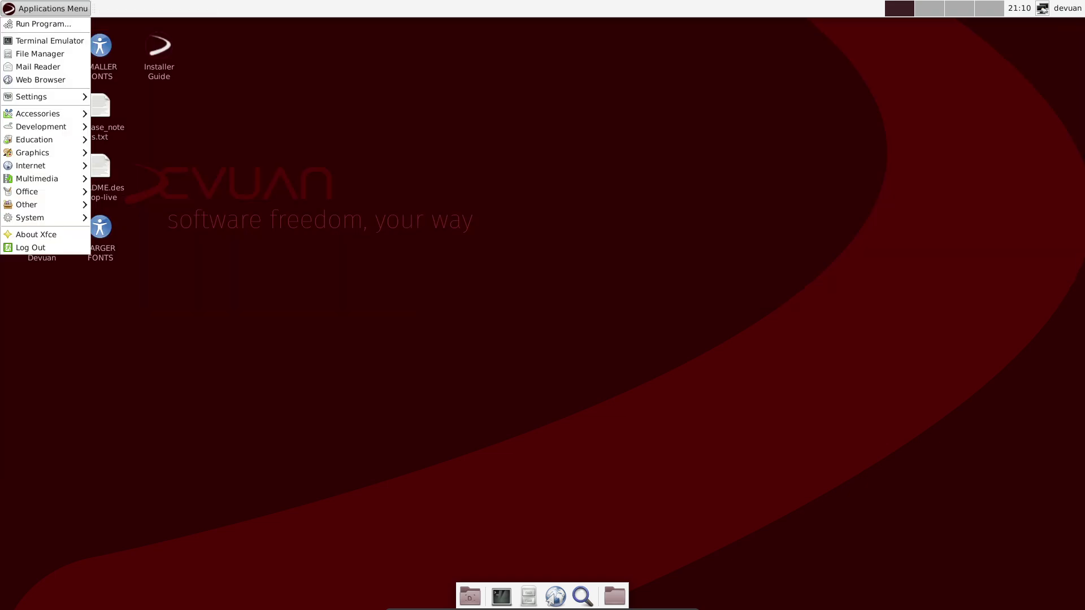
{"action": "mouse_move", "coordinate": [45, 165]}
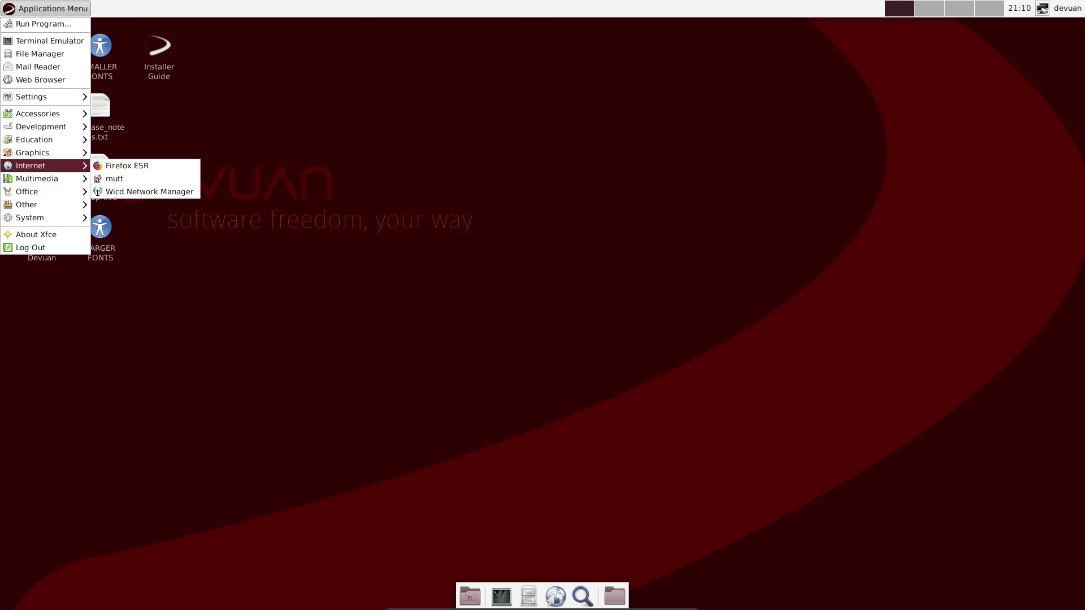
{"action": "key", "text": "Escape"}
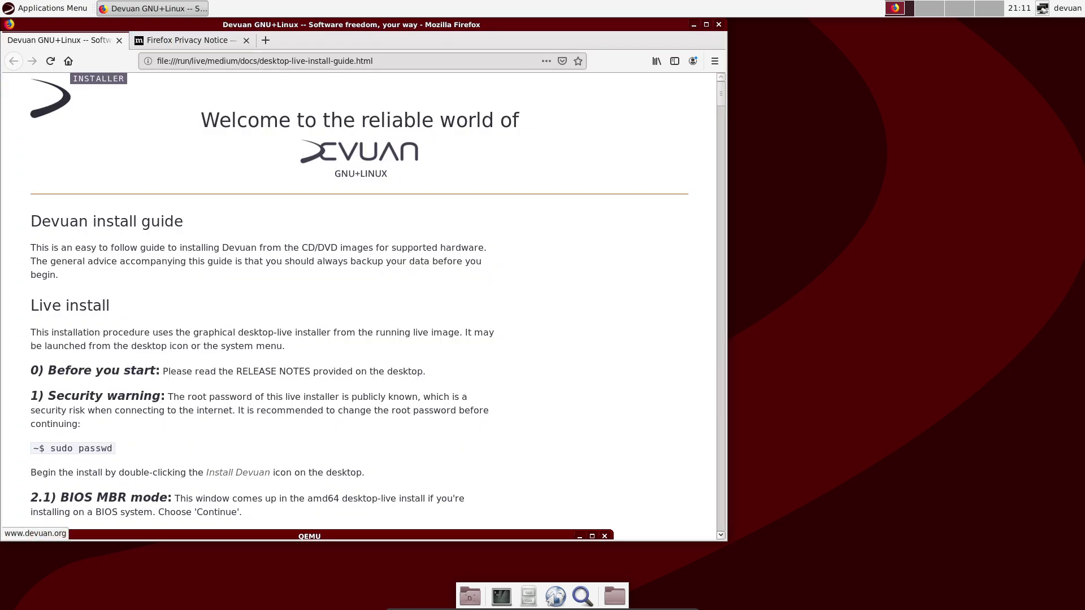
Step: Read through the Devuan install guide as far as the partition summary section, and close the browser with all its tabs
{"action": "scroll", "coordinate": [362, 305], "scroll_direction": "down", "scroll_amount": 5}
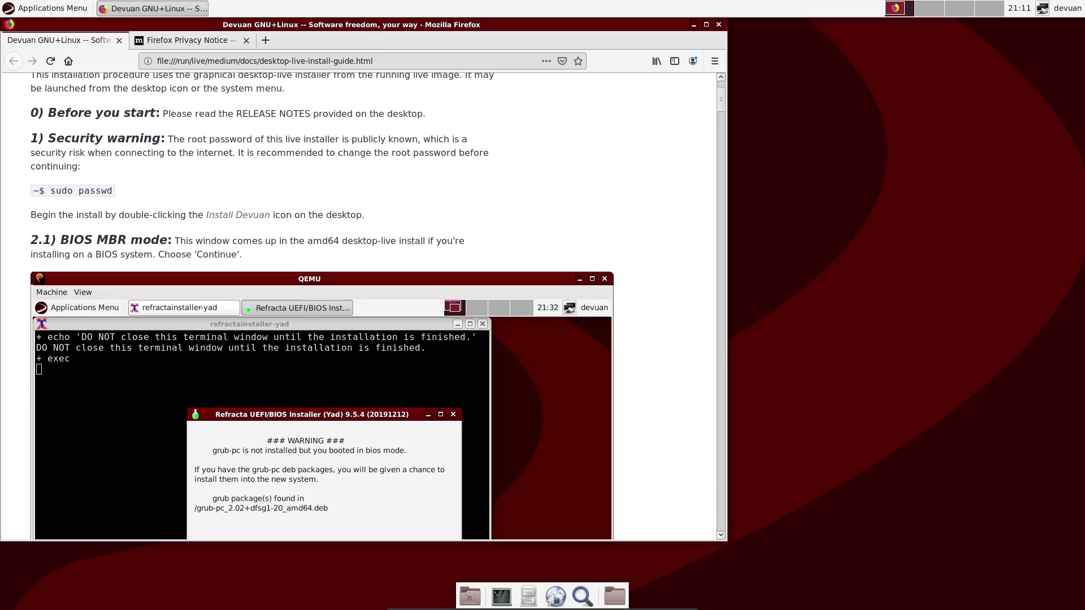
{"action": "scroll", "coordinate": [362, 305], "scroll_direction": "up", "scroll_amount": 2}
{"action": "scroll", "coordinate": [361, 305], "scroll_direction": "down", "scroll_amount": 10}
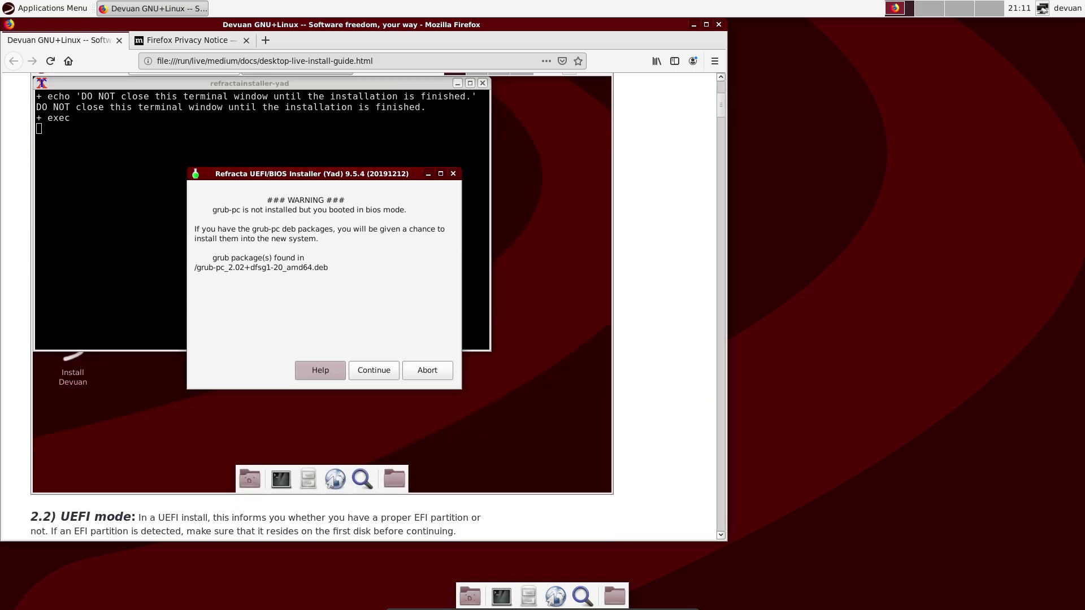
{"action": "scroll", "coordinate": [361, 305], "scroll_direction": "down", "scroll_amount": 9}
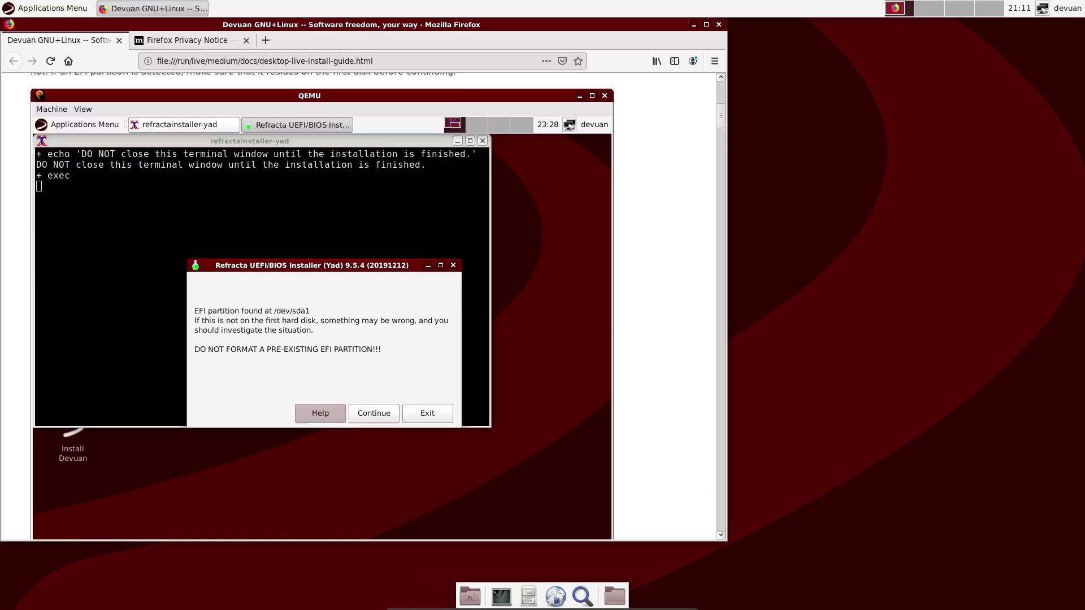
{"action": "scroll", "coordinate": [392, 378], "scroll_direction": "down", "scroll_amount": 13}
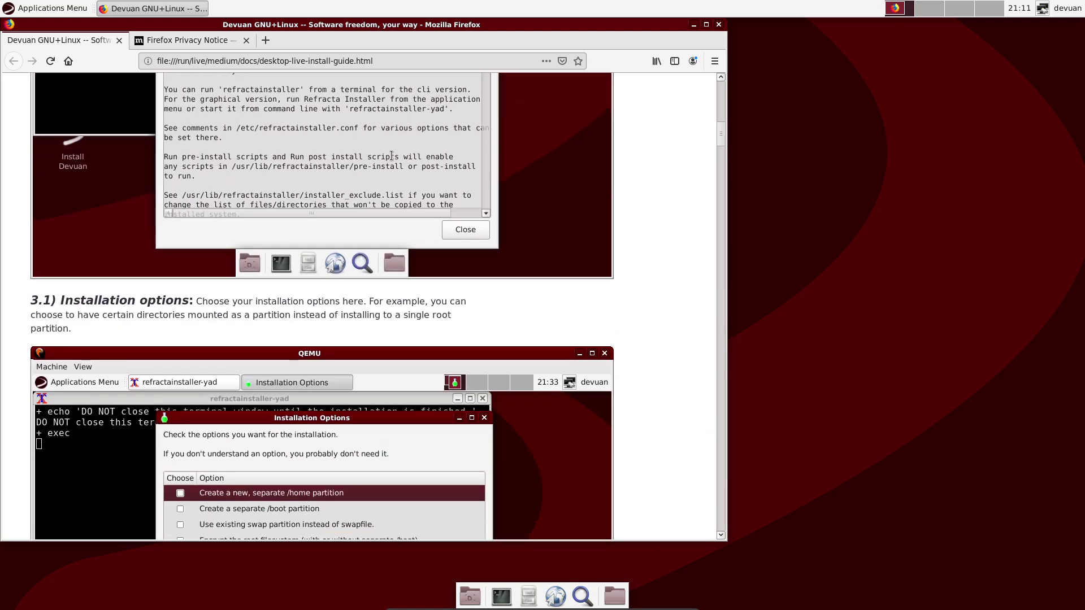
{"action": "scroll", "coordinate": [322, 307], "scroll_direction": "down", "scroll_amount": 14}
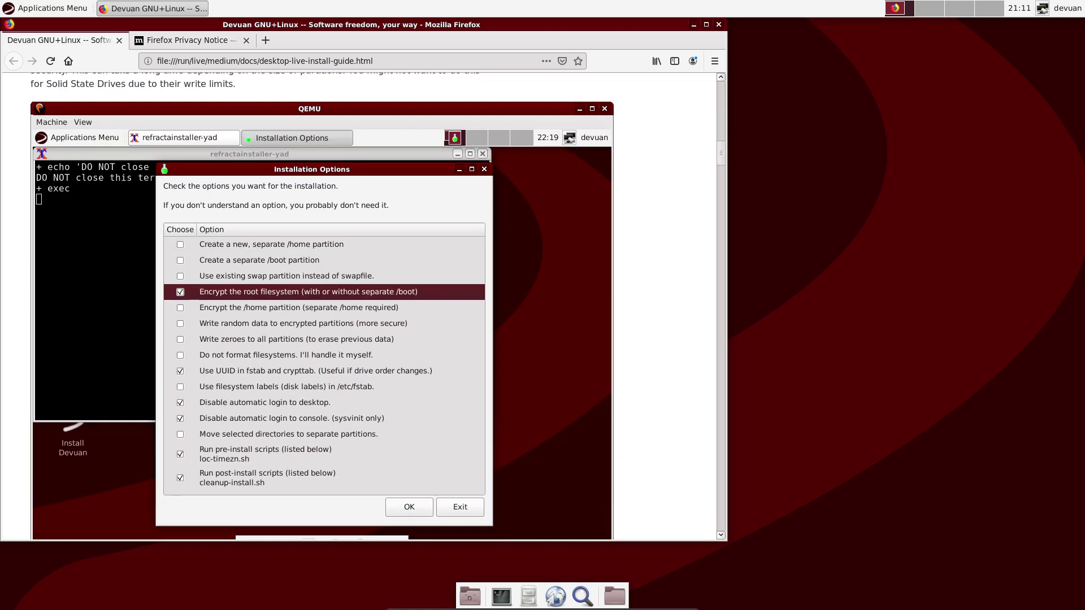
{"action": "scroll", "coordinate": [322, 307], "scroll_direction": "down", "scroll_amount": 7}
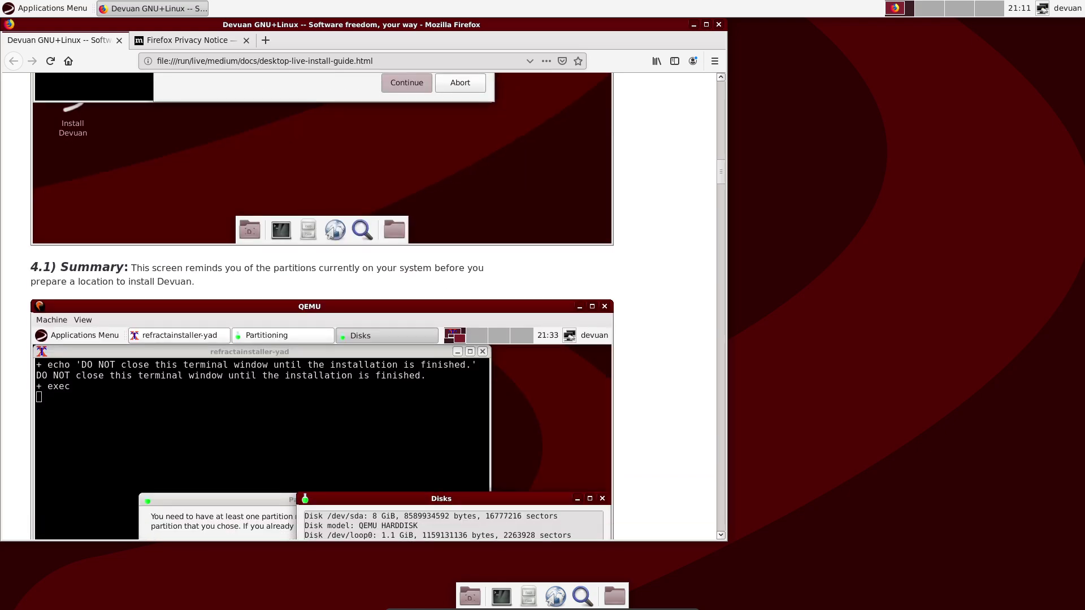
{"action": "left_click_drag", "start_coordinate": [351, 24], "coordinate": [482, 106]}
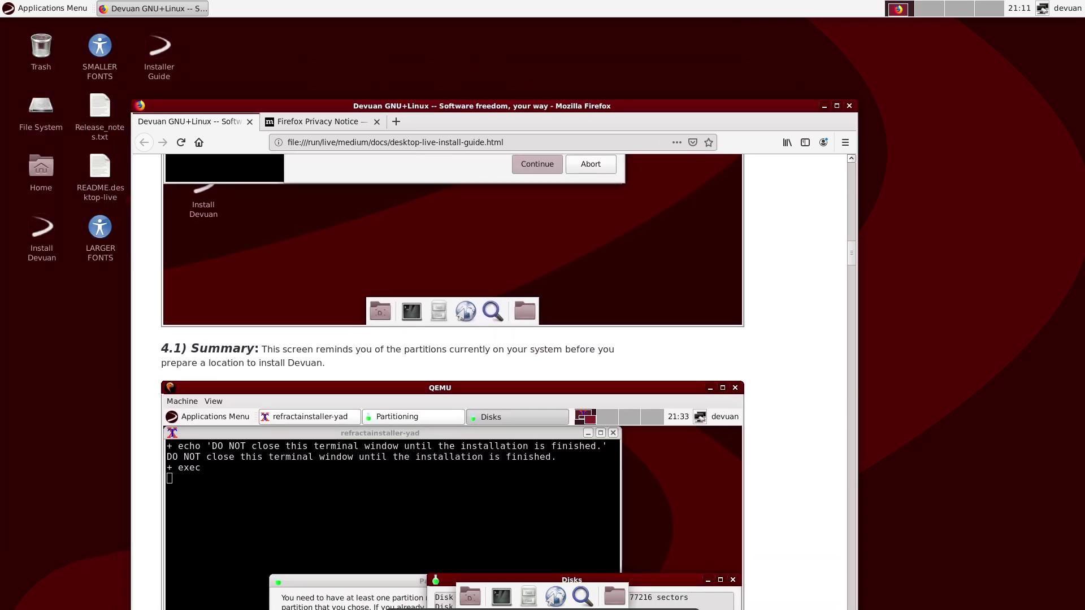
{"action": "left_click", "coordinate": [849, 106]}
{"action": "key", "text": "Return"}
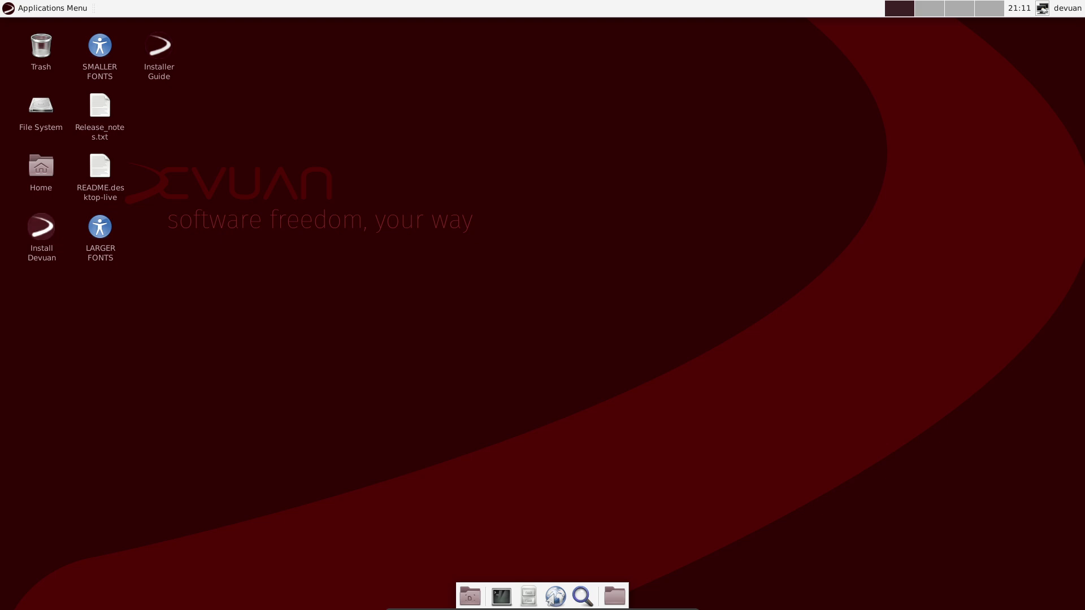
Step: Launch the Install Devuan utility and continue past its introduction and the grub-pc warning
{"action": "double_click", "coordinate": [41, 227]}
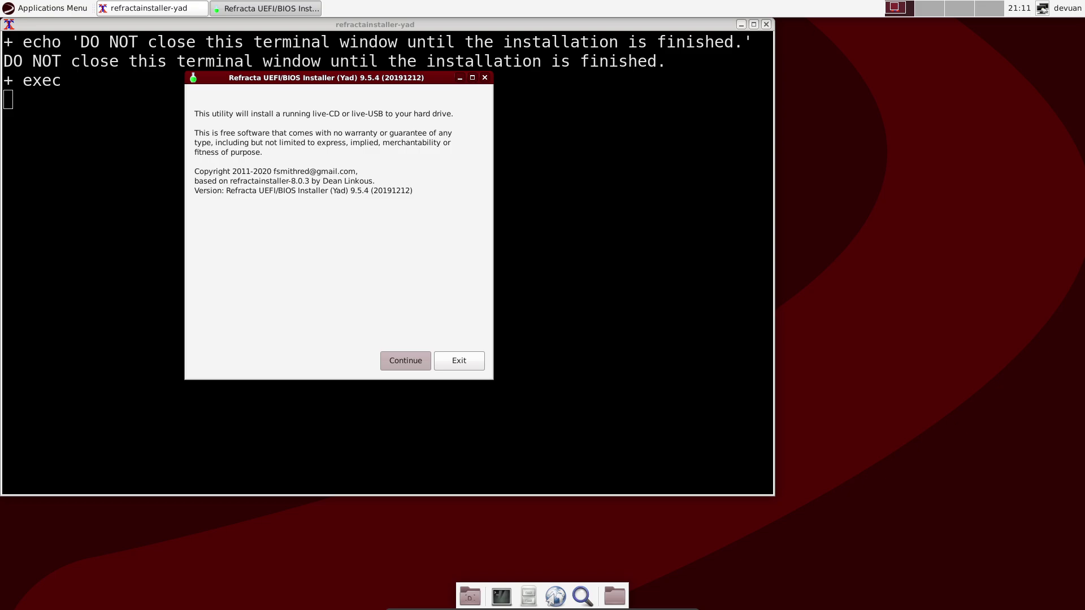
{"action": "key", "text": "Return"}
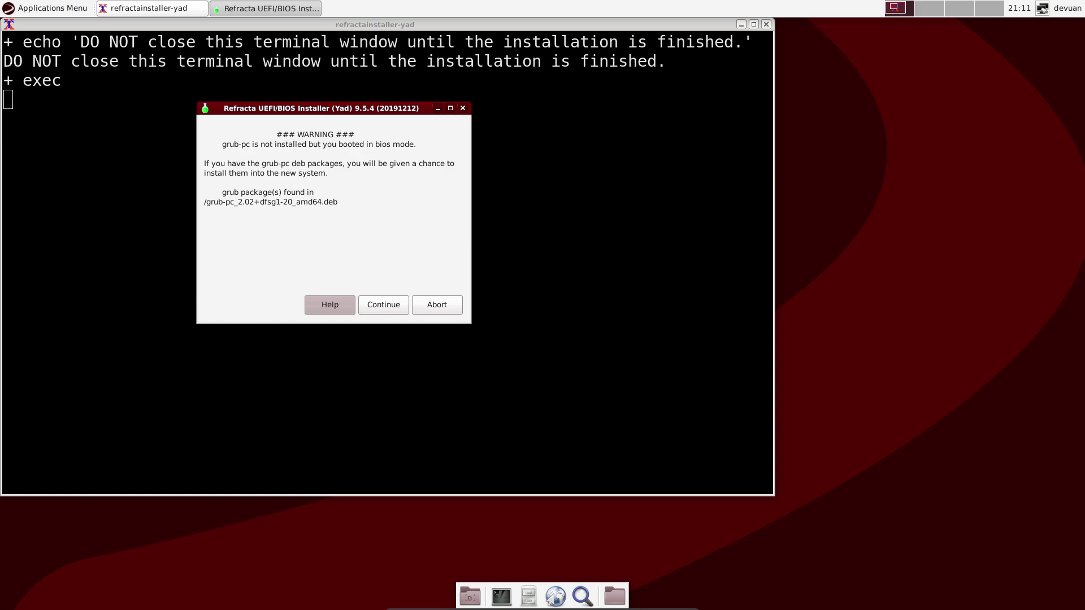
{"action": "key", "text": "Return"}
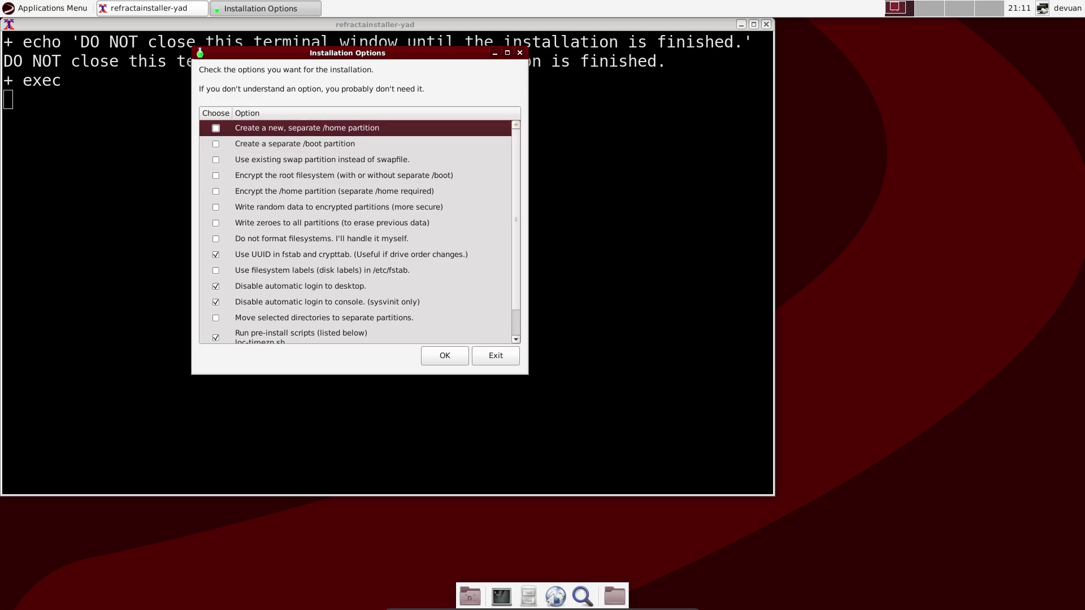
Step: Review the list of installation options and accept the default selection
{"action": "scroll", "coordinate": [359, 231], "scroll_direction": "down", "scroll_amount": 1}
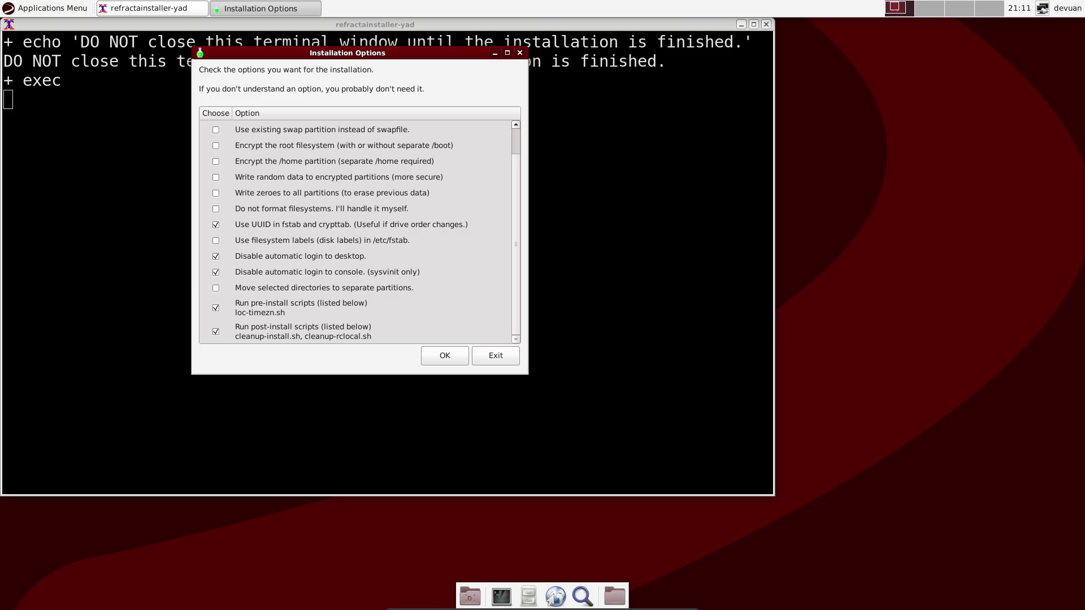
{"action": "key", "text": "Home"}
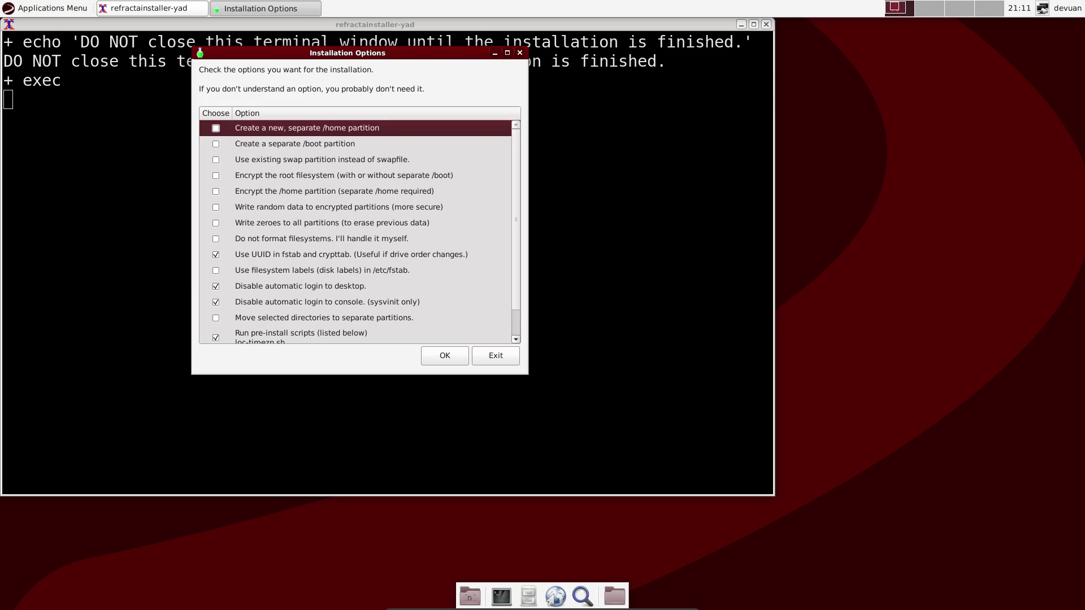
{"action": "scroll", "coordinate": [359, 231], "scroll_direction": "down", "scroll_amount": 1}
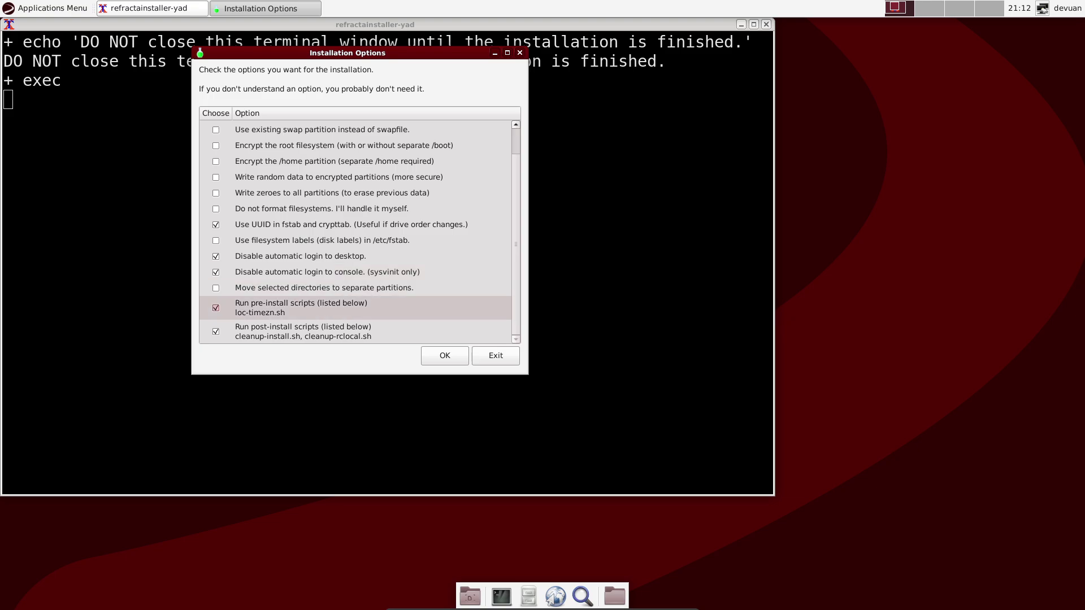
{"action": "left_click", "coordinate": [455, 350]}
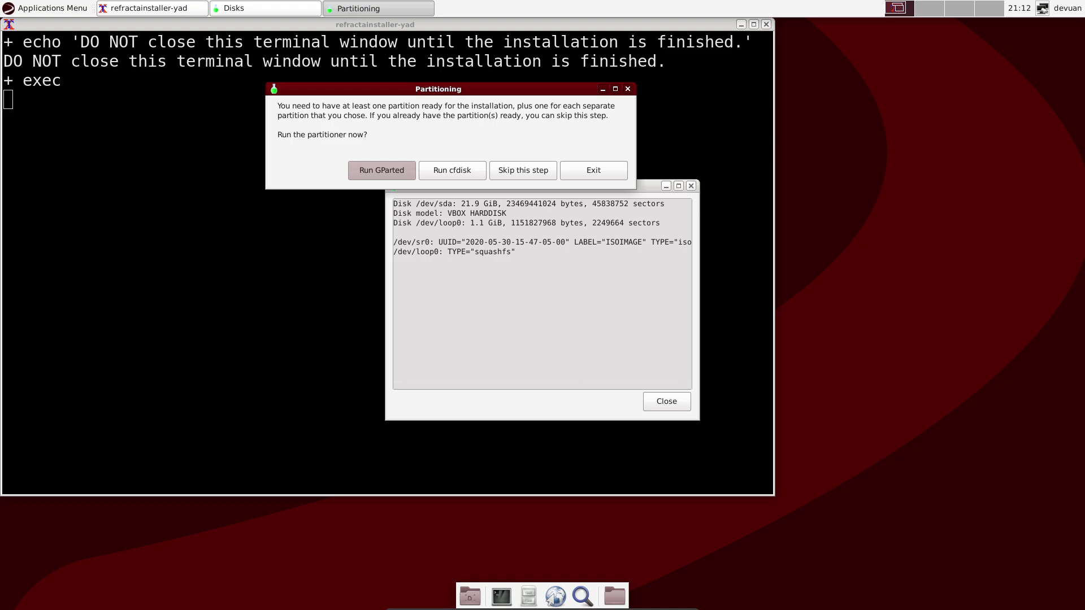
Step: Run GParted as the installer's partitioner and maximize its window
{"action": "left_click_drag", "start_coordinate": [438, 89], "coordinate": [308, 90]}
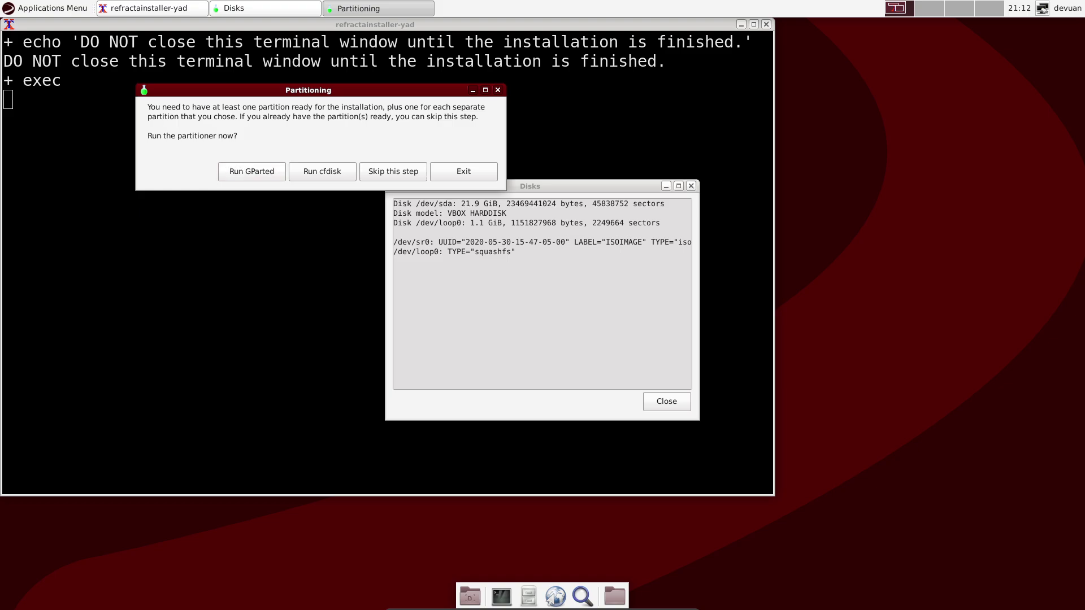
{"action": "left_click", "coordinate": [251, 171]}
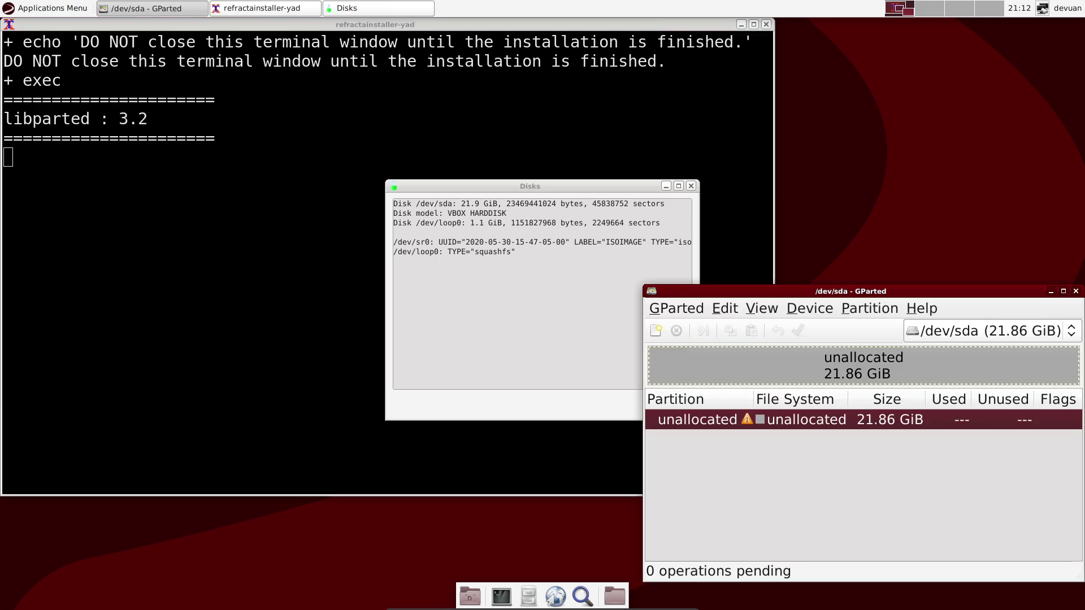
{"action": "left_click_drag", "start_coordinate": [848, 291], "coordinate": [297, 62]}
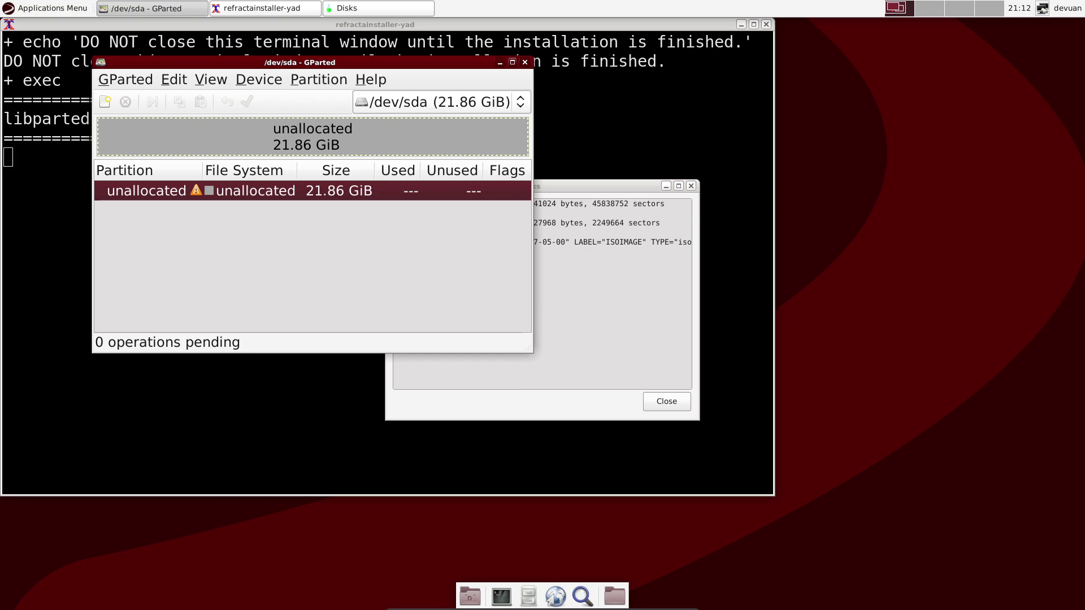
{"action": "left_click", "coordinate": [511, 62]}
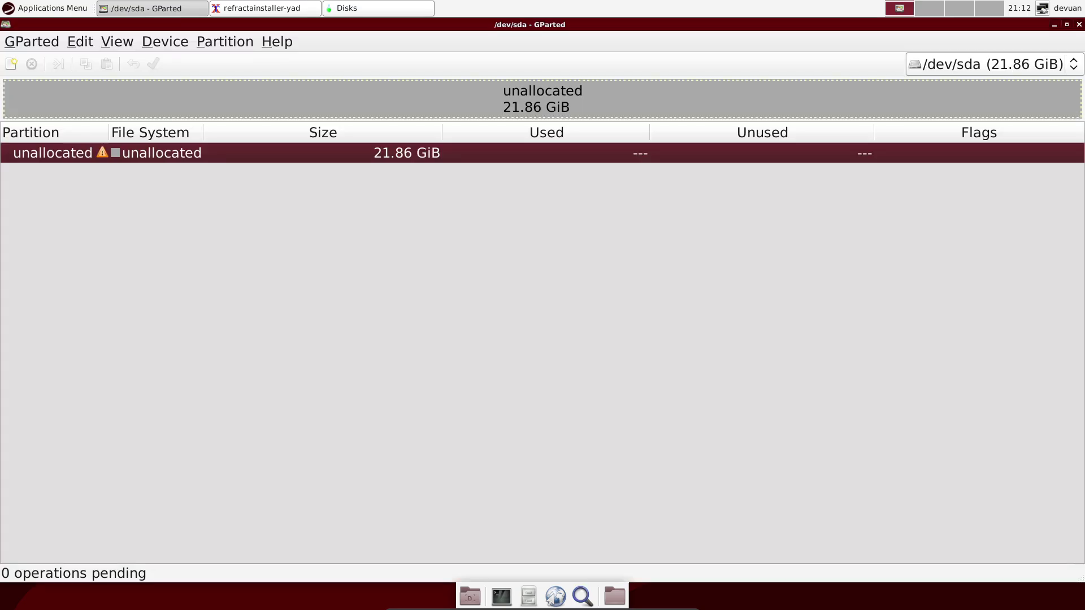
Step: Try to create a new partition in the unallocated space of /dev/sda
{"action": "left_click", "coordinate": [225, 42]}
{"action": "left_click", "coordinate": [224, 62]}
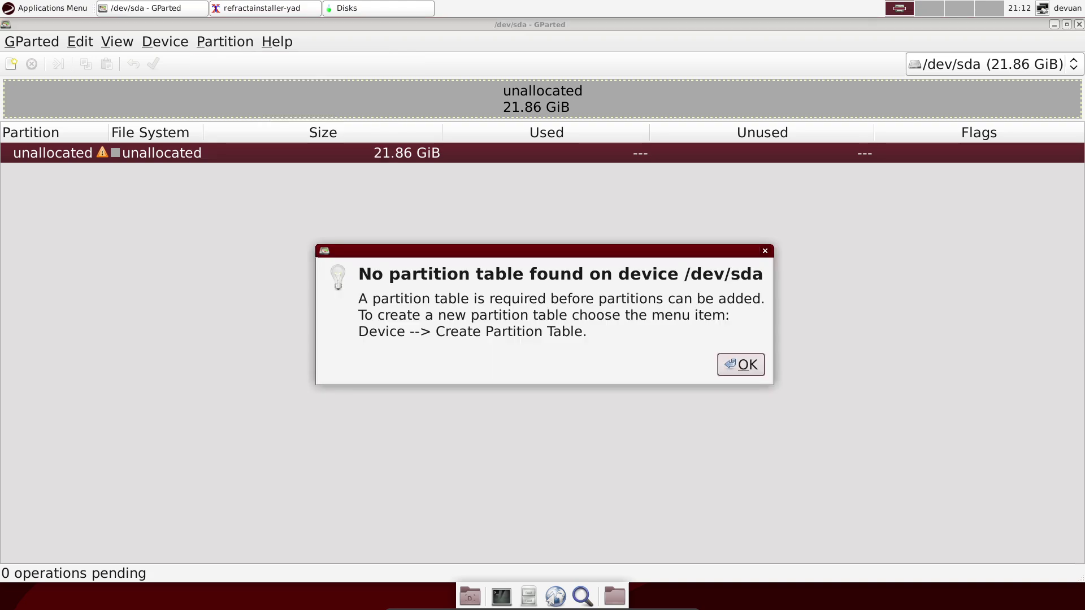
{"action": "left_click_drag", "start_coordinate": [497, 251], "coordinate": [259, 125]}
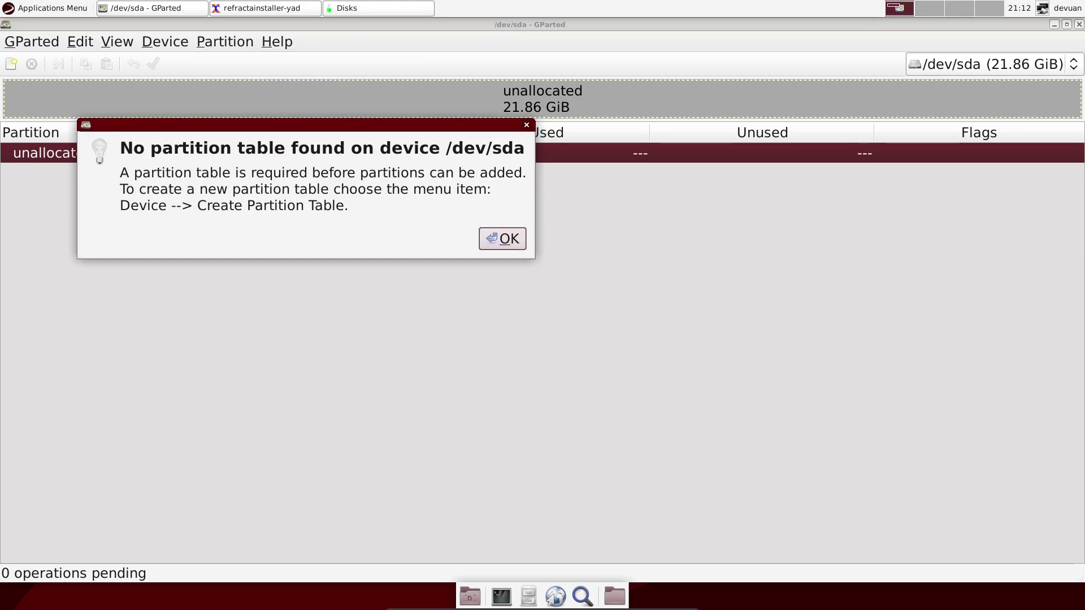
{"action": "key", "text": "Return"}
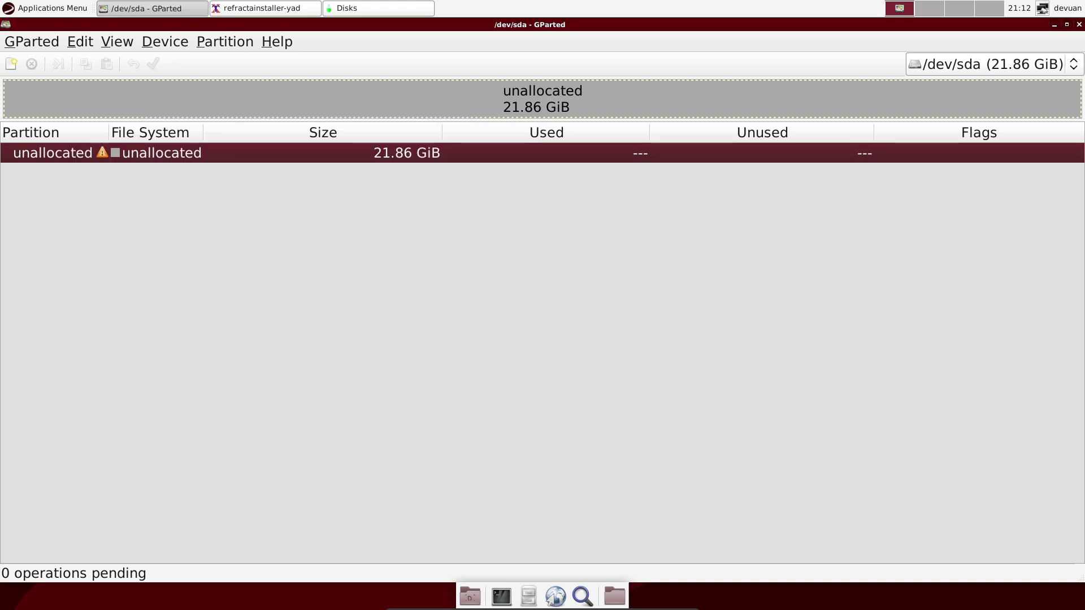
Step: Create a new gpt partition table on /dev/sda and apply it to the entire disk
{"action": "key", "text": "alt+d"}
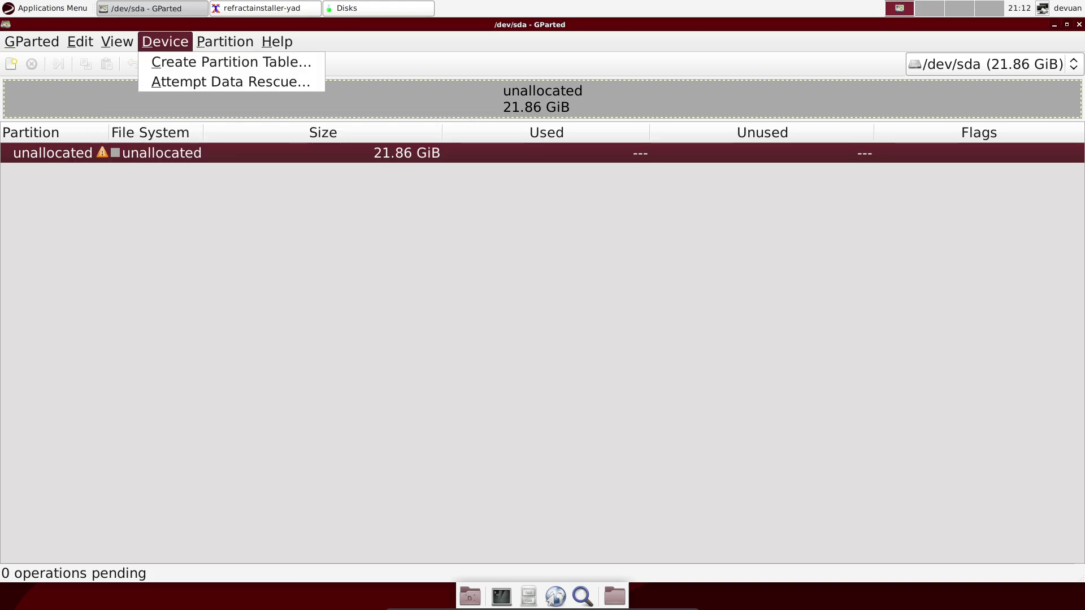
{"action": "key", "text": "Down"}
{"action": "key", "text": "Return"}
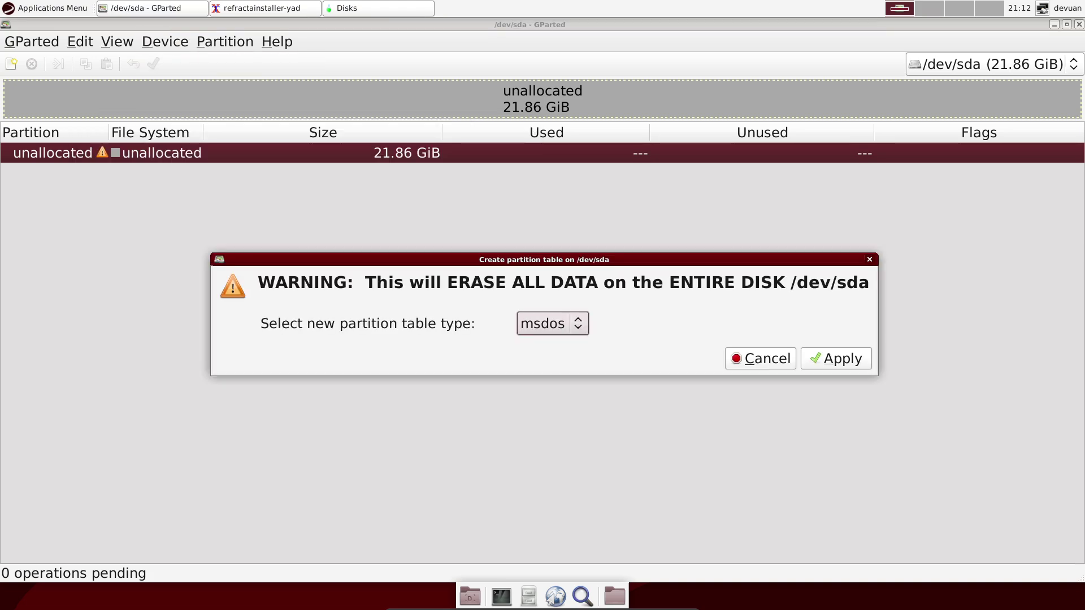
{"action": "key", "text": "space"}
{"action": "key", "text": "Up"}
{"action": "key", "text": "Up"}
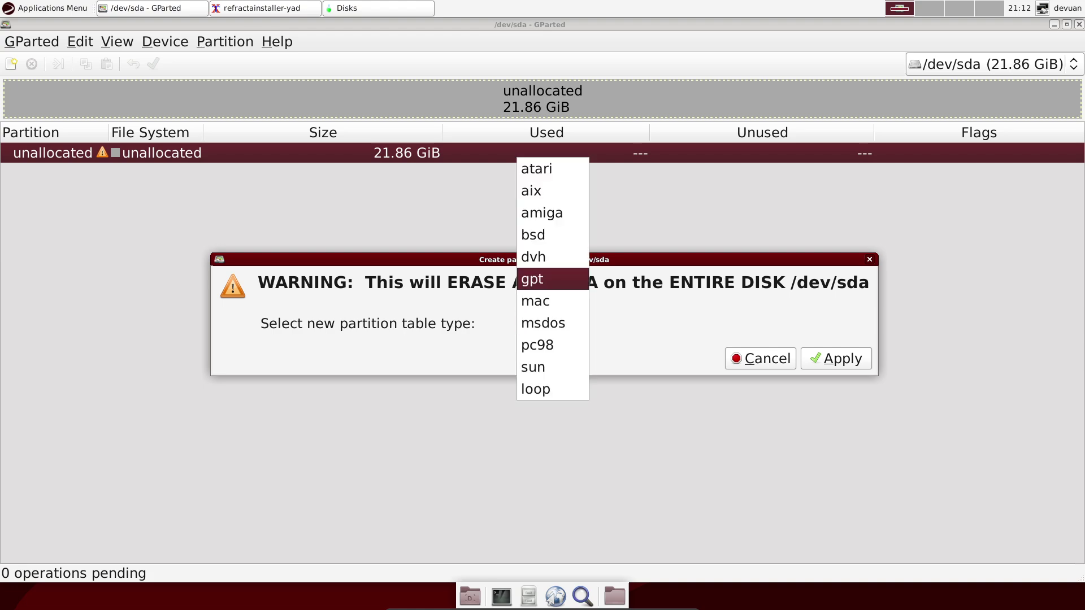
{"action": "key", "text": "Return"}
{"action": "left_click_drag", "start_coordinate": [544, 260], "coordinate": [361, 108]}
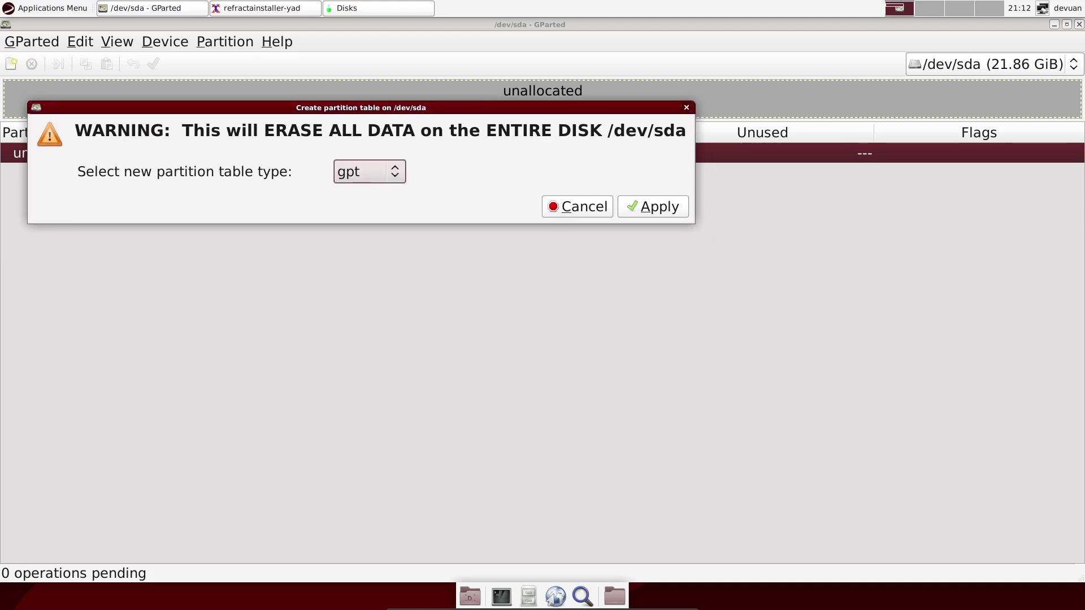
{"action": "left_click", "coordinate": [653, 207]}
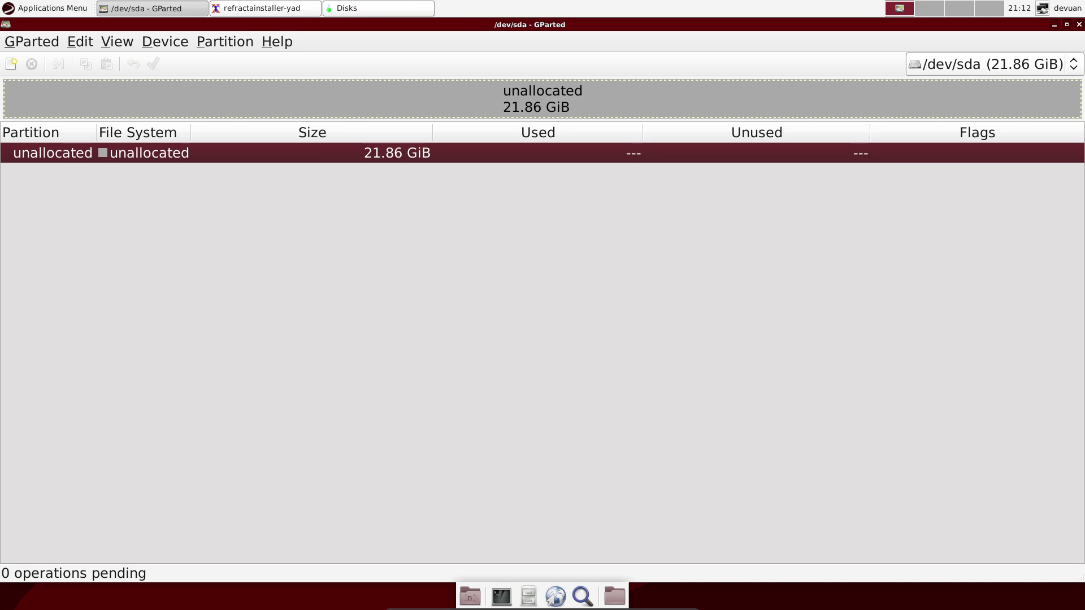
Step: Add a new ext4 primary partition that fills all 22381 MiB of the unallocated space on /dev/sda
{"action": "left_click", "coordinate": [225, 41]}
{"action": "key", "text": "Down"}
{"action": "key", "text": "Return"}
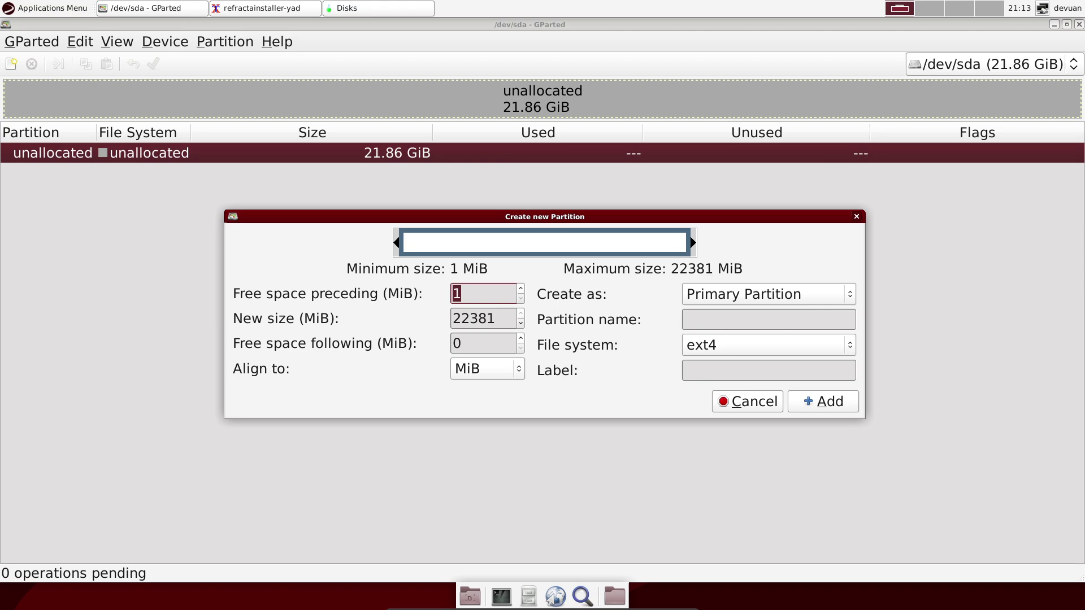
{"action": "key", "text": "Return"}
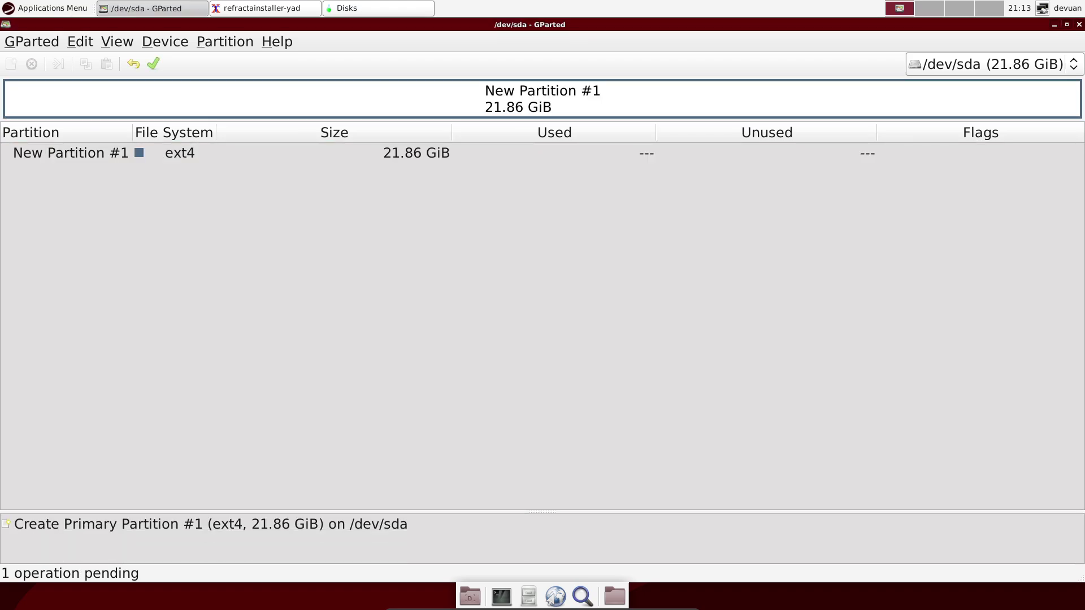
{"action": "right_click", "coordinate": [781, 150]}
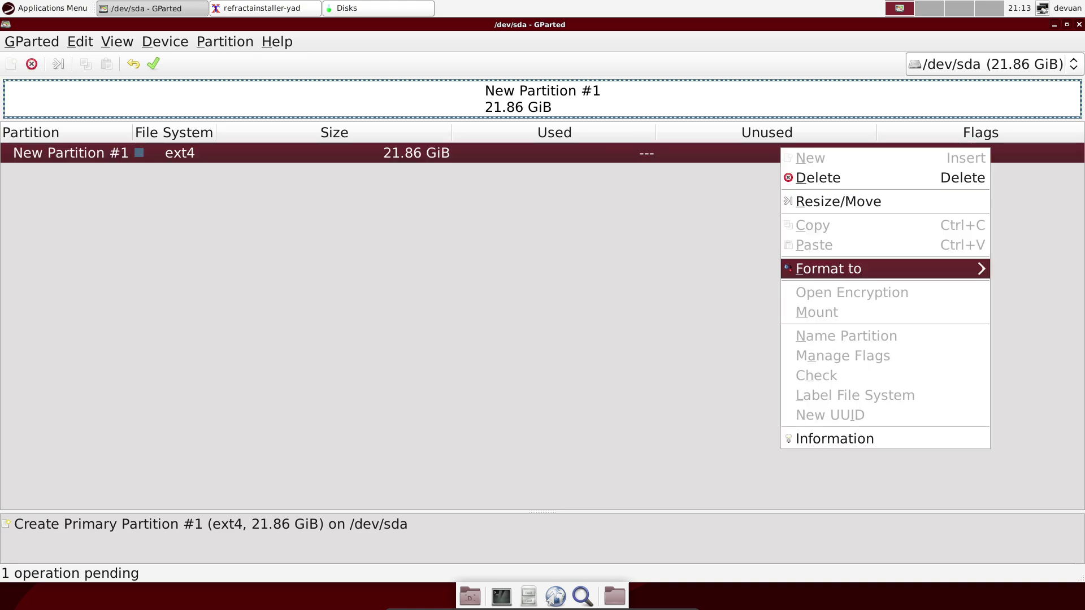
{"action": "mouse_move", "coordinate": [828, 269]}
{"action": "key", "text": "Escape"}
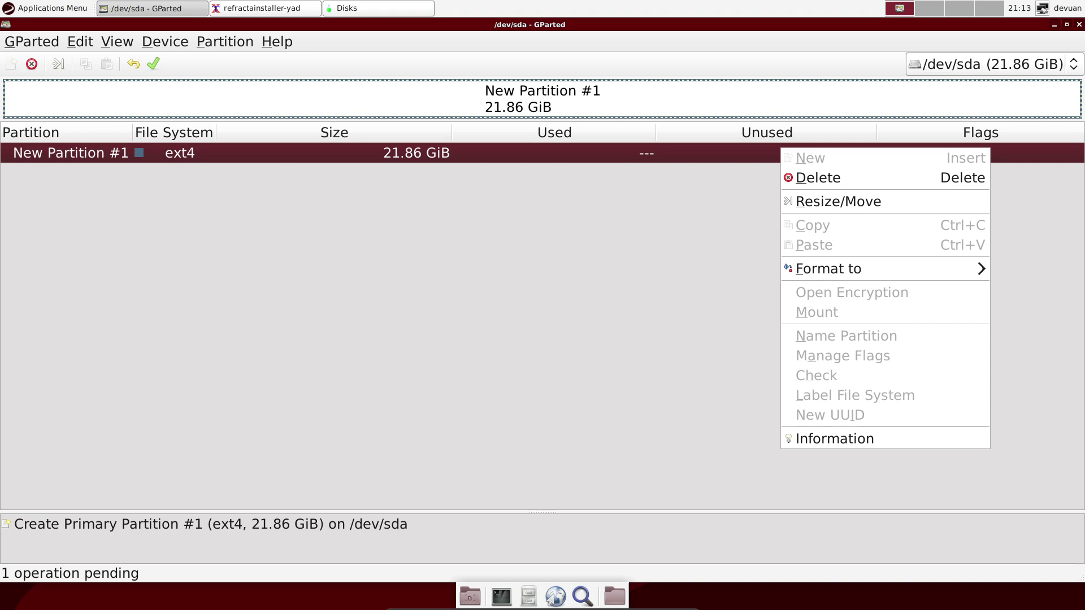
{"action": "key", "text": "Escape"}
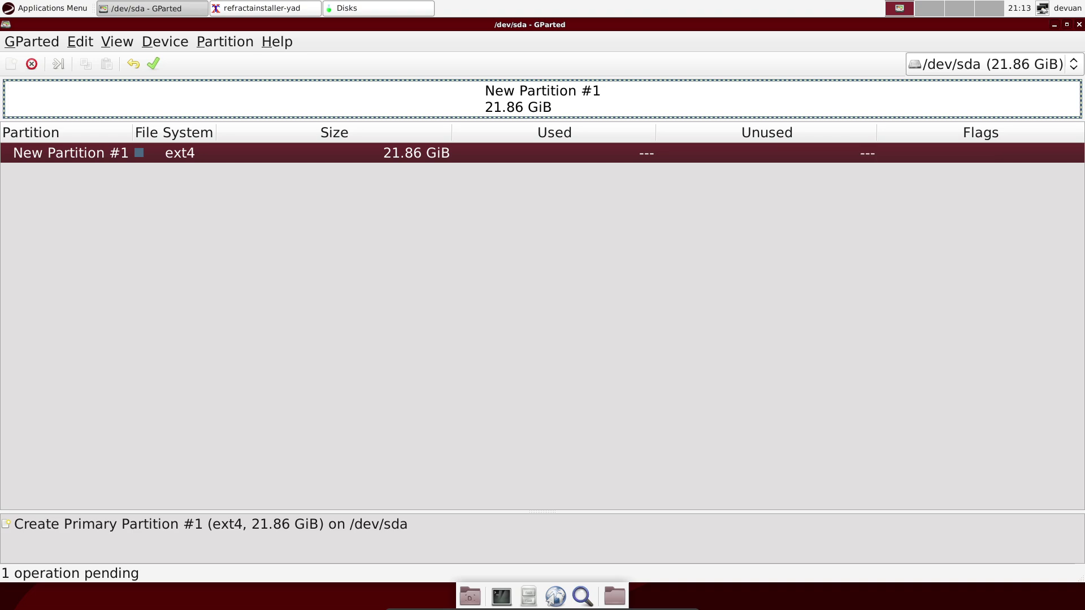
{"action": "key", "text": "alt+v"}
{"action": "key", "text": "Left"}
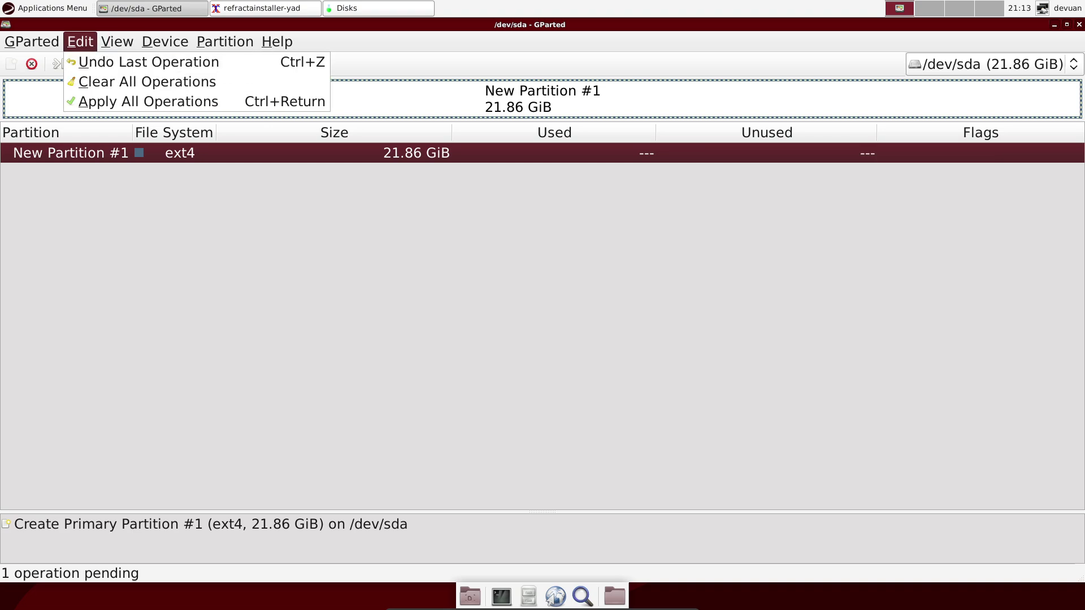
{"action": "key", "text": "Left"}
{"action": "key", "text": "alt+d"}
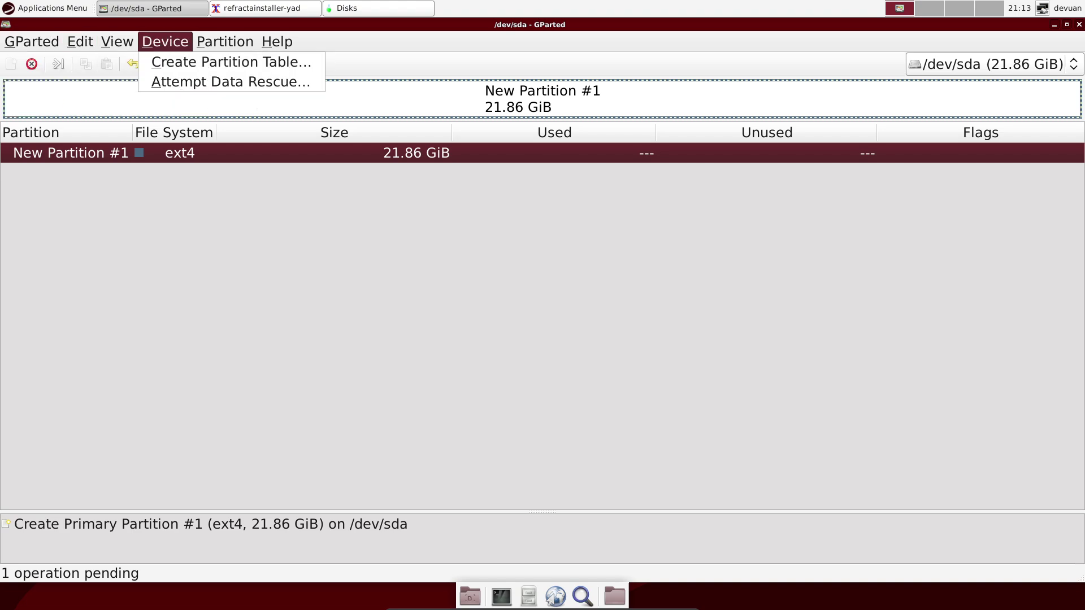
{"action": "key", "text": "Right"}
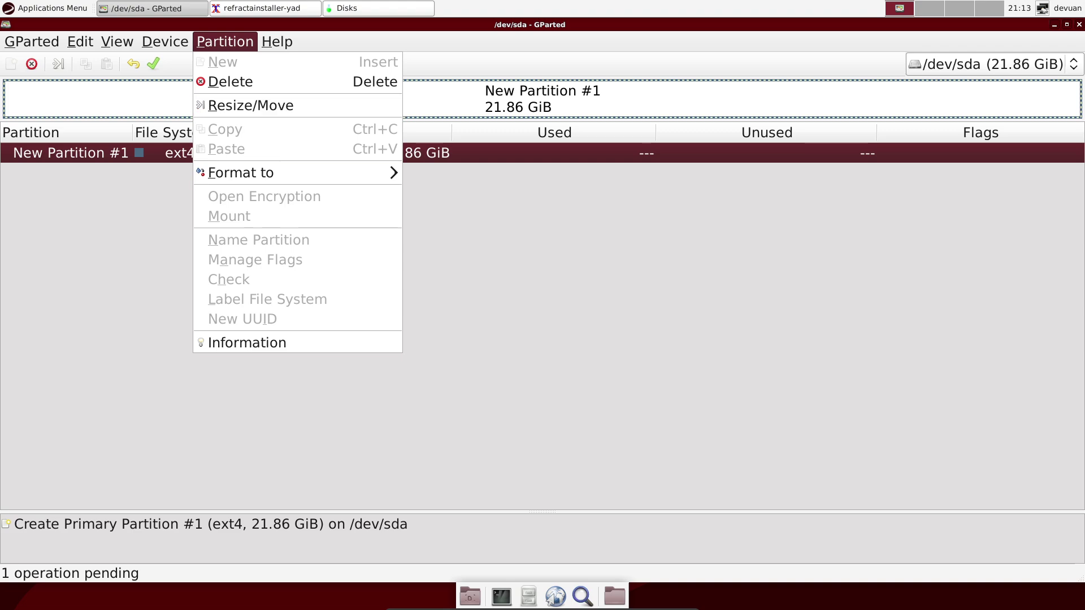
{"action": "key", "text": "f"}
{"action": "key", "text": "Escape"}
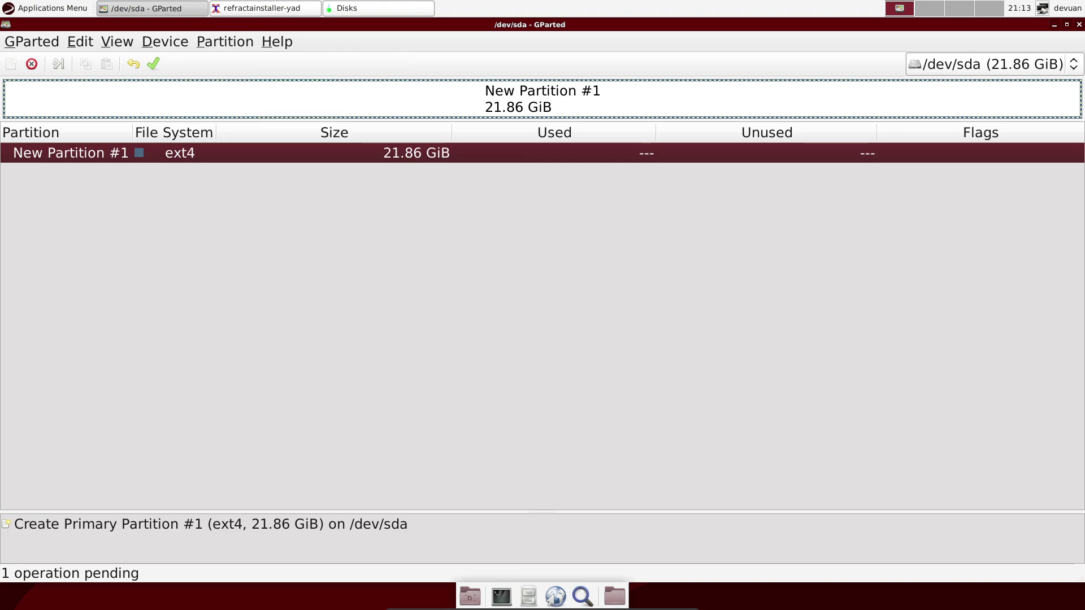
{"action": "key", "text": "shift+F10"}
{"action": "key", "text": "f"}
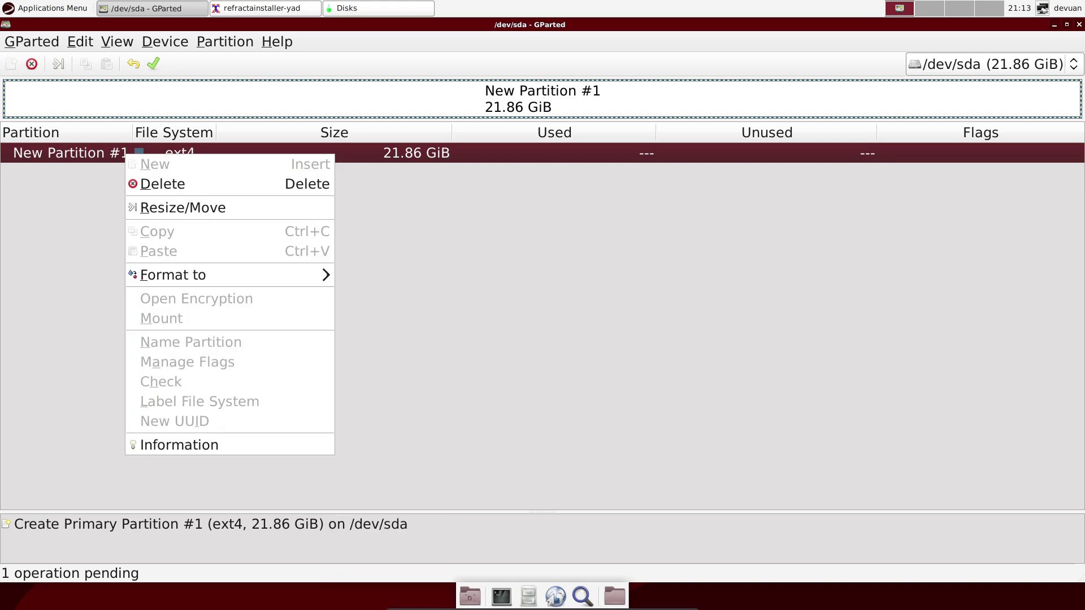
{"action": "key", "text": "Escape"}
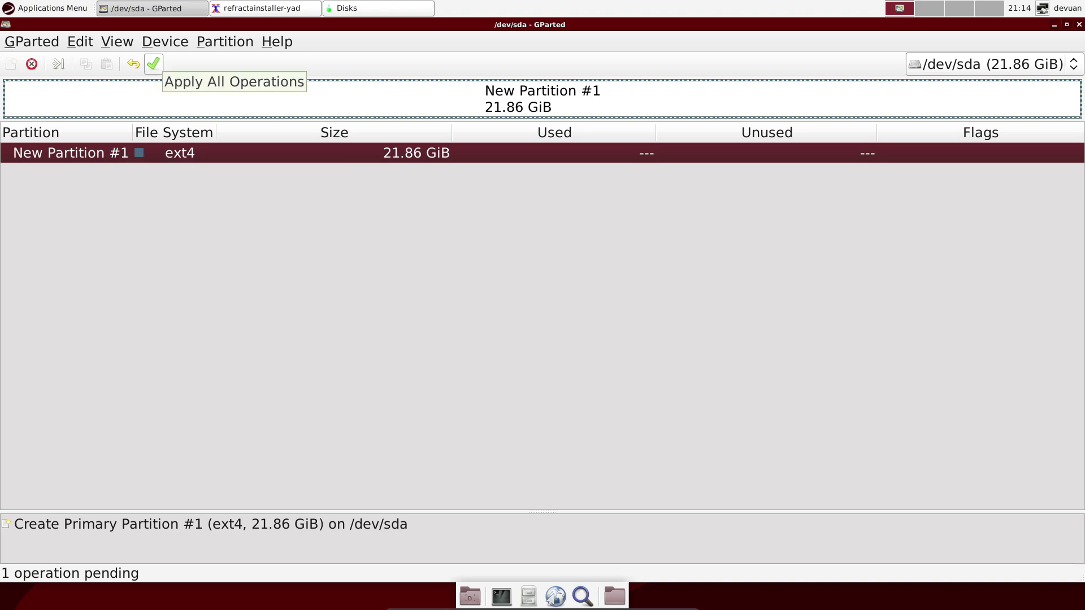
Step: Apply the pending partition creation to /dev/sda and close the operations report
{"action": "left_click", "coordinate": [153, 63]}
{"action": "key", "text": "Tab"}
{"action": "key", "text": "Return"}
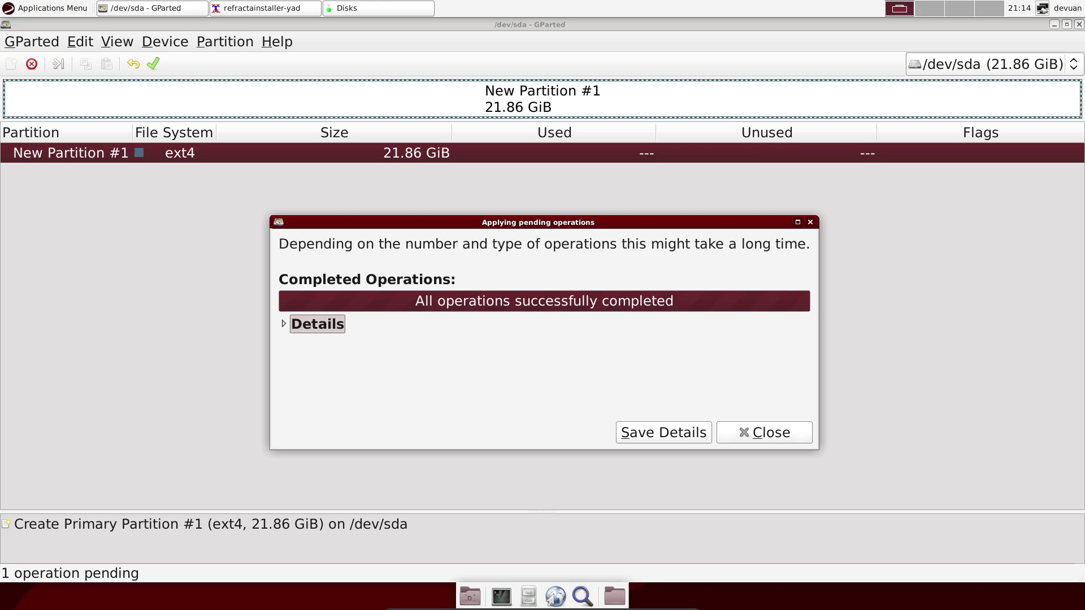
{"action": "left_click", "coordinate": [763, 432]}
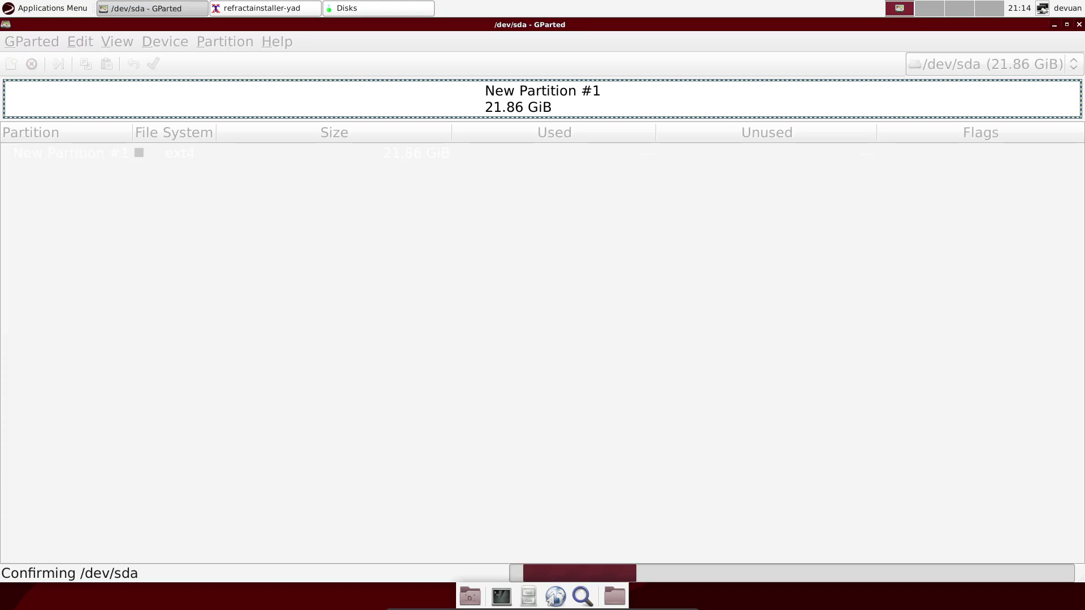
Step: Enable the boot flag on /dev/sda1 and quit GParted to return to the installer
{"action": "right_click", "coordinate": [218, 154]}
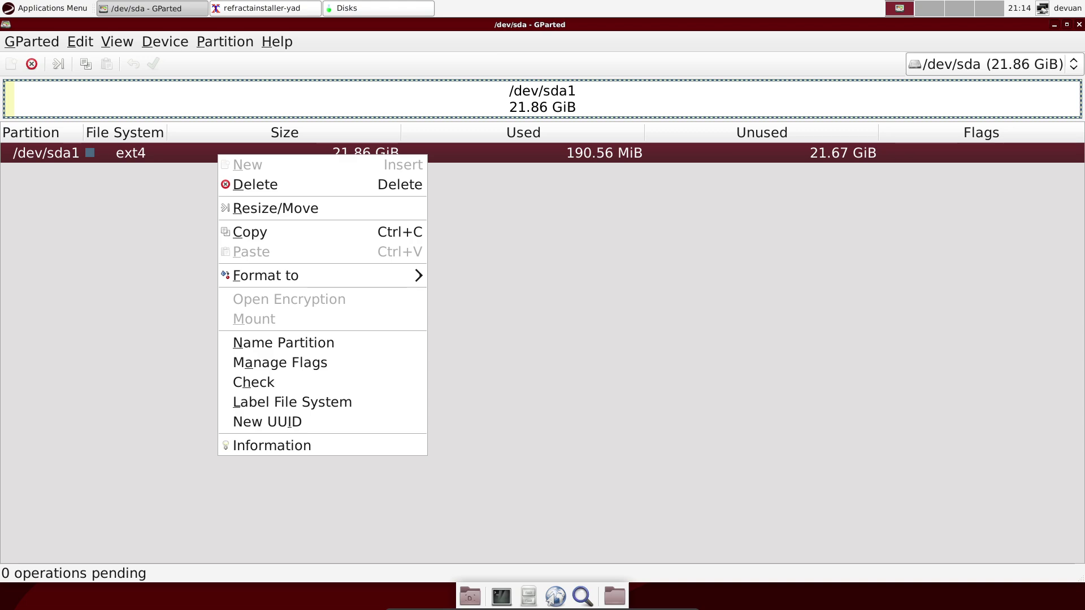
{"action": "left_click", "coordinate": [280, 362]}
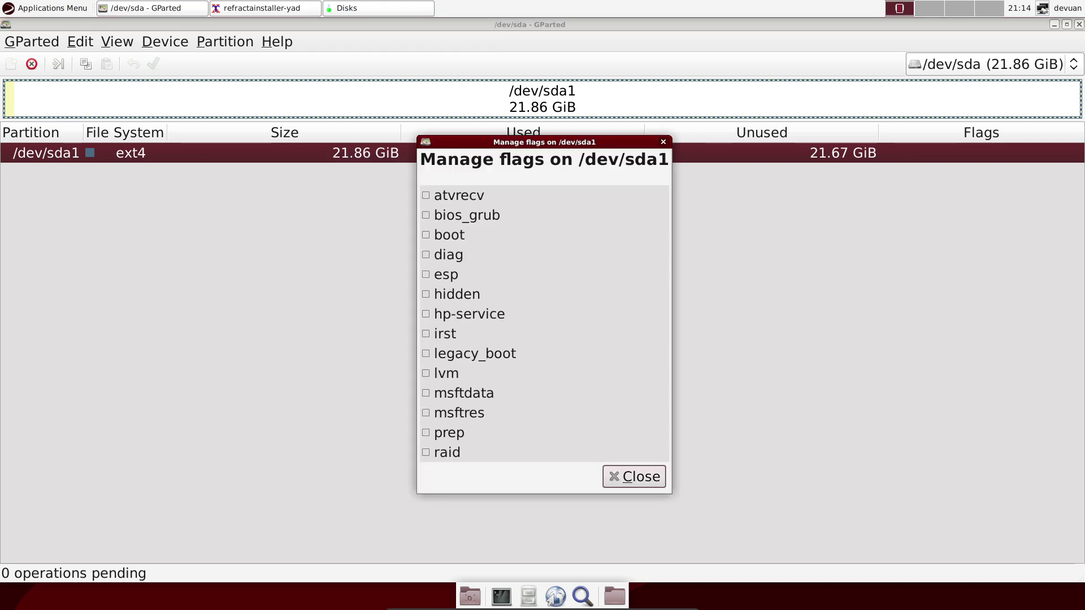
{"action": "left_click_drag", "start_coordinate": [531, 142], "coordinate": [364, 87]}
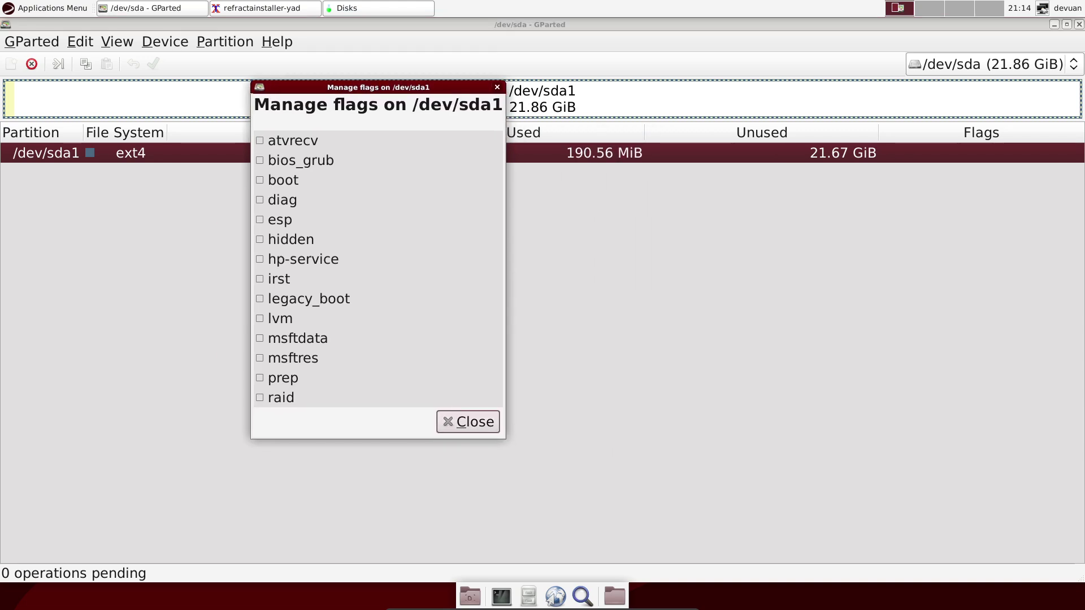
{"action": "left_click", "coordinate": [260, 179]}
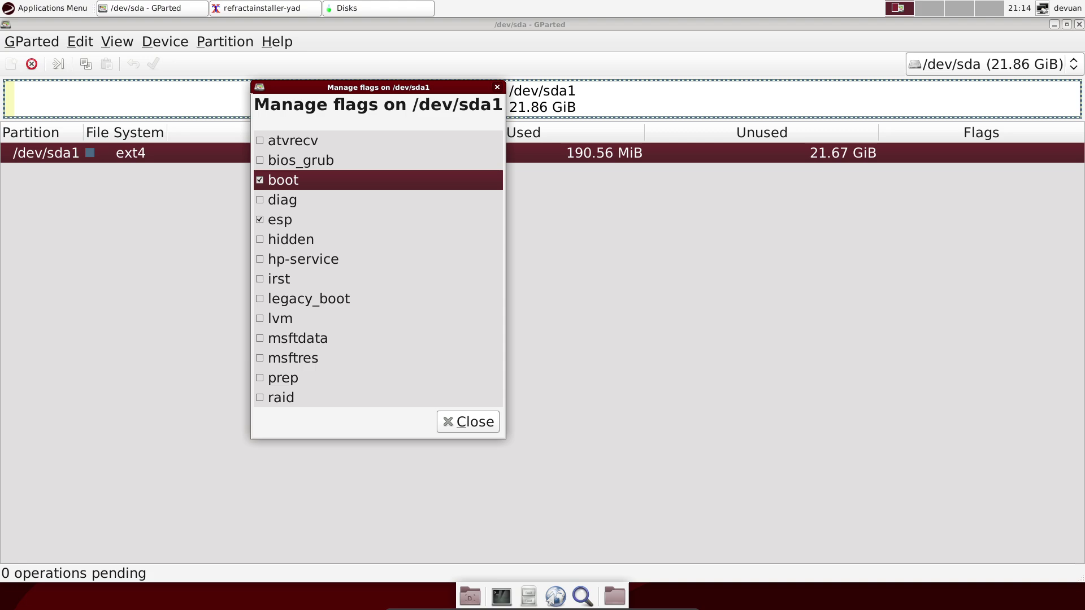
{"action": "key", "text": "Escape"}
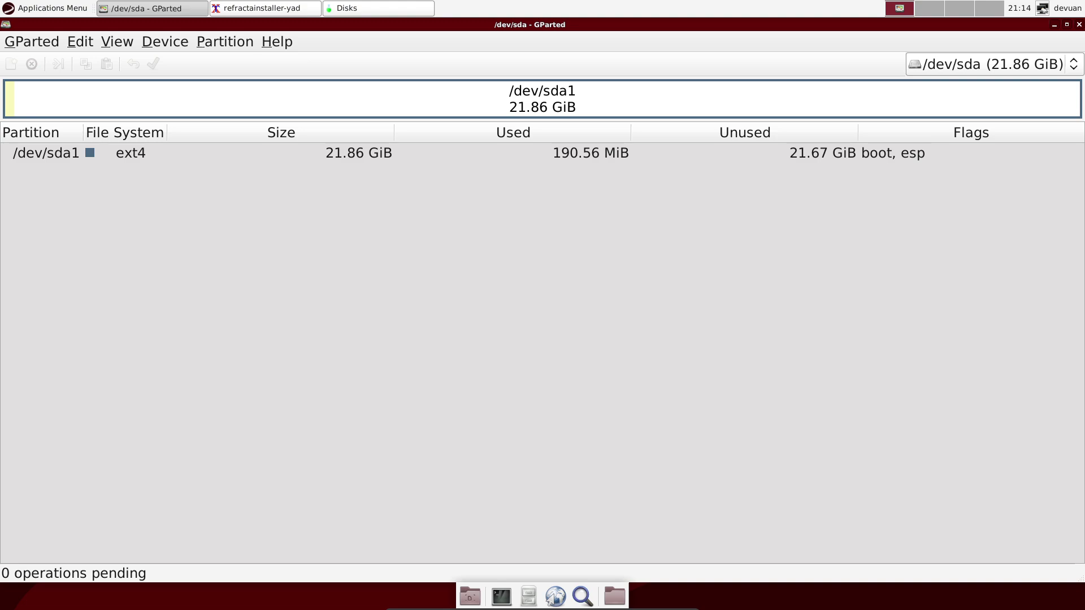
{"action": "key", "text": "ctrl+q"}
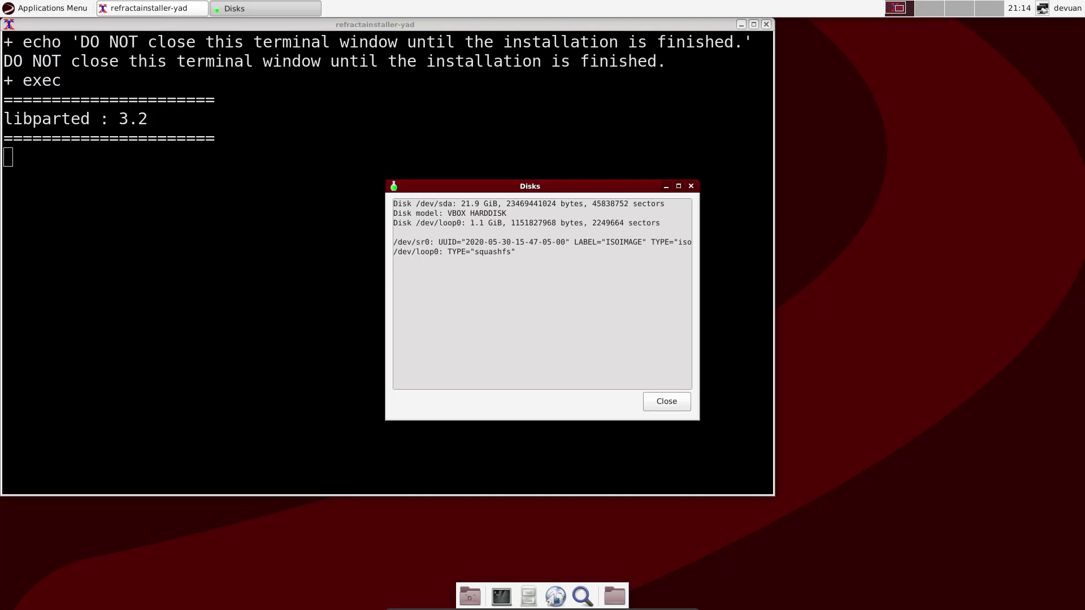
Step: Choose /dev/sda1 as the root partition with the ext4 filesystem and proceed with the installation
{"action": "left_click", "coordinate": [532, 265]}
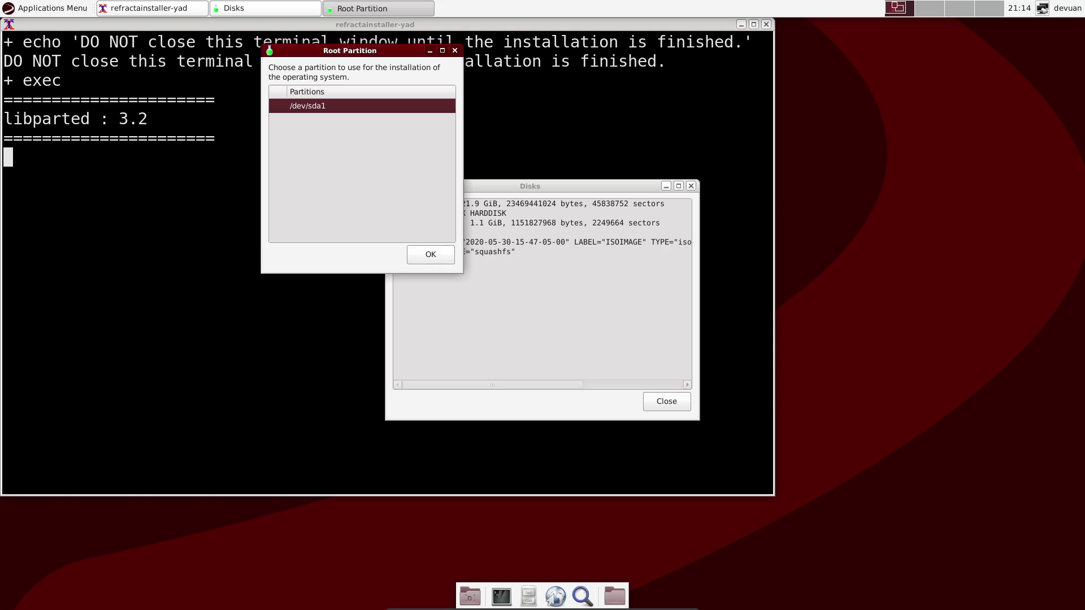
{"action": "key", "text": "Return"}
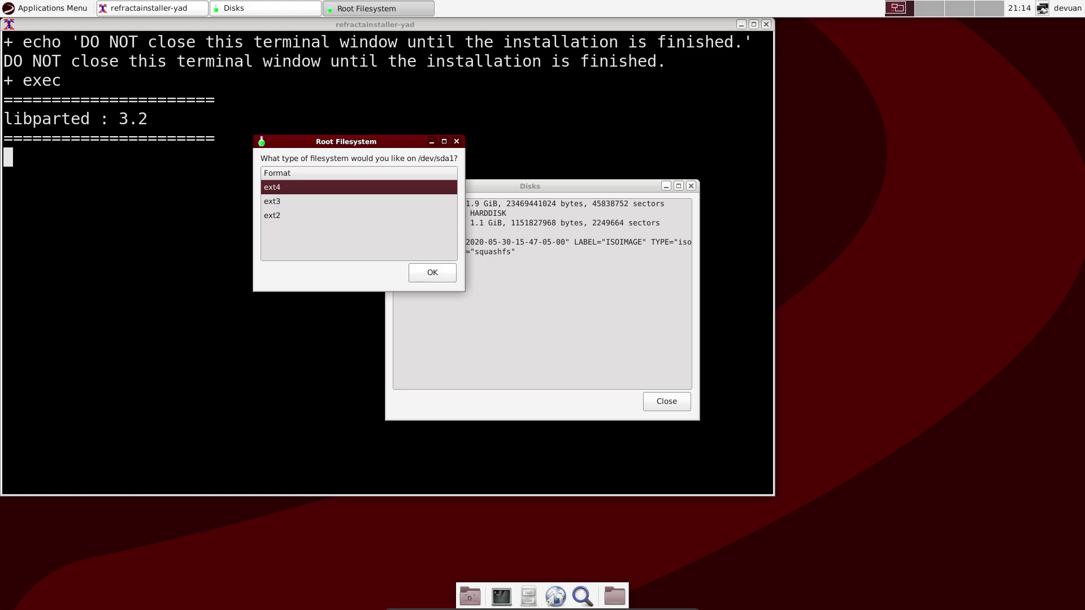
{"action": "key", "text": "Return"}
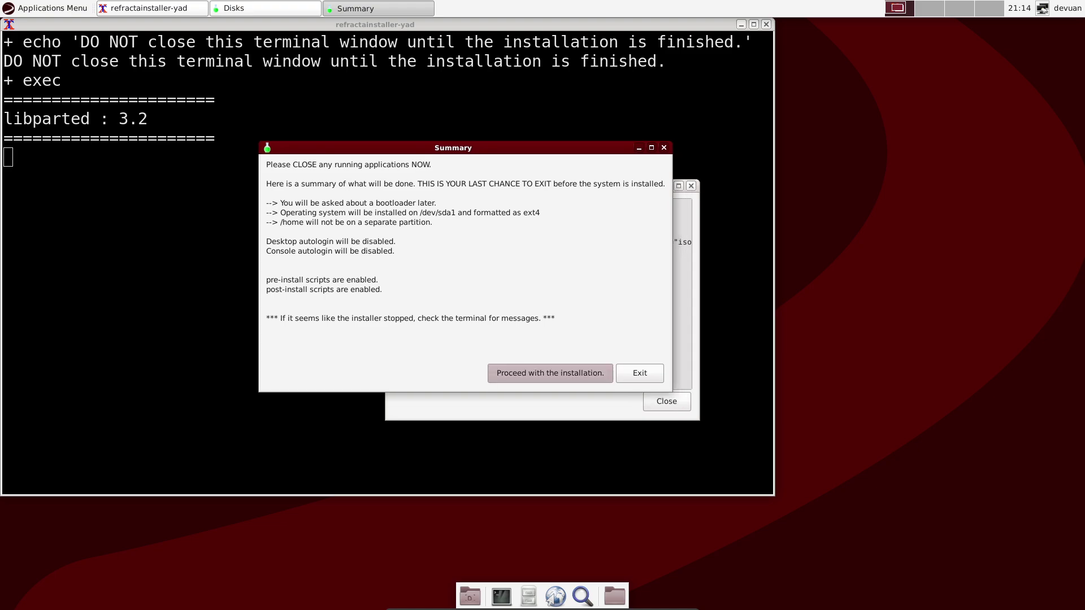
{"action": "key", "text": "Return"}
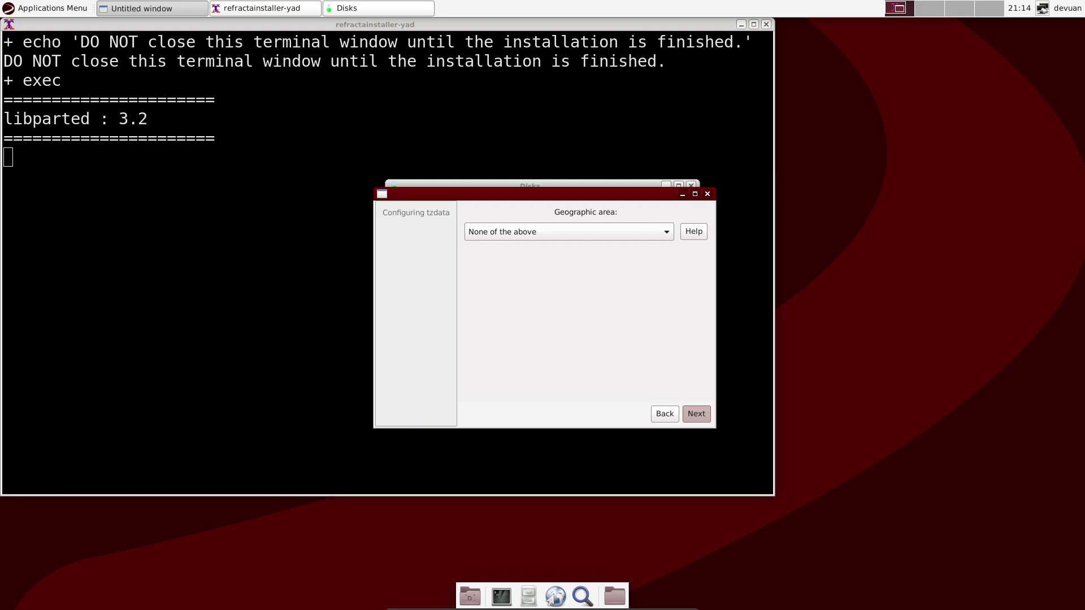
Step: Set the geographic area in the tzdata configuration to America and continue
{"action": "key", "text": "Return"}
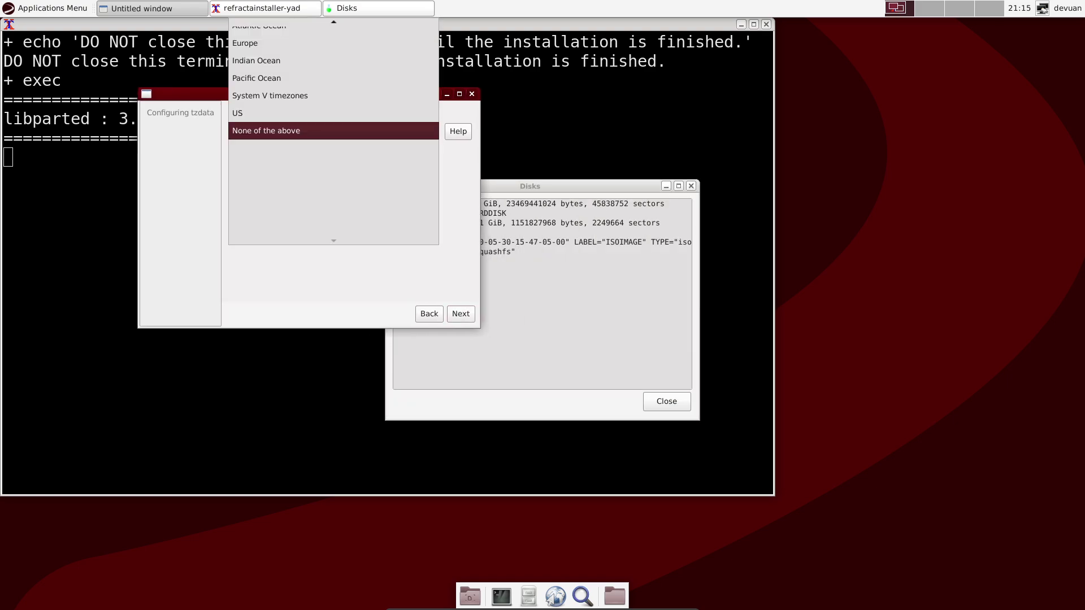
{"action": "key", "text": "Up"}
{"action": "key", "text": "Up"}
{"action": "key", "text": "Up"}
{"action": "key", "text": "Up"}
{"action": "key", "text": "Up"}
{"action": "key", "text": "Up"}
{"action": "key", "text": "Up"}
{"action": "key", "text": "Up"}
{"action": "key", "text": "Up"}
{"action": "key", "text": "Up"}
{"action": "key", "text": "Up"}
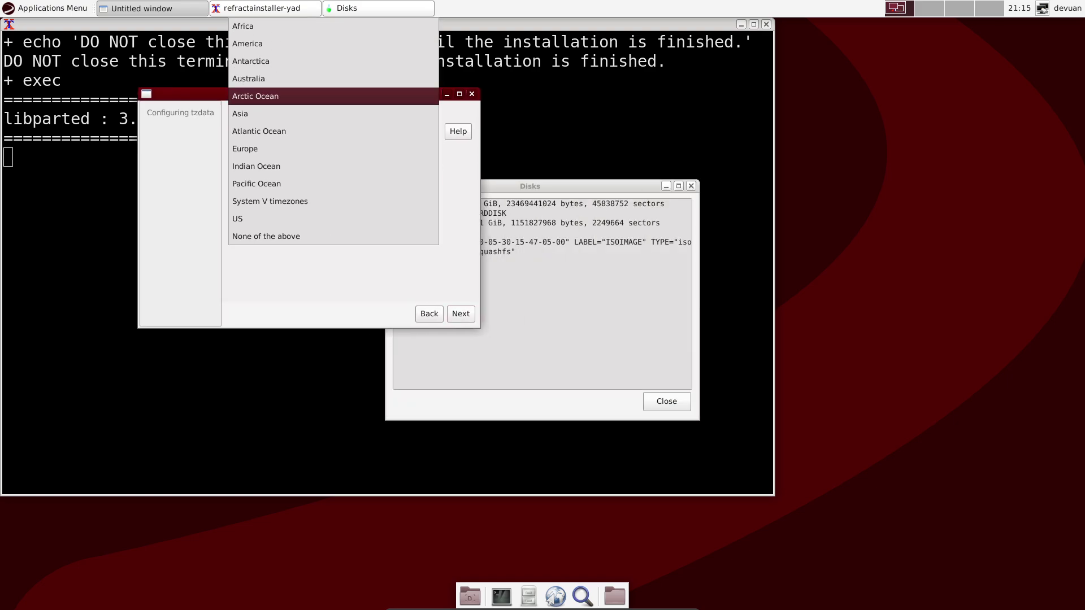
{"action": "key", "text": "Return"}
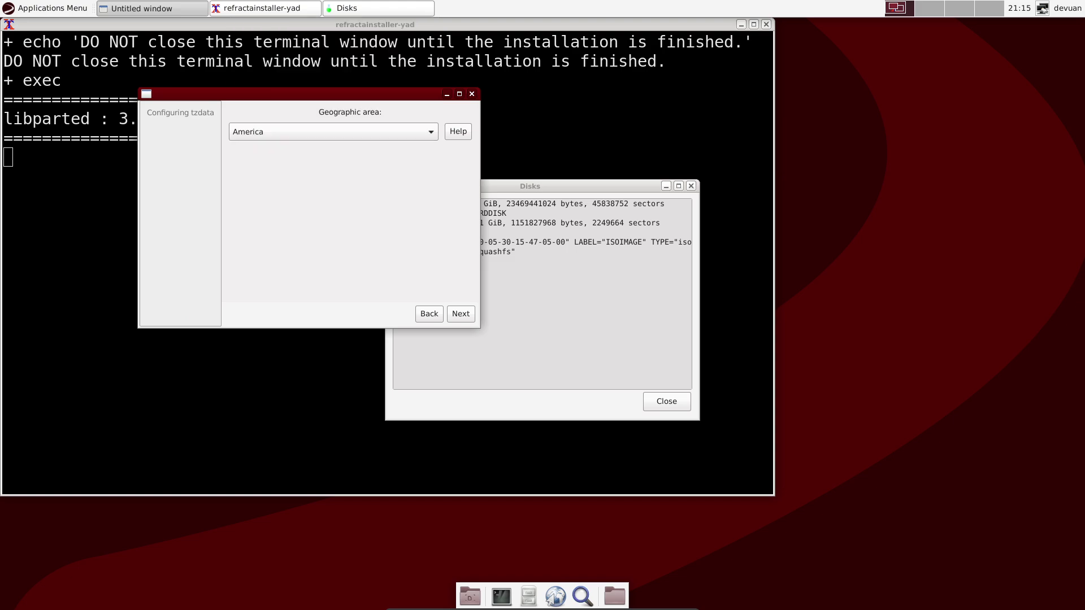
{"action": "left_click", "coordinate": [461, 314]}
Step: Set the time zone to Cambridge Bay and continue to the locale selection
{"action": "left_click", "coordinate": [333, 131]}
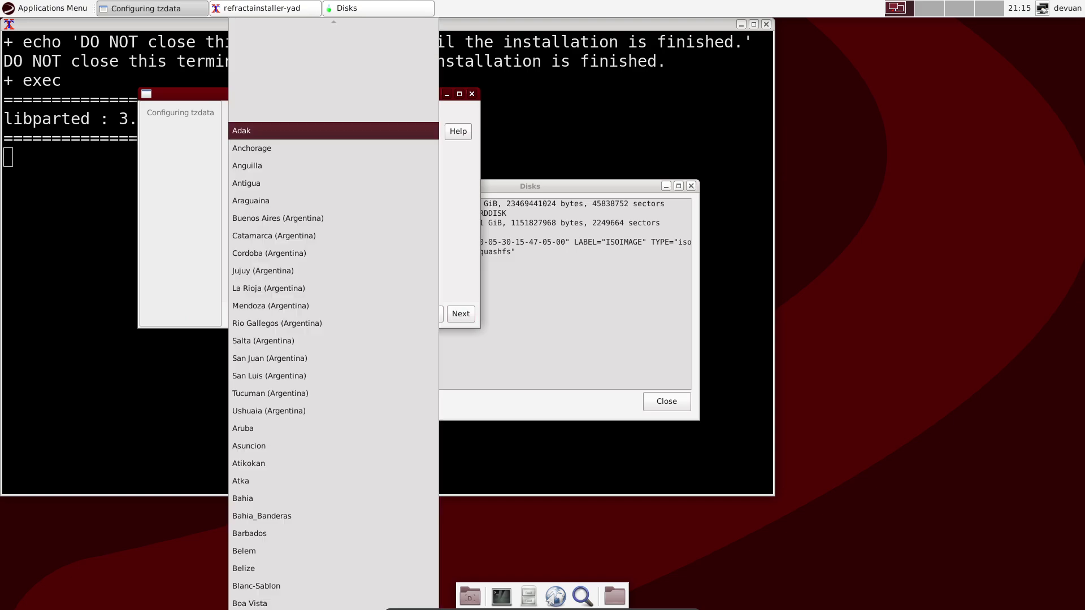
{"action": "scroll", "coordinate": [334, 224], "scroll_direction": "down", "scroll_amount": 3}
{"action": "scroll", "coordinate": [333, 232], "scroll_direction": "down", "scroll_amount": 3}
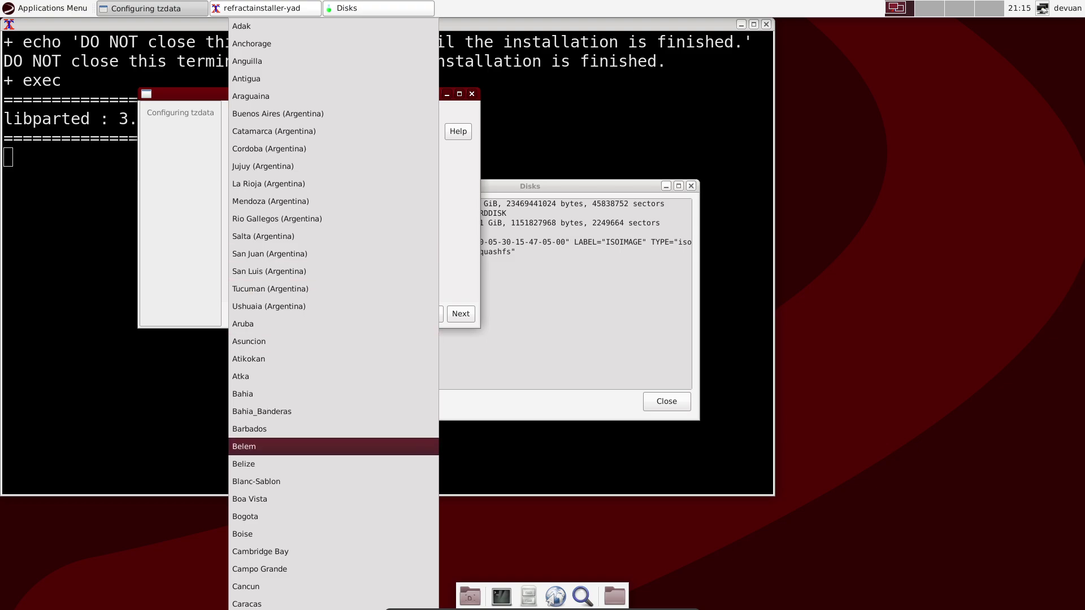
{"action": "left_click", "coordinate": [260, 551]}
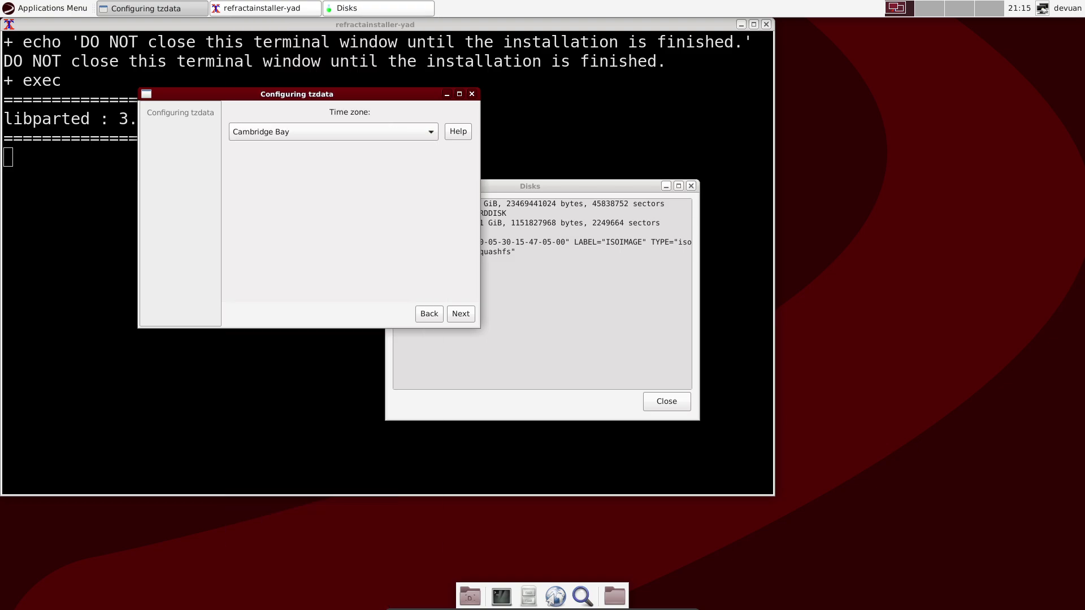
{"action": "left_click", "coordinate": [460, 314]}
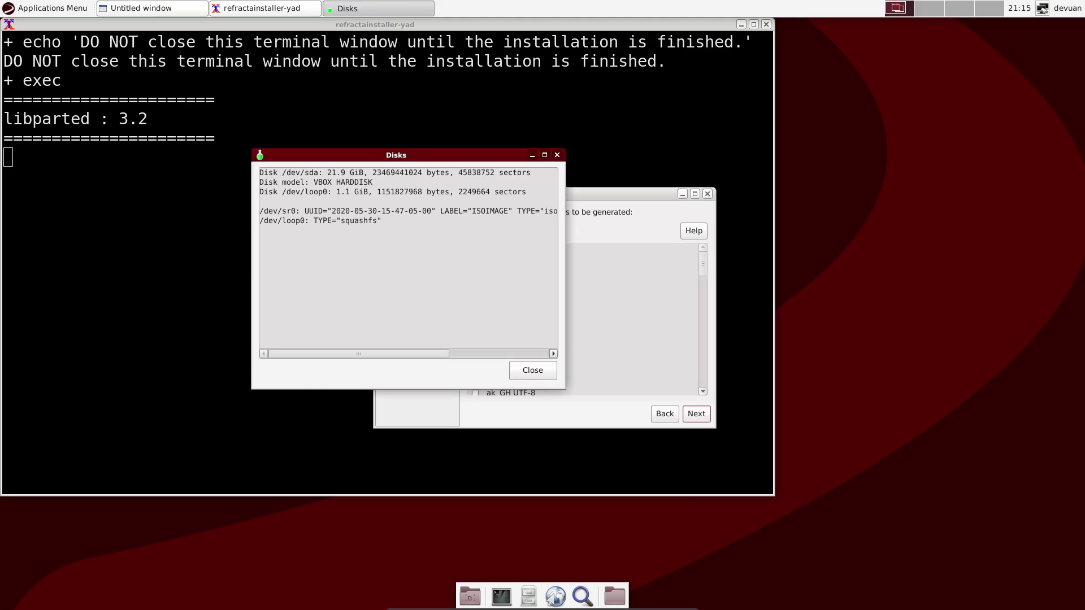
Step: Close the Disks information window and look through the list of locales available for generation
{"action": "left_click", "coordinate": [532, 370]}
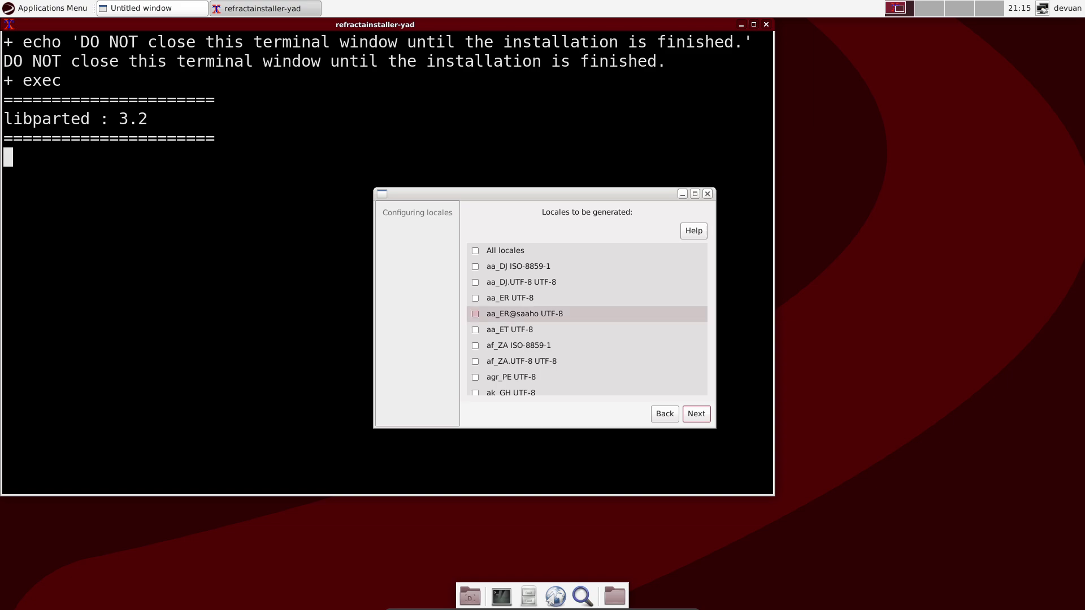
{"action": "scroll", "coordinate": [531, 311], "scroll_direction": "down", "scroll_amount": 10}
{"action": "scroll", "coordinate": [531, 306], "scroll_direction": "down", "scroll_amount": 3}
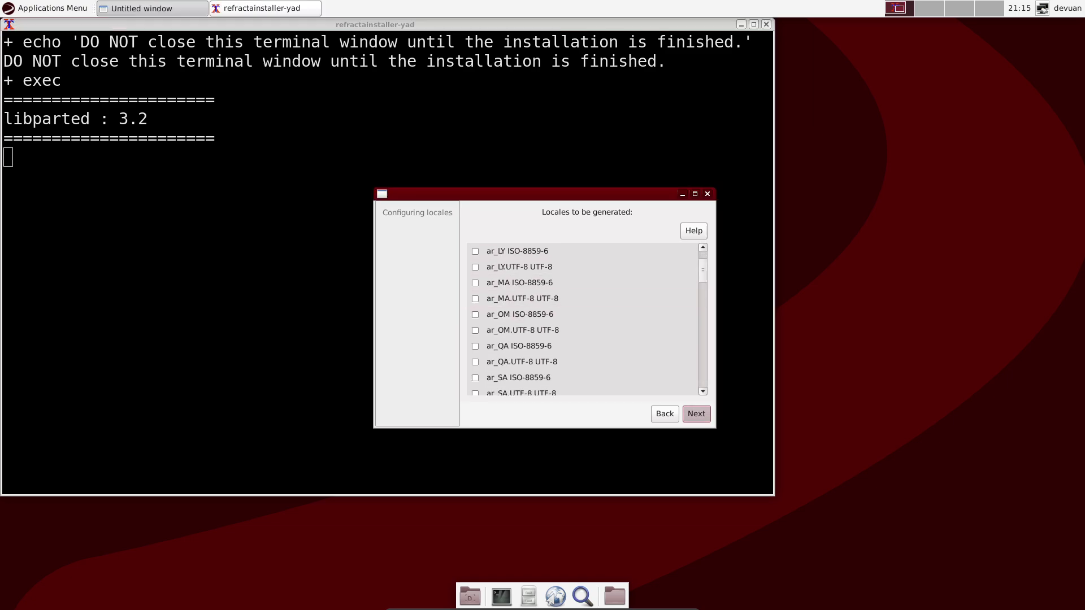
{"action": "scroll", "coordinate": [582, 319], "scroll_direction": "down", "scroll_amount": 20}
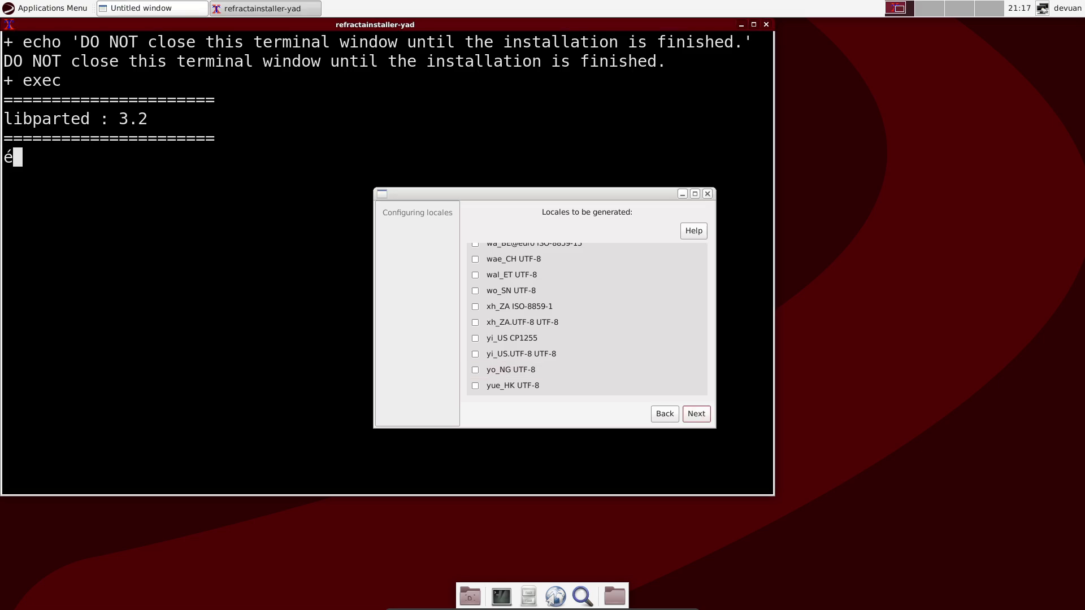
{"action": "left_click", "coordinate": [537, 338]}
{"action": "scroll", "coordinate": [537, 330], "scroll_direction": "up", "scroll_amount": 15}
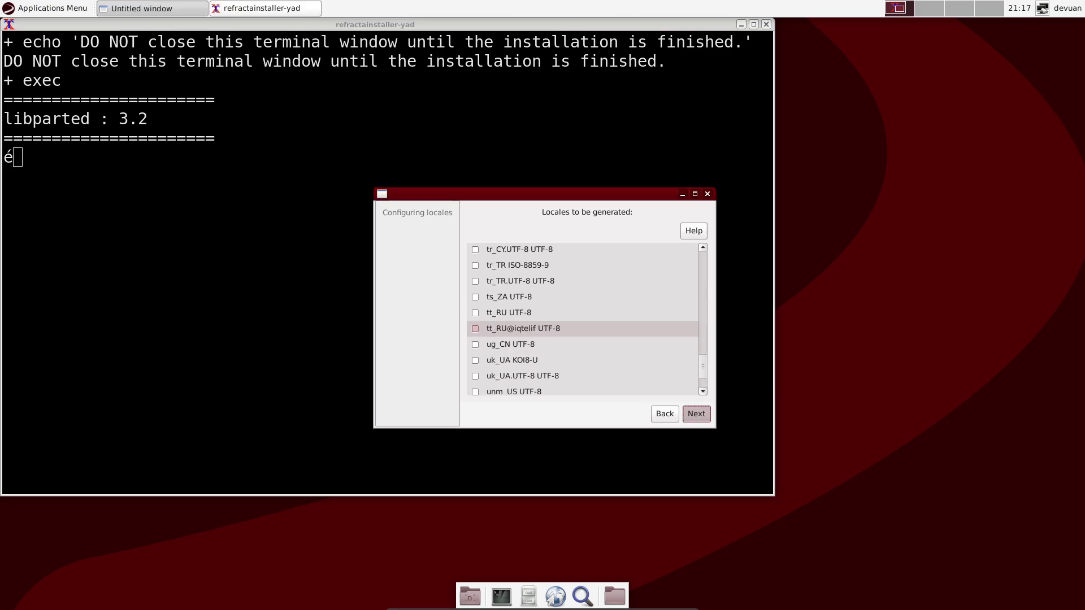
{"action": "scroll", "coordinate": [536, 328], "scroll_direction": "down", "scroll_amount": 7}
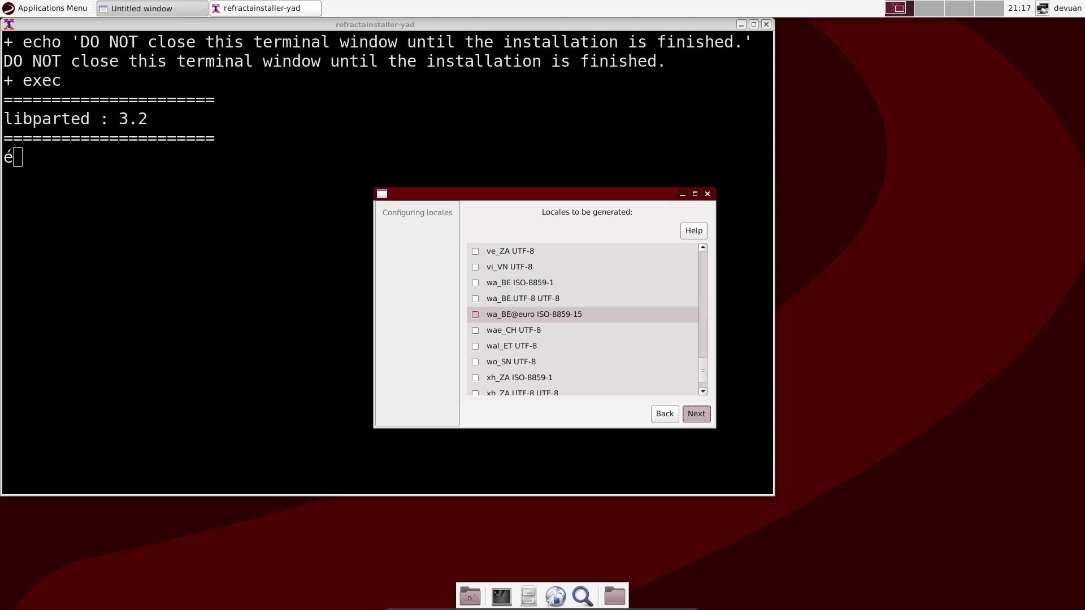
{"action": "scroll", "coordinate": [537, 328], "scroll_direction": "down", "scroll_amount": 3}
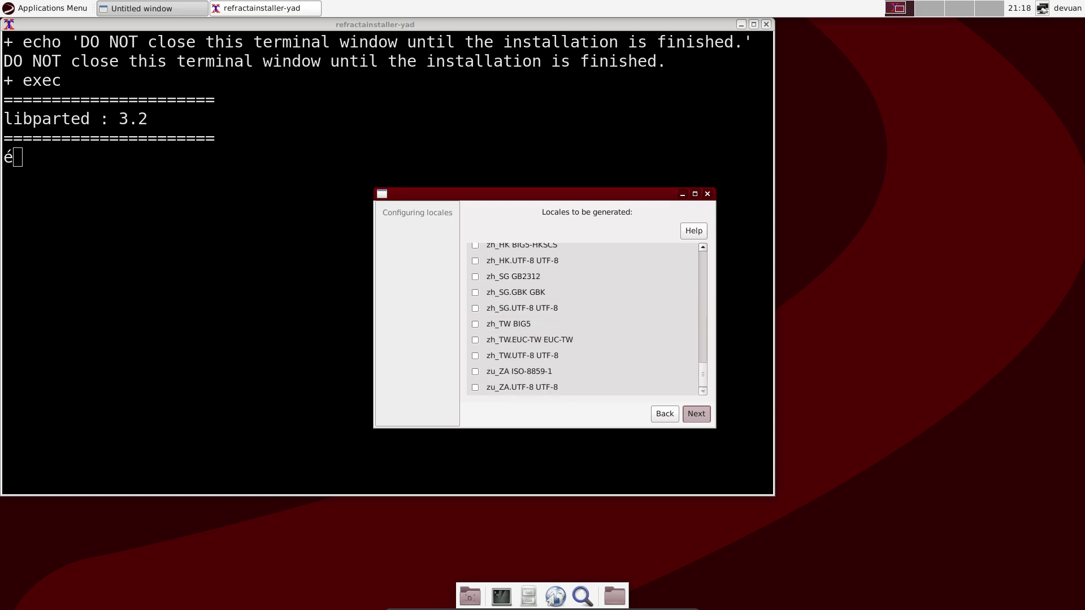
{"action": "scroll", "coordinate": [536, 328], "scroll_direction": "up", "scroll_amount": 20}
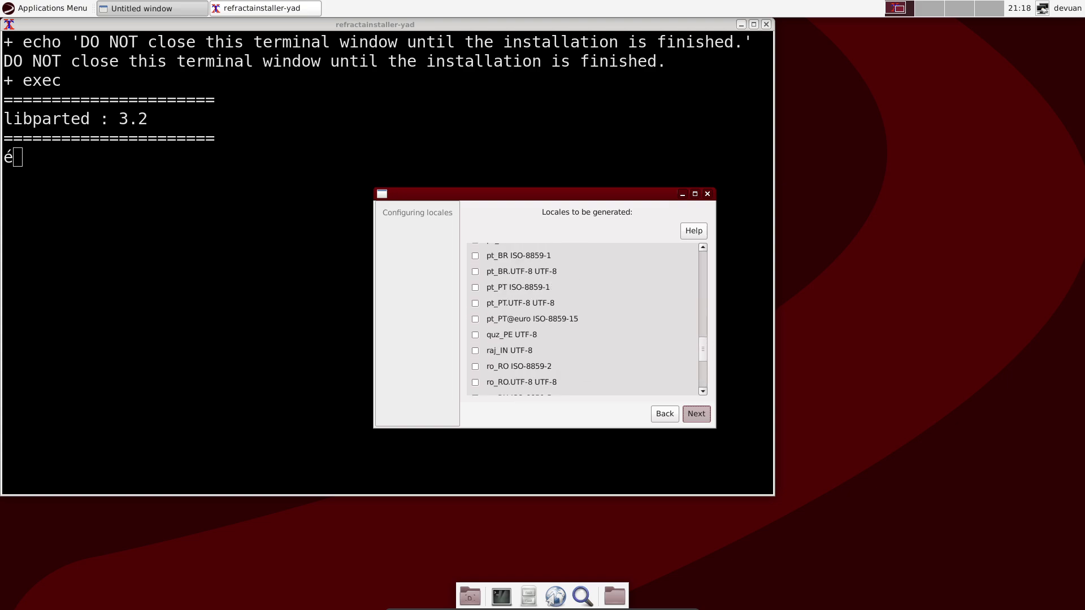
{"action": "scroll", "coordinate": [536, 328], "scroll_direction": "up", "scroll_amount": 20}
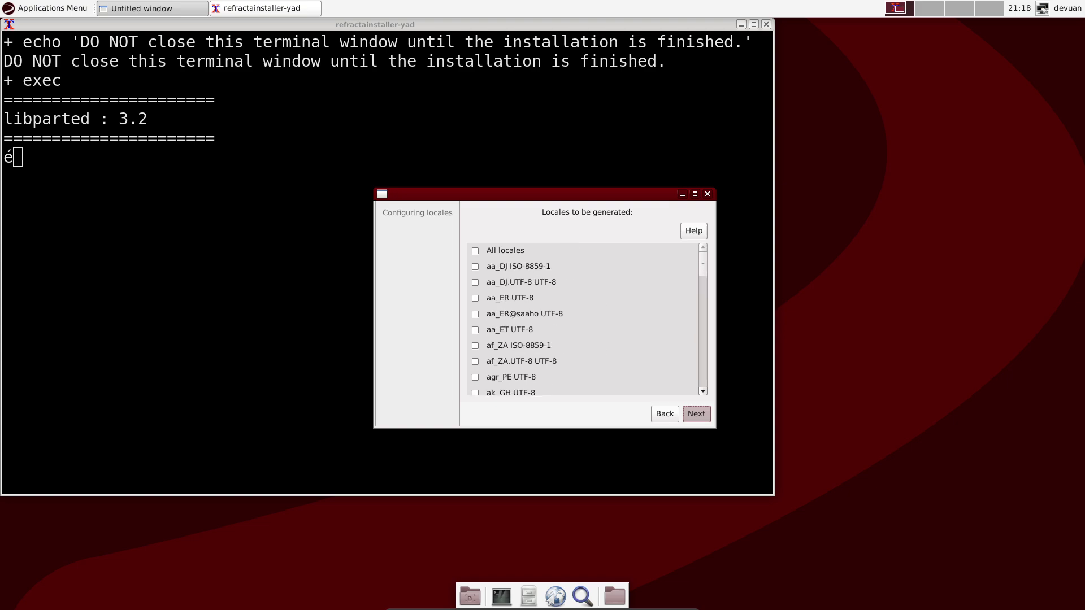
Step: Keep en_US.UTF-8 as the locale to generate and as the default locale for the system environment
{"action": "scroll", "coordinate": [537, 329], "scroll_direction": "down", "scroll_amount": 15}
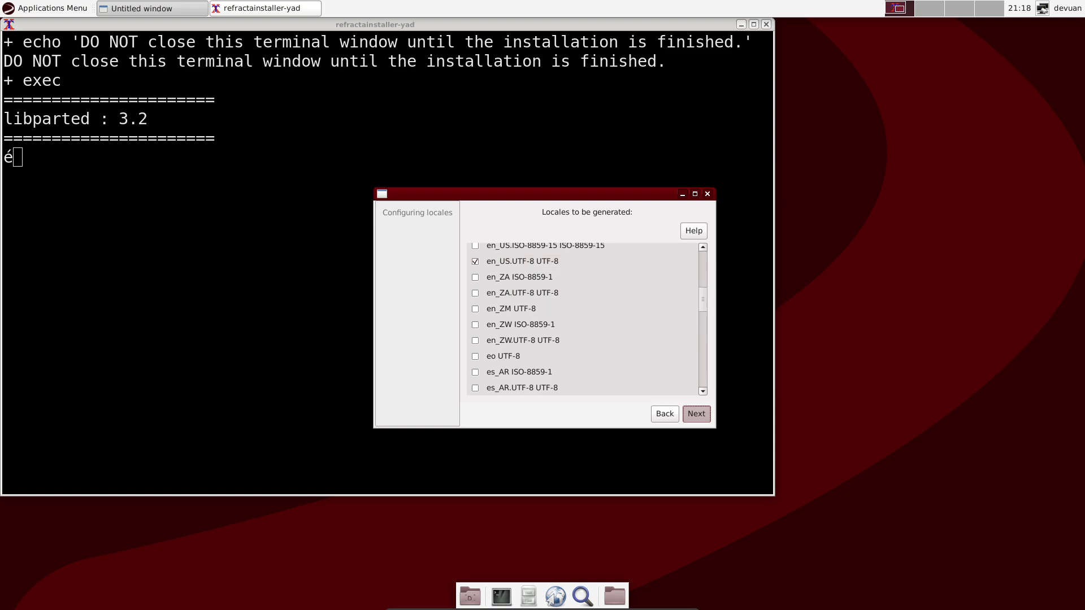
{"action": "key", "text": "Return"}
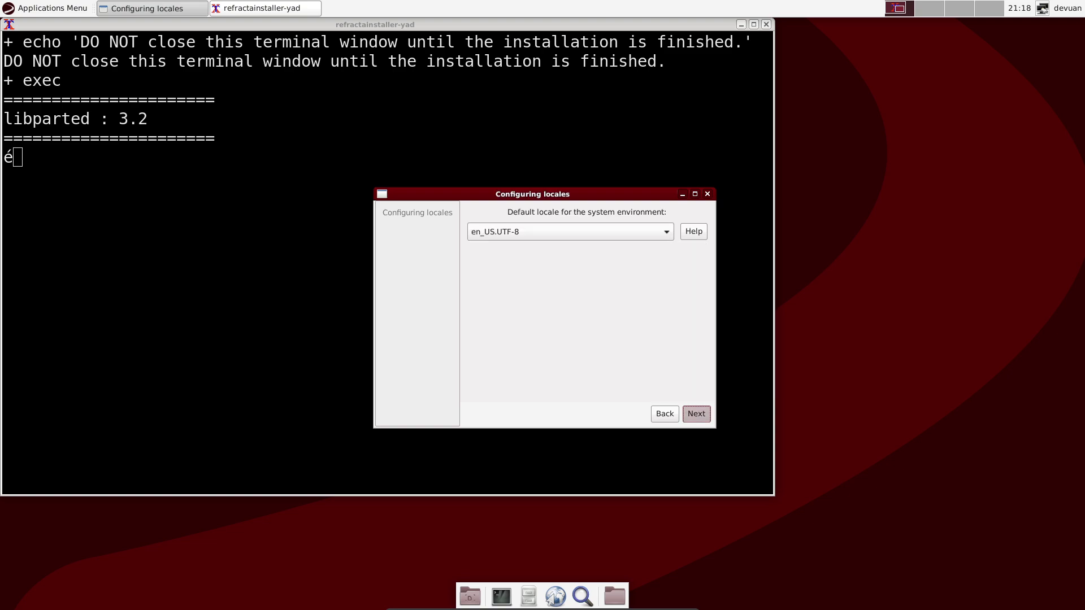
{"action": "key", "text": "Return"}
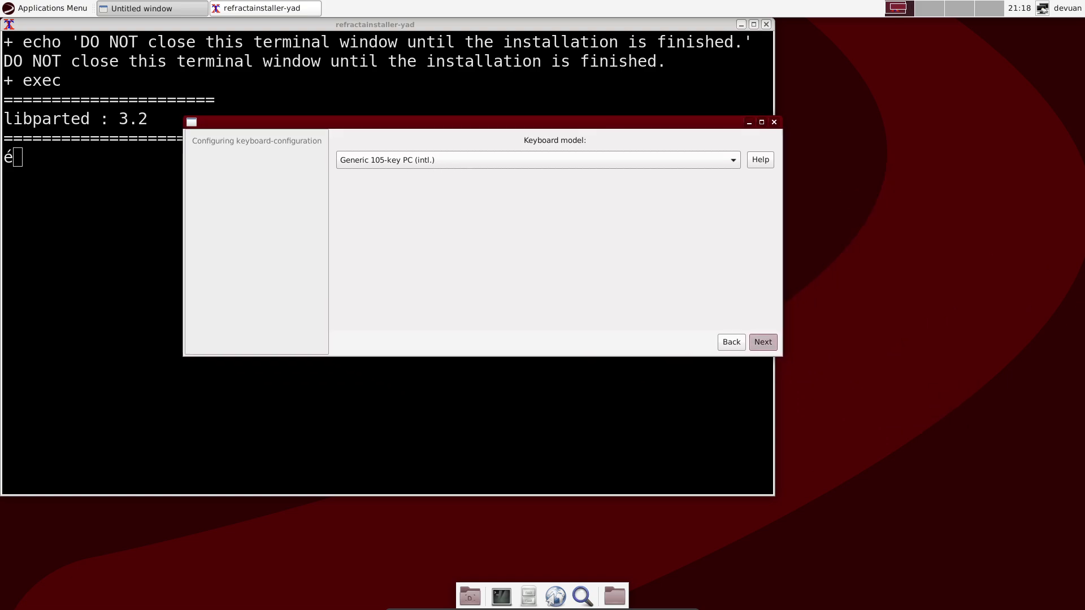
Step: Accept the Generic 105-key PC (intl.) keyboard with English (US) layout, default AltGr and no compose key
{"action": "left_click", "coordinate": [538, 160]}
{"action": "key", "text": "Return"}
{"action": "key", "text": "Return"}
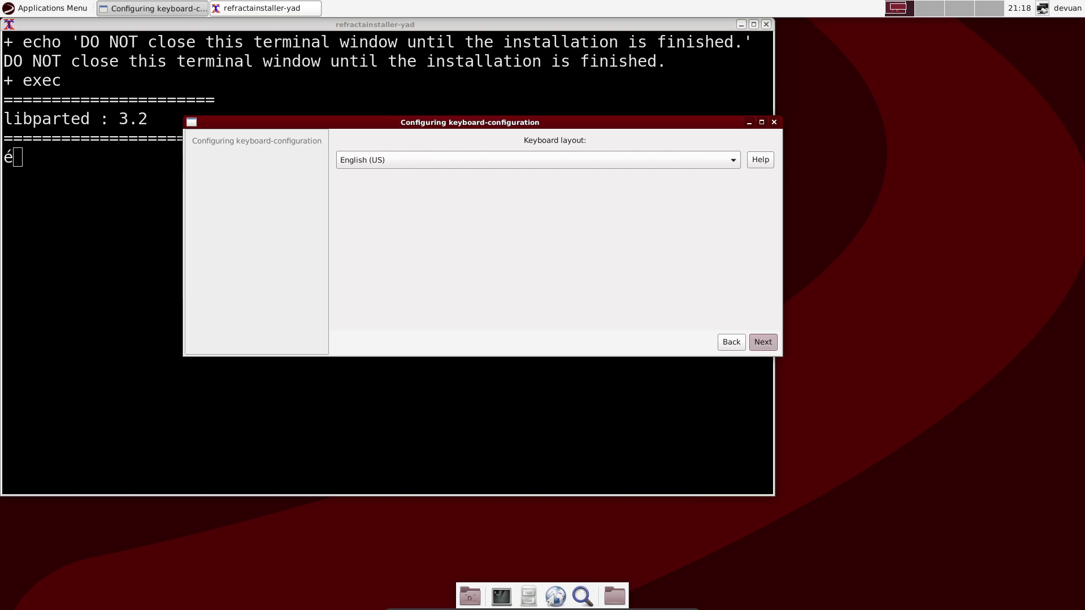
{"action": "key", "text": "Return"}
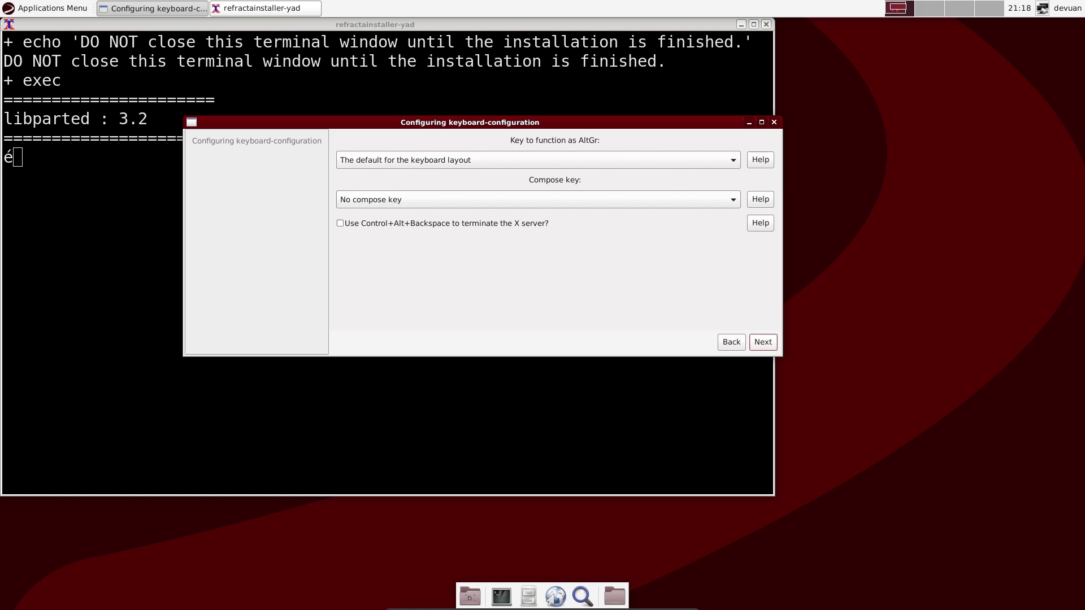
{"action": "key", "text": "Return"}
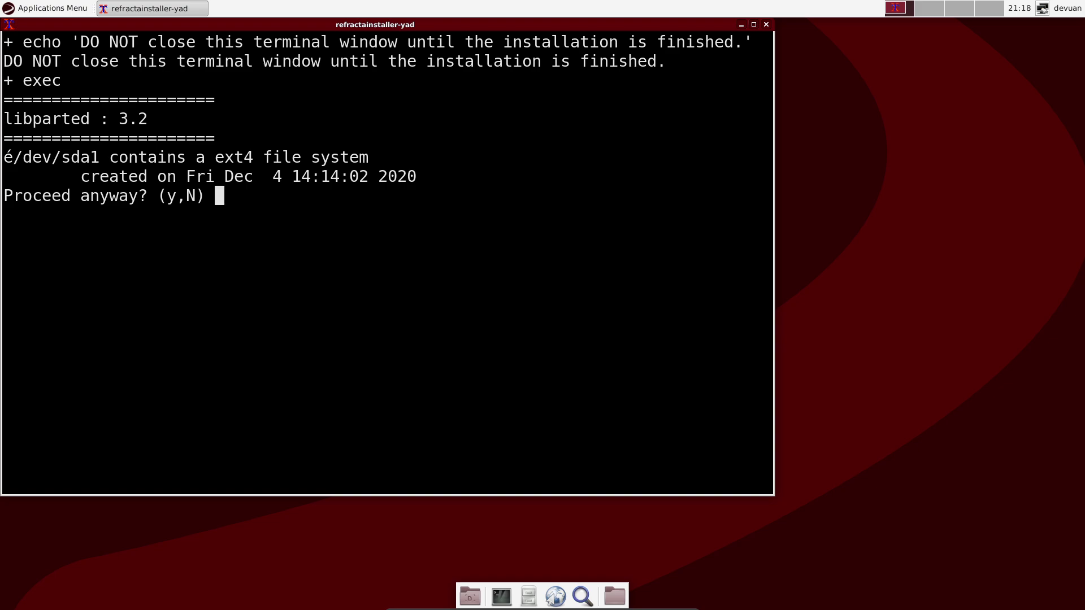
Step: Agree to overwrite the existing ext4 file system on /dev/sda1, and copy the GRUB packages to the target to install the bootloader
{"action": "type", "text": "y"}
{"action": "key", "text": "Return"}
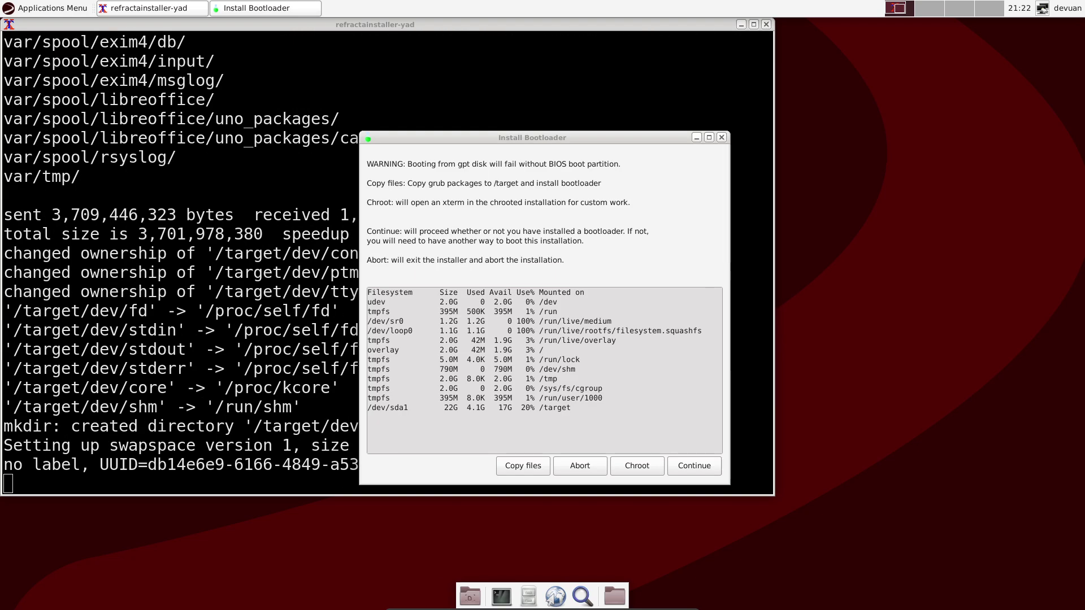
{"action": "left_click_drag", "start_coordinate": [532, 137], "coordinate": [473, 92]}
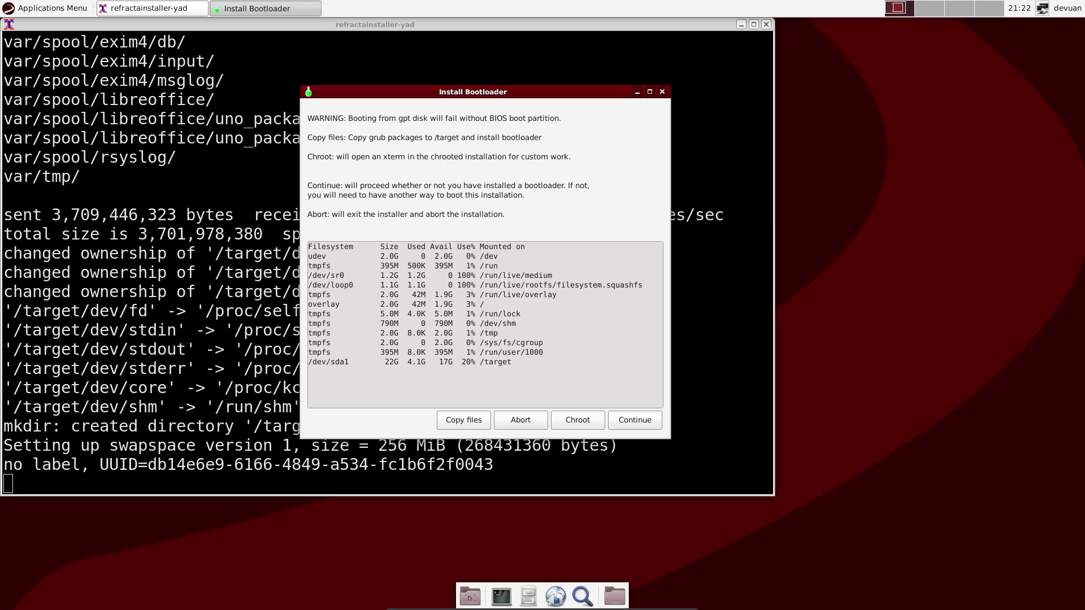
{"action": "left_click_drag", "start_coordinate": [474, 91], "coordinate": [358, 86]}
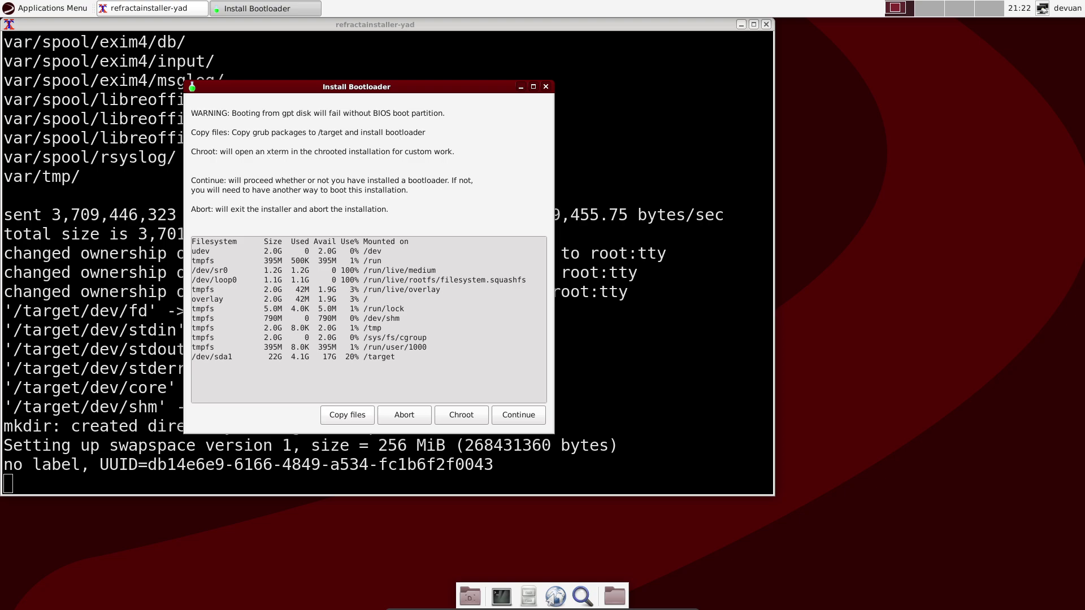
{"action": "key", "text": "Return"}
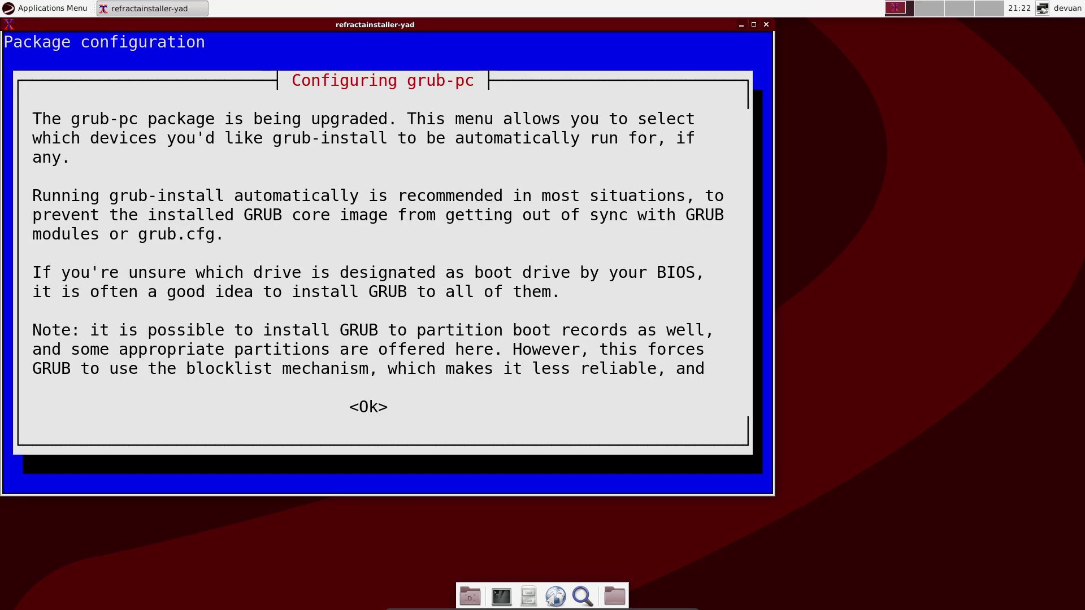
Step: Read through the grub-pc notice and choose /dev/sda as the GRUB install device
{"action": "key", "text": "Down"}
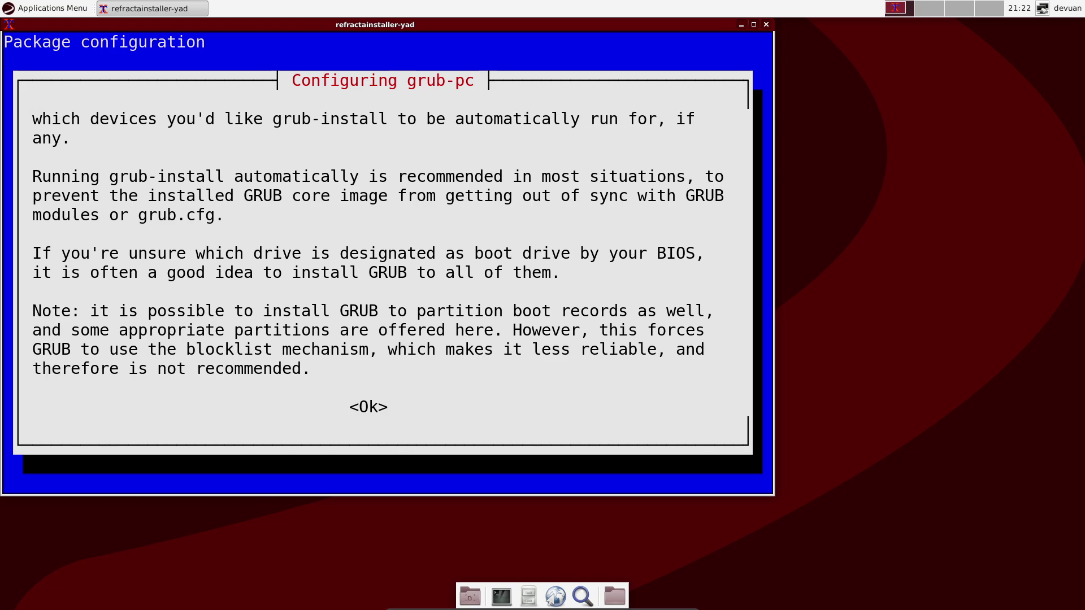
{"action": "key", "text": "Tab"}
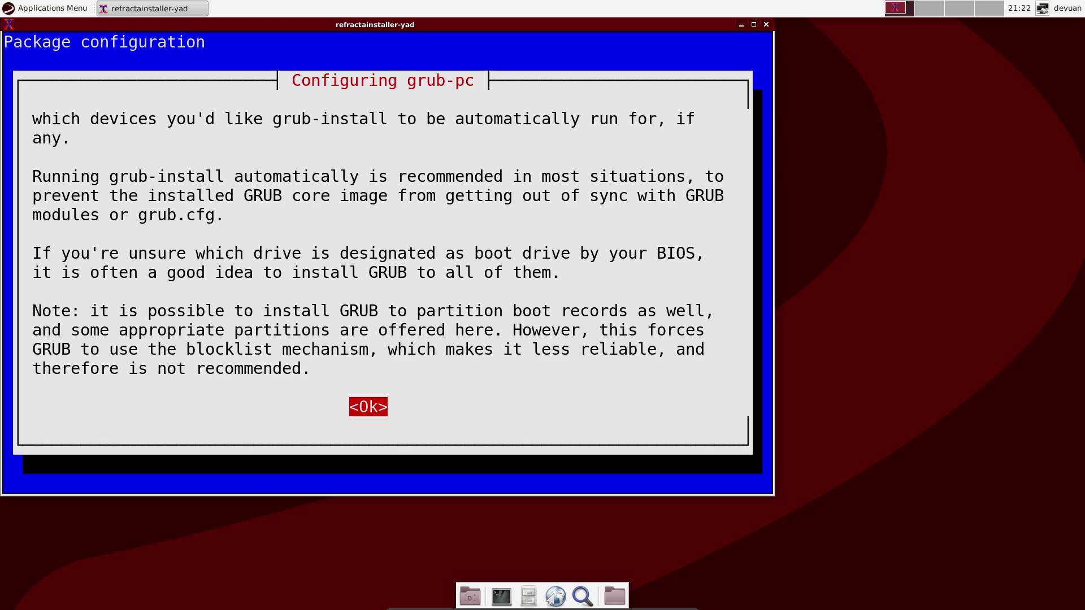
{"action": "key", "text": "Return"}
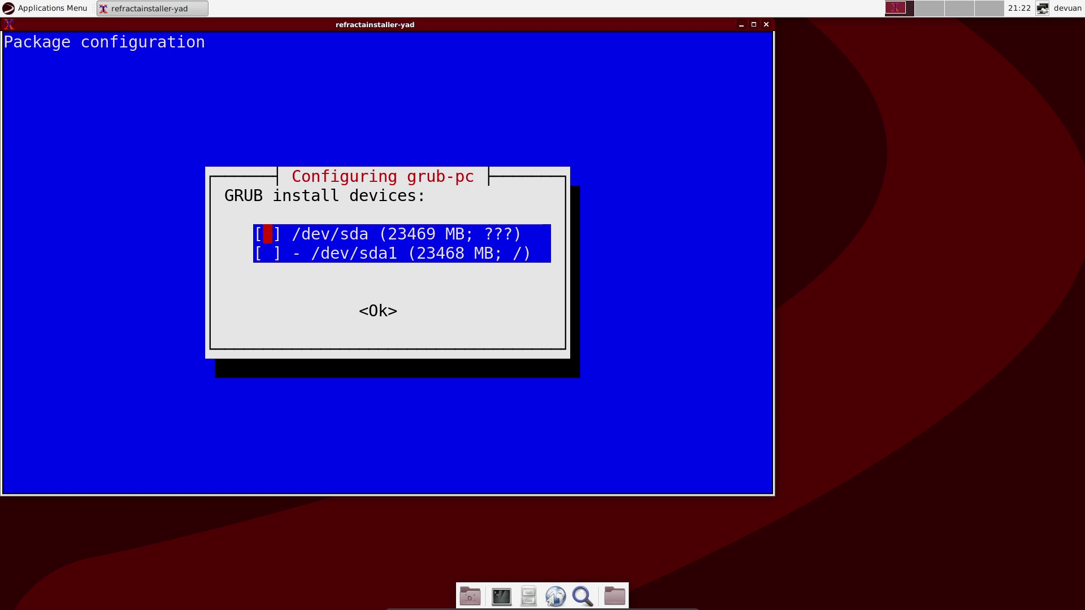
{"action": "key", "text": "space"}
{"action": "key", "text": "Down"}
{"action": "key", "text": "Up"}
{"action": "key", "text": "Return"}
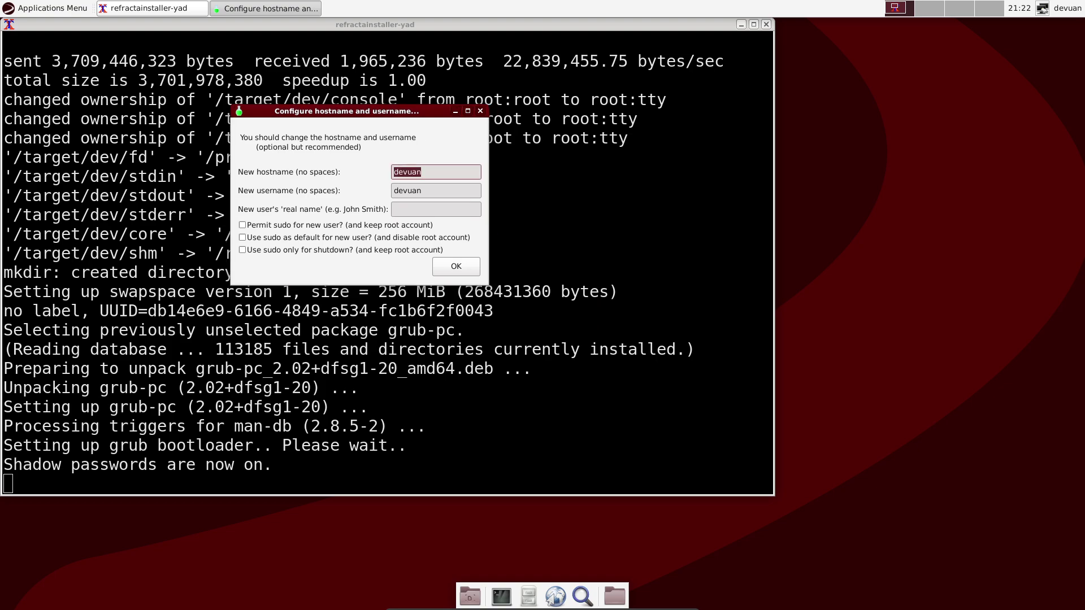
Step: Keep devuan as hostname and username, and permit sudo for the new user while keeping the root account
{"action": "left_click", "coordinate": [425, 172]}
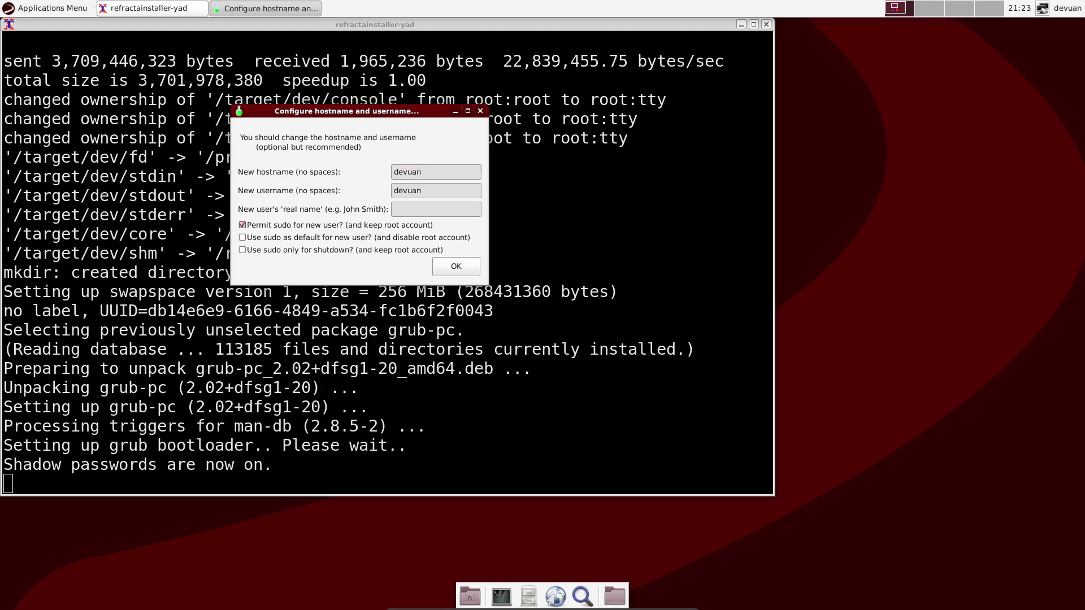
{"action": "left_click", "coordinate": [242, 225]}
{"action": "key", "text": "Return"}
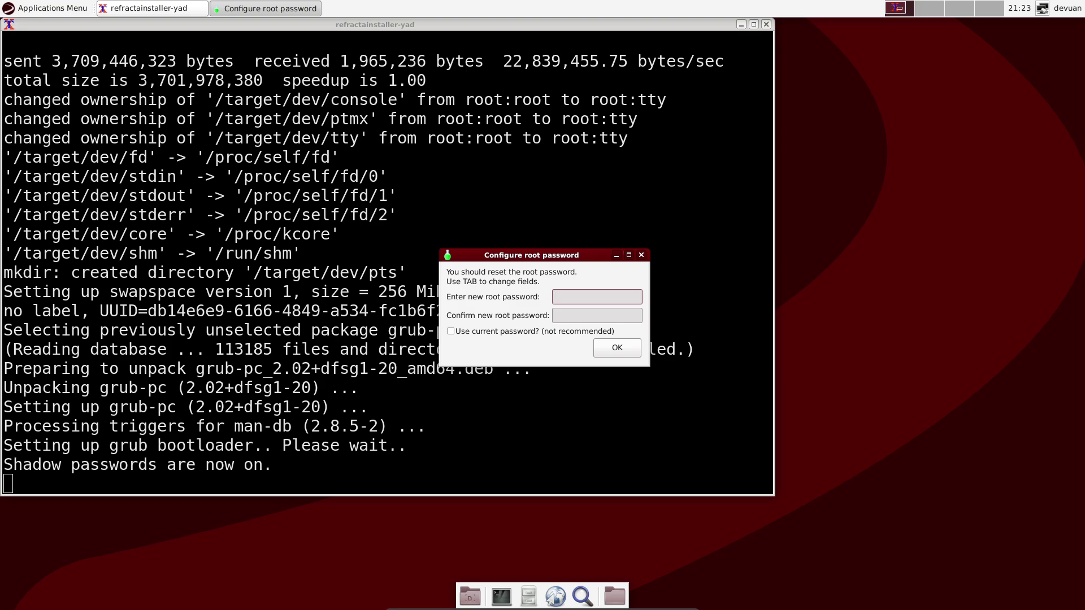
Step: Enter and confirm the new root password, and submit it
{"action": "type", "text": "******"}
{"action": "key", "text": "Tab"}
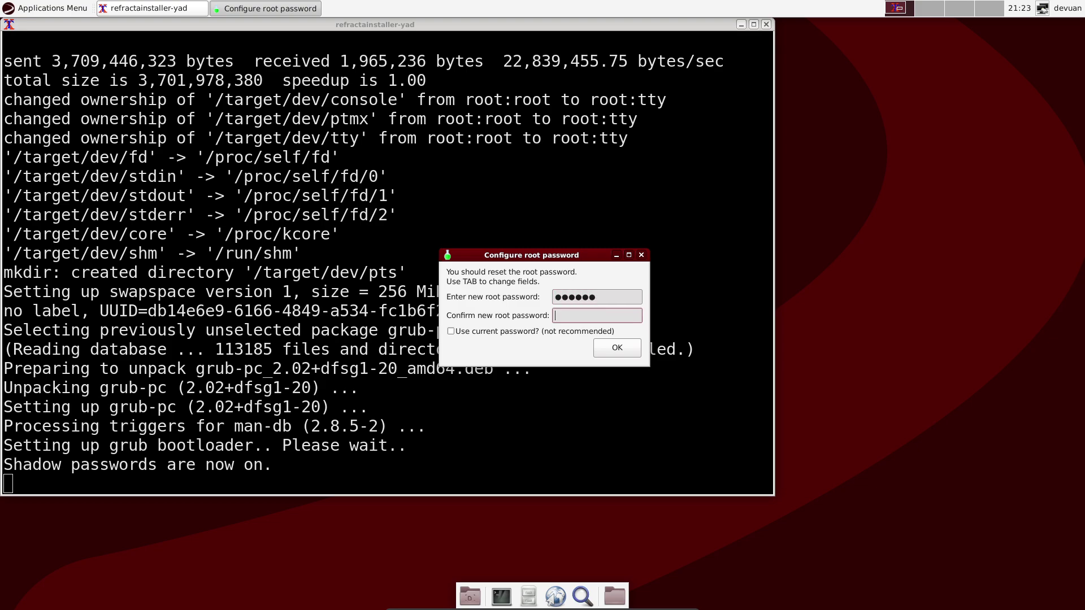
{"action": "type", "text": "******"}
{"action": "key", "text": "Return"}
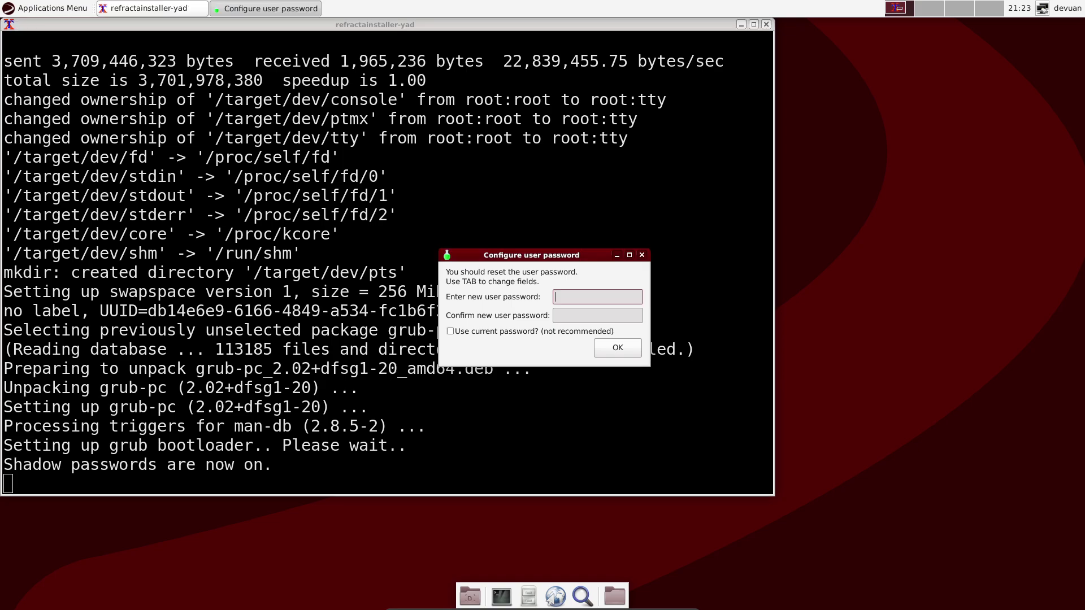
Step: Enter and confirm the new user password, and finish the installer
{"action": "type", "text": "●●●●●●"}
{"action": "key", "text": "Tab"}
{"action": "type", "text": "●●●●●●"}
{"action": "key", "text": "Return"}
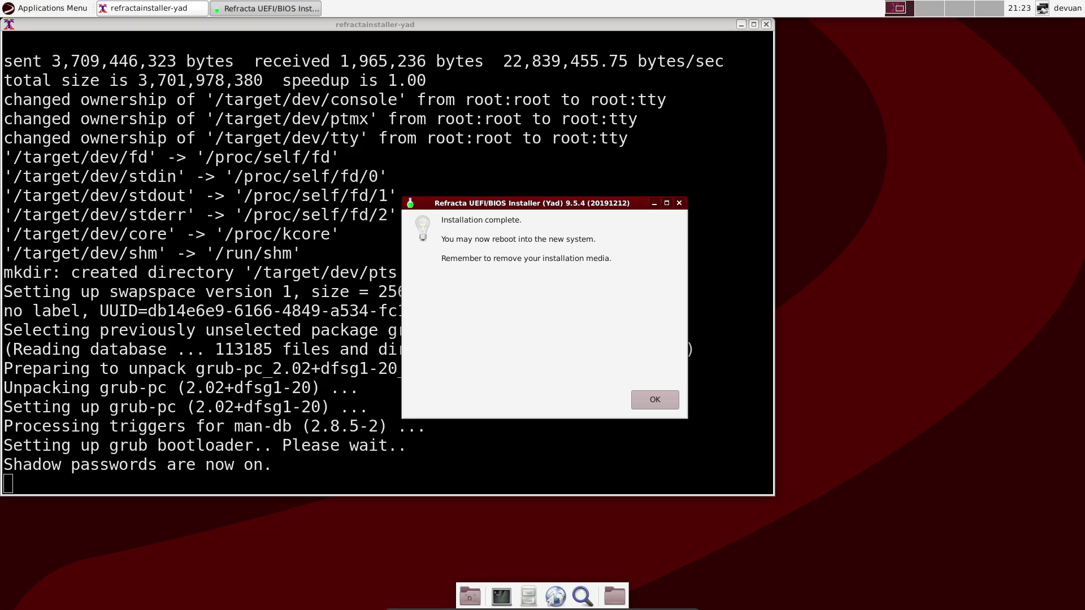
{"action": "key", "text": "Return"}
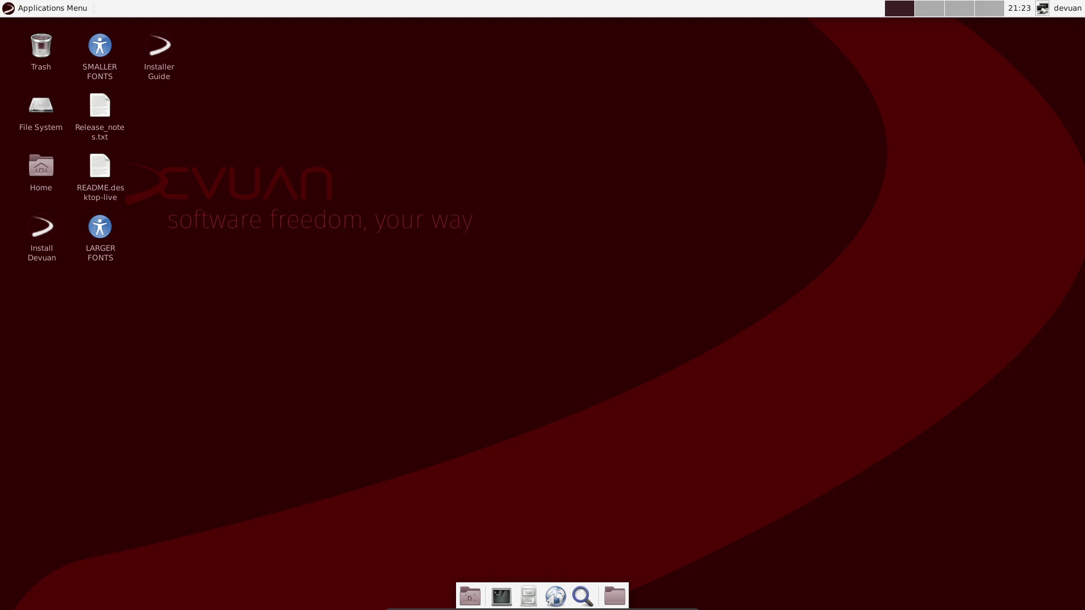
Step: Restart the machine from the live session and boot the Debian GNU/Linux entry
{"action": "key", "text": "alt+F1"}
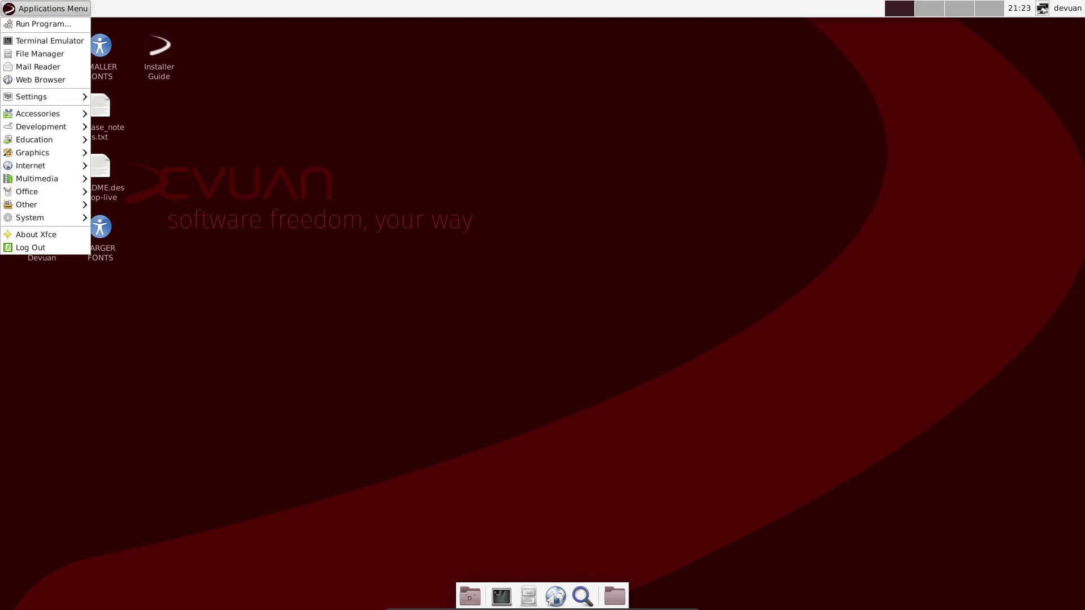
{"action": "key", "text": "Escape"}
{"action": "key", "text": "alt+F1"}
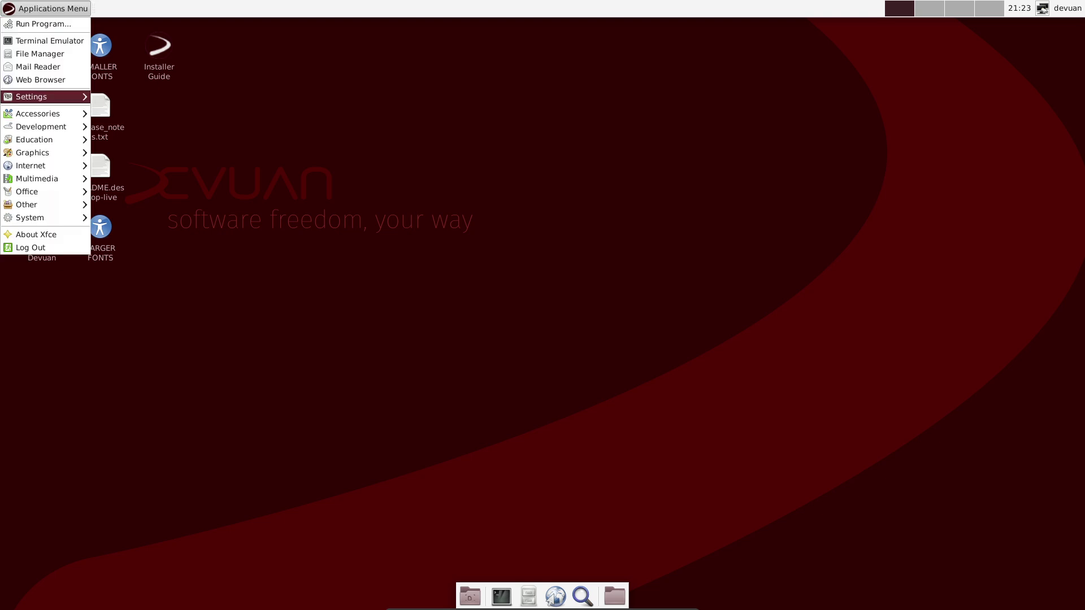
{"action": "left_click", "coordinate": [38, 247]}
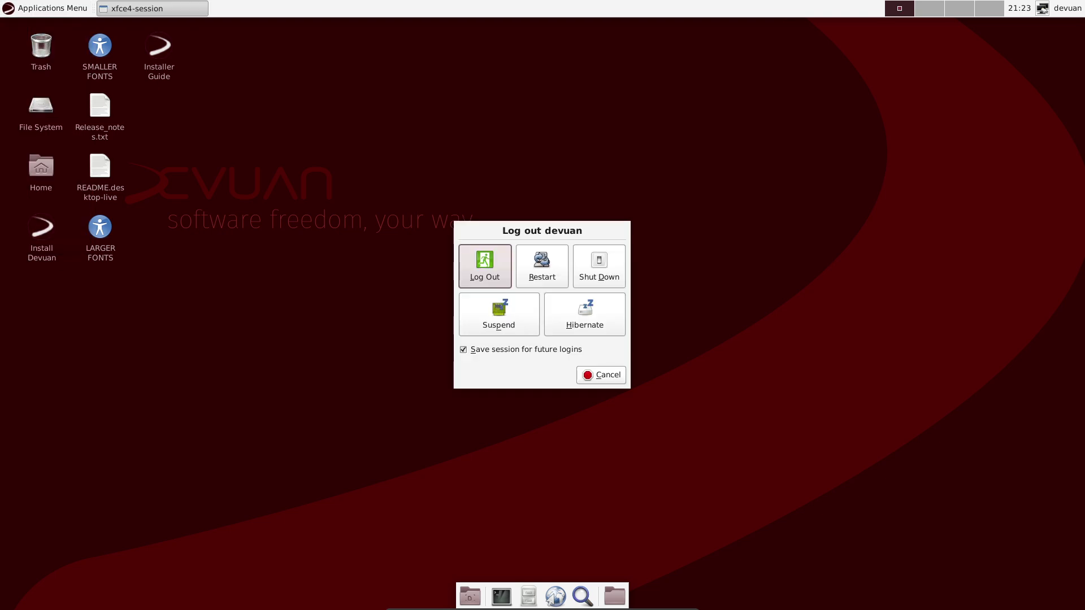
{"action": "key", "text": "alt+r"}
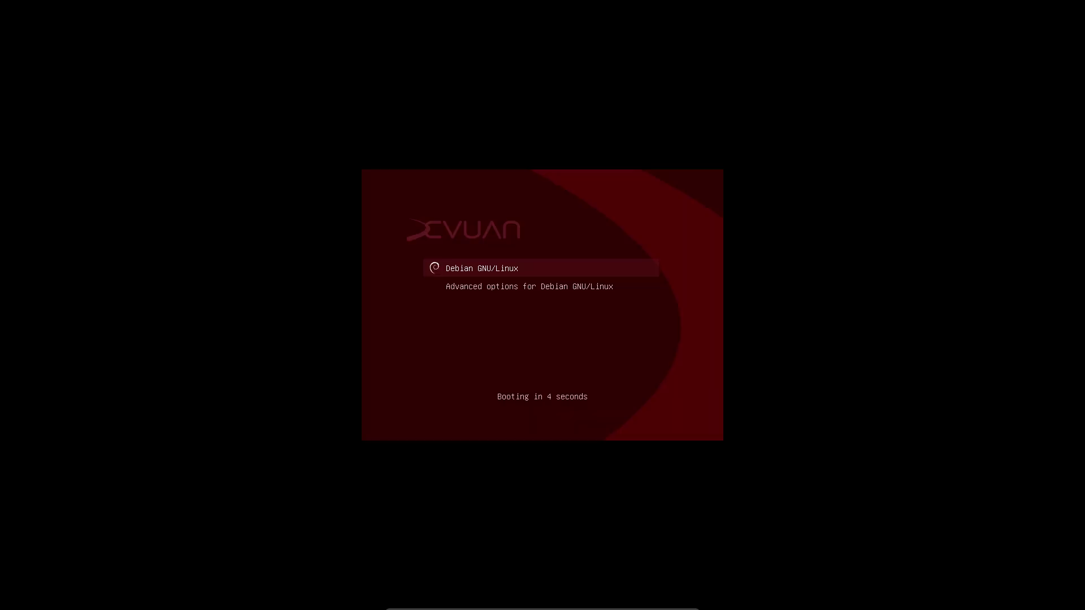
{"action": "key", "text": "Return"}
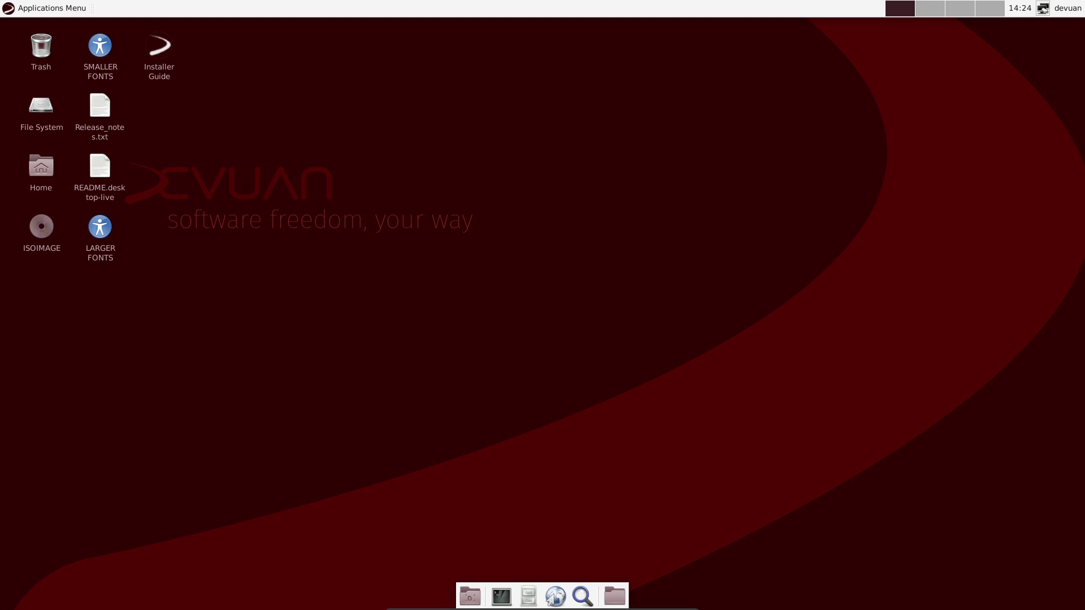
Step: Move the Installer Guide desktop icon directly below the ISOIMAGE icon
{"action": "left_click_drag", "start_coordinate": [1052, 27], "coordinate": [300, 337]}
{"action": "left_click", "coordinate": [159, 46]}
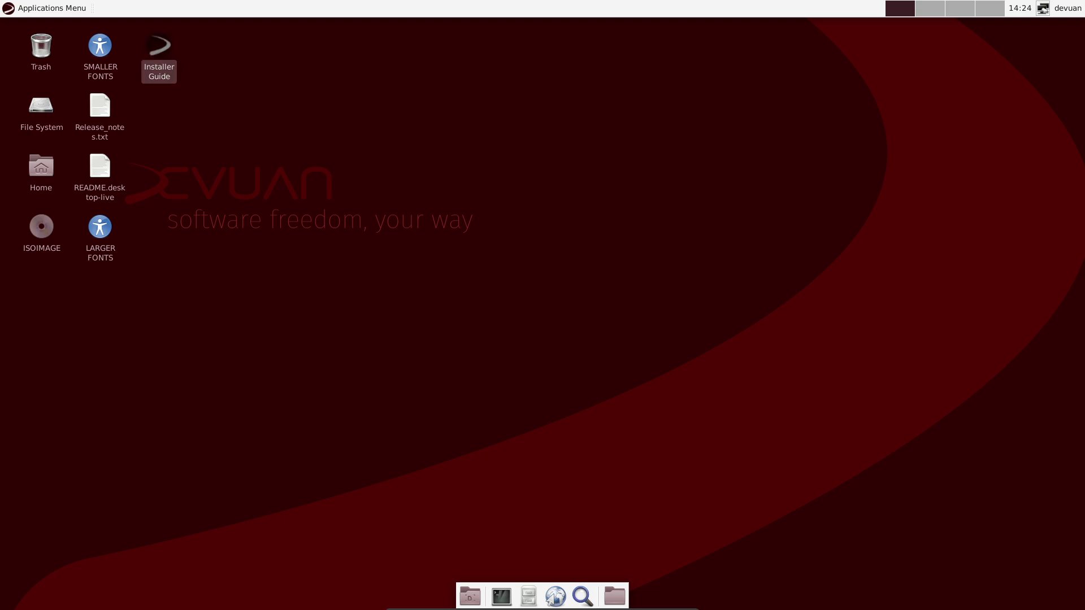
{"action": "left_click_drag", "start_coordinate": [160, 45], "coordinate": [42, 287]}
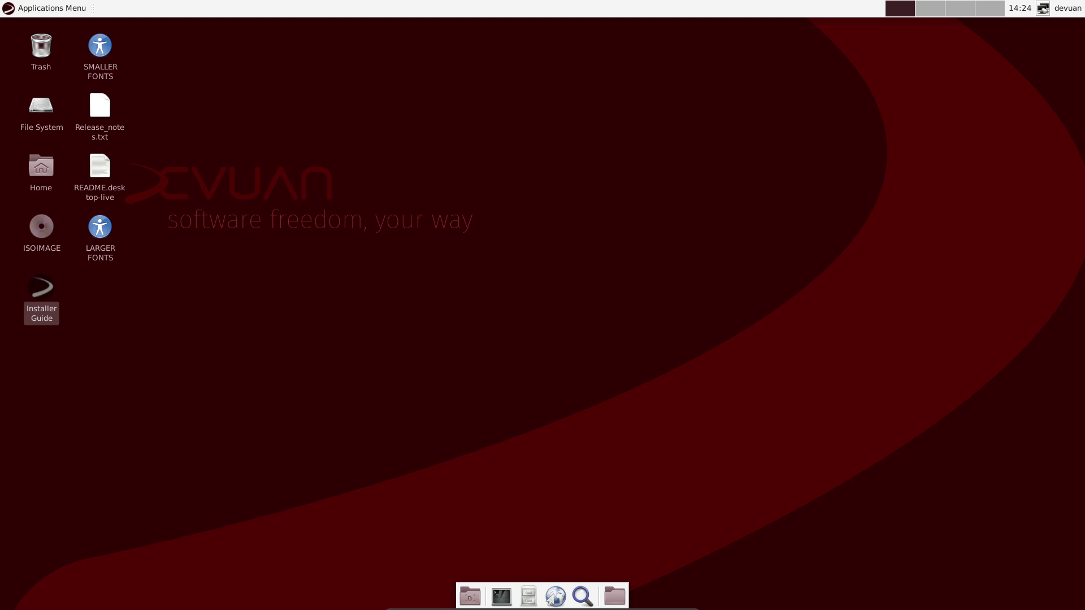
Step: Open a terminal and check the kernel release with uname -r
{"action": "left_click", "coordinate": [45, 8]}
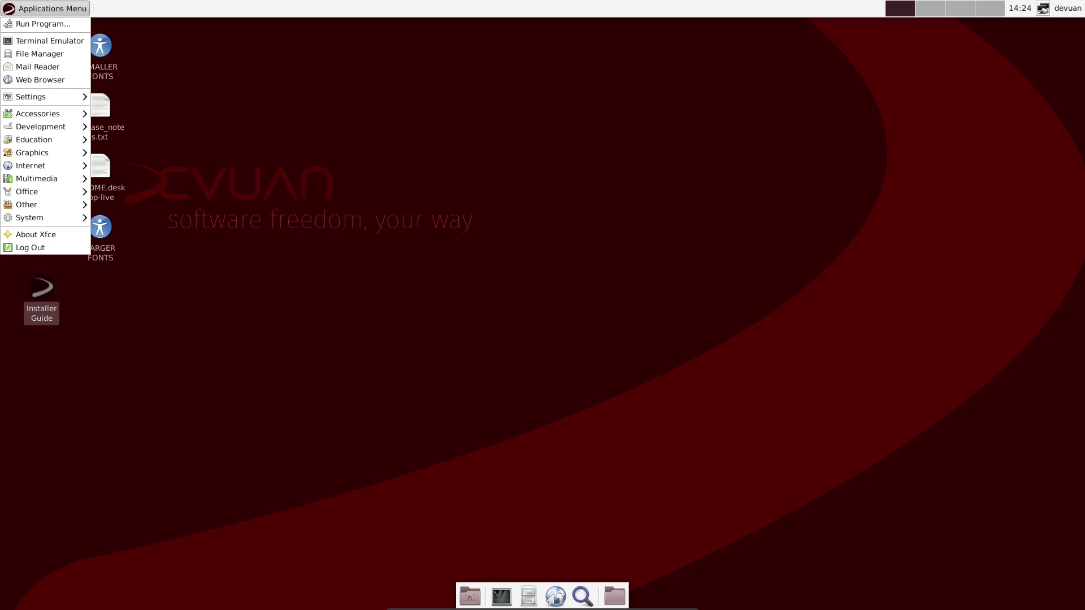
{"action": "key", "text": "Escape"}
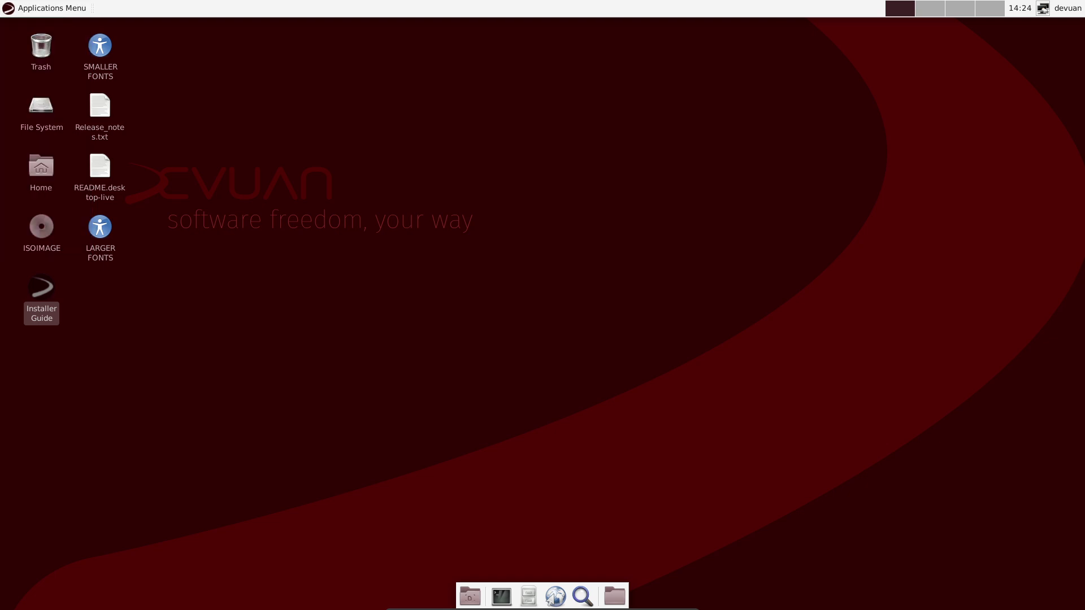
{"action": "left_click", "coordinate": [502, 596]}
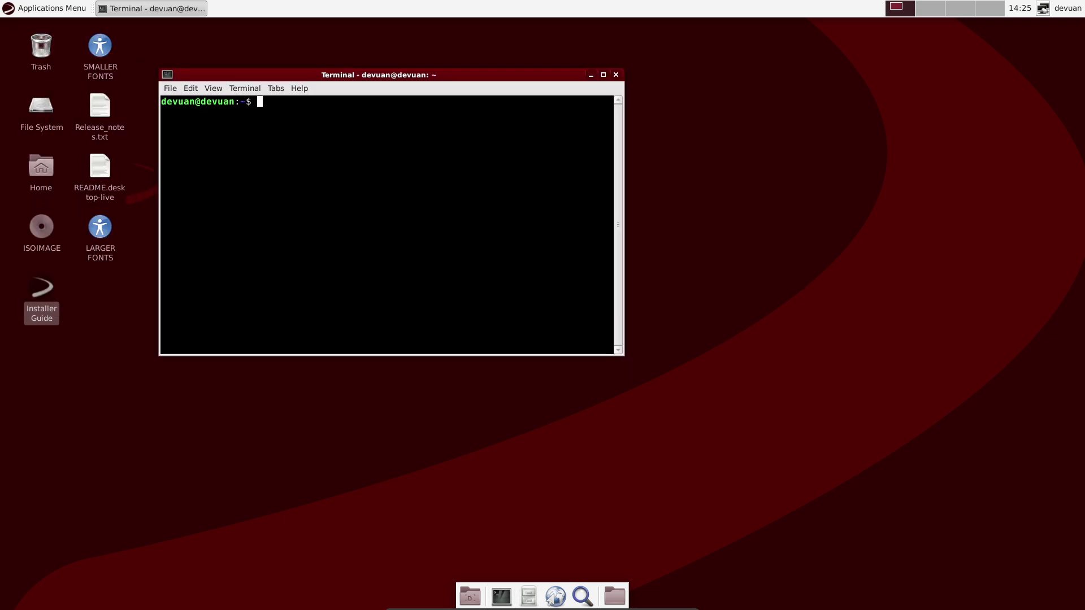
{"action": "type", "text": "uname -r"}
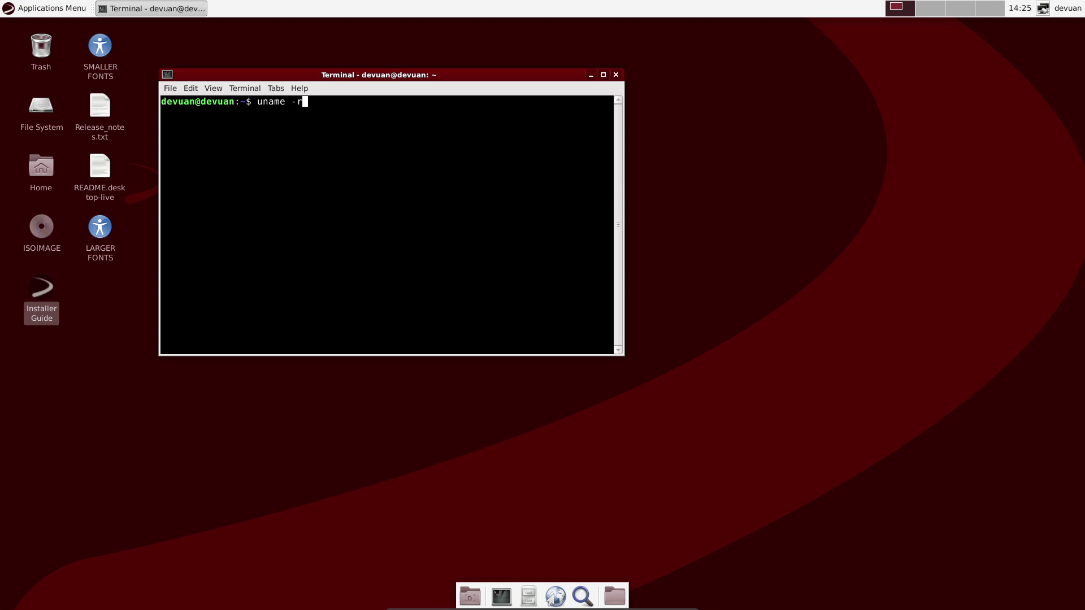
{"action": "key", "text": "Return"}
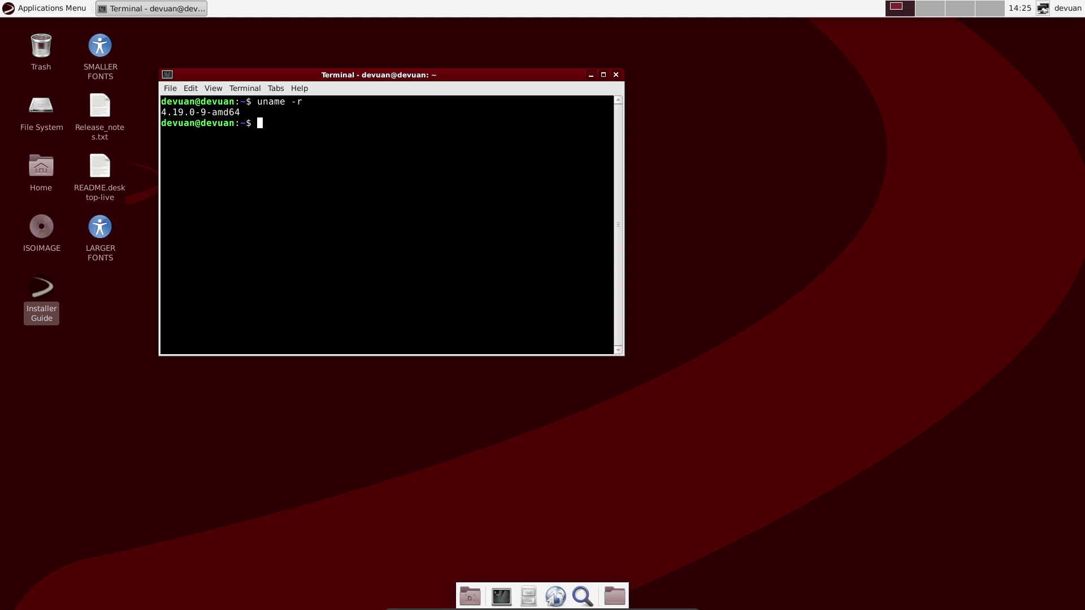
Step: Open the Firefox web browser, check its version in the About Firefox window, and quit the browser
{"action": "key", "text": "alt+F1"}
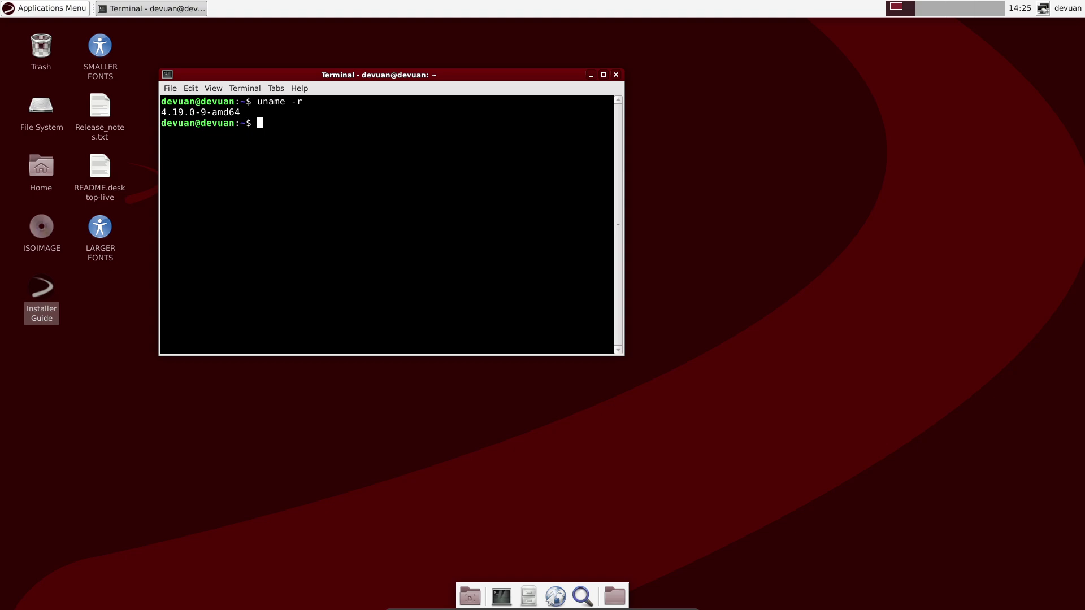
{"action": "key", "text": "Escape"}
{"action": "left_click", "coordinate": [556, 596]}
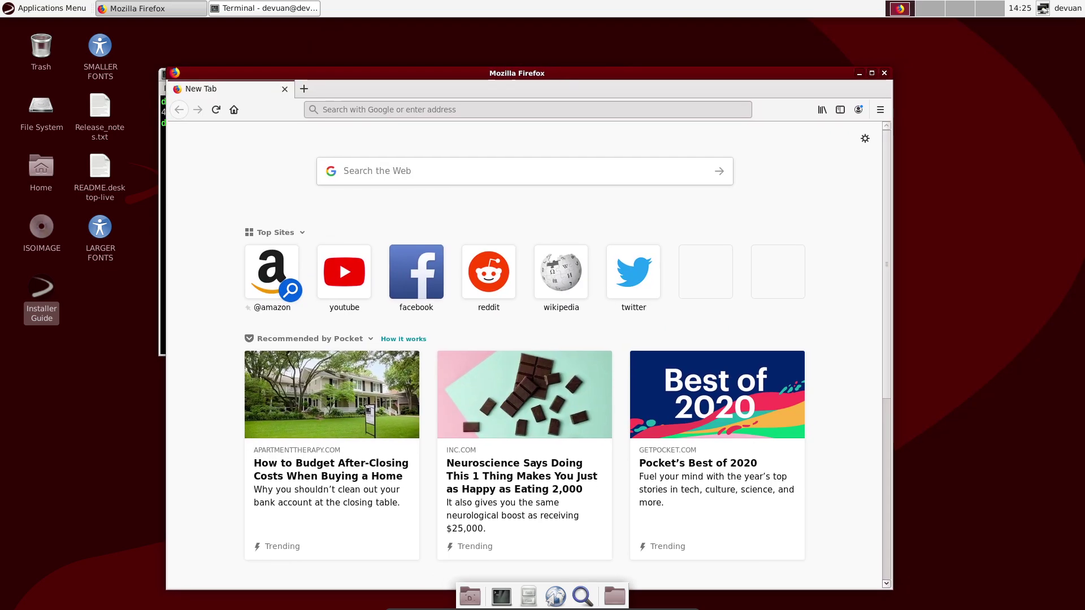
{"action": "left_click", "coordinate": [878, 102]}
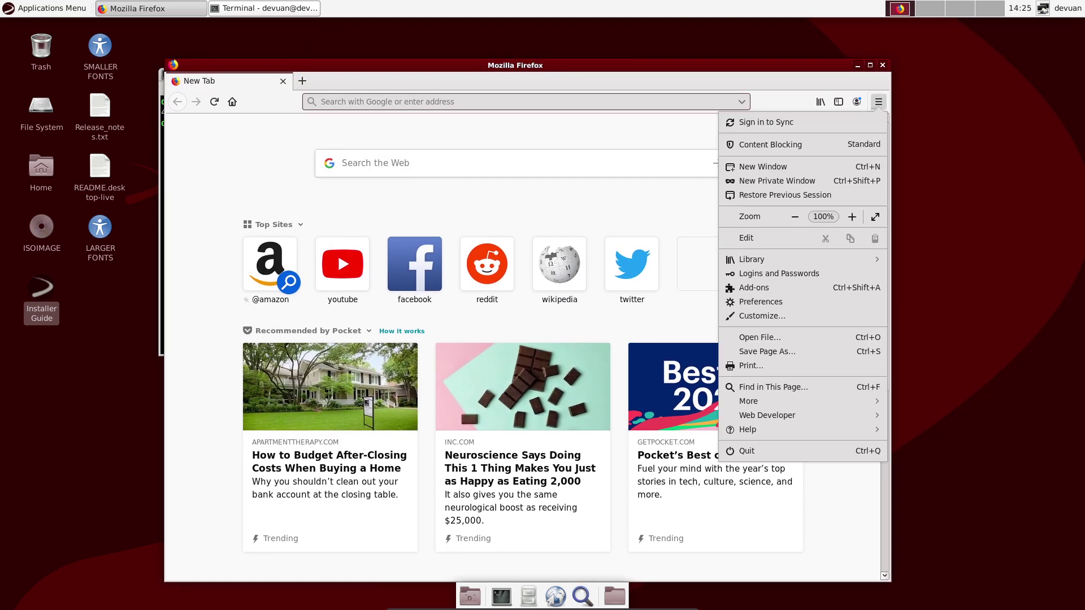
{"action": "left_click", "coordinate": [751, 430]}
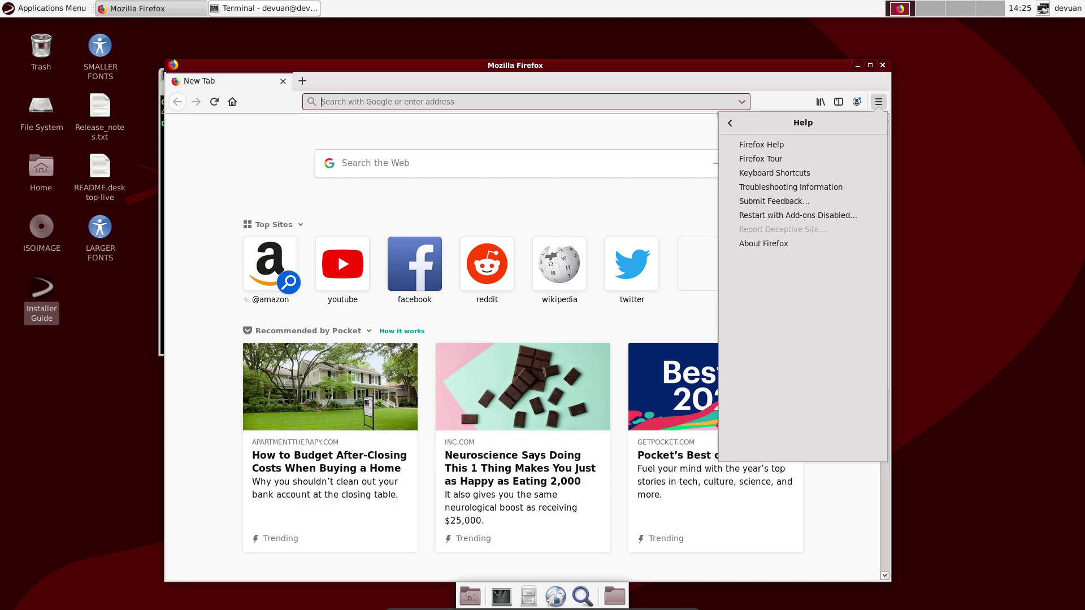
{"action": "left_click", "coordinate": [763, 244]}
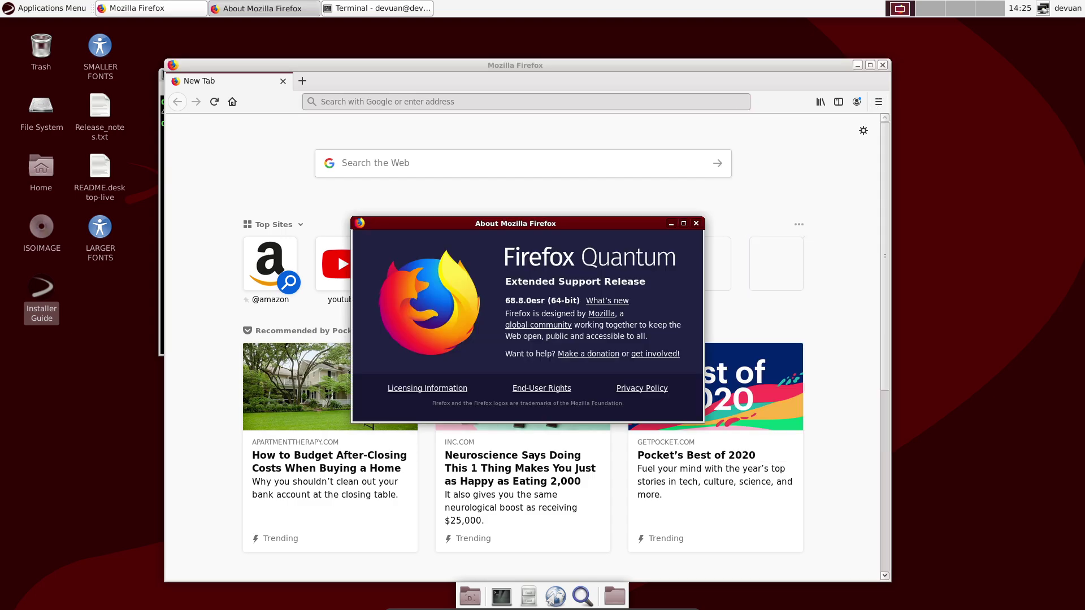
{"action": "left_click_drag", "start_coordinate": [505, 301], "coordinate": [515, 300]}
{"action": "key", "text": "Escape"}
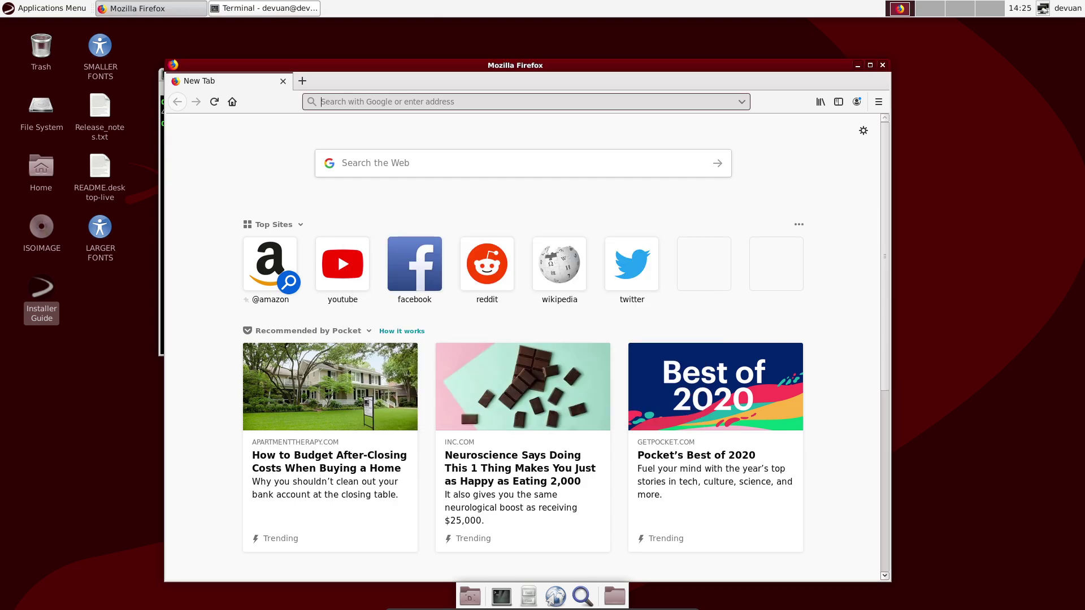
{"action": "key", "text": "ctrl+l"}
{"action": "key", "text": "ctrl+q"}
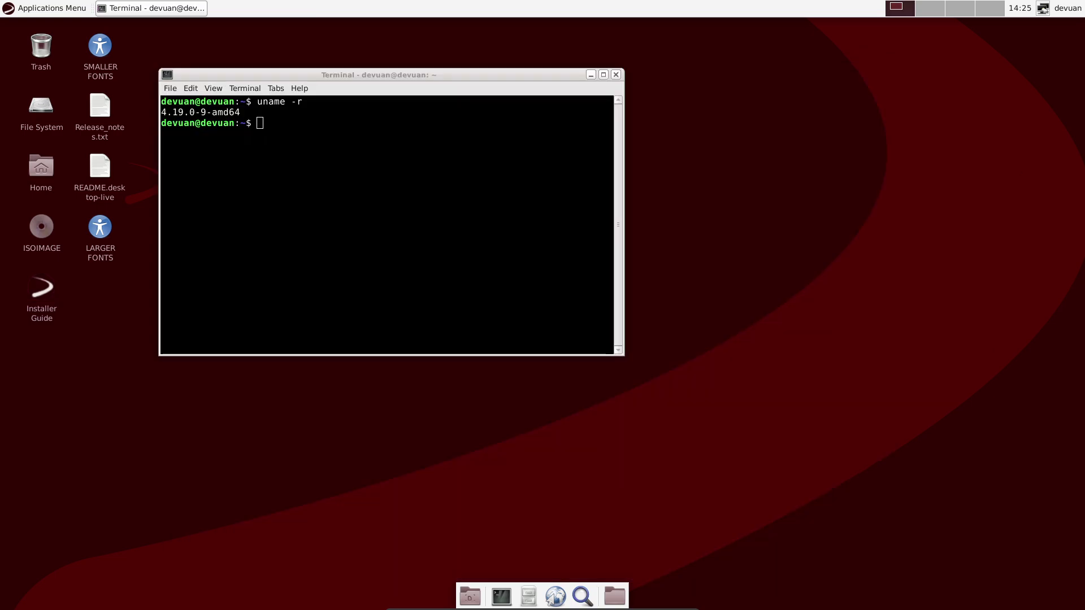
Step: Start the Clipman clipboard manager from the Accessories applications
{"action": "left_click", "coordinate": [45, 9]}
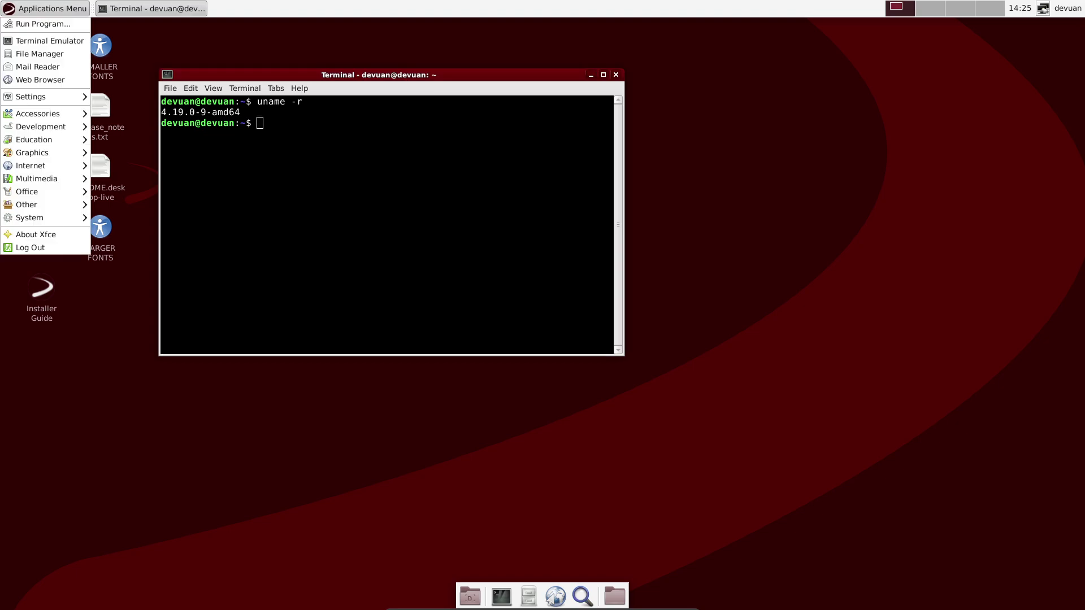
{"action": "mouse_move", "coordinate": [45, 113]}
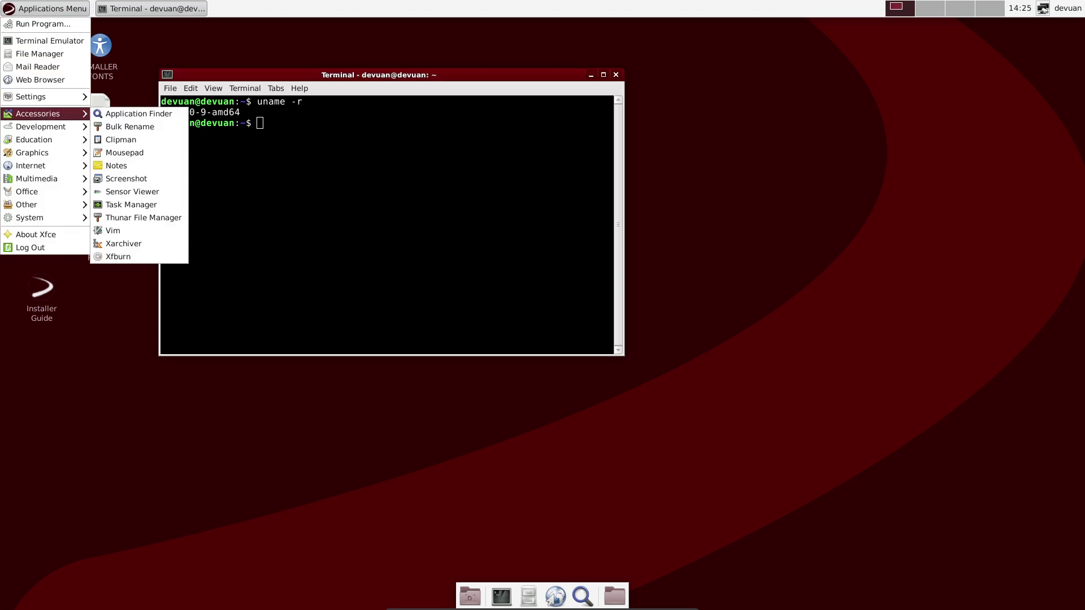
{"action": "key", "text": "Right"}
{"action": "key", "text": "Down"}
{"action": "key", "text": "Down"}
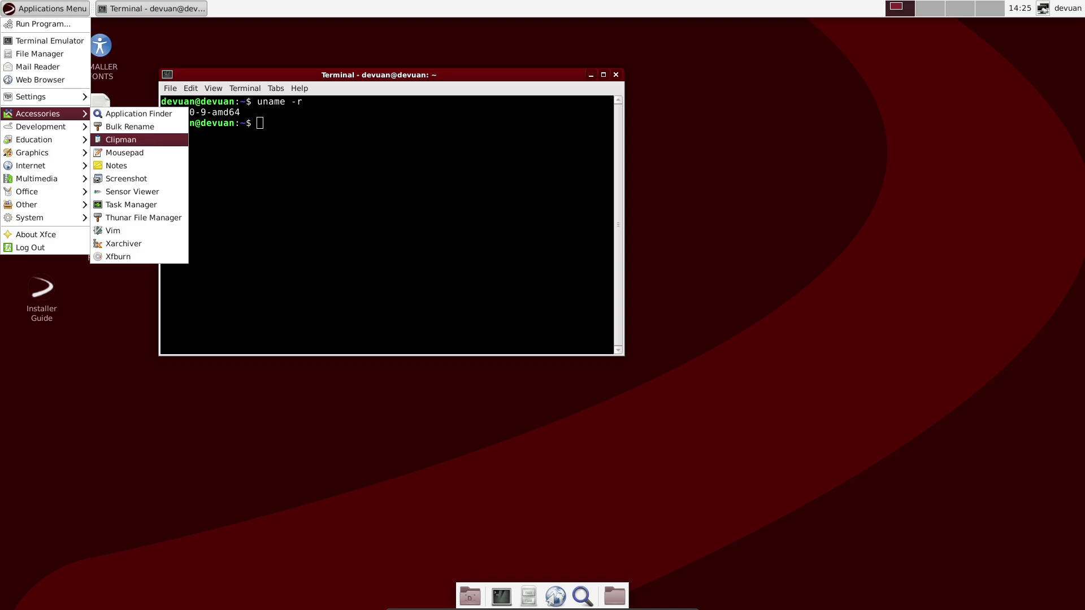
{"action": "key", "text": "Return"}
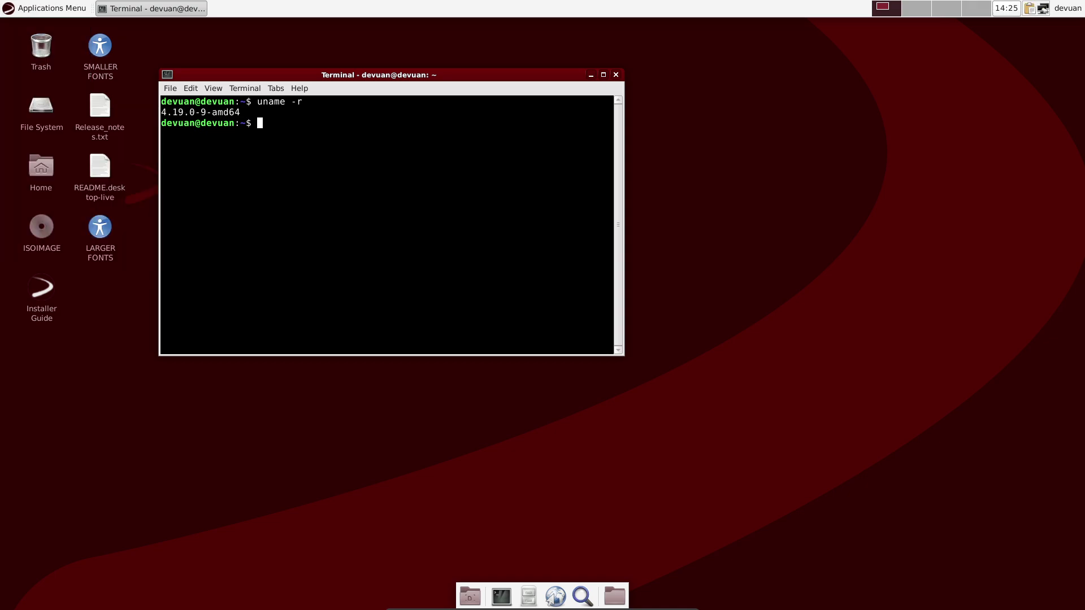
{"action": "key", "text": "Escape"}
Step: Launch the Mousepad text editor from the Accessories applications
{"action": "key", "text": "alt+F1"}
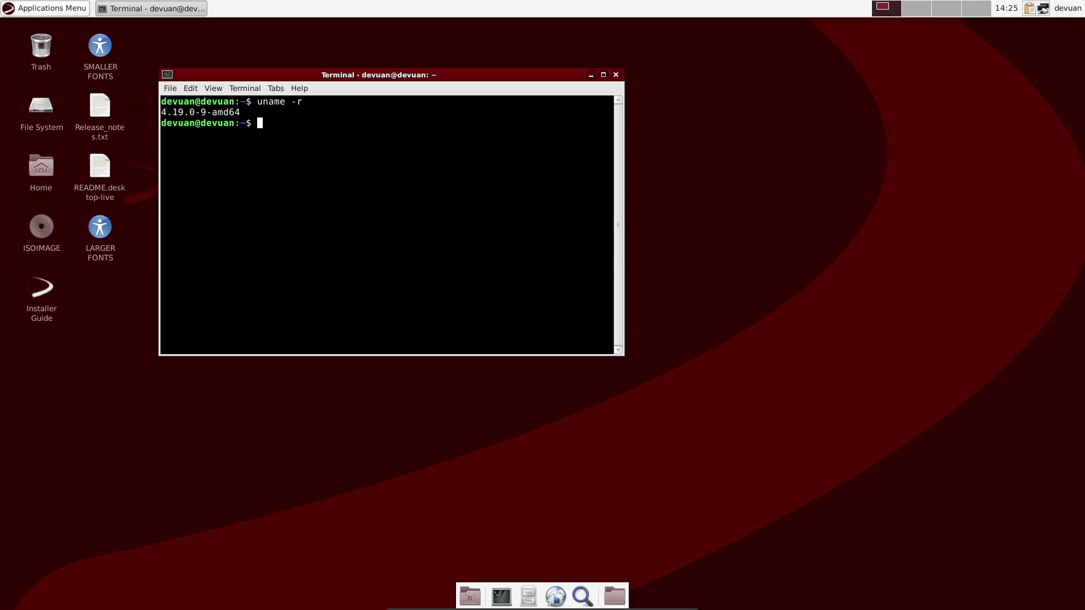
{"action": "key", "text": "Down"}
{"action": "key", "text": "Down"}
{"action": "key", "text": "Down"}
{"action": "key", "text": "Down"}
{"action": "key", "text": "Down"}
{"action": "key", "text": "Down"}
{"action": "key", "text": "Right"}
{"action": "key", "text": "Down"}
{"action": "key", "text": "Down"}
{"action": "key", "text": "Down"}
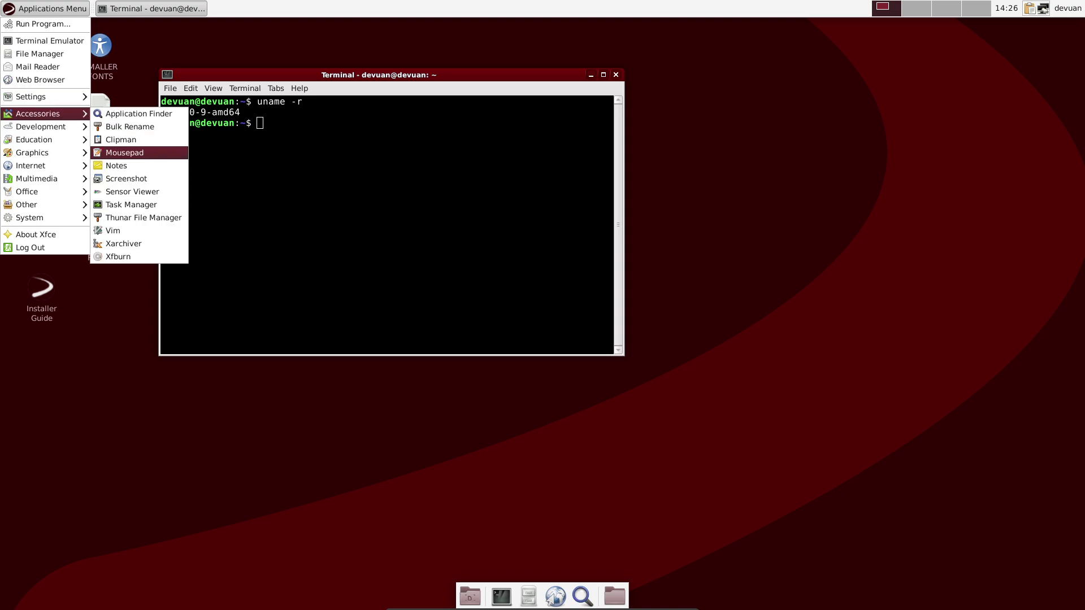
{"action": "key", "text": "Return"}
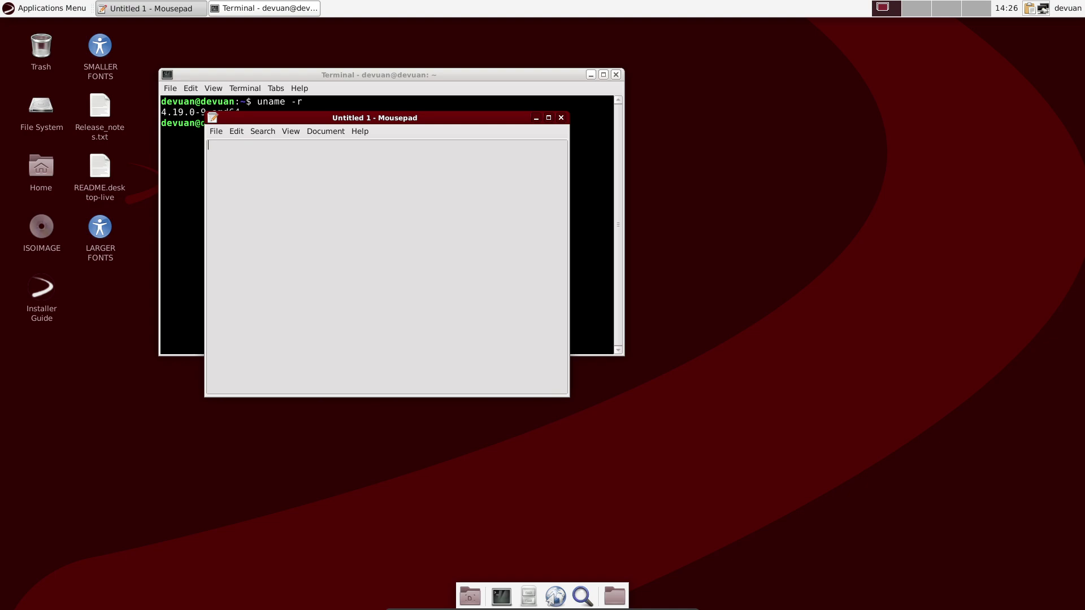
Step: Look over the empty Mousepad window, move it aside, and close it
{"action": "key", "text": "alt+f"}
{"action": "key", "text": "Escape"}
{"action": "left_click_drag", "start_coordinate": [374, 118], "coordinate": [276, 116]}
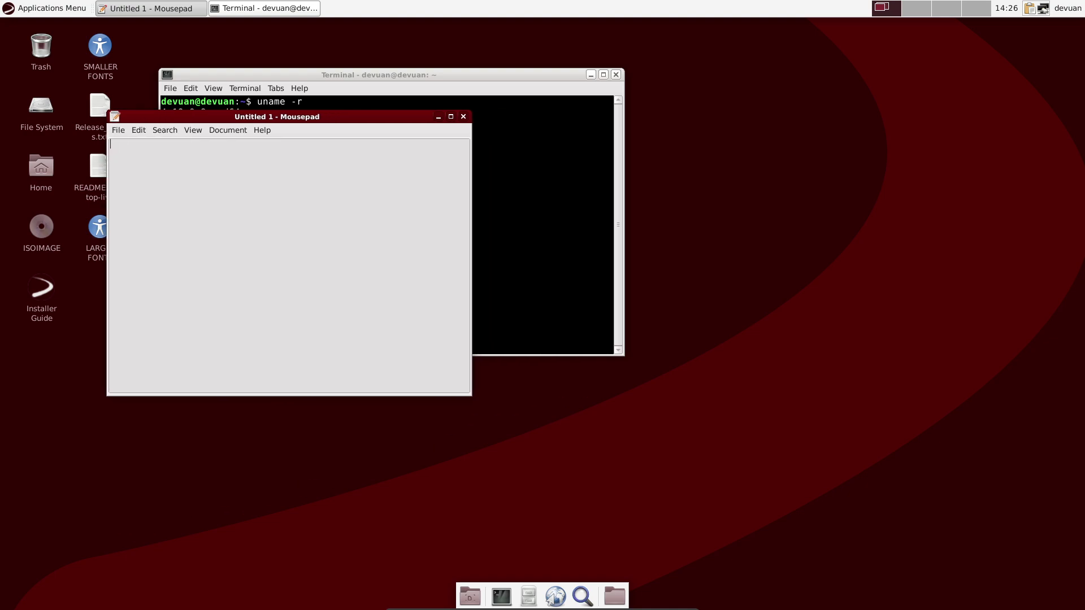
{"action": "left_click", "coordinate": [462, 116]}
Step: Launch Vim from the Accessories applications, view its start screen, and close its window
{"action": "left_click", "coordinate": [45, 8]}
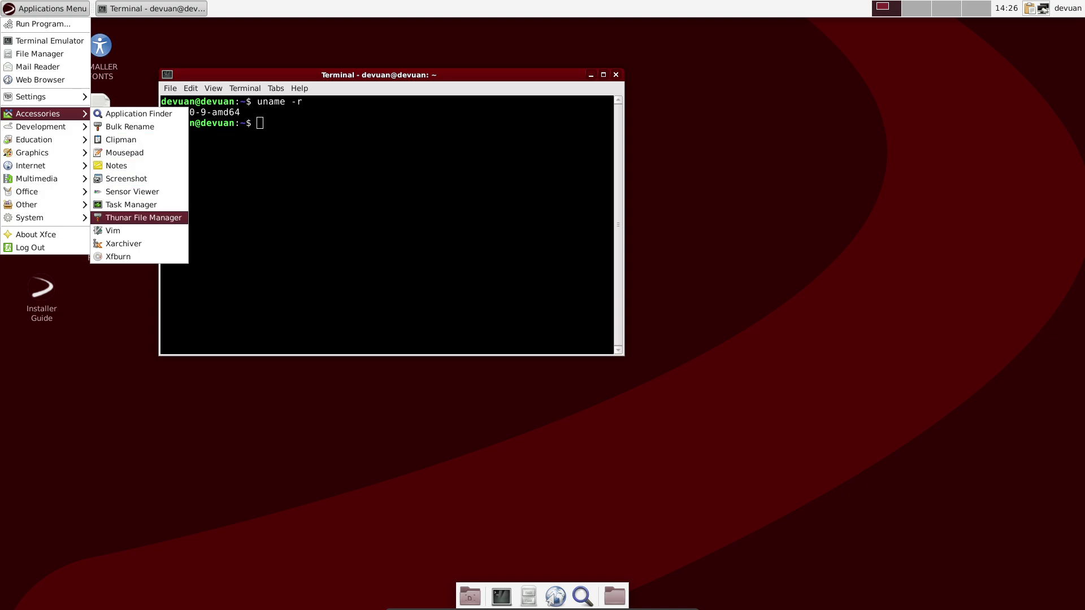
{"action": "left_click", "coordinate": [113, 231]}
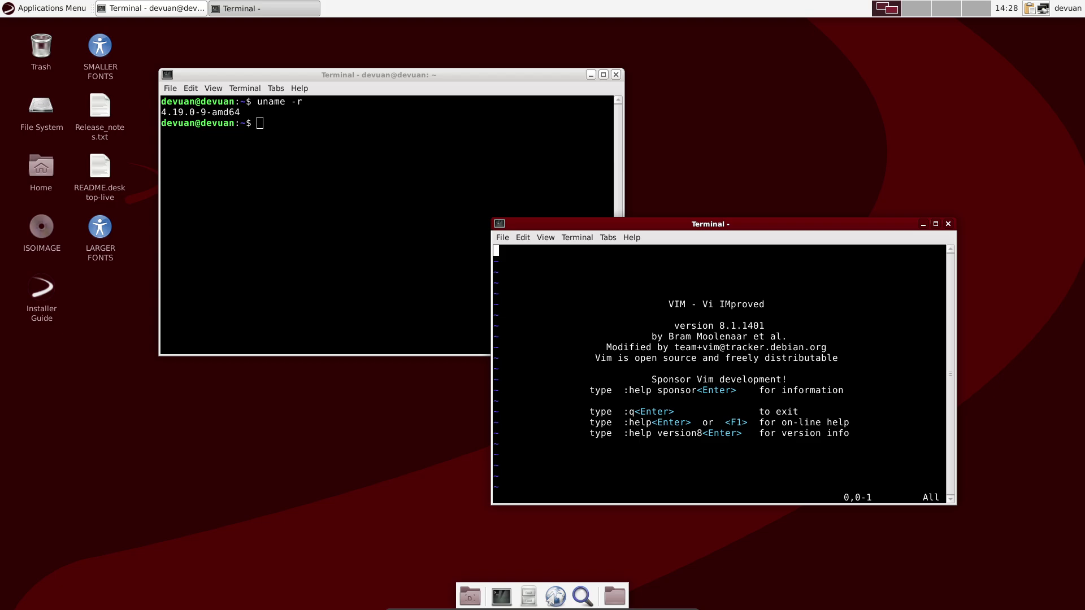
{"action": "left_click_drag", "start_coordinate": [710, 224], "coordinate": [602, 195]}
{"action": "key", "text": "alt+F4"}
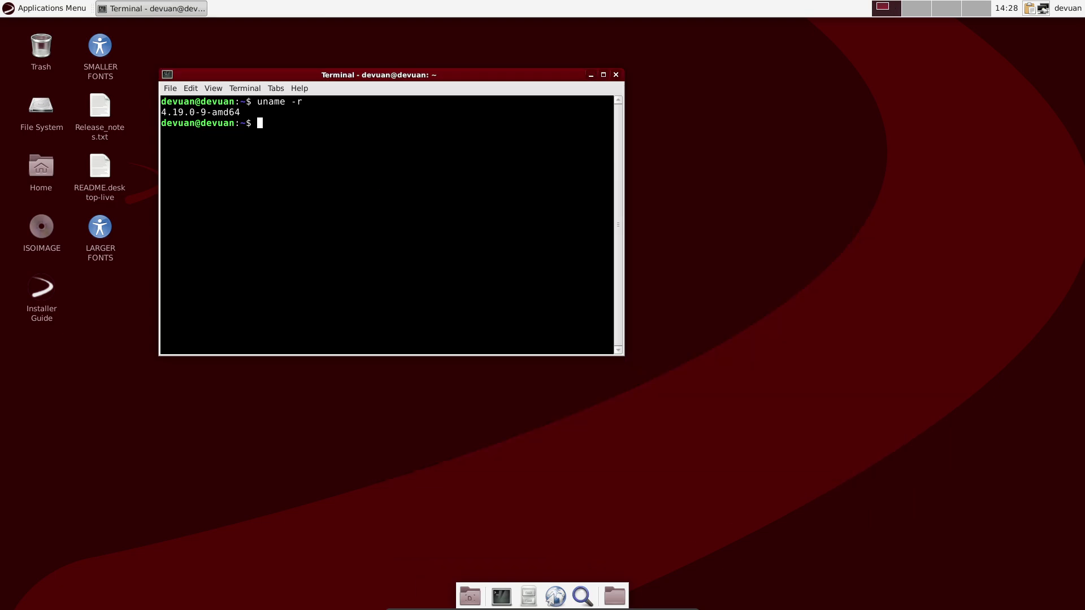
Step: Try to run htop, and install the htop package with sudo apt install htop, authenticating with the account password
{"action": "type", "text": "htop"}
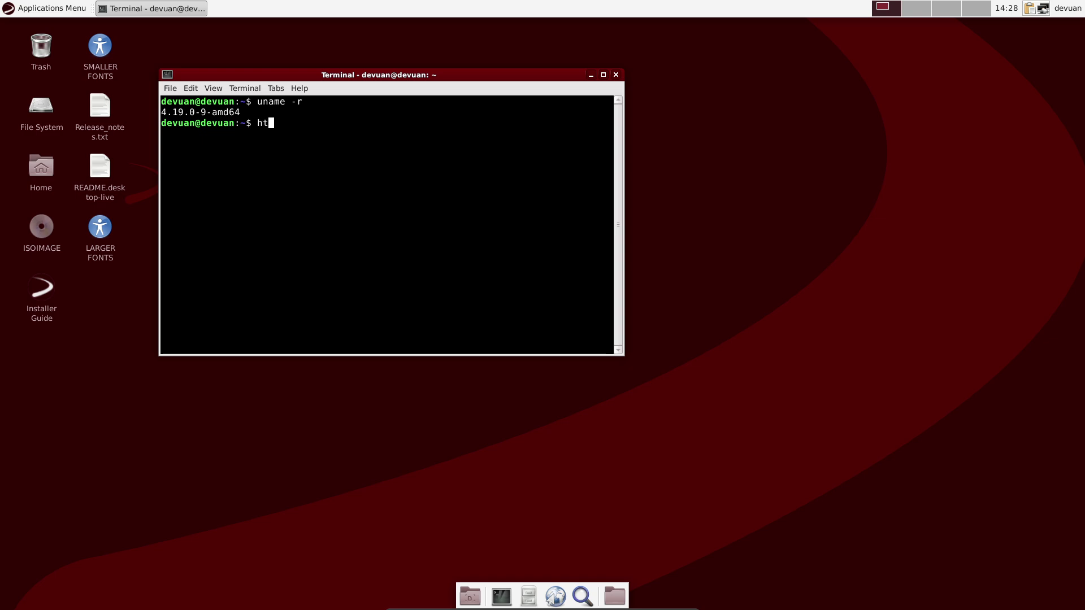
{"action": "key", "text": "Return"}
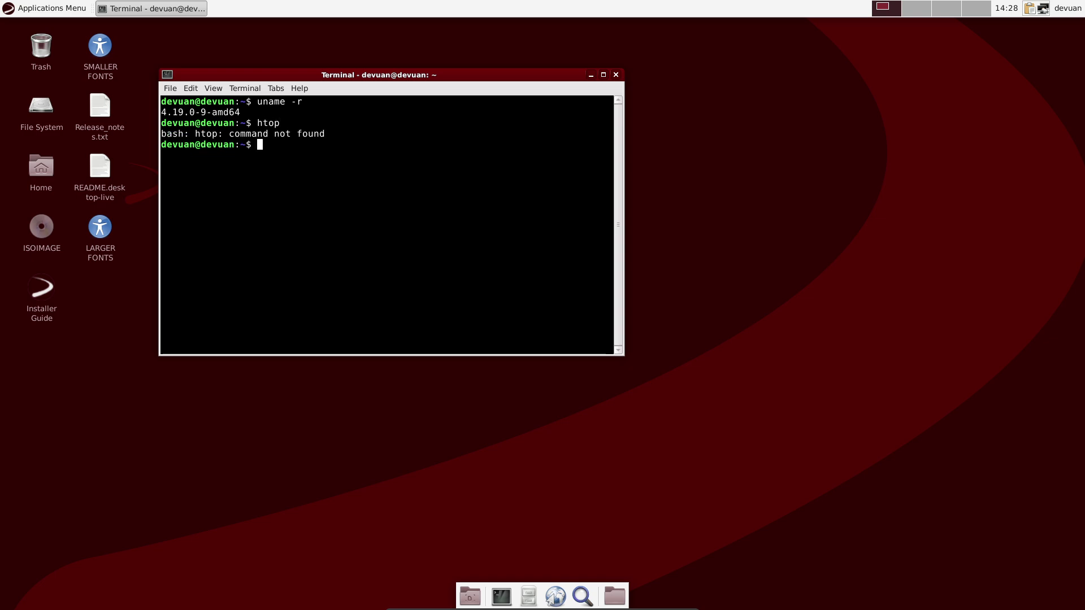
{"action": "type", "text": "sudo apt install htop"}
{"action": "key", "text": "Return"}
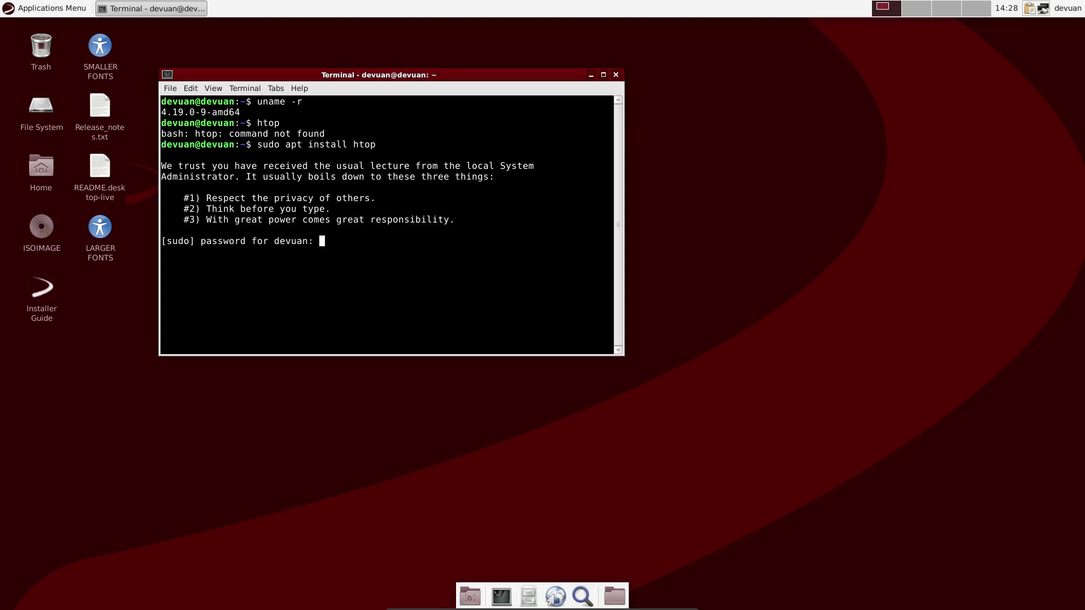
{"action": "key", "text": "Return"}
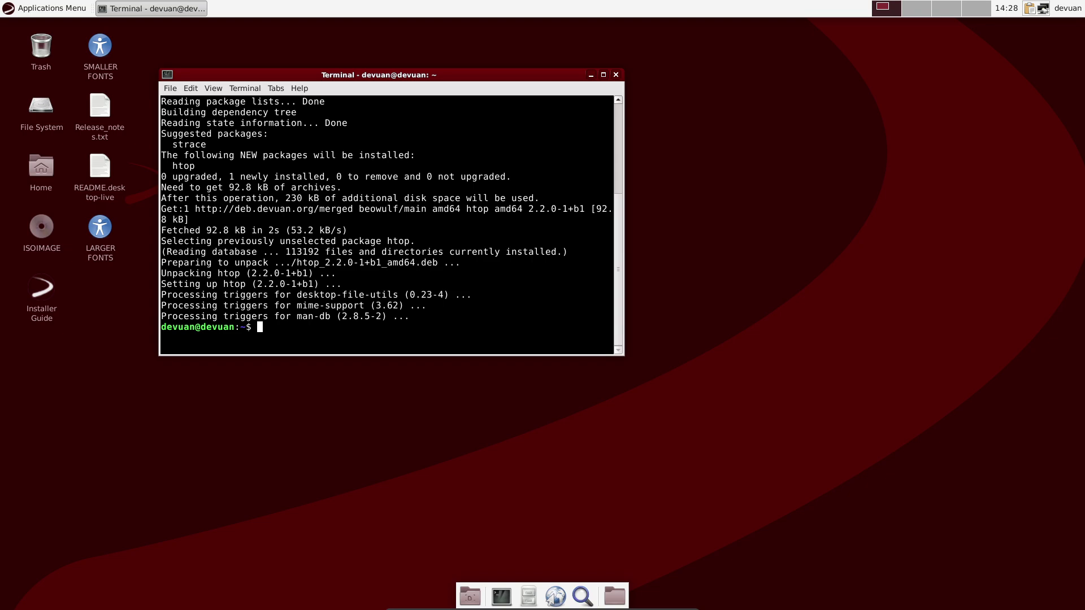
Step: Run htop in a maximized terminal, examine the running processes in tree view, and close the terminal
{"action": "type", "text": "htop"}
{"action": "key", "text": "Return"}
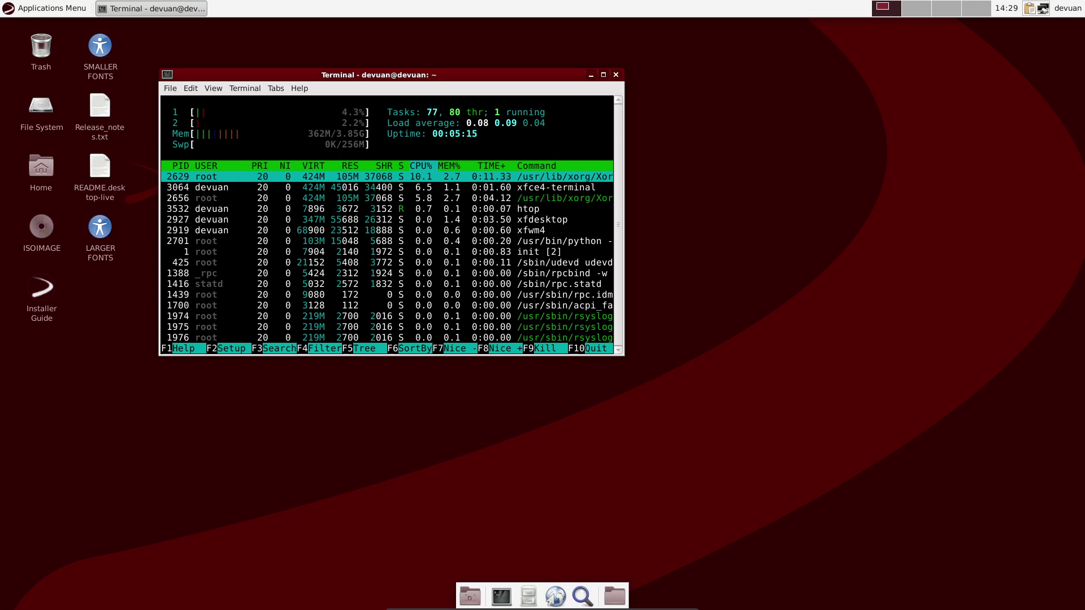
{"action": "left_click", "coordinate": [602, 75]}
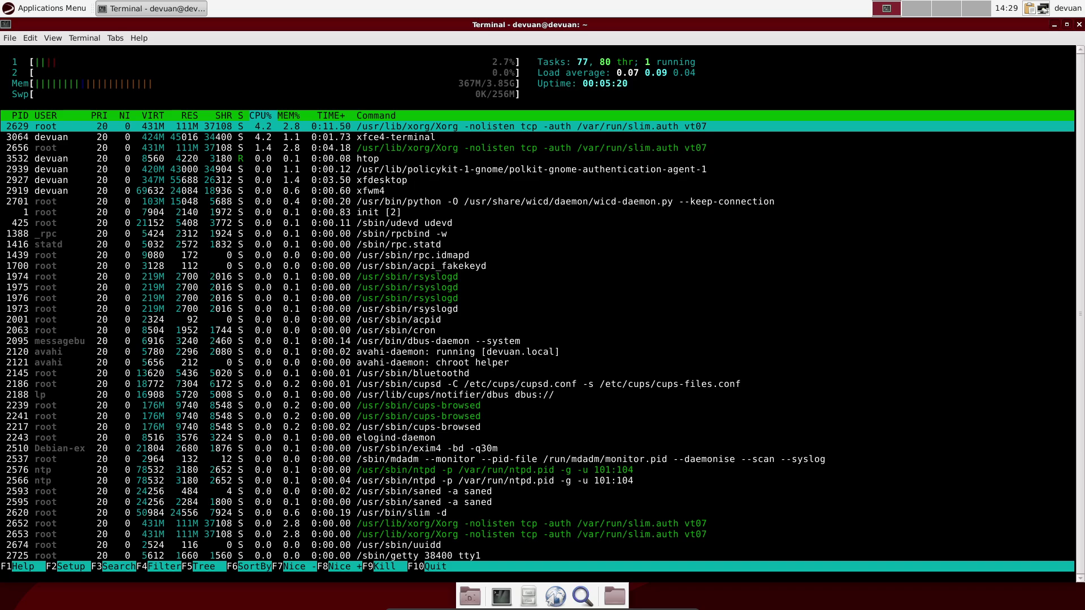
{"action": "key", "text": "F5"}
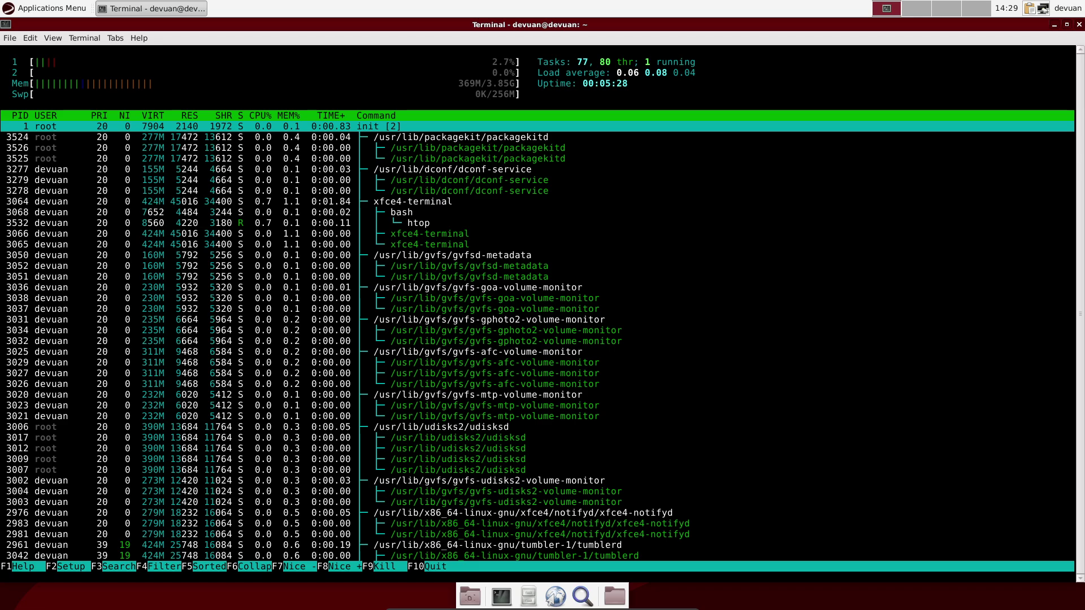
{"action": "key", "text": "alt+F10"}
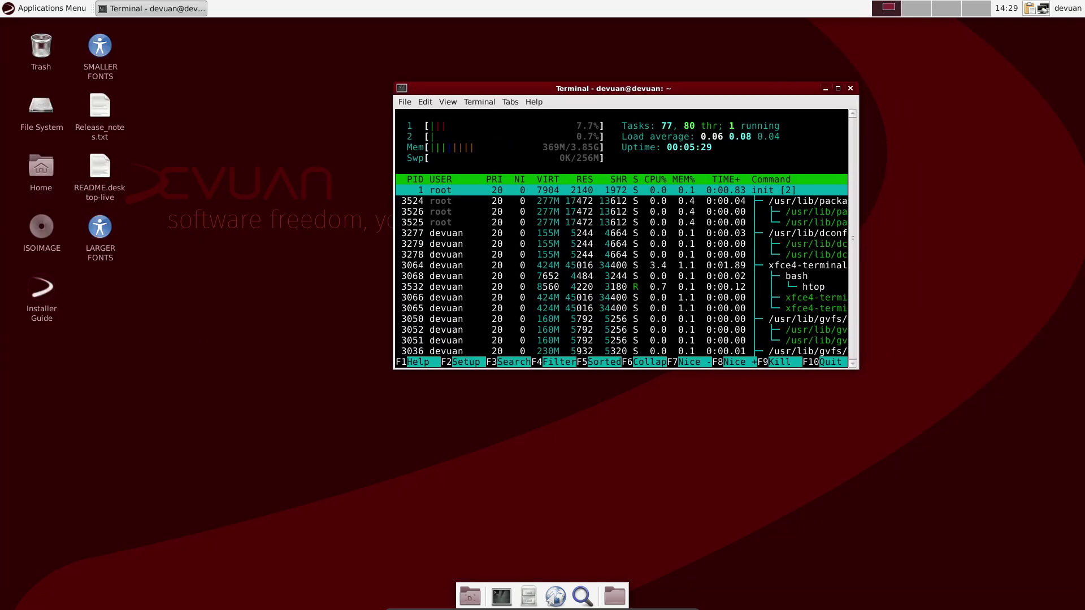
{"action": "key", "text": "alt+F4"}
{"action": "key", "text": "Return"}
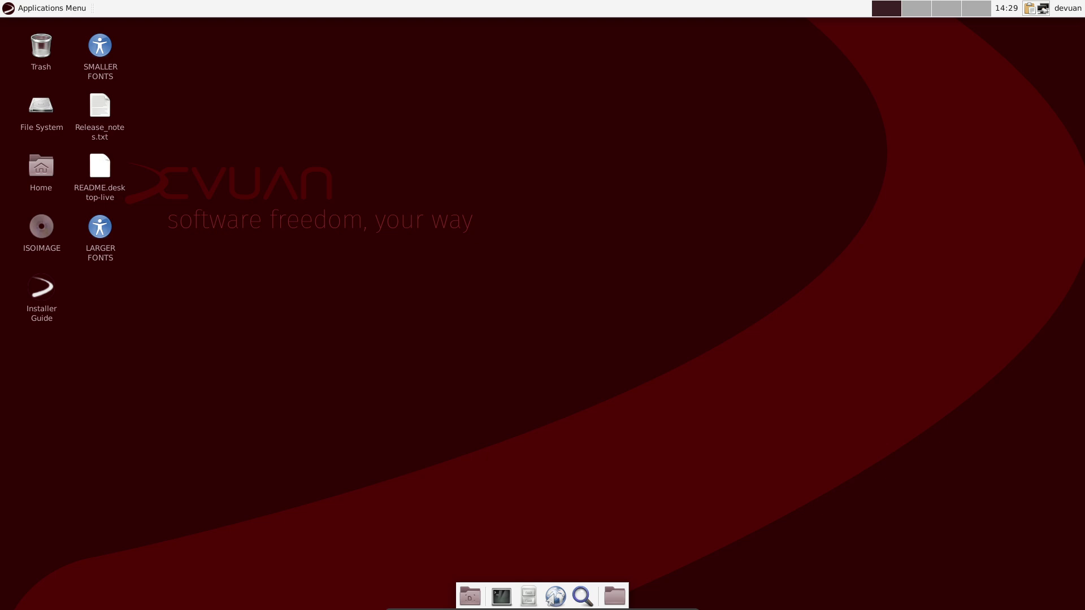
Step: Reduce the desktop font size with the SMALLER FONTS launcher, and enlarge it with the LARGER FONTS launcher
{"action": "left_click", "coordinate": [100, 45]}
{"action": "key", "text": "Return"}
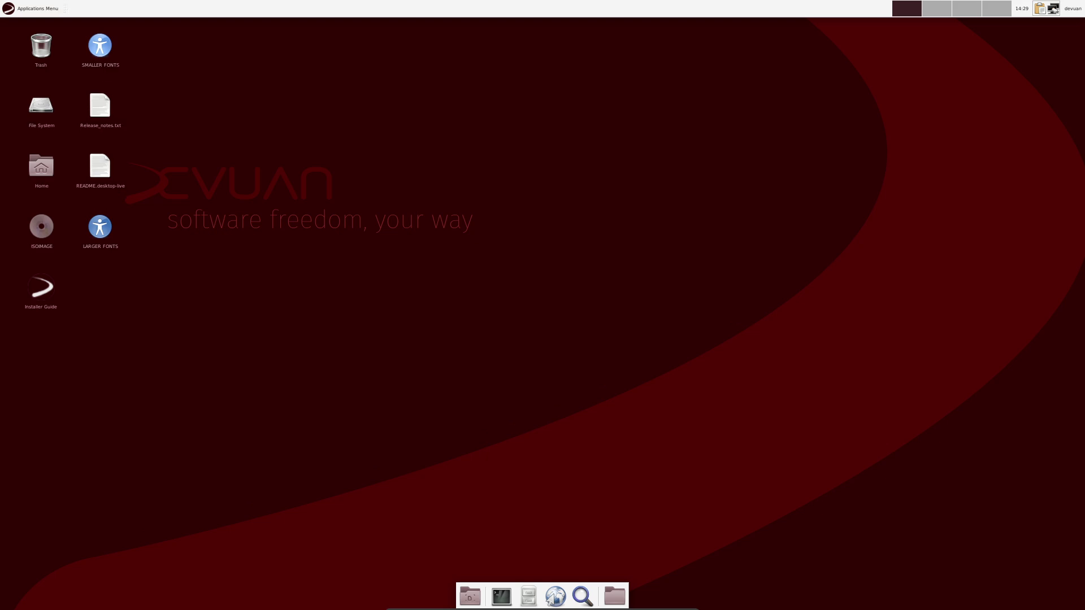
{"action": "double_click", "coordinate": [100, 226]}
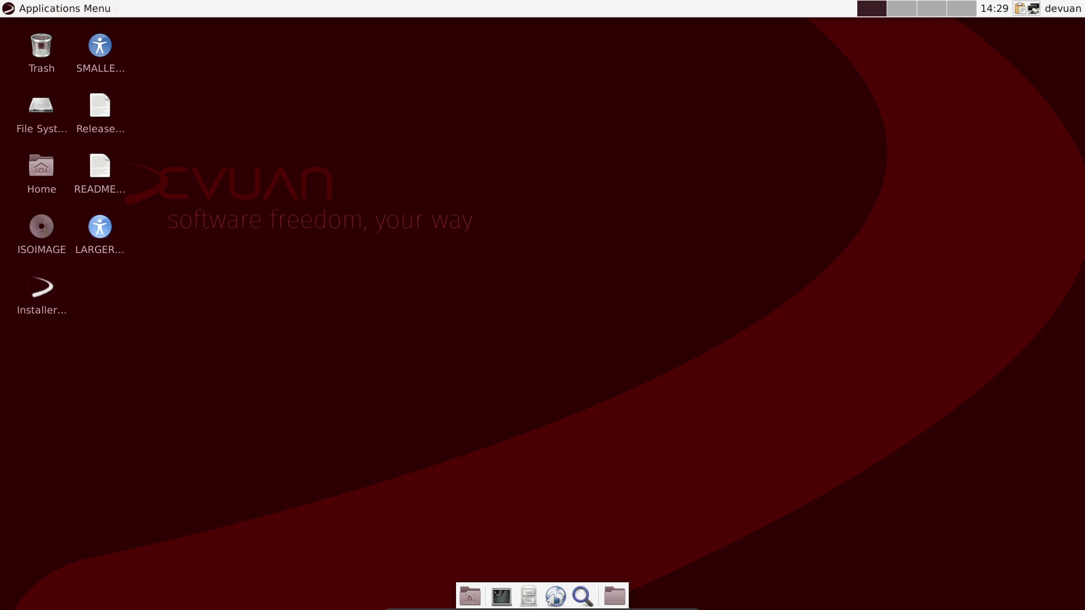
Step: Open a terminal window to view its text size, and close it
{"action": "left_click", "coordinate": [502, 596]}
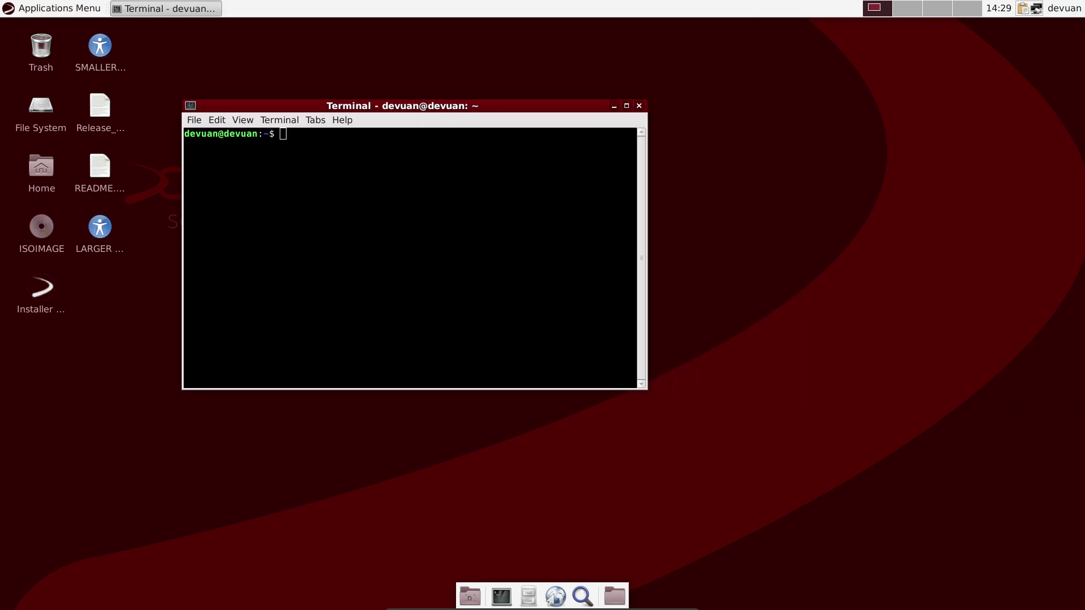
{"action": "key", "text": "ctrl+d"}
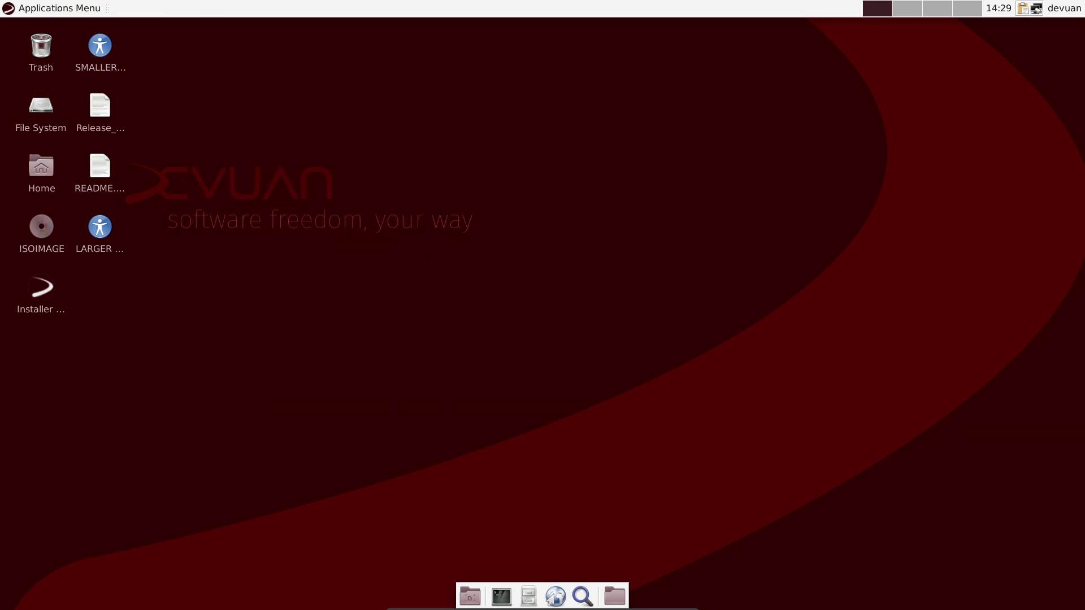
Step: Examine the applications offered in the Development, Education, Graphics, Internet and Multimedia categories
{"action": "key", "text": "alt+F1"}
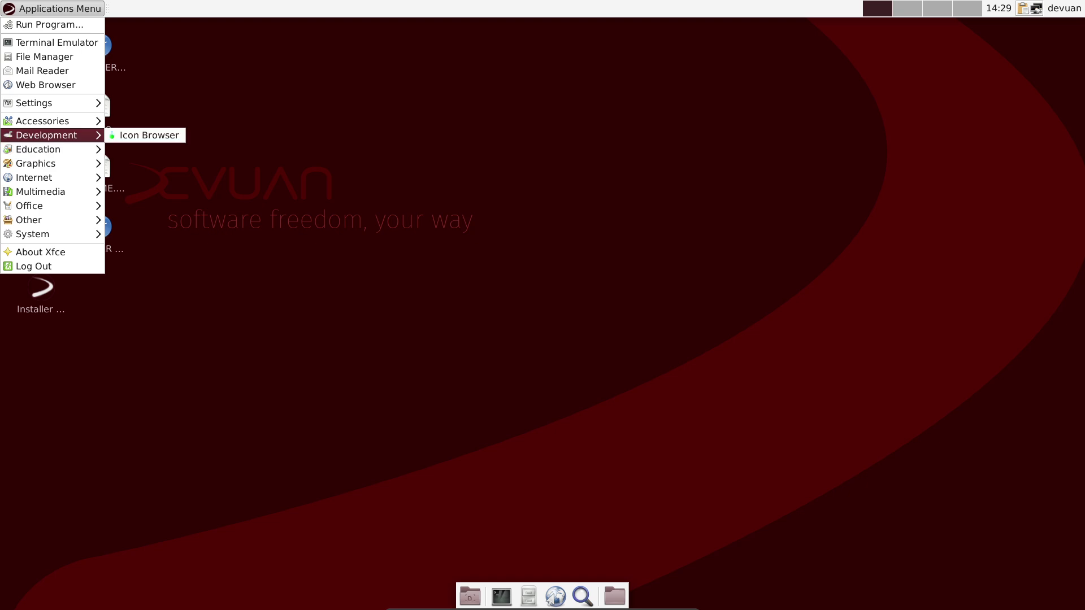
{"action": "mouse_move", "coordinate": [38, 149]}
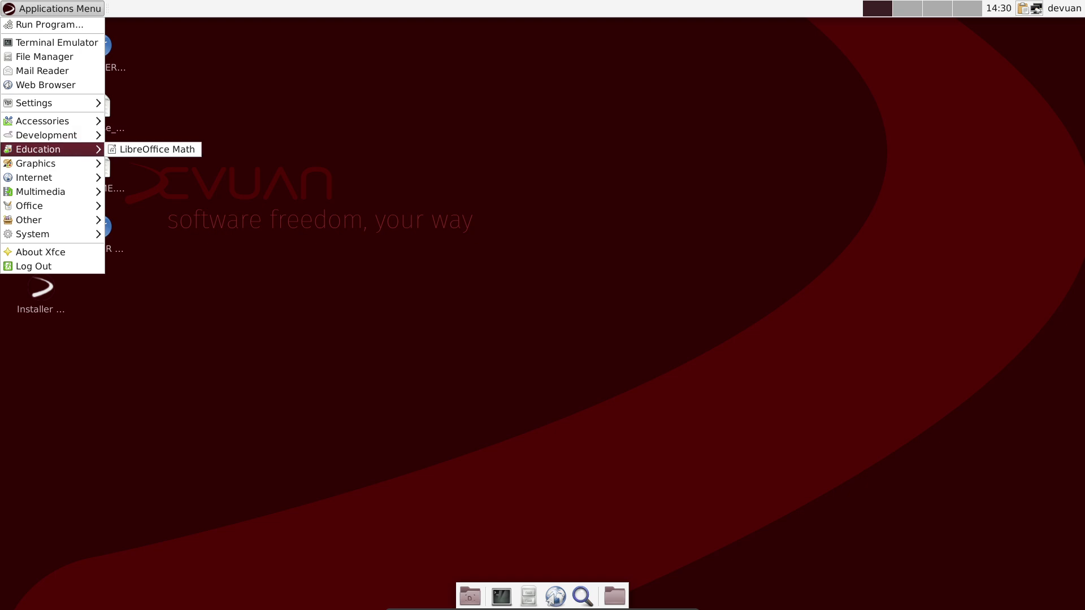
{"action": "key", "text": "Down"}
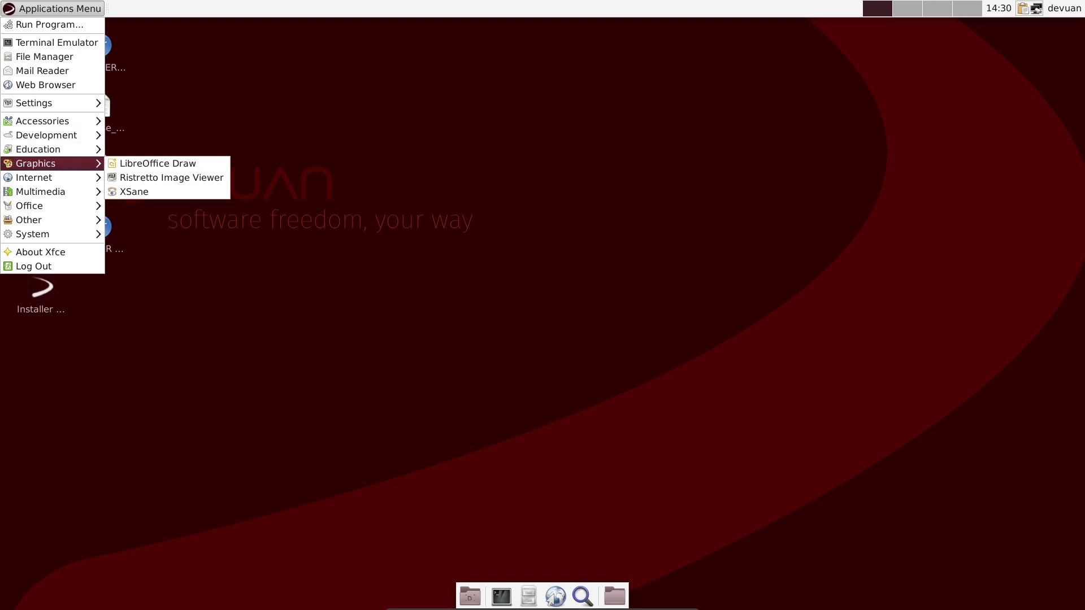
{"action": "key", "text": "Right"}
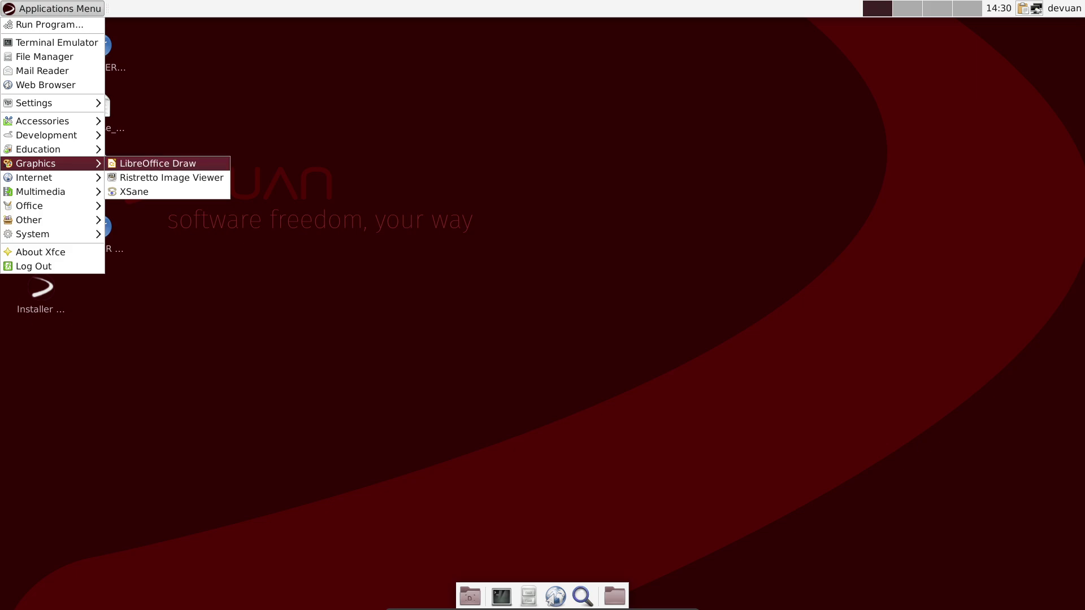
{"action": "key", "text": "Left"}
{"action": "key", "text": "Down"}
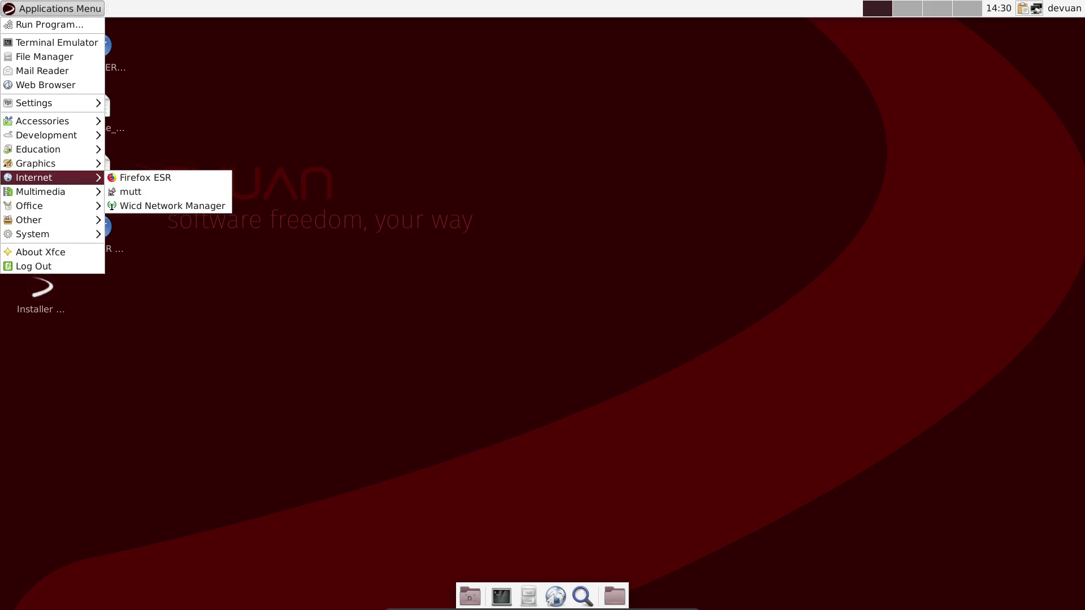
{"action": "key", "text": "Right"}
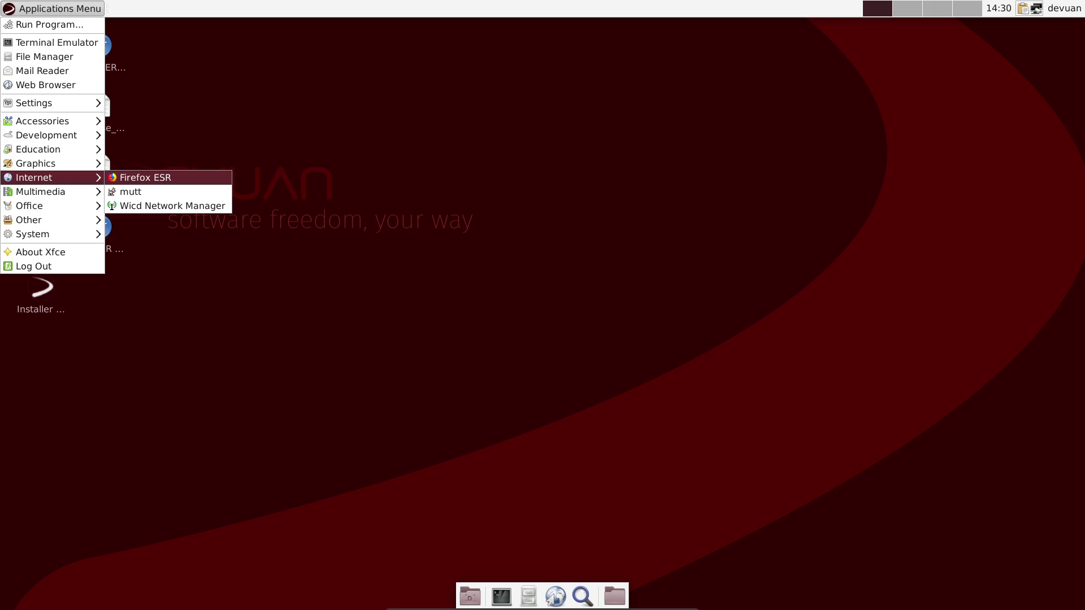
{"action": "key", "text": "Down"}
{"action": "key", "text": "Left"}
{"action": "key", "text": "Down"}
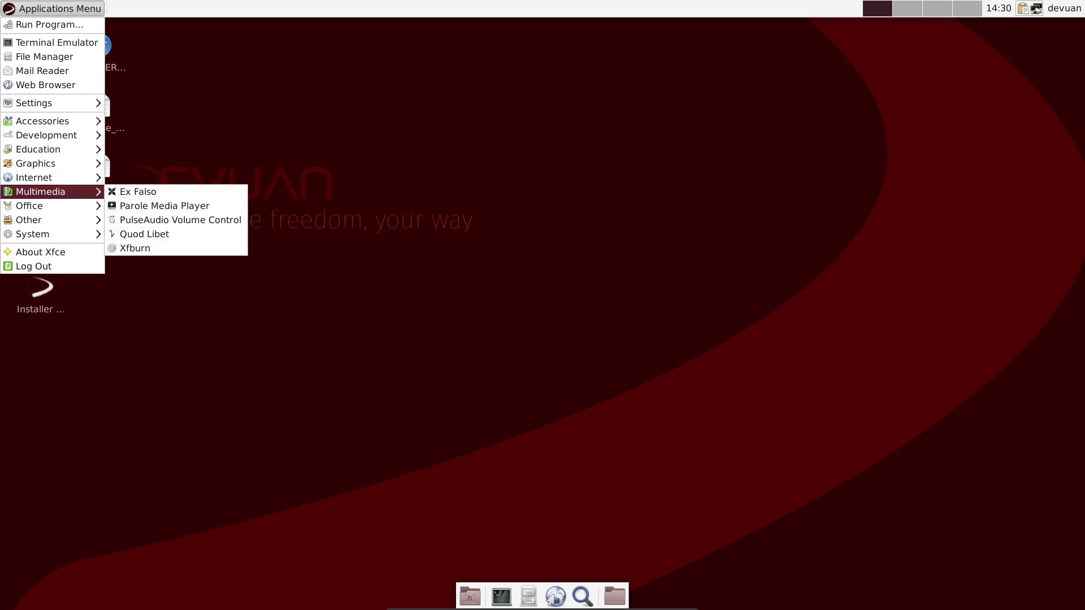
{"action": "key", "text": "Up"}
{"action": "key", "text": "Right"}
{"action": "key", "text": "Down"}
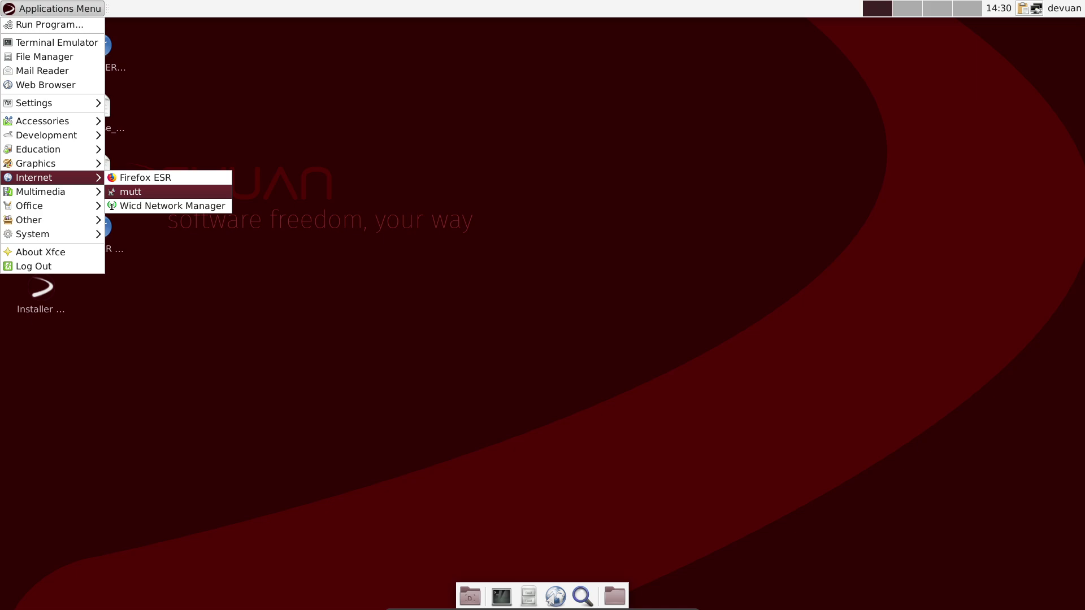
Step: Launch Parole Media Player from the Multimedia applications, reposition its window on the desktop, and quit it
{"action": "mouse_move", "coordinate": [57, 192]}
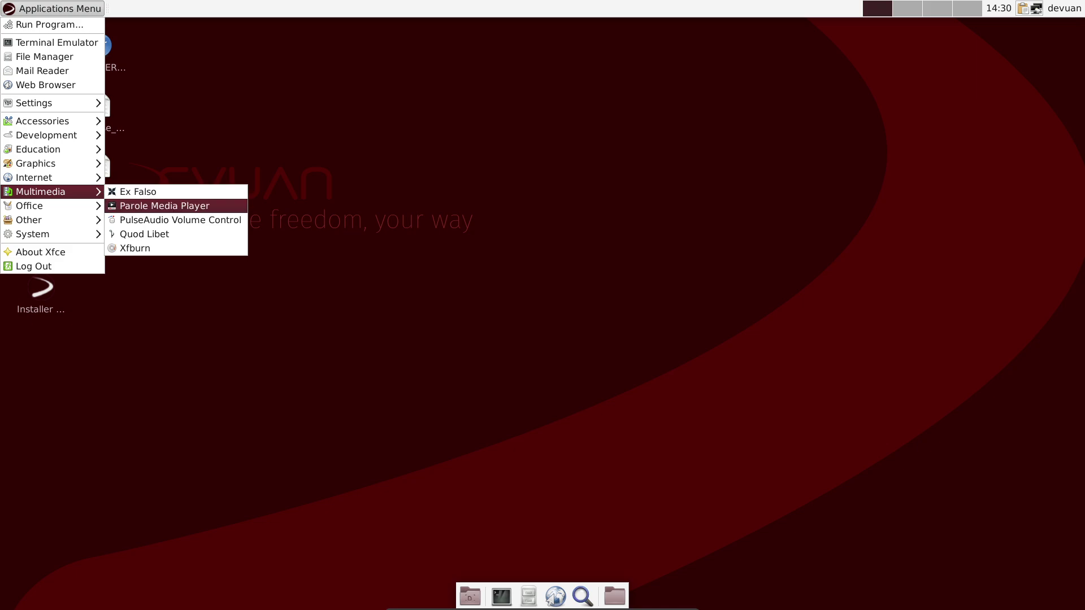
{"action": "key", "text": "Return"}
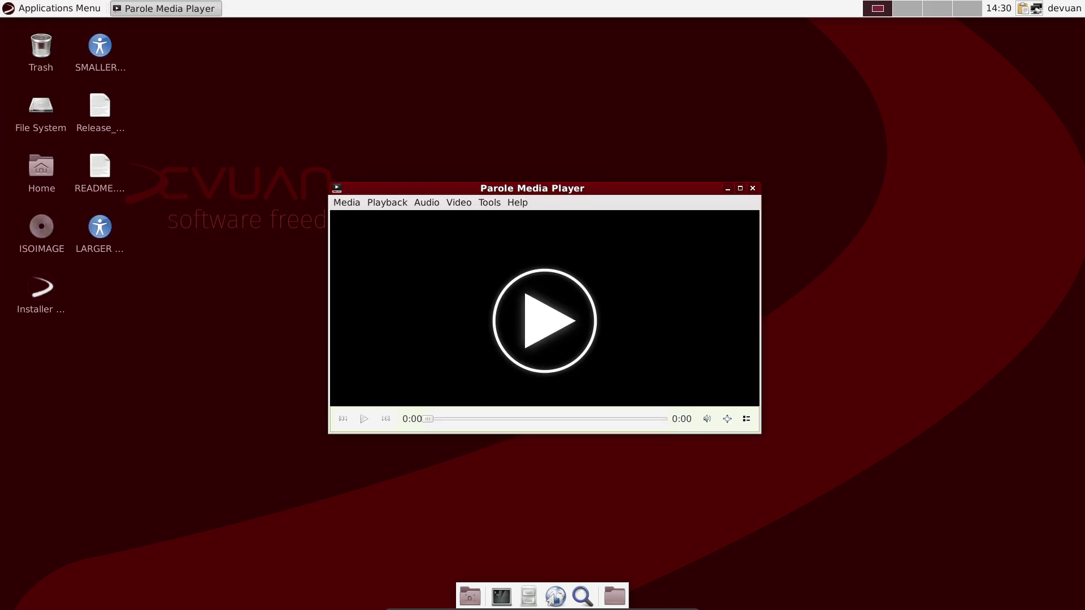
{"action": "left_click_drag", "start_coordinate": [532, 188], "coordinate": [348, 125]}
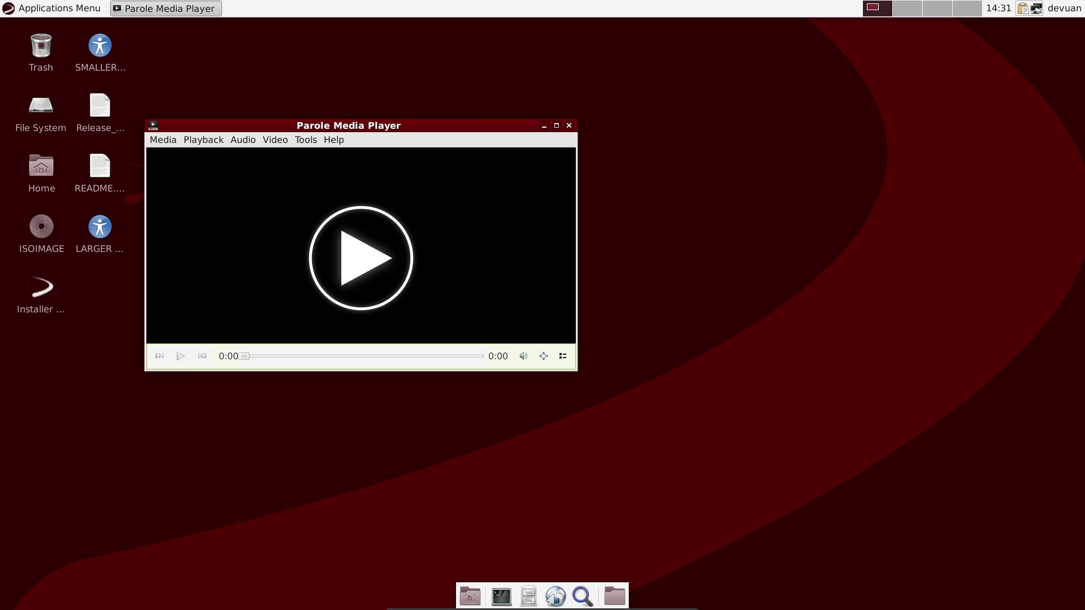
{"action": "key", "text": "ctrl+q"}
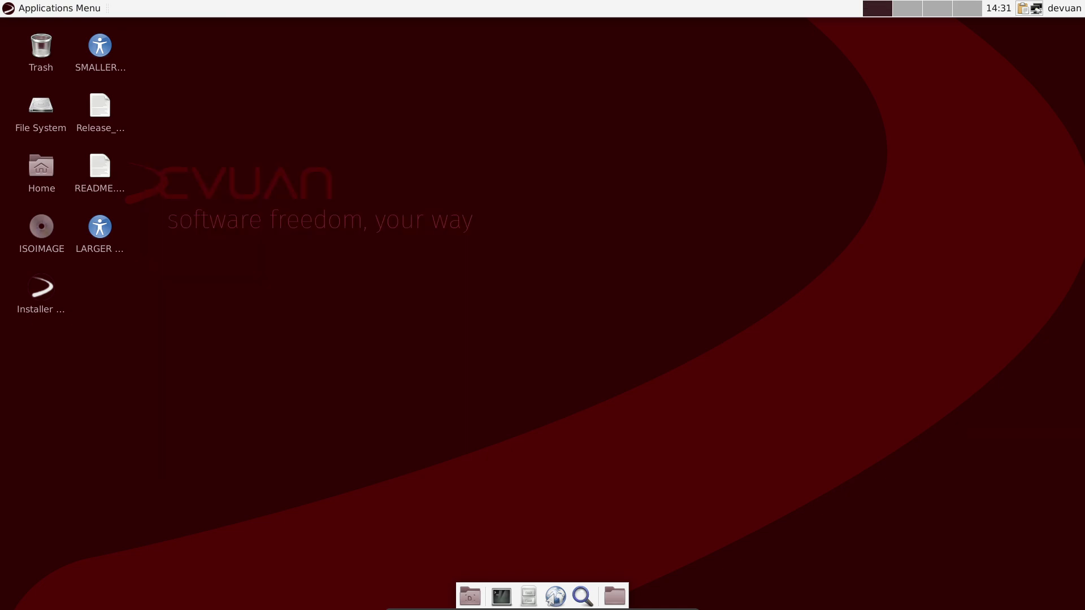
Step: Launch LibreOffice Writer from the Office applications, view the LibreOffice version information, and close Writer
{"action": "left_click", "coordinate": [52, 8]}
{"action": "mouse_move", "coordinate": [52, 178]}
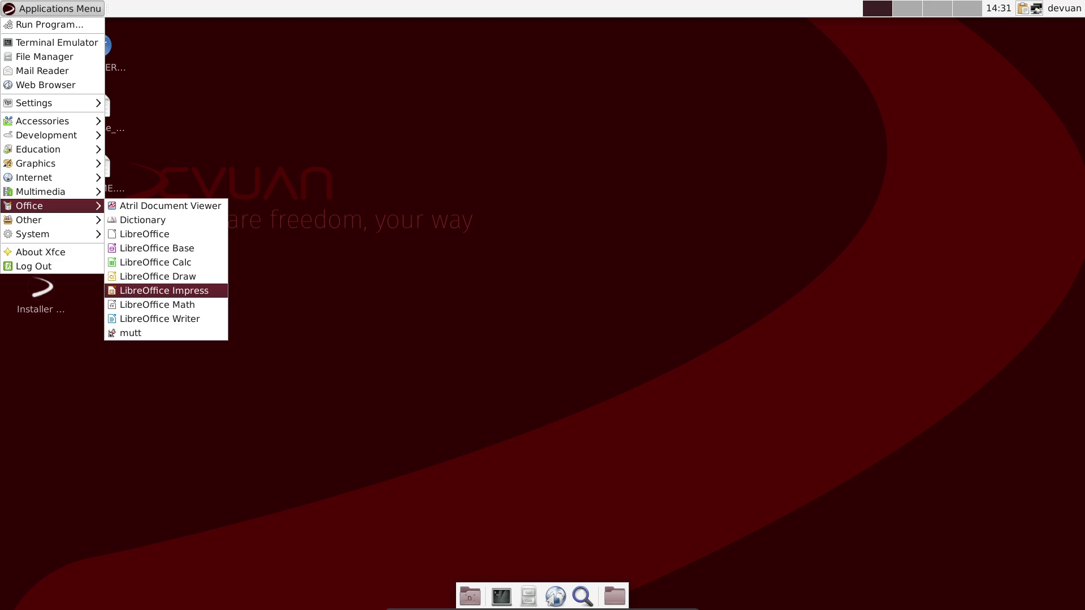
{"action": "left_click", "coordinate": [159, 319]}
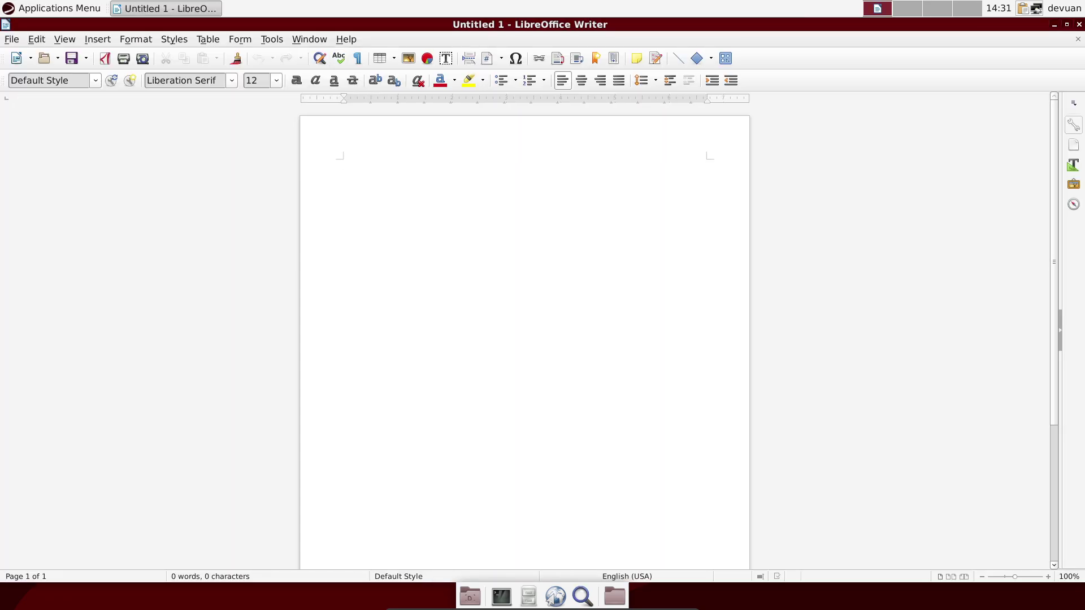
{"action": "left_click", "coordinate": [347, 39]}
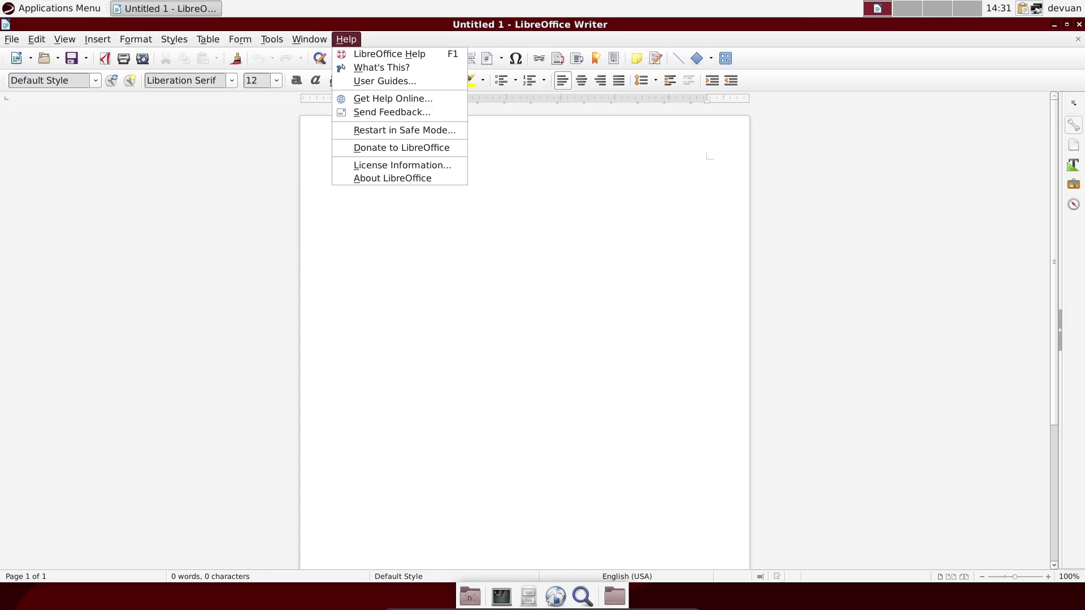
{"action": "left_click", "coordinate": [364, 176]}
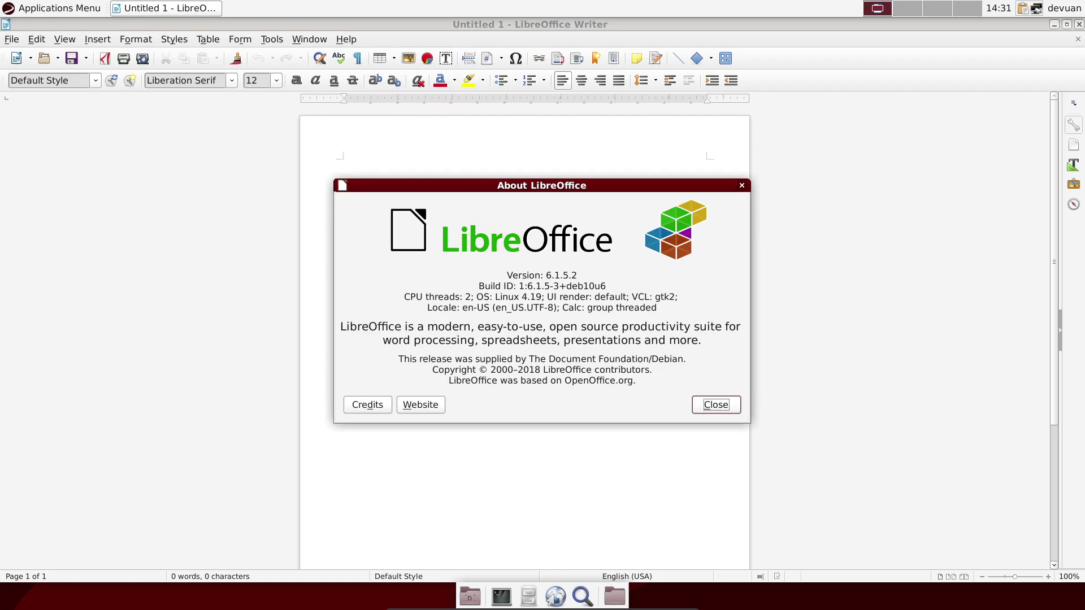
{"action": "key", "text": "Escape"}
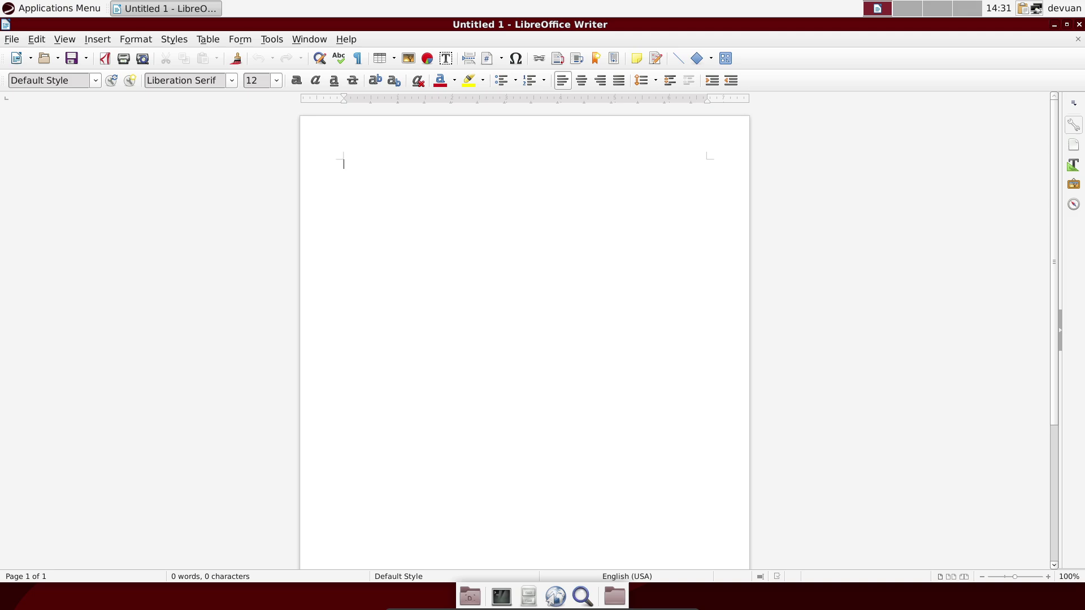
{"action": "left_click", "coordinate": [1079, 24]}
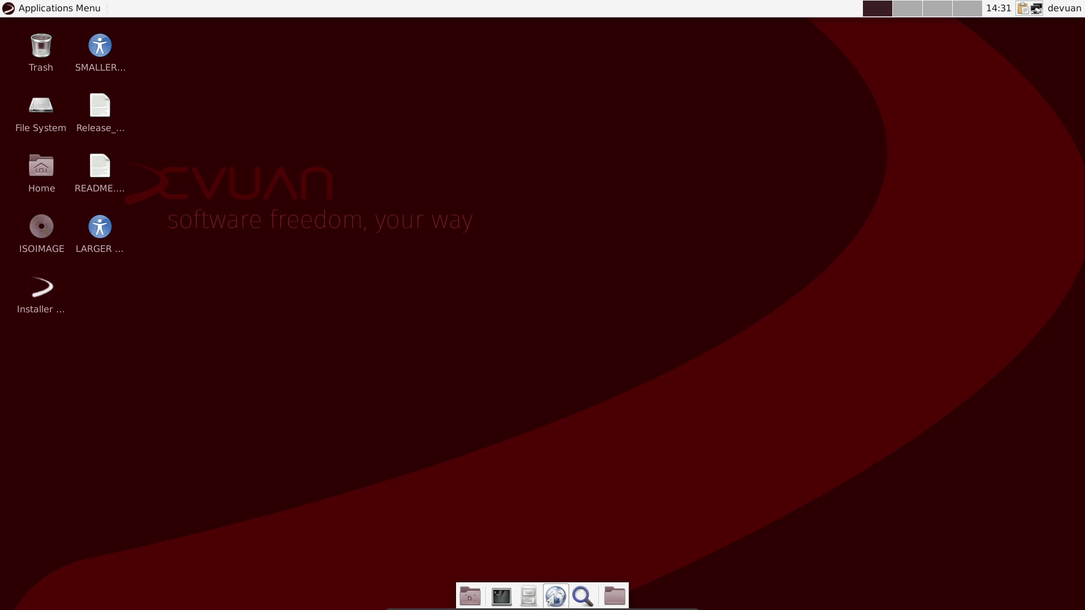
Step: Run sudo apt install openrc in a new terminal, authenticate with the account password, and decline the installation
{"action": "left_click", "coordinate": [501, 596]}
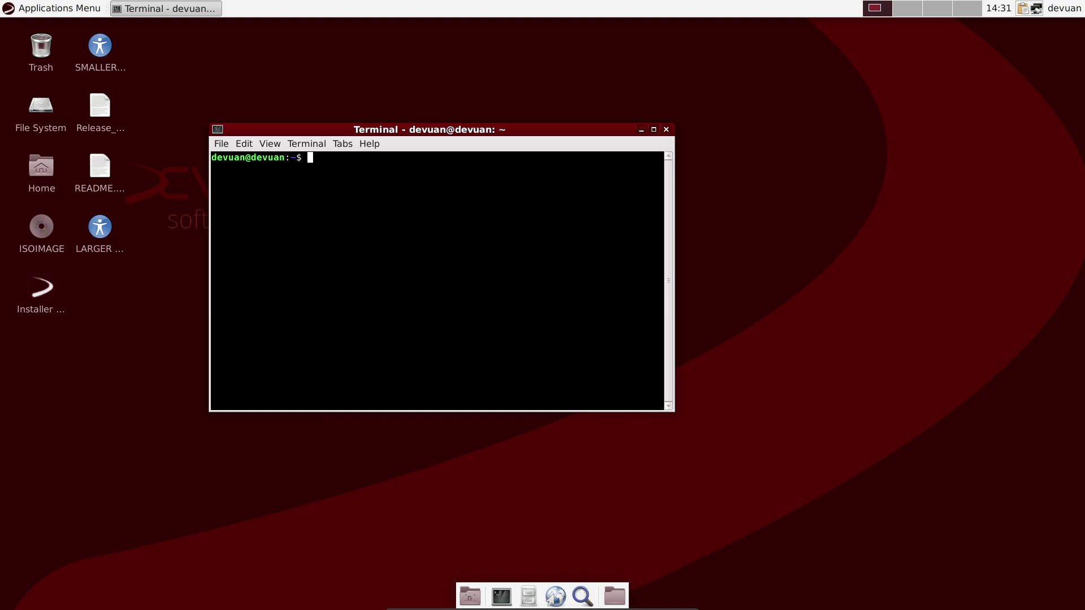
{"action": "type", "text": "sudo apt install openrc"}
{"action": "key", "text": "Return"}
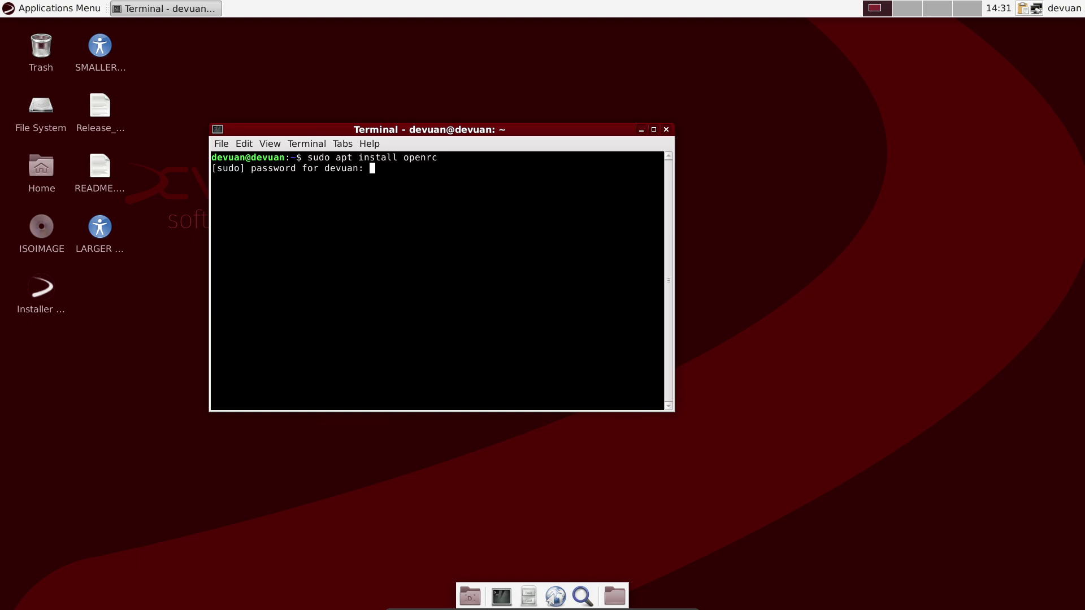
{"action": "key", "text": "Return"}
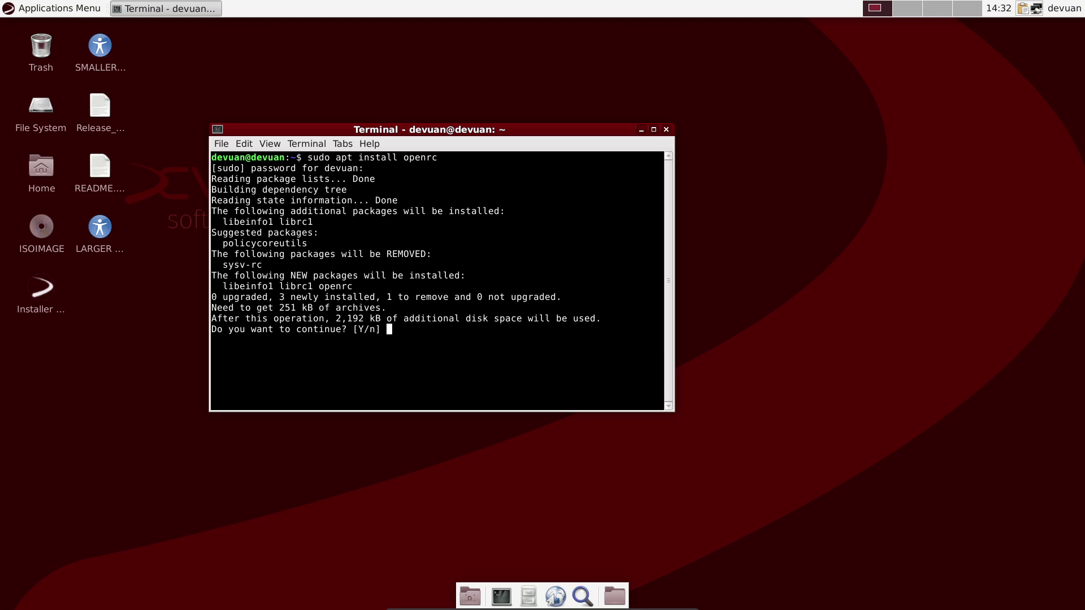
{"action": "type", "text": "n"}
{"action": "key", "text": "Return"}
Step: Clear the terminal and try to install systemd with sudo apt install systemd
{"action": "type", "text": "clear"}
{"action": "key", "text": "Return"}
{"action": "type", "text": "s"}
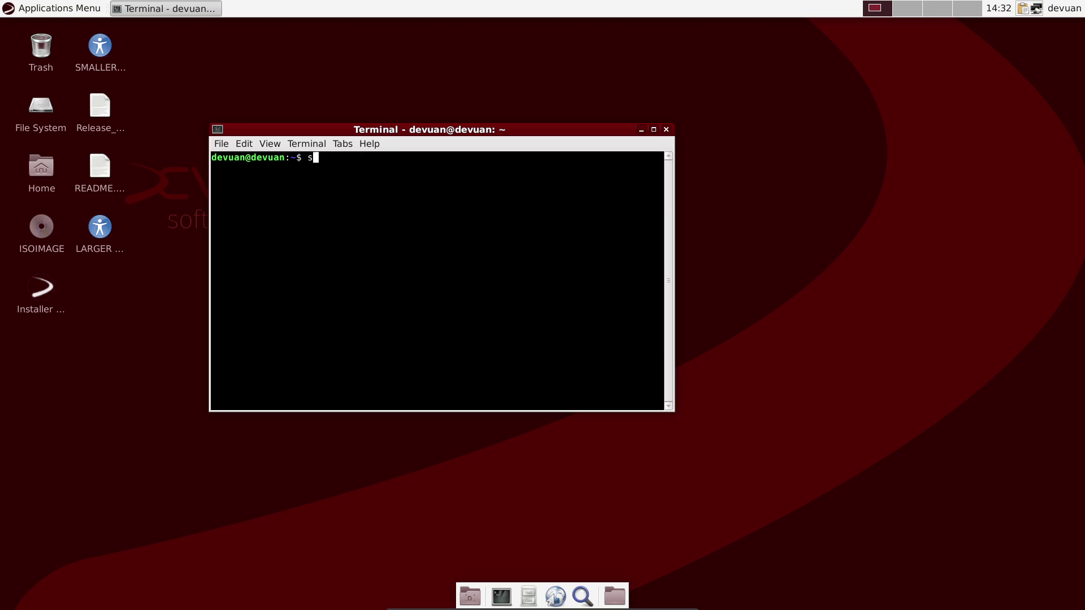
{"action": "type", "text": "udo apt install systemd"}
{"action": "key", "text": "Return"}
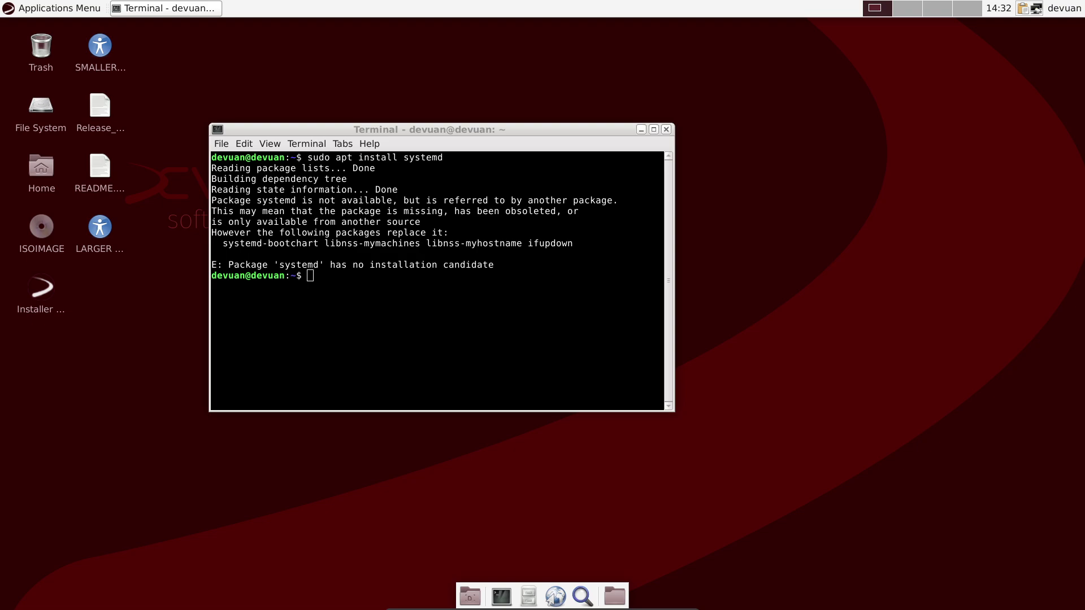
Step: Move the terminal window slightly lower and count the installed packages with sudo apt list --installed | wc -l
{"action": "left_click_drag", "start_coordinate": [400, 71], "coordinate": [423, 150]}
{"action": "left_click", "coordinate": [439, 129]}
{"action": "left_click_drag", "start_coordinate": [427, 61], "coordinate": [530, 87]}
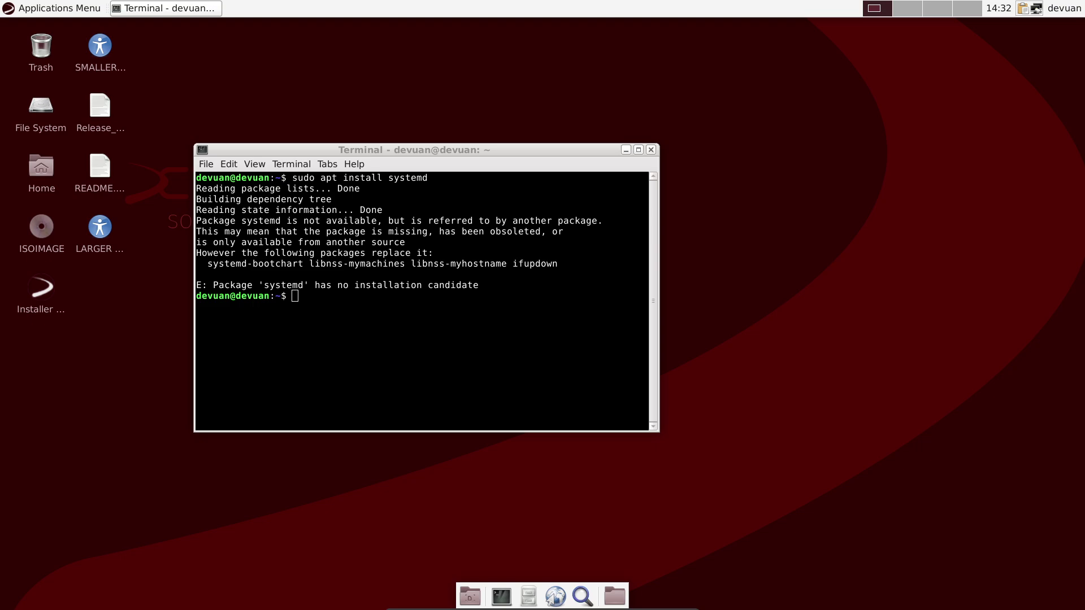
{"action": "left_click", "coordinate": [427, 150]}
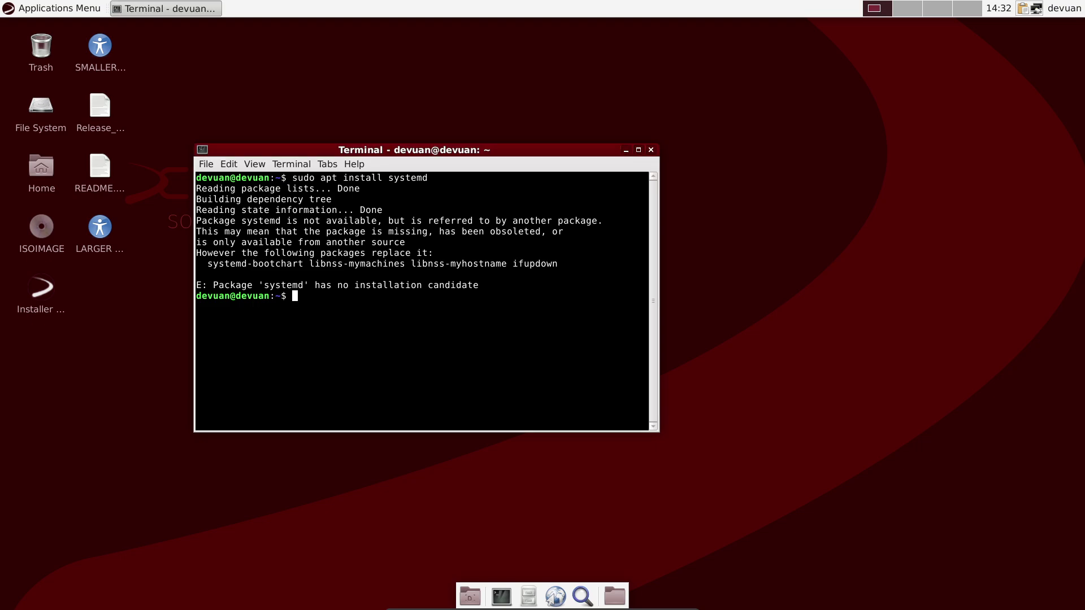
{"action": "type", "text": "sudo apt list --installed |"}
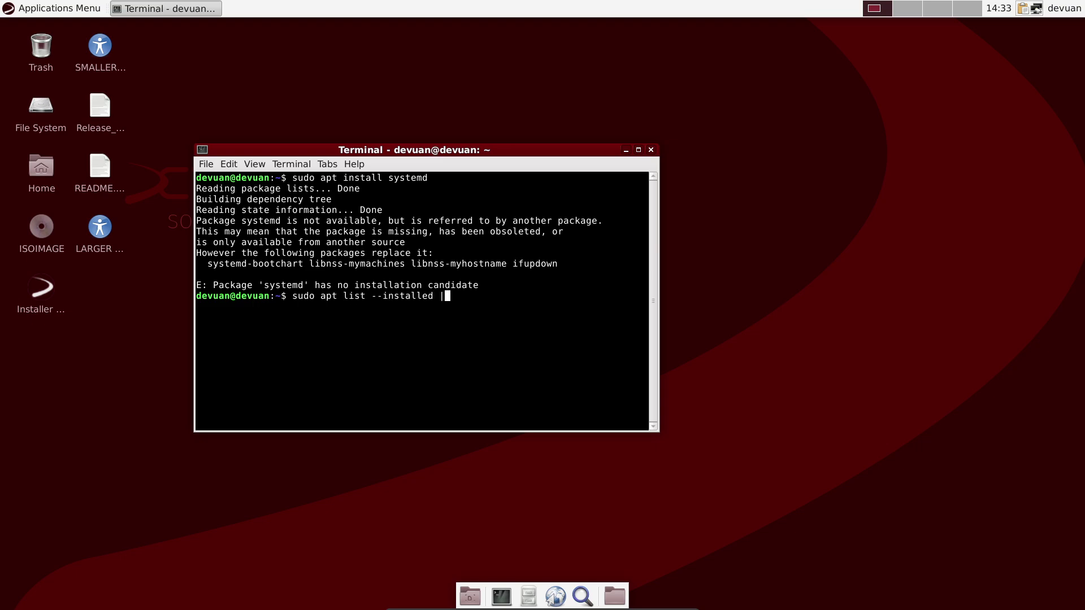
{"action": "type", "text": " wc -l"}
{"action": "key", "text": "Return"}
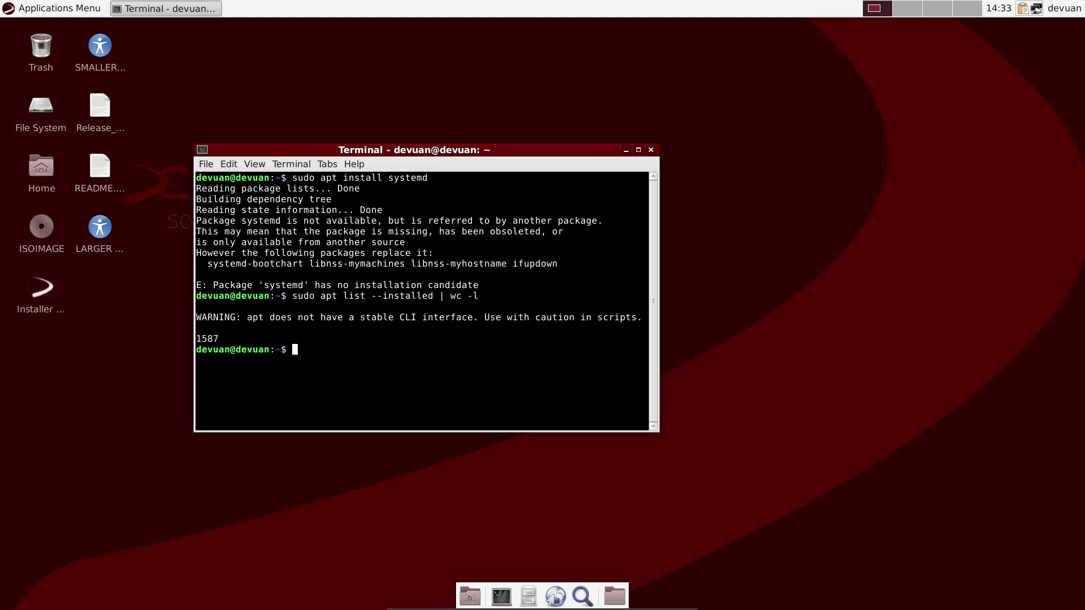
Step: List the installed packages with sudo apt list --installed, look back through the list, and close the terminal
{"action": "key", "text": "Up"}
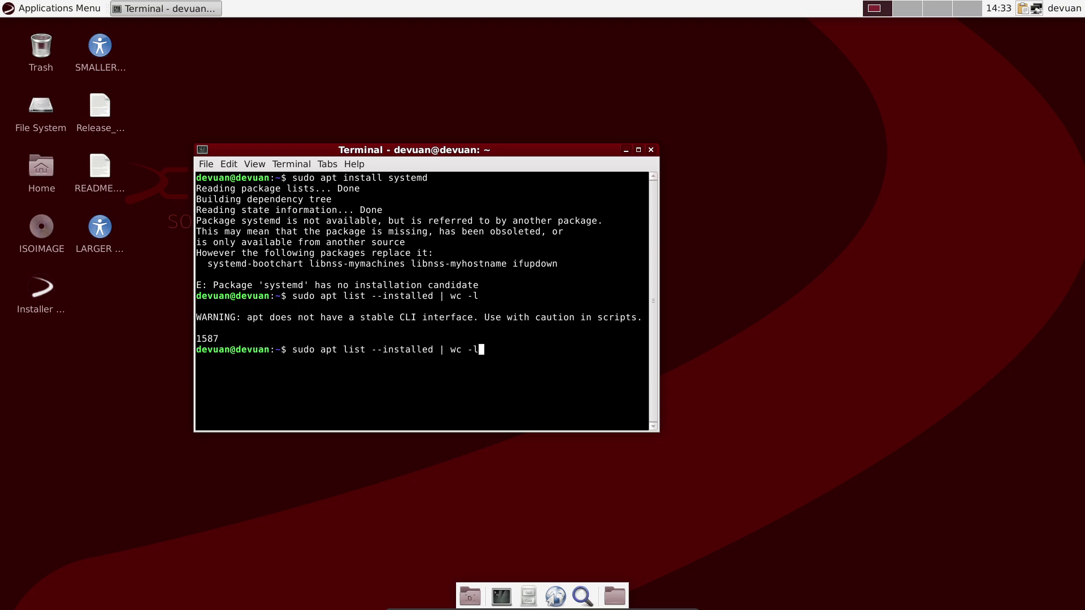
{"action": "key", "text": "BackSpace"}
{"action": "key", "text": "BackSpace"}
{"action": "key", "text": "BackSpace"}
{"action": "key", "text": "BackSpace"}
{"action": "key", "text": "BackSpace"}
{"action": "key", "text": "BackSpace"}
{"action": "key", "text": "BackSpace"}
{"action": "key", "text": "BackSpace"}
{"action": "key", "text": "Return"}
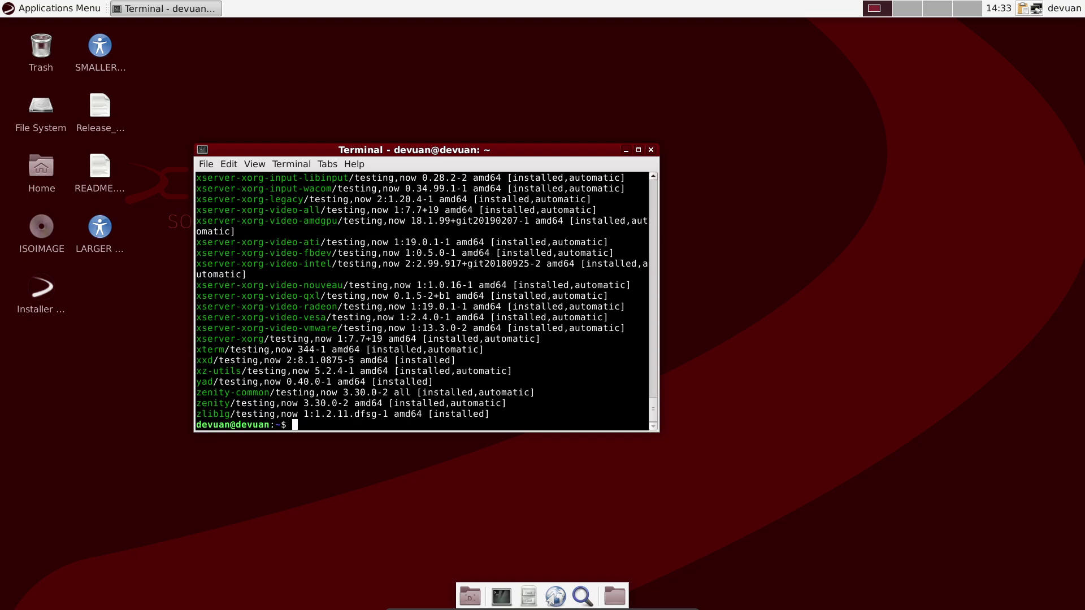
{"action": "scroll", "coordinate": [426, 302], "scroll_direction": "up", "scroll_amount": 15}
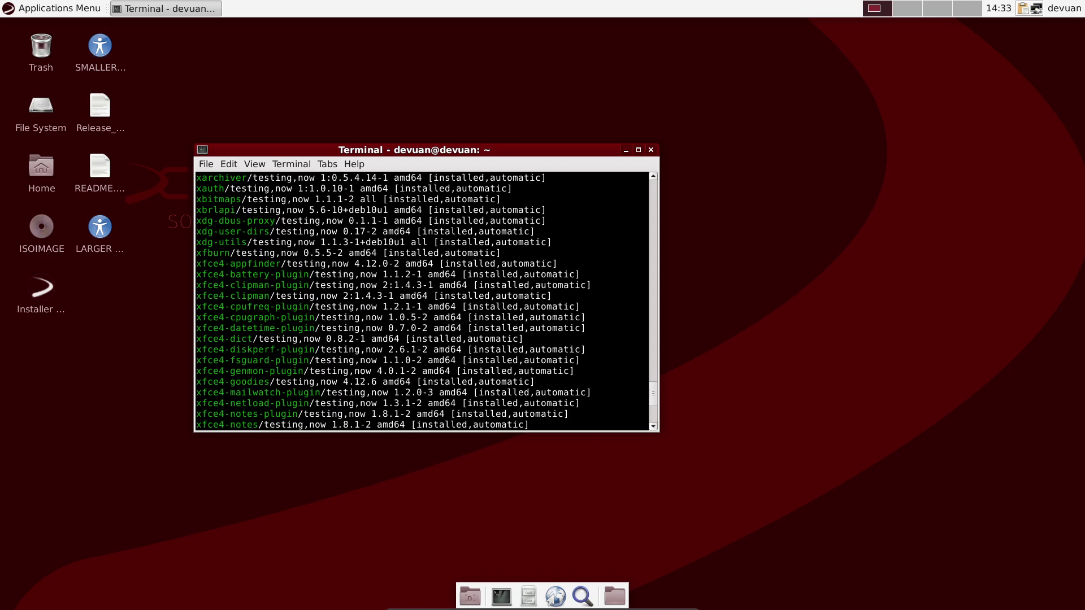
{"action": "scroll", "coordinate": [426, 302], "scroll_direction": "up", "scroll_amount": 20}
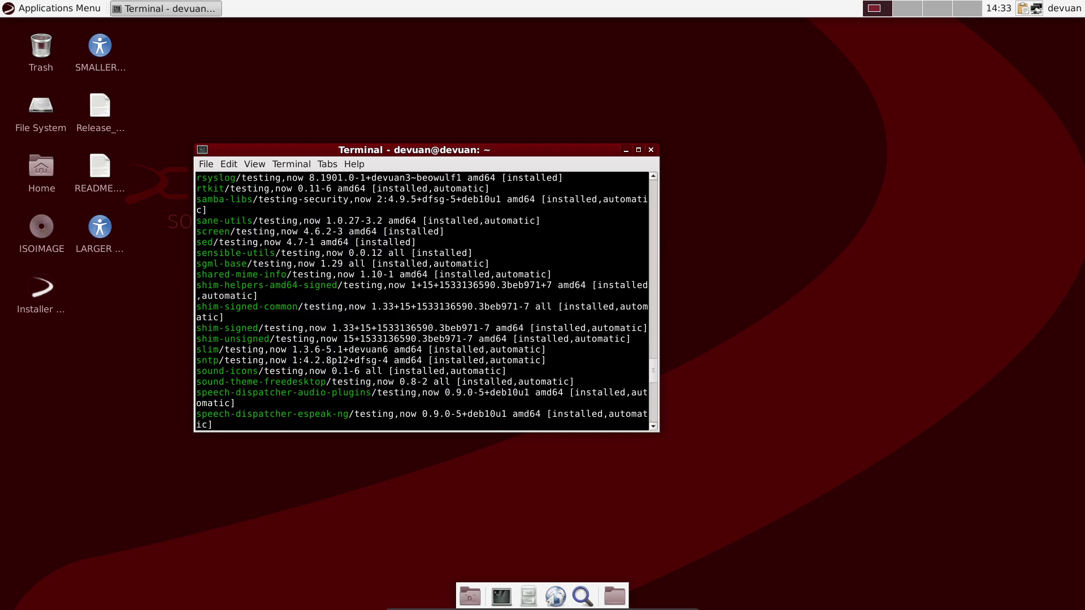
{"action": "left_click", "coordinate": [651, 149]}
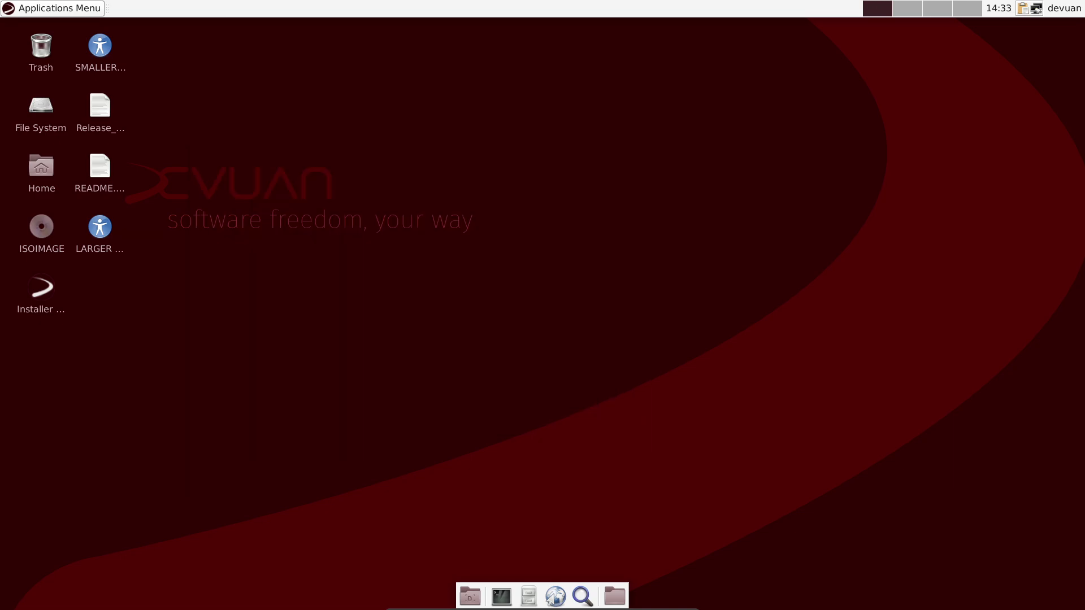
Step: Open Task Manager maximized, look through the full list of running processes, and close it
{"action": "left_click", "coordinate": [52, 9]}
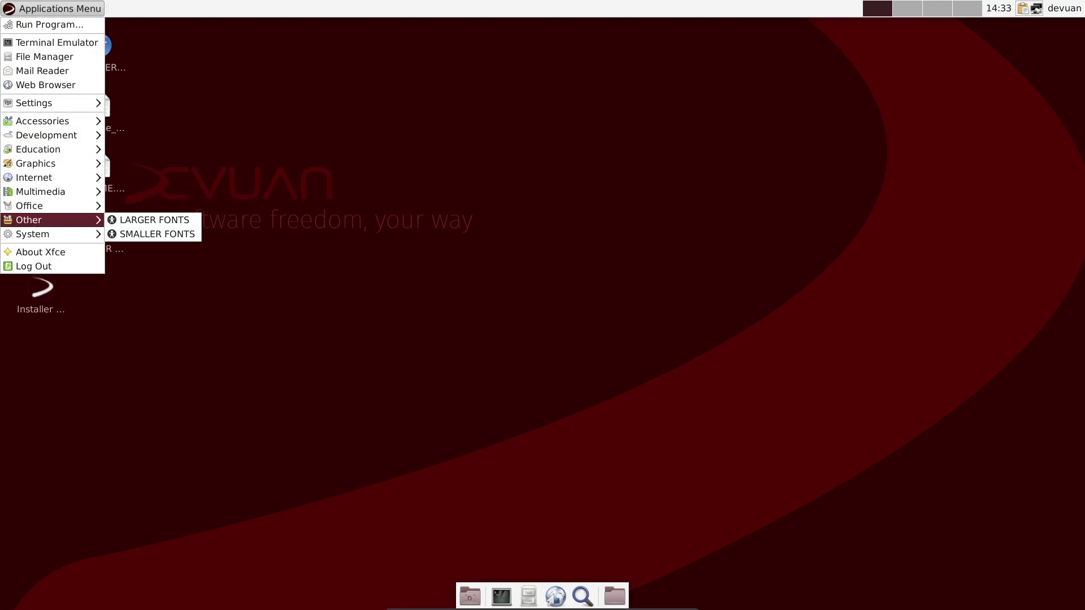
{"action": "mouse_move", "coordinate": [34, 234]}
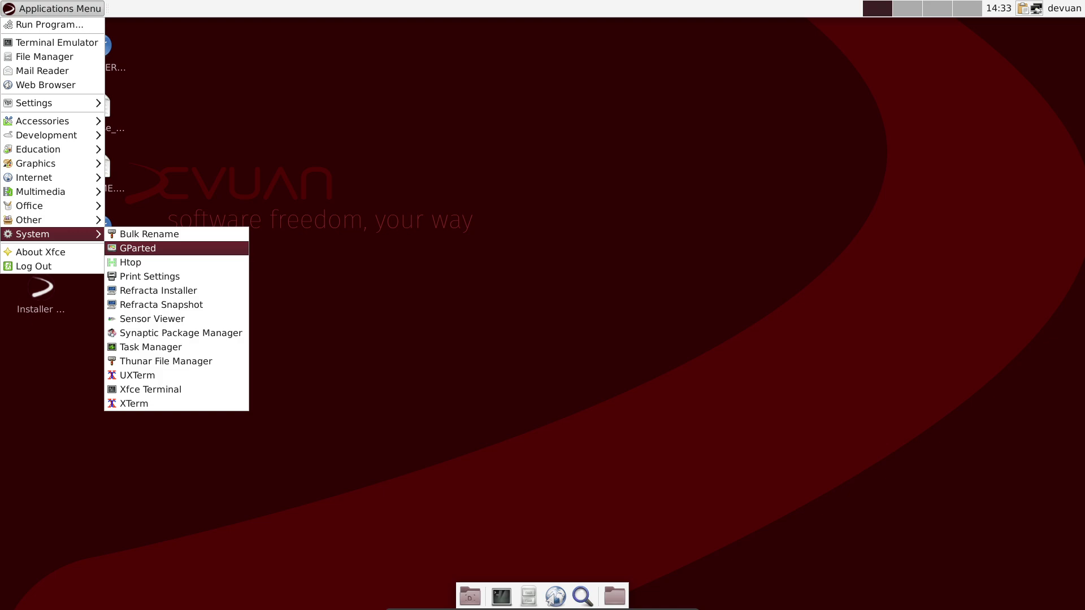
{"action": "left_click", "coordinate": [150, 347]}
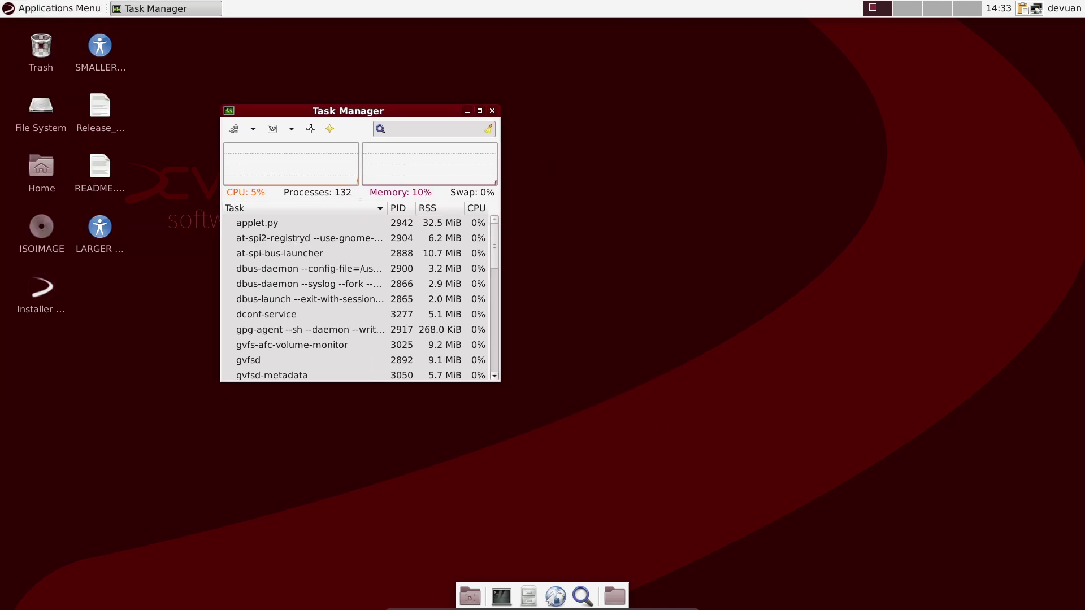
{"action": "key", "text": "alt+F10"}
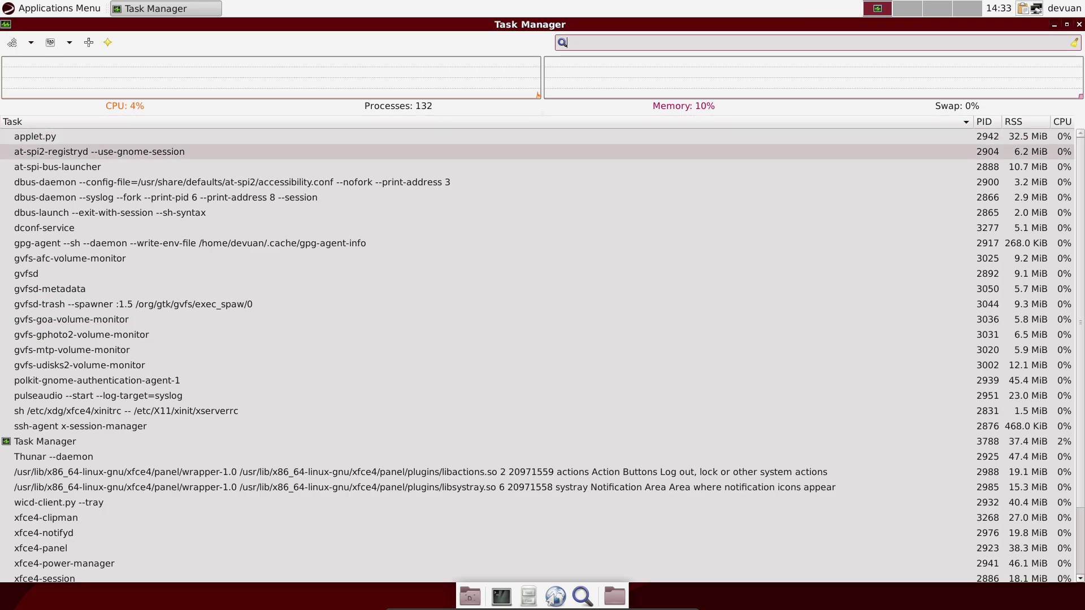
{"action": "scroll", "coordinate": [542, 254], "scroll_direction": "down", "scroll_amount": 2}
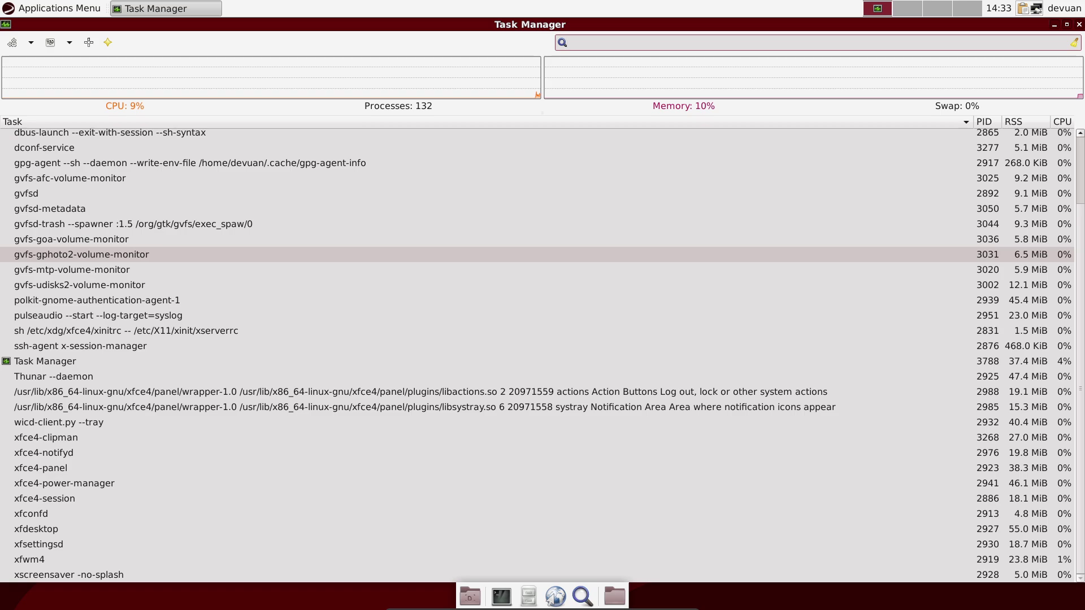
{"action": "scroll", "coordinate": [542, 249], "scroll_direction": "up", "scroll_amount": 2}
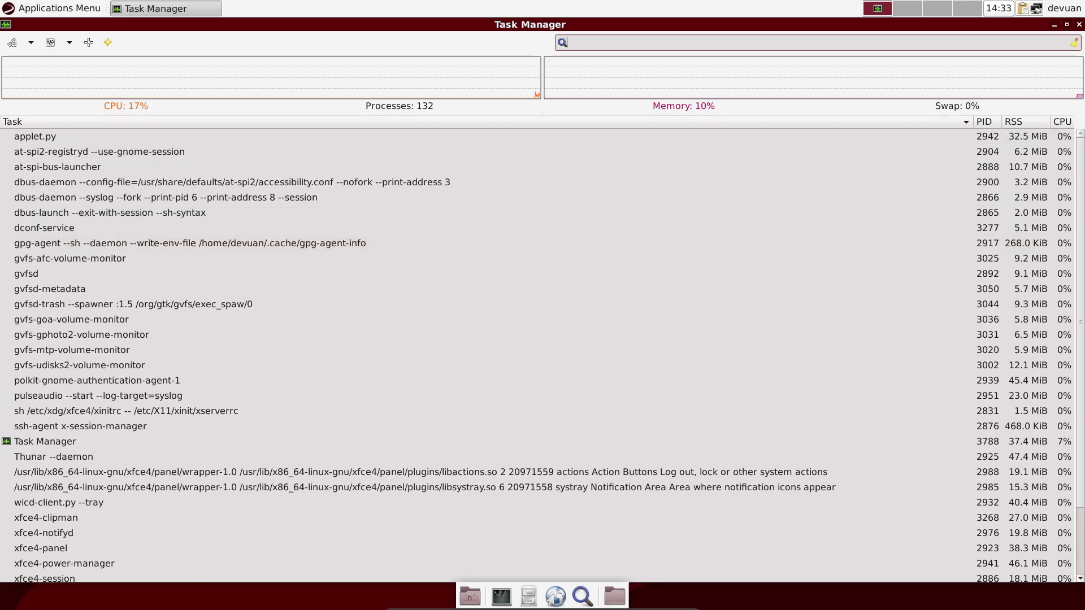
{"action": "key", "text": "alt+F4"}
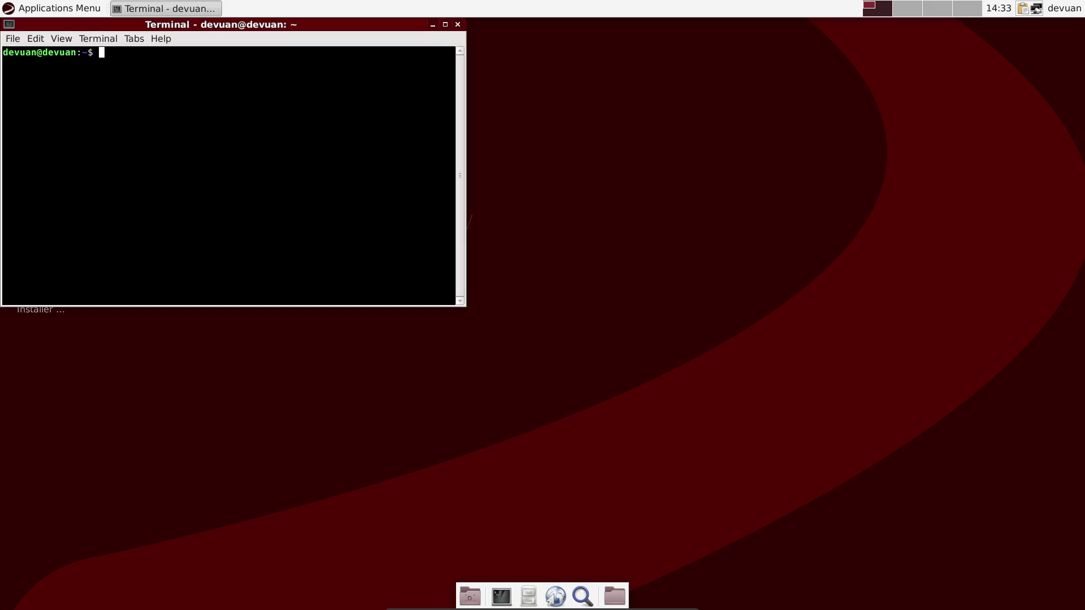
Step: Run htop in a new terminal and open the web browser tiled to the right half of the desktop
{"action": "type", "text": "htop"}
{"action": "key", "text": "Return"}
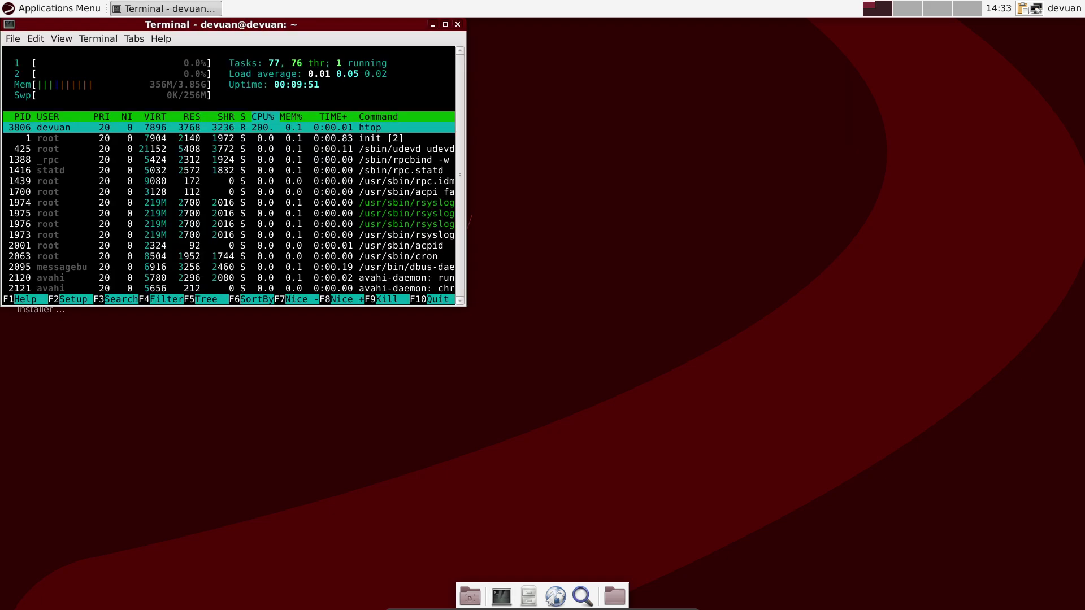
{"action": "left_click", "coordinate": [554, 597]}
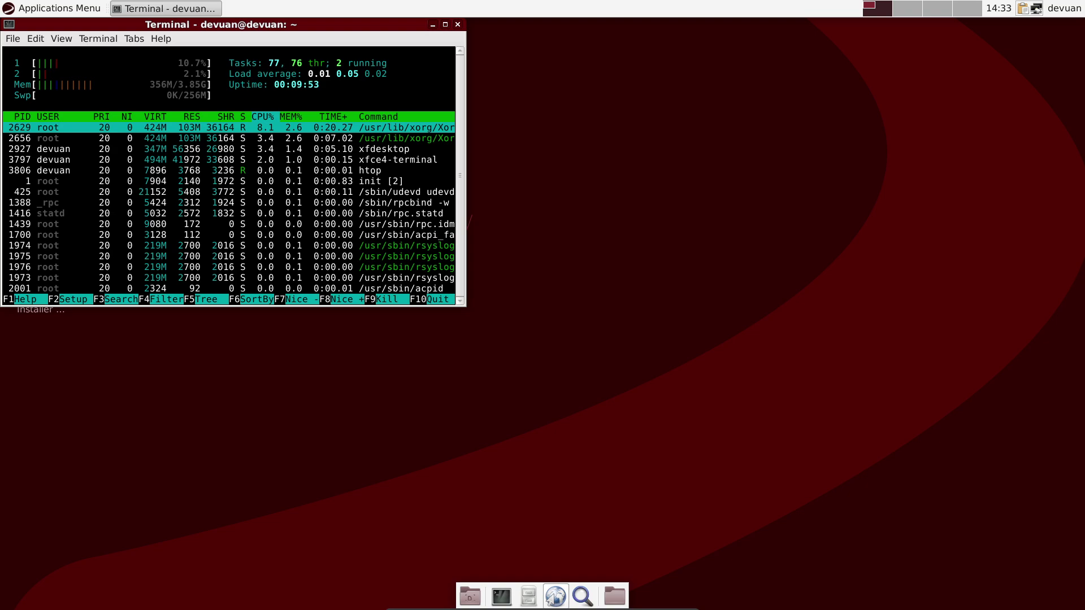
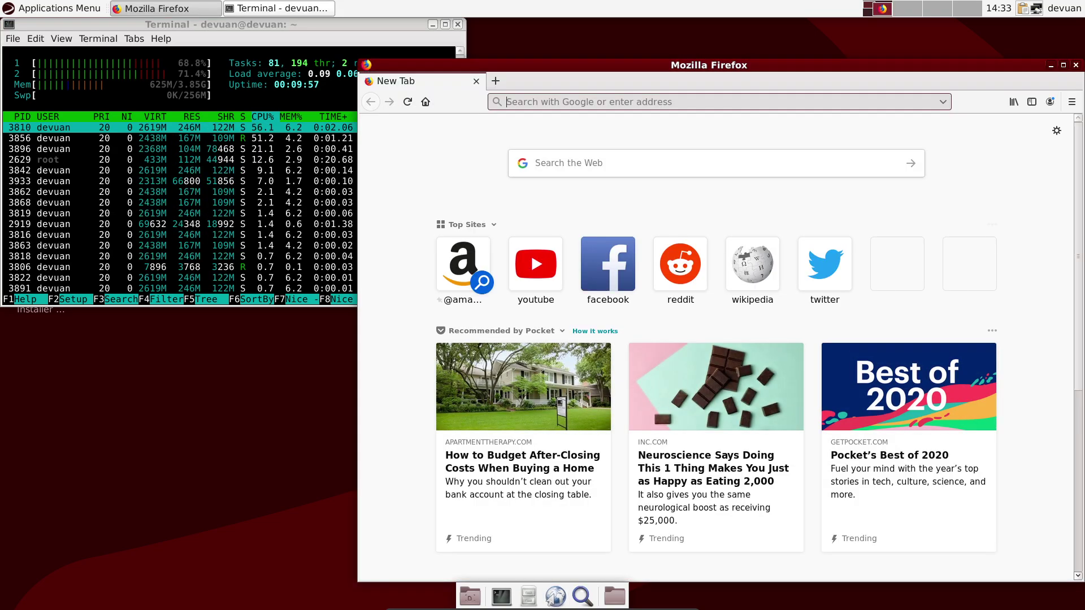
{"action": "left_click_drag", "start_coordinate": [734, 65], "coordinate": [1084, 153]}
{"action": "key", "text": "alt+Tab"}
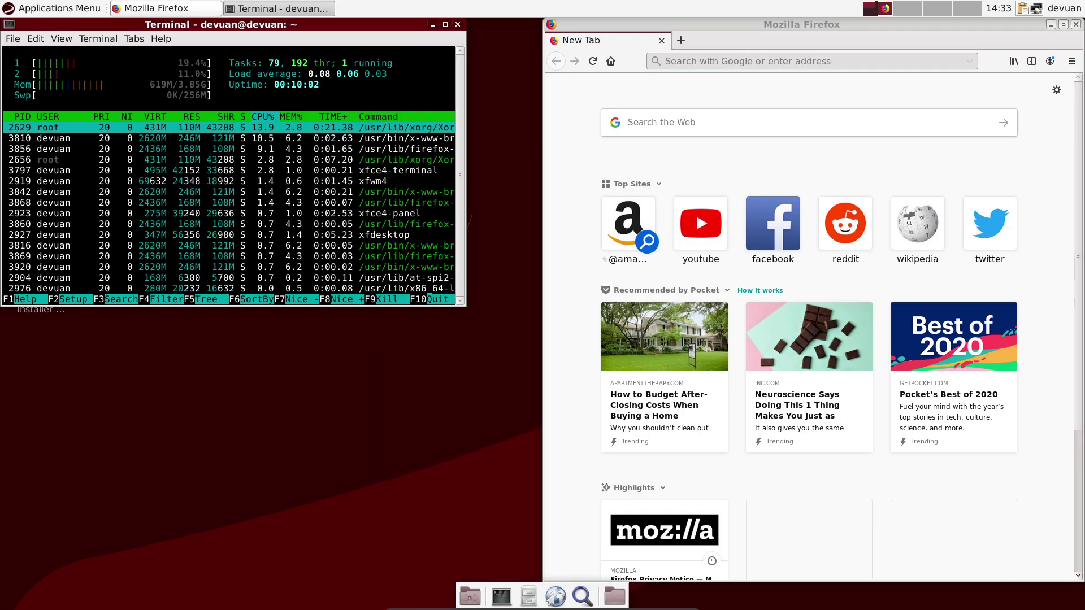
Step: Examine htop's memory, CPU and task readings while the web browser is open, switching focus between the two windows
{"action": "left_click", "coordinate": [638, 24]}
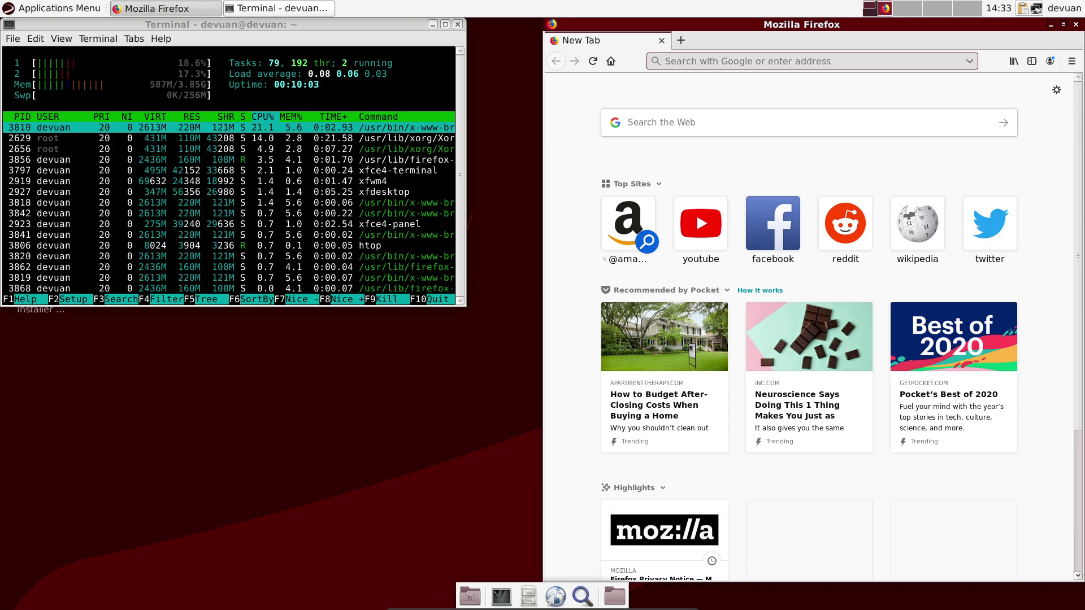
{"action": "left_click", "coordinate": [504, 142]}
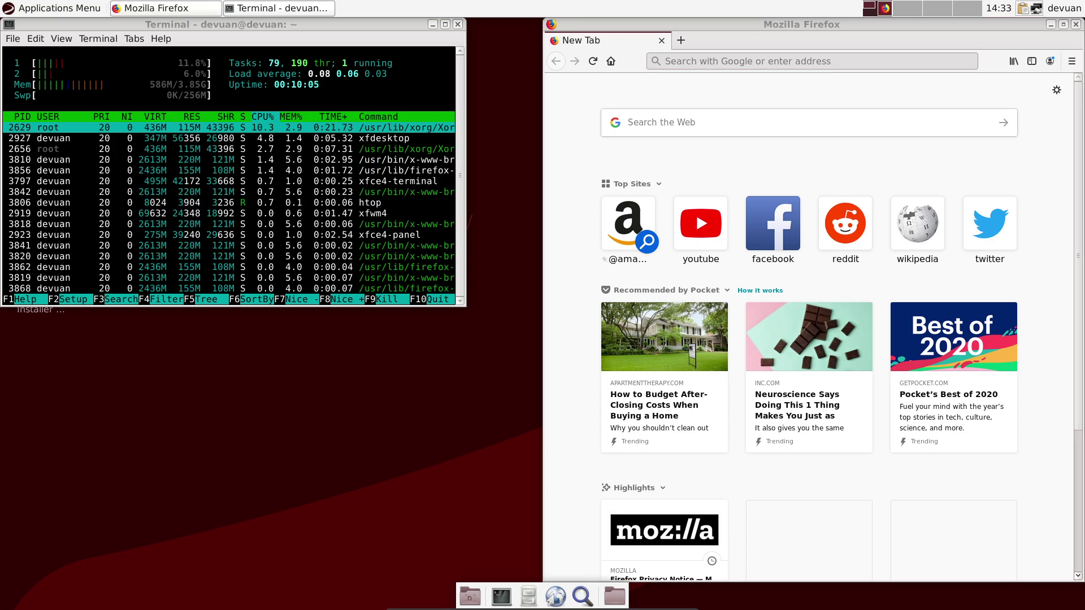
{"action": "key", "text": "alt+Tab"}
{"action": "key", "text": "alt+Tab"}
{"action": "key", "text": "alt+Tab"}
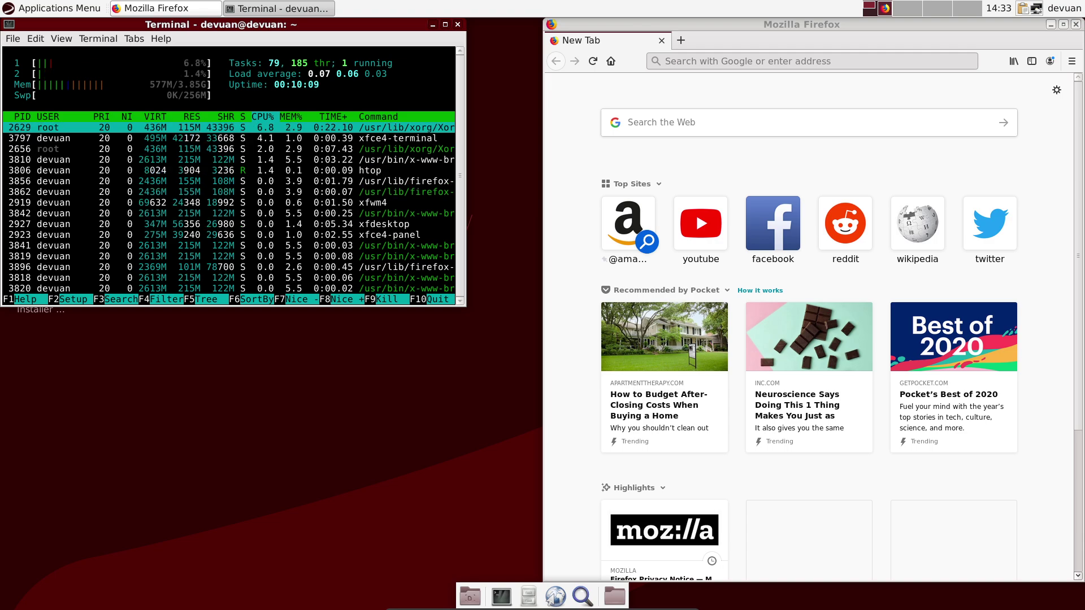
{"action": "key", "text": "alt+Tab"}
{"action": "key", "text": "alt+Tab"}
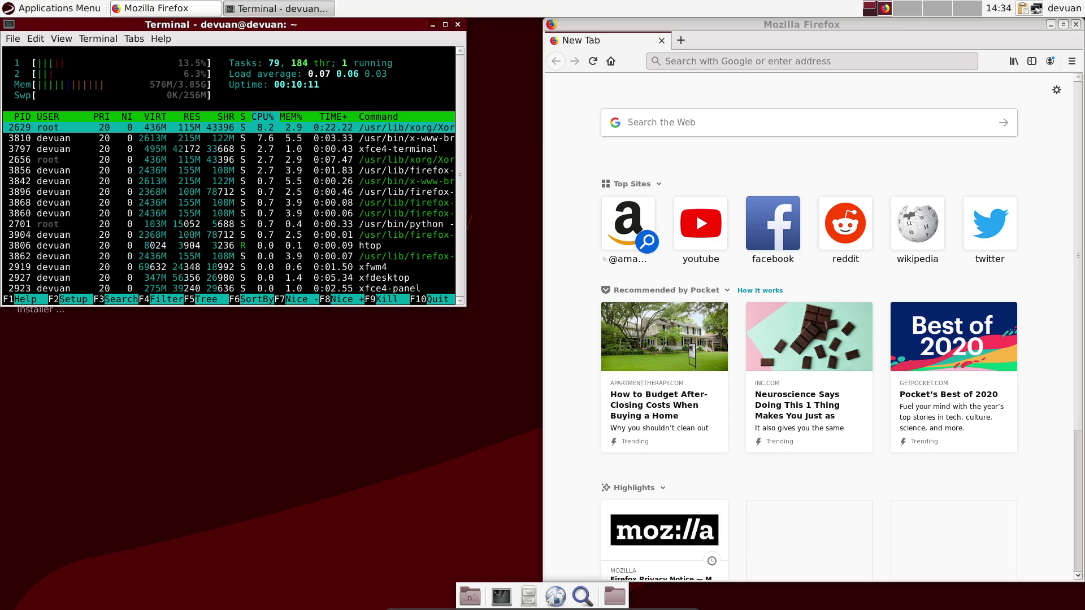
Step: Close the web browser and move the htop terminal window towards the middle of the desktop
{"action": "key", "text": "alt+Tab"}
{"action": "key", "text": "alt+F4"}
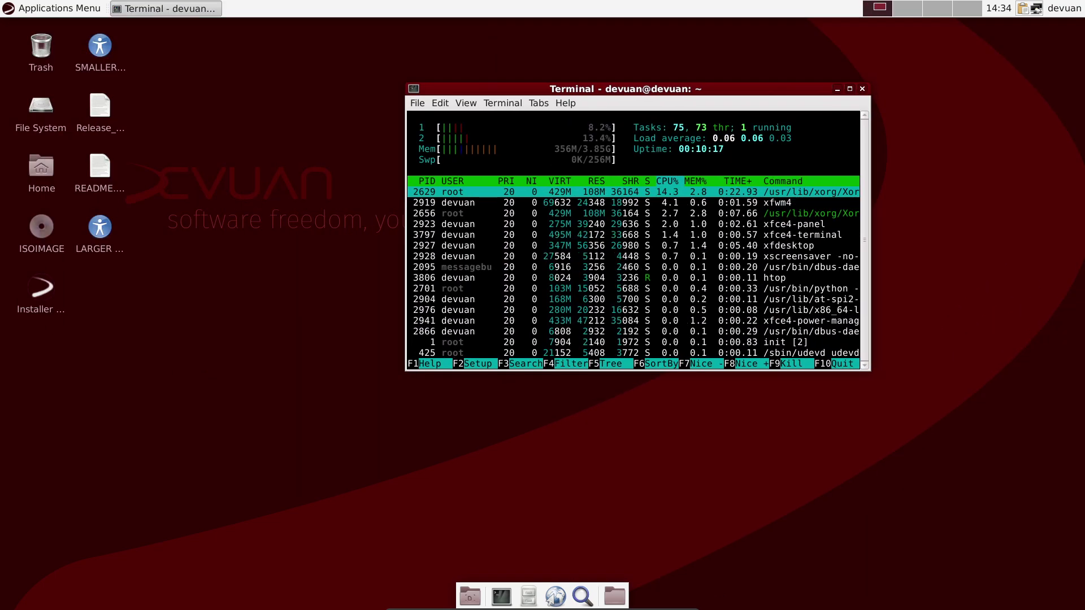
{"action": "left_click_drag", "start_coordinate": [164, 103], "coordinate": [212, 153]}
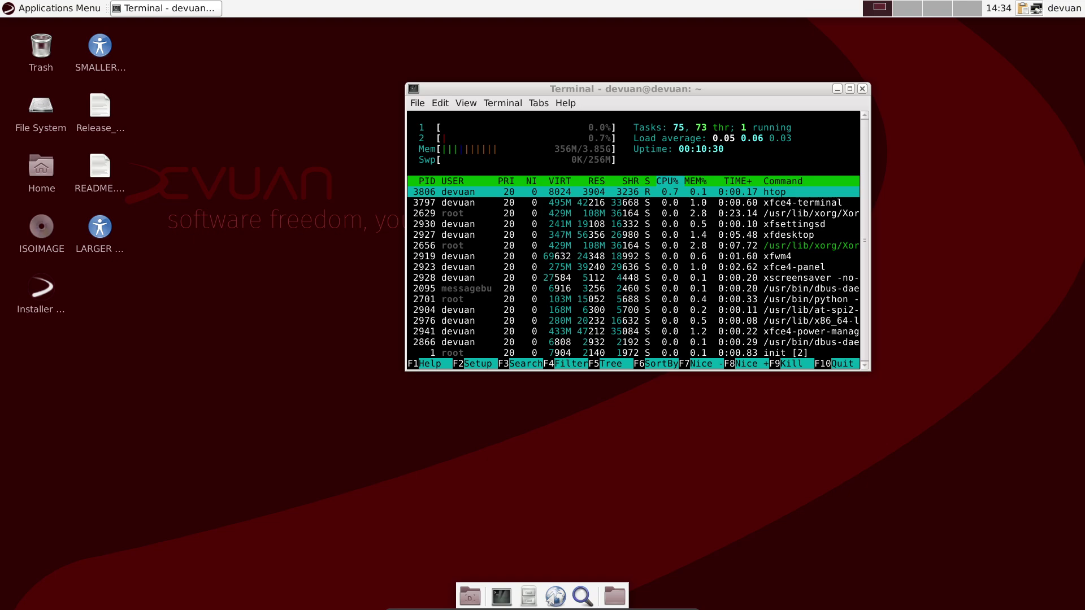
Step: Open the properties of the panel's Applications Menu and shorten its button title to App Menu
{"action": "right_click", "coordinate": [282, 7]}
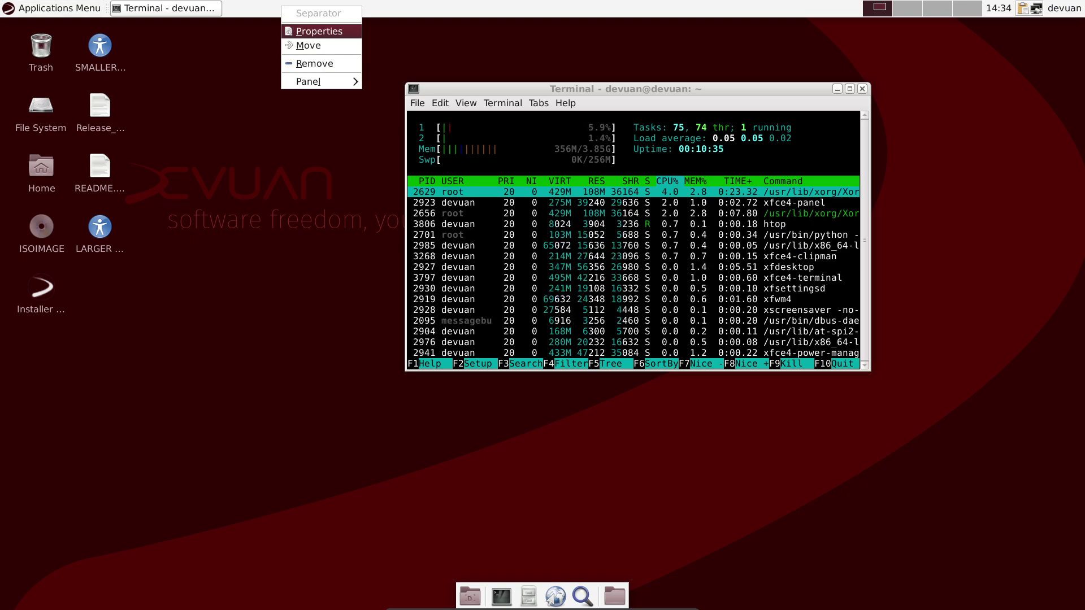
{"action": "key", "text": "Escape"}
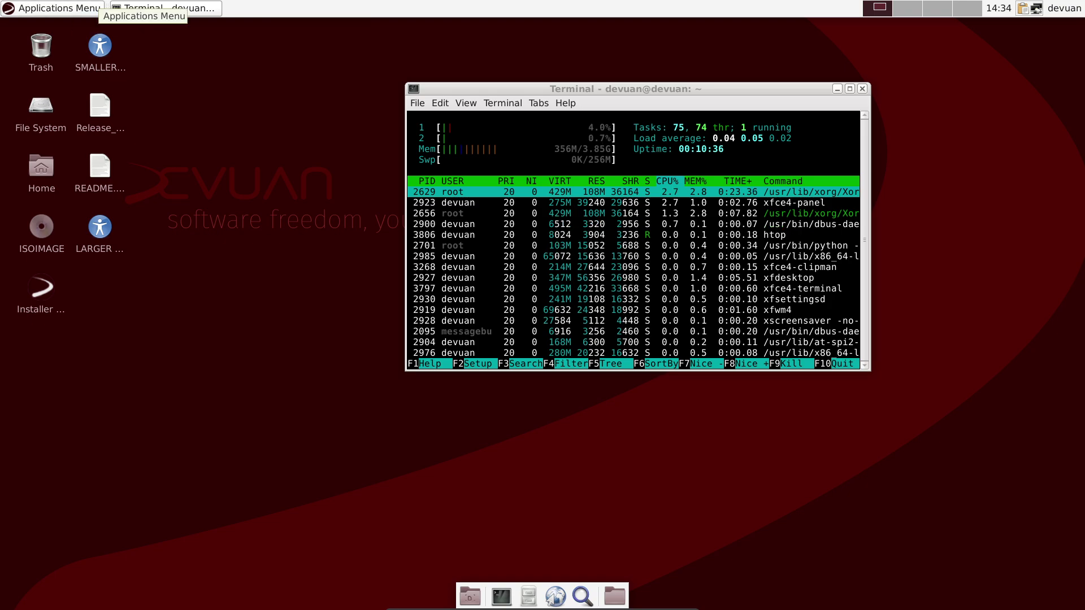
{"action": "right_click", "coordinate": [80, 8]}
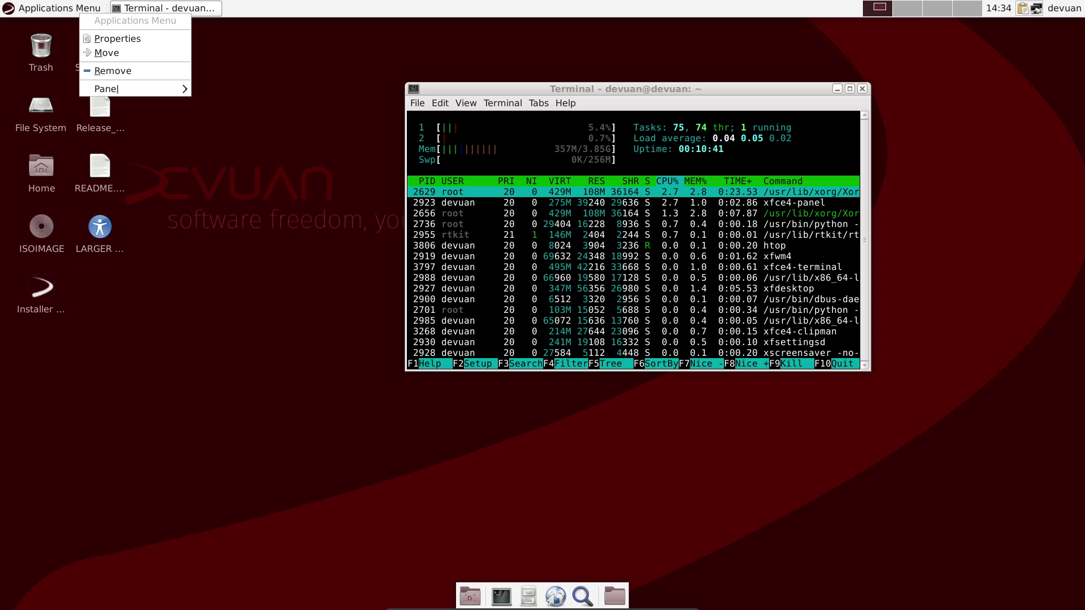
{"action": "left_click", "coordinate": [117, 38]}
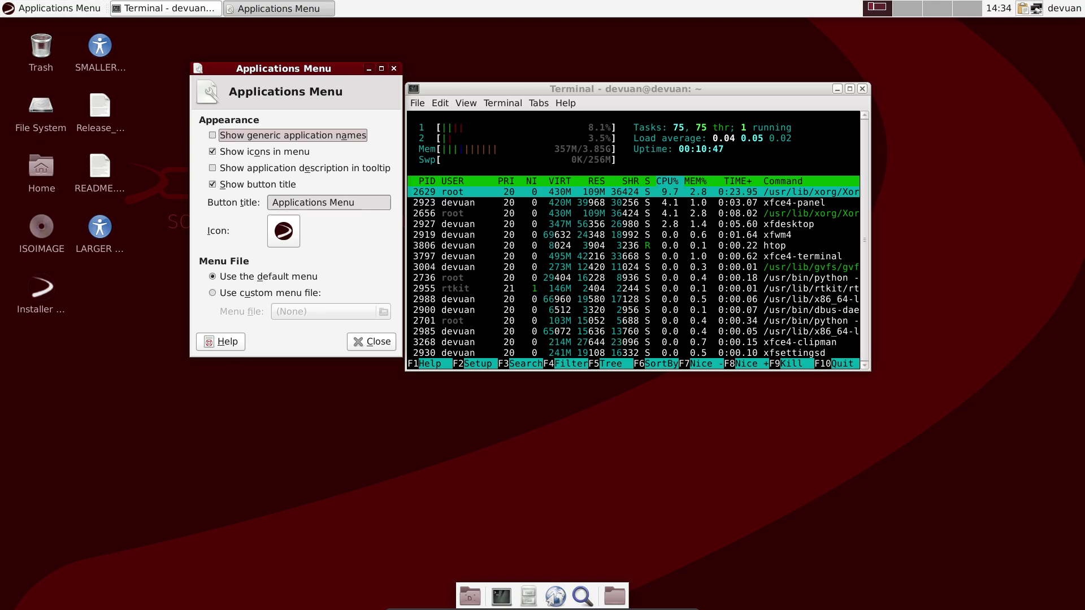
{"action": "left_click_drag", "start_coordinate": [327, 203], "coordinate": [290, 202]}
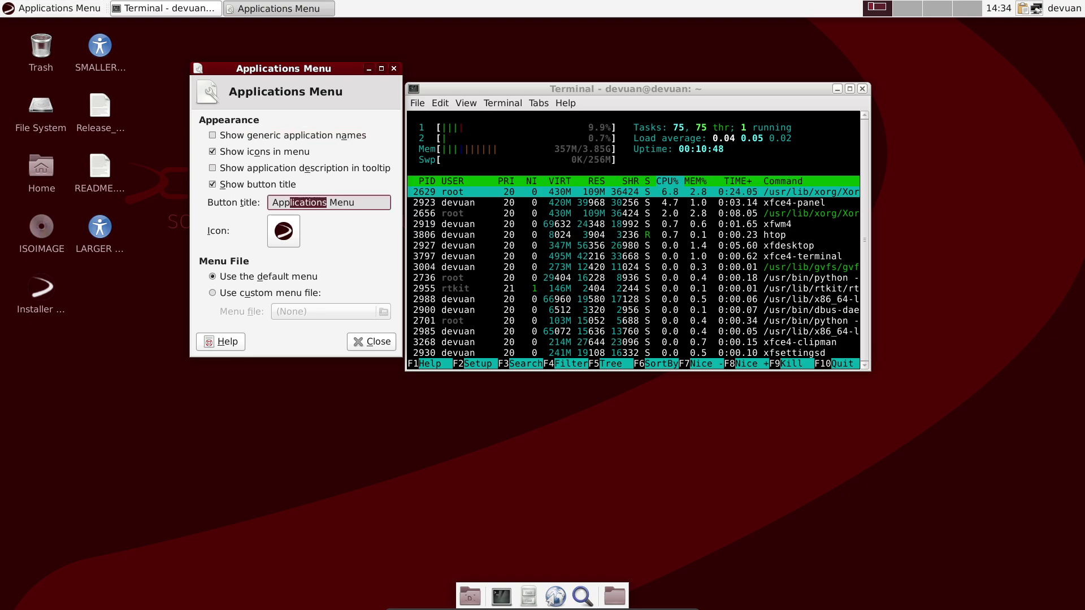
{"action": "key", "text": "BackSpace"}
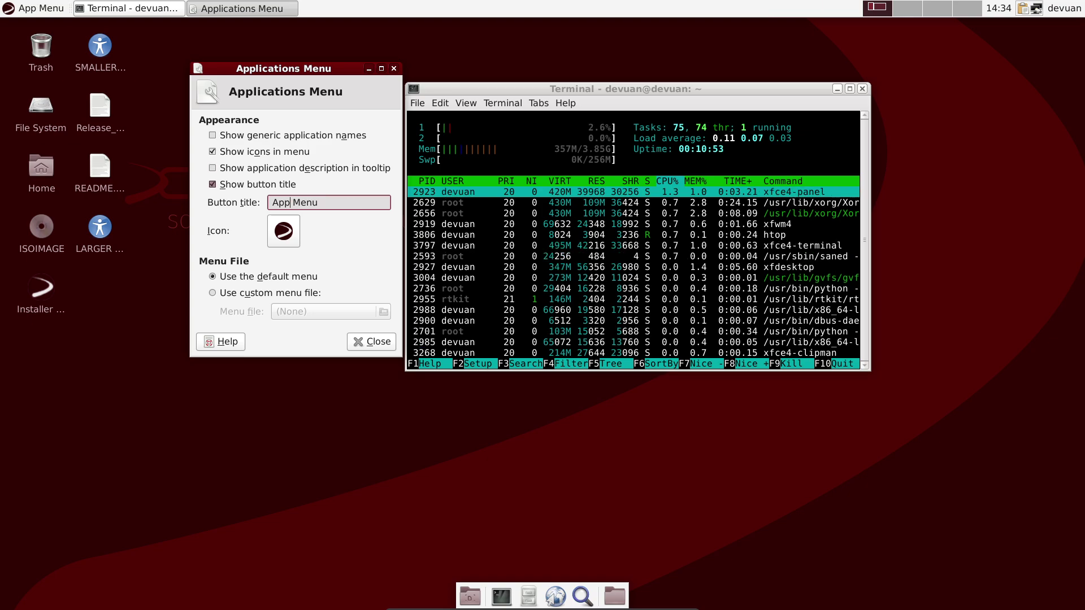
Step: Hide the applications menu's button title, close its properties, and check that the menu still opens from its icon
{"action": "left_click", "coordinate": [212, 185]}
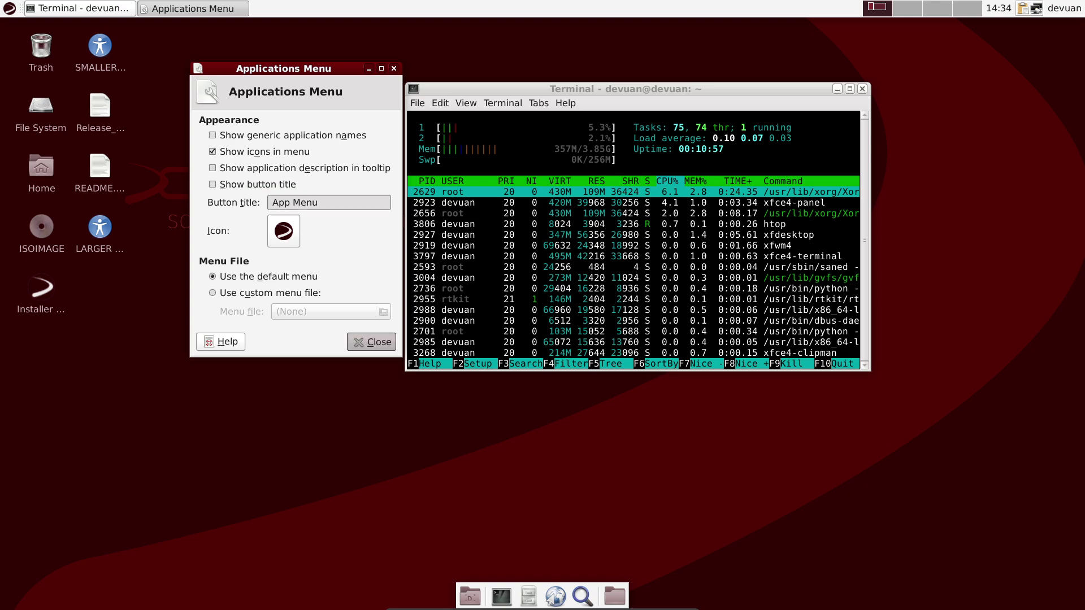
{"action": "left_click", "coordinate": [371, 342]}
{"action": "left_click", "coordinate": [10, 8]}
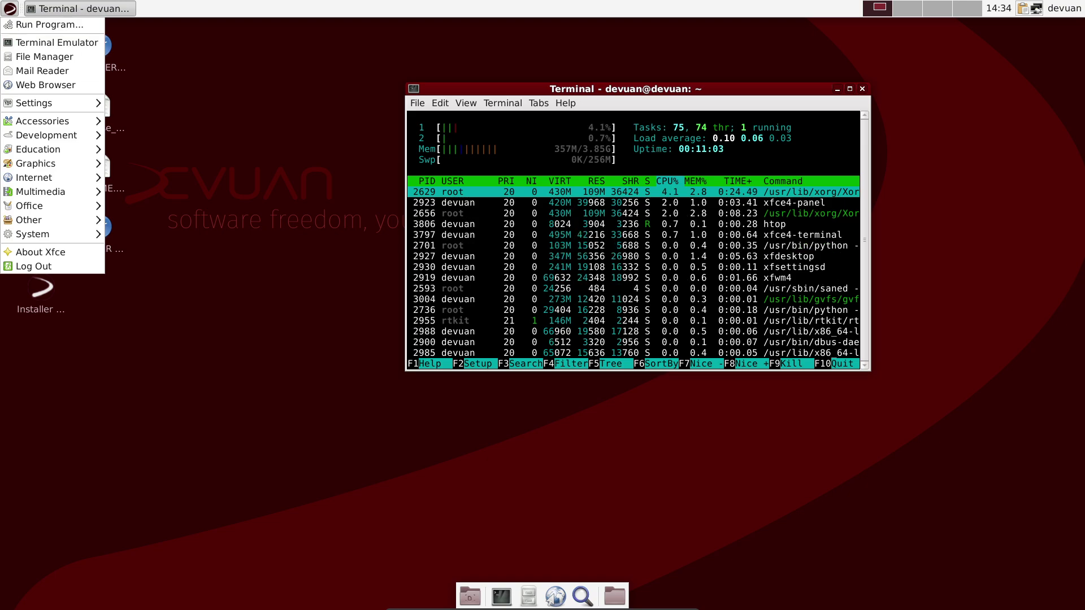
{"action": "key", "text": "Escape"}
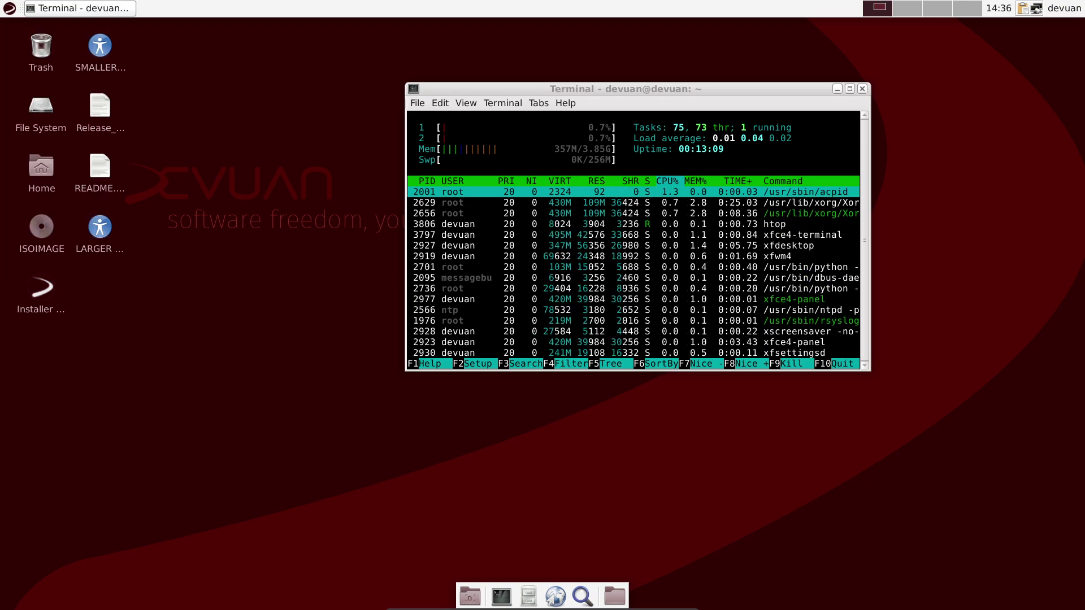
Step: Open the desktop settings, move the dialog clear of the terminal, and apply the teal Debian 8 wallpaper
{"action": "right_click", "coordinate": [333, 186]}
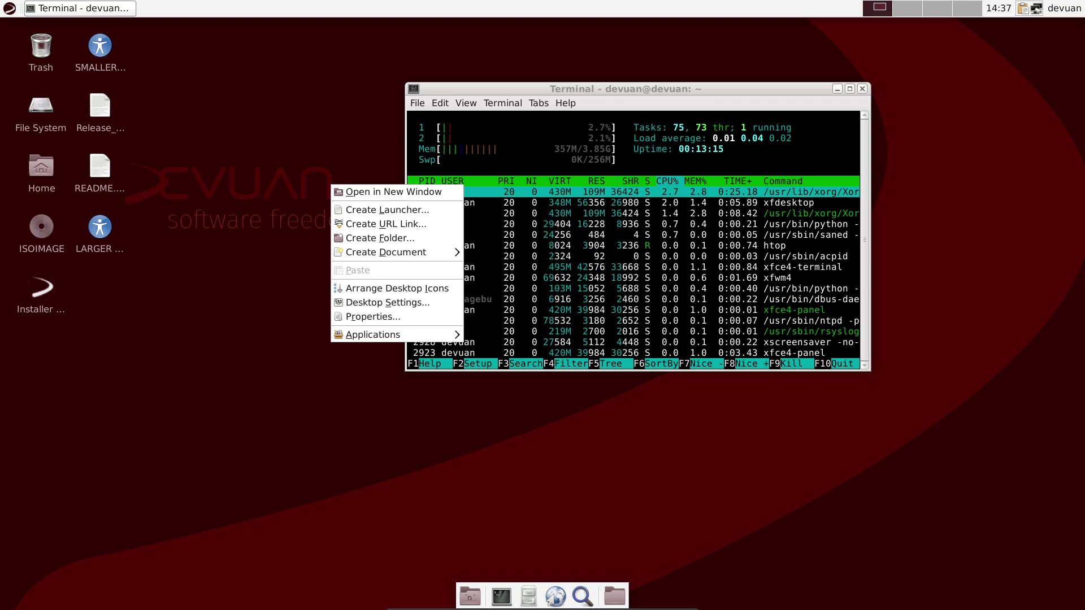
{"action": "left_click", "coordinate": [388, 302]}
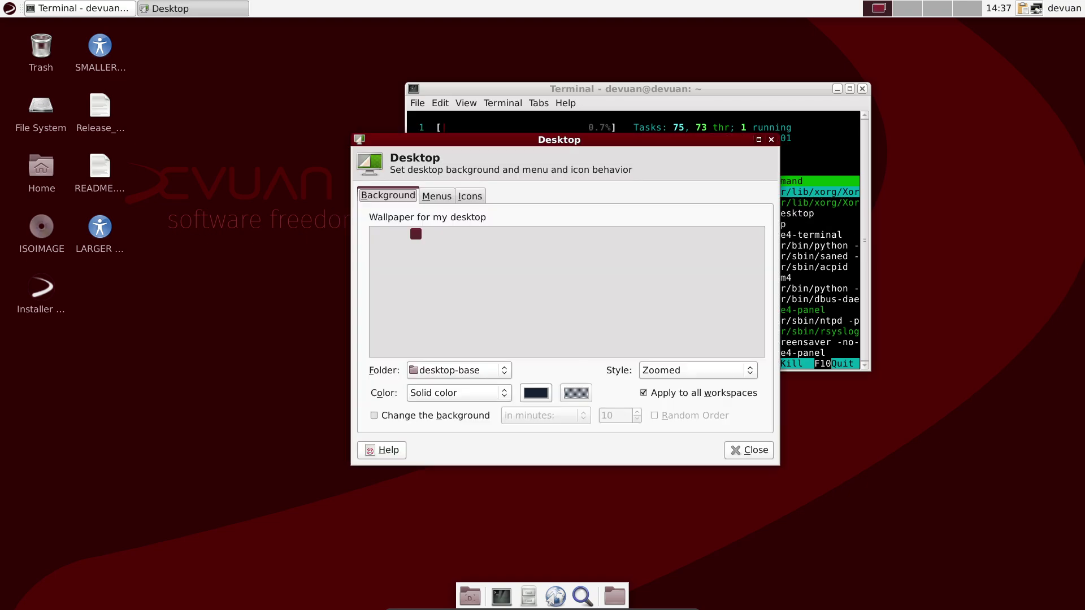
{"action": "left_click_drag", "start_coordinate": [560, 140], "coordinate": [402, 74]}
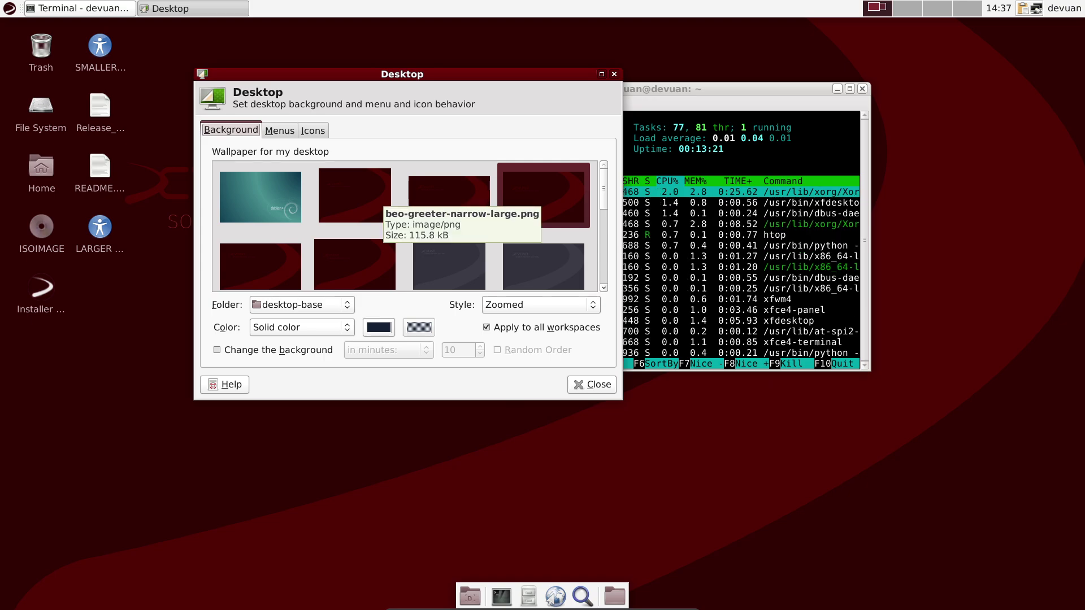
{"action": "left_click", "coordinate": [260, 197]}
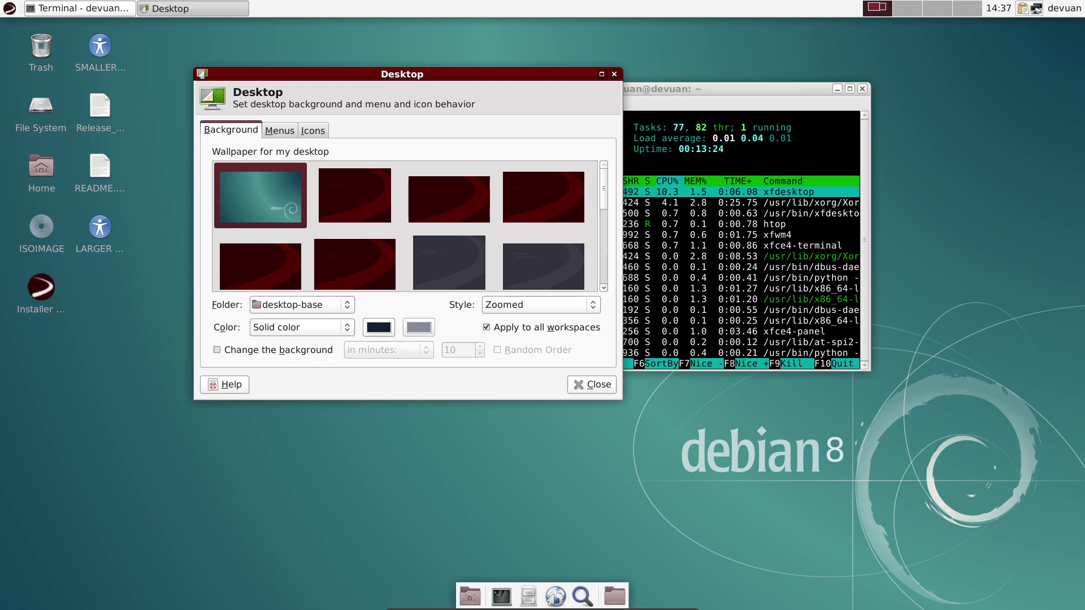
Step: Preview several red Devuan wallpapers on the desktop in turn and browse the rest of the desktop-base wallpaper folder
{"action": "scroll", "coordinate": [411, 226], "scroll_direction": "down", "scroll_amount": 5}
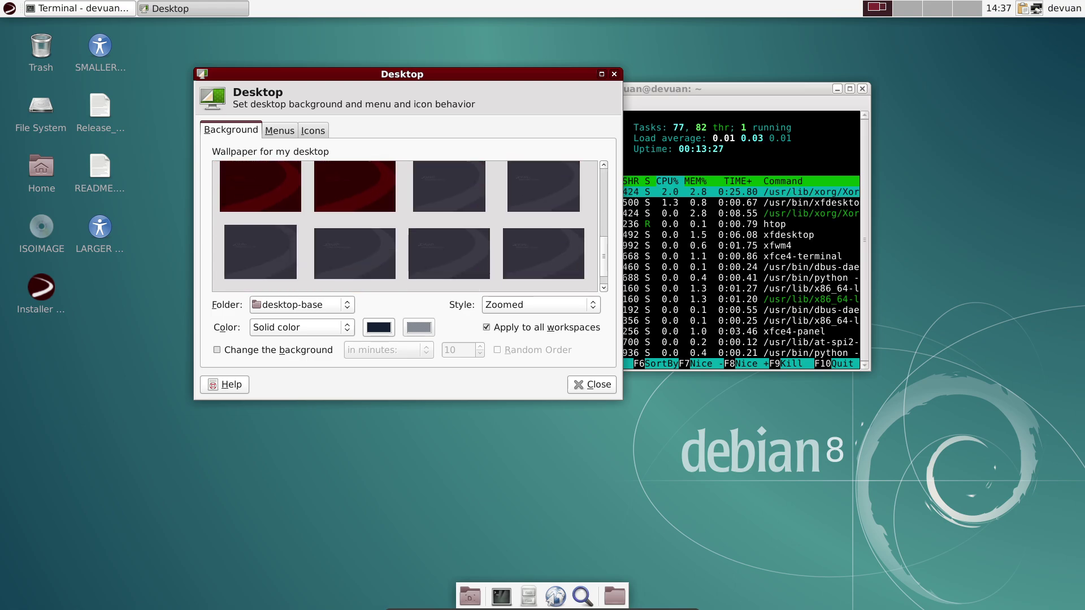
{"action": "scroll", "coordinate": [410, 226], "scroll_direction": "up", "scroll_amount": 1}
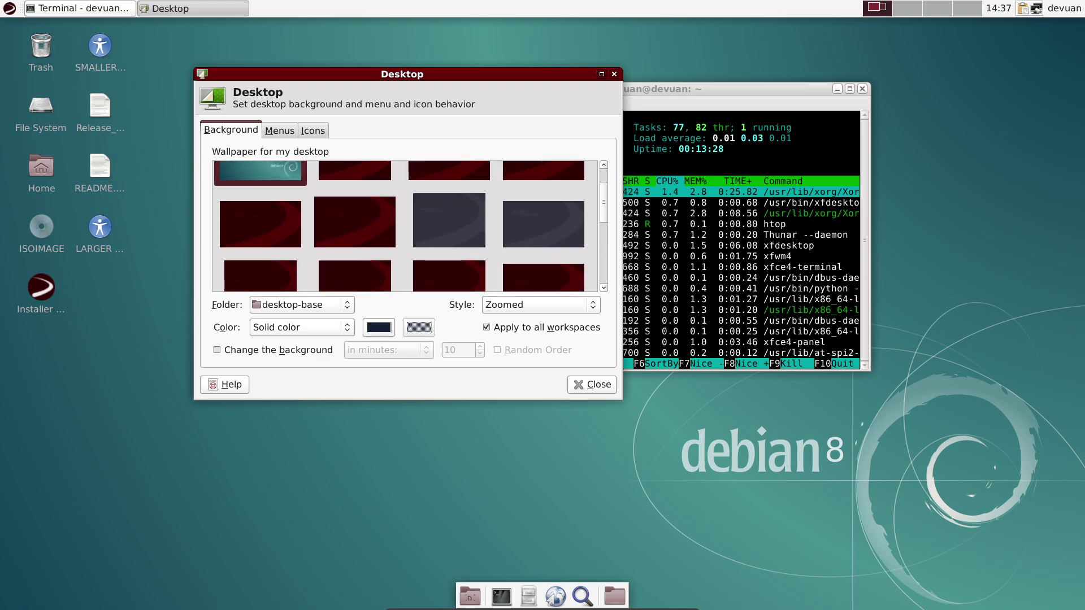
{"action": "scroll", "coordinate": [405, 226], "scroll_direction": "up", "scroll_amount": 2}
{"action": "left_click", "coordinate": [354, 195]}
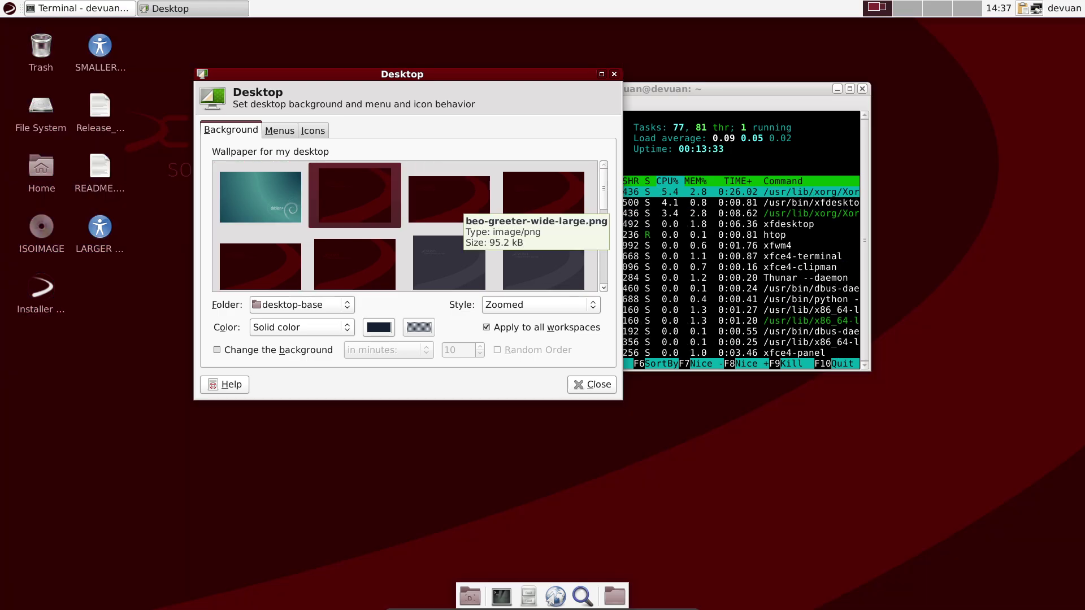
{"action": "left_click", "coordinate": [449, 197]}
{"action": "left_click", "coordinate": [543, 197]}
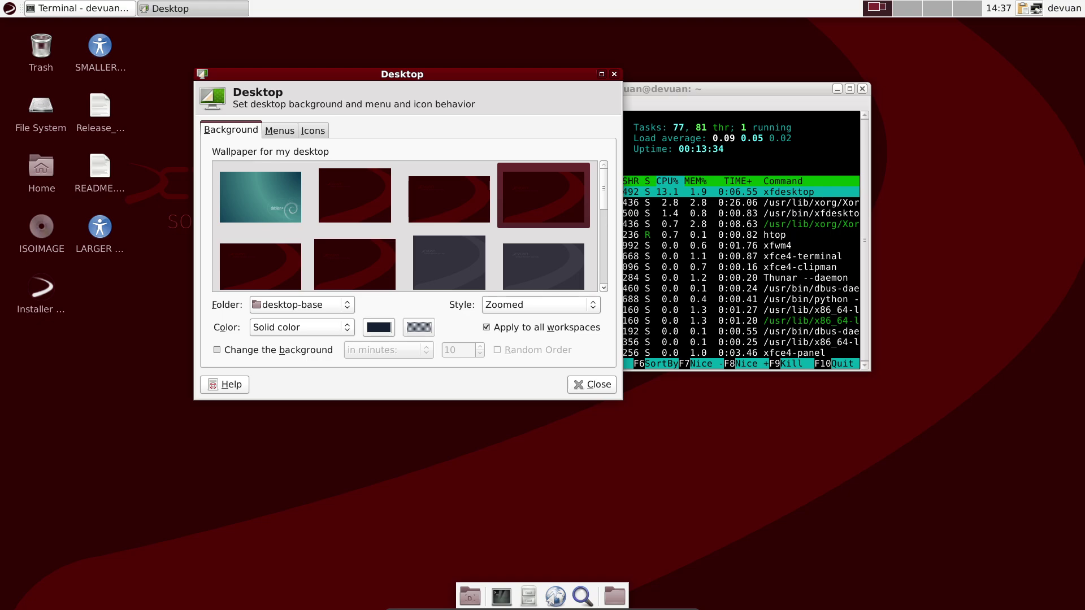
{"action": "left_click", "coordinate": [354, 264]}
{"action": "left_click", "coordinate": [261, 265]}
{"action": "scroll", "coordinate": [260, 266], "scroll_direction": "down", "scroll_amount": 5}
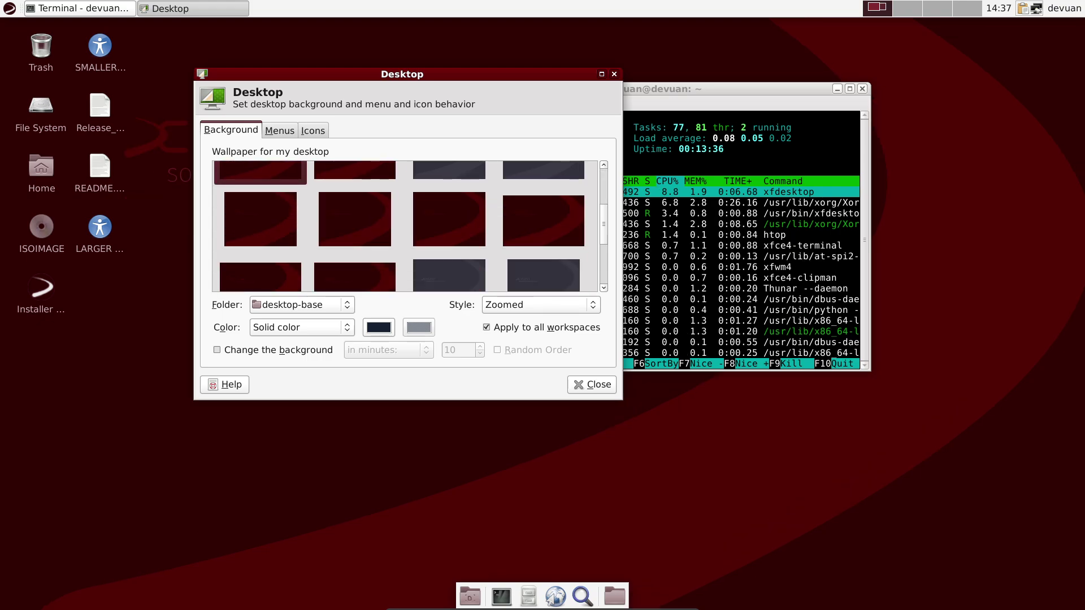
{"action": "scroll", "coordinate": [404, 226], "scroll_direction": "down", "scroll_amount": 3}
{"action": "scroll", "coordinate": [412, 226], "scroll_direction": "down", "scroll_amount": 2}
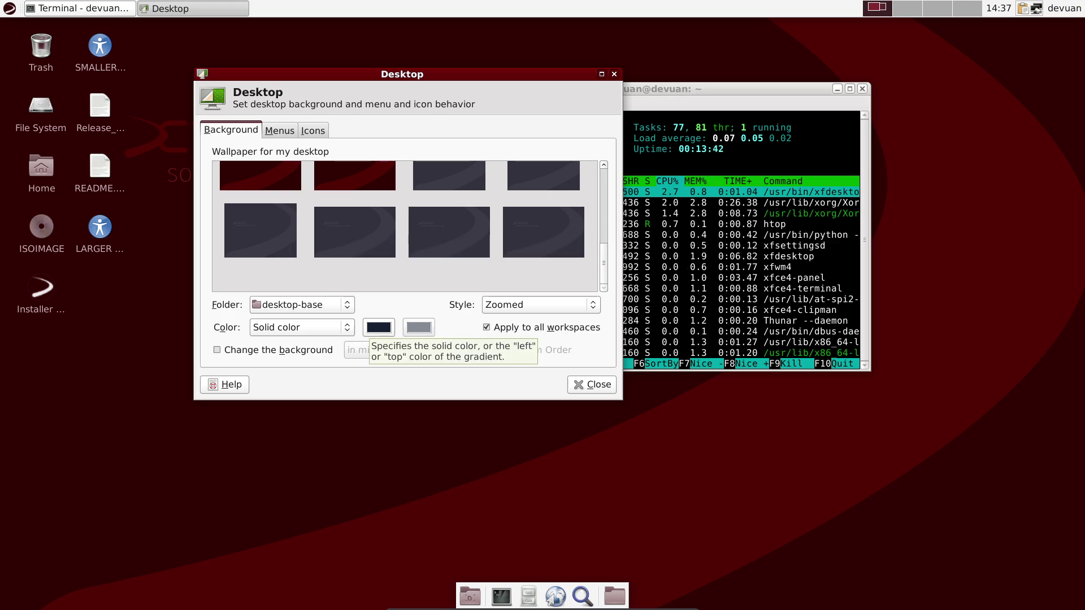
Step: Set the desktop background's colour style to Horizontal gradient
{"action": "left_click", "coordinate": [300, 327]}
{"action": "key", "text": "Down"}
{"action": "key", "text": "Return"}
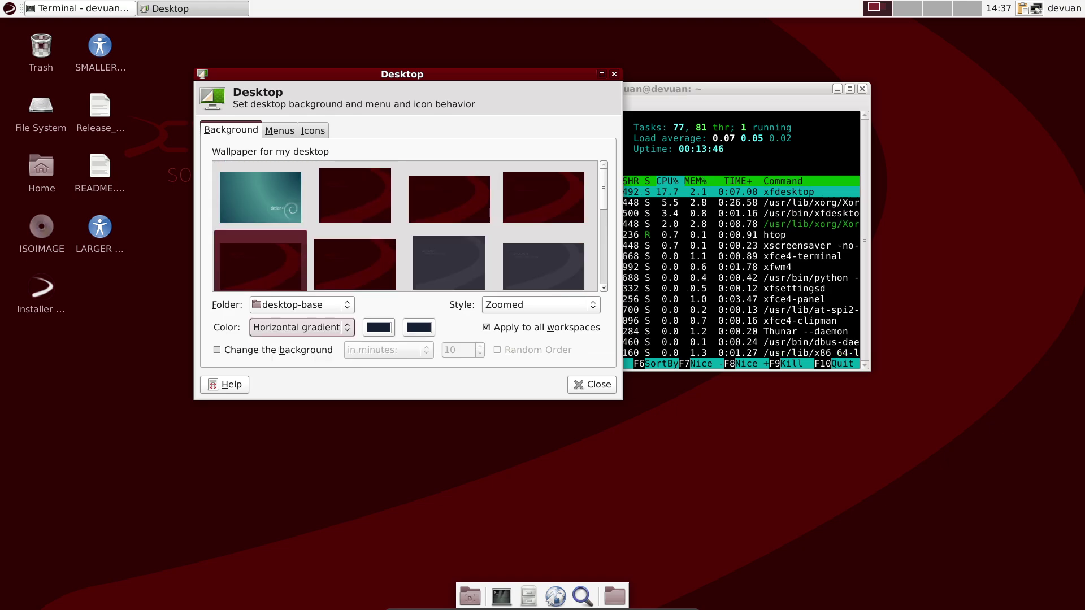
Step: Review the desktop's icon and menu options, and apply the first red Devuan wallpaper beside the teal Debian one
{"action": "key", "text": "ctrl+Page_Down"}
{"action": "key", "text": "ctrl+Page_Down"}
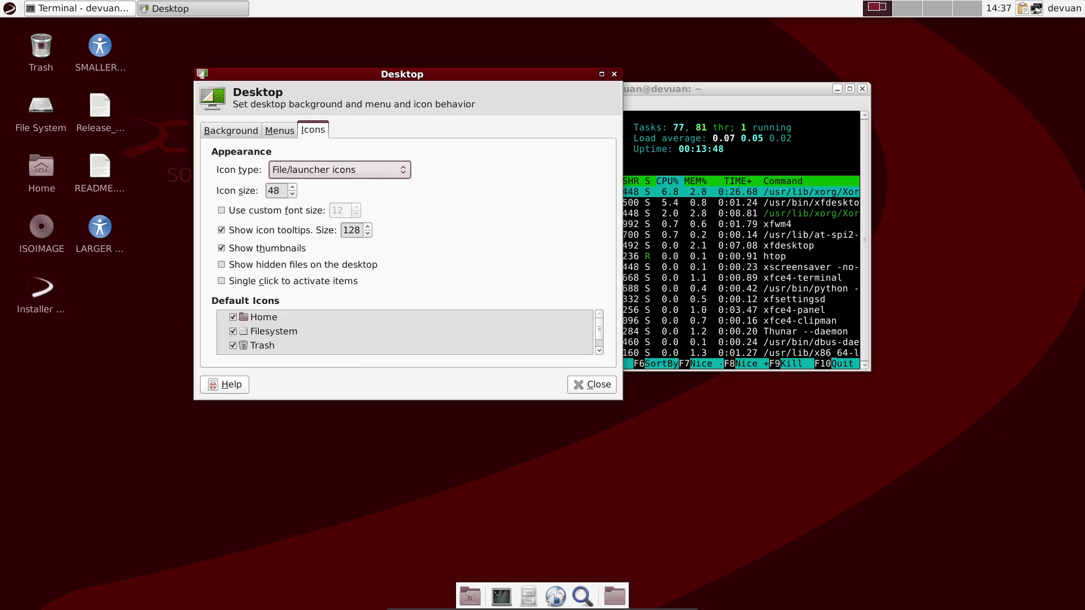
{"action": "key", "text": "ctrl+Page_Down"}
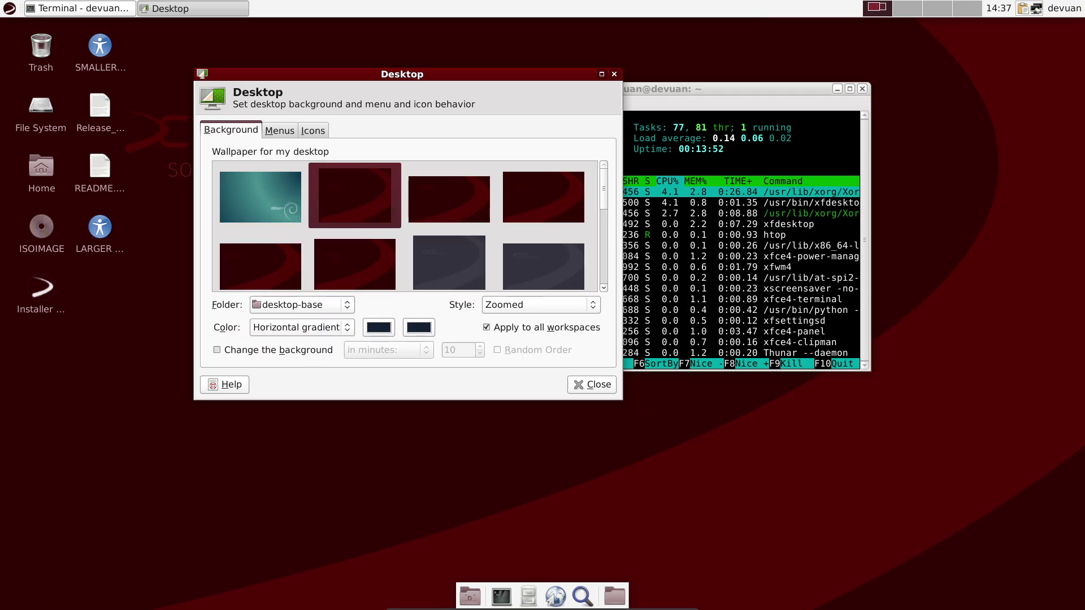
{"action": "key", "text": "ctrl+Page_Down"}
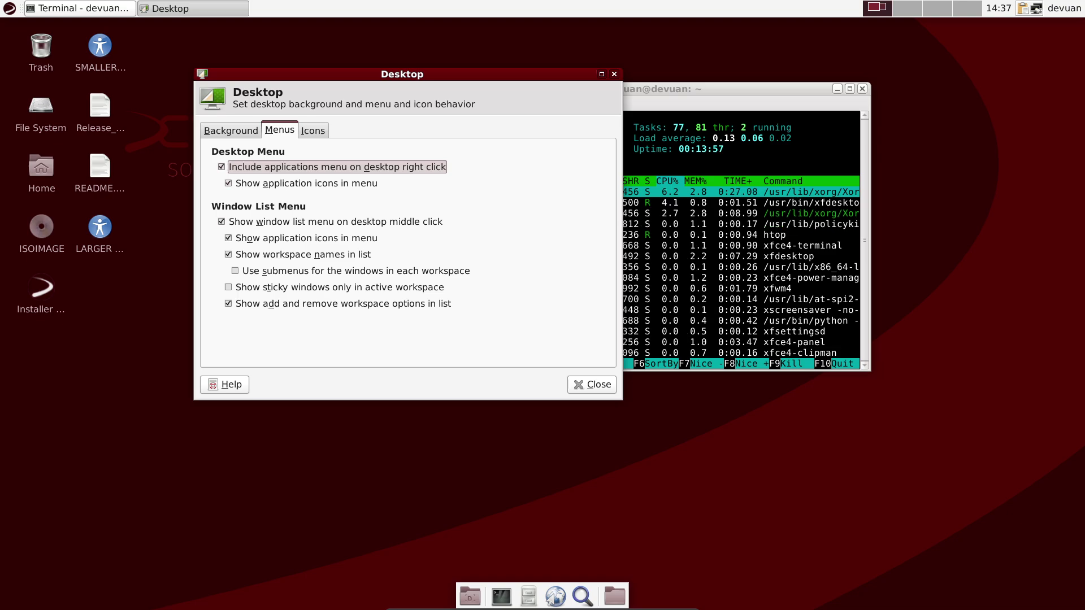
Step: Set the desktop icon size to 55 in the desktop settings
{"action": "key", "text": "ctrl+Page_Down"}
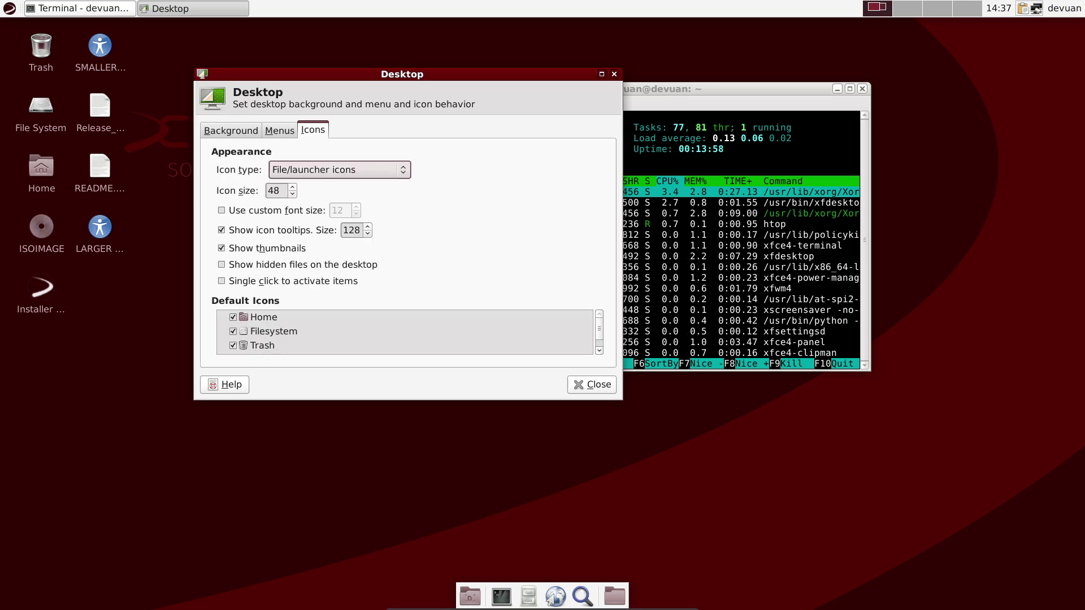
{"action": "key", "text": "Tab"}
{"action": "key", "text": "Up"}
{"action": "key", "text": "Up"}
{"action": "key", "text": "Up"}
{"action": "key", "text": "Up"}
{"action": "key", "text": "Up"}
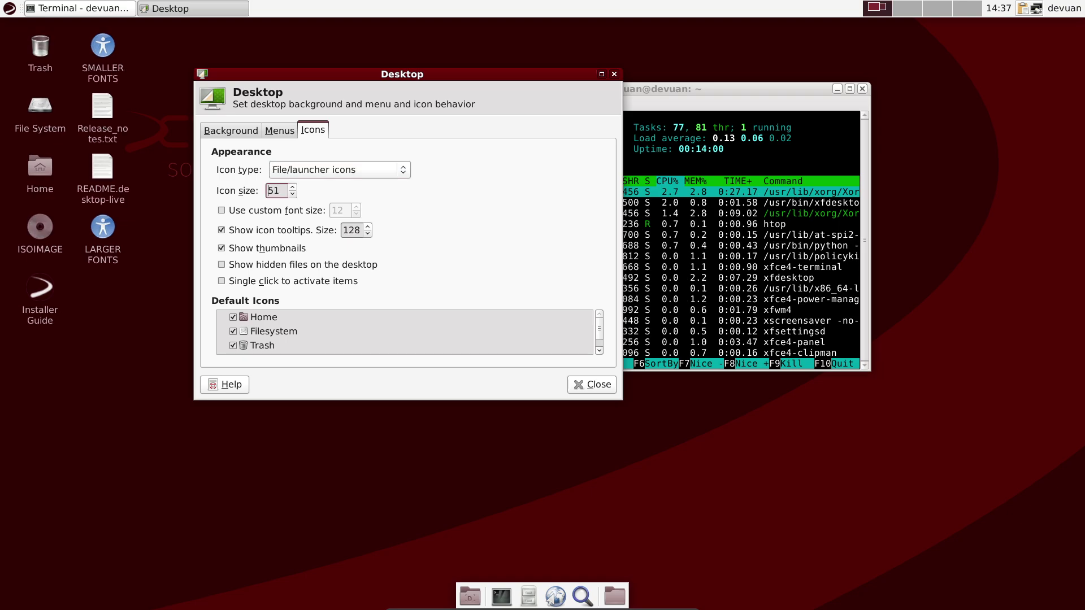
{"action": "key", "text": "Up"}
{"action": "key", "text": "Up"}
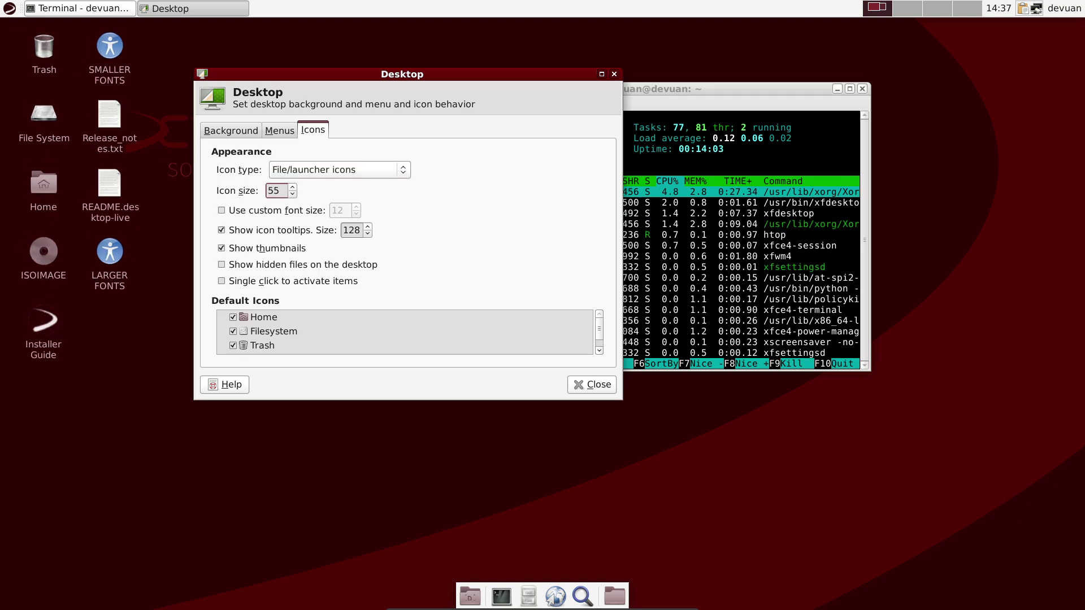
Step: Look through the available desktop icon types, keep File/launcher icons, and close the desktop settings
{"action": "key", "text": "shift+Tab"}
{"action": "key", "text": "space"}
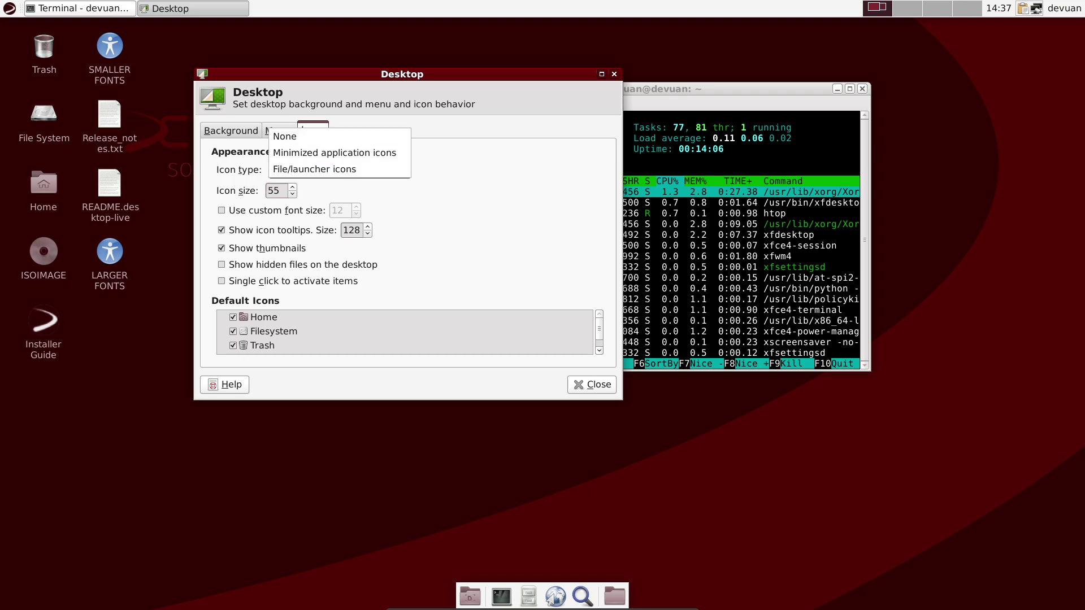
{"action": "key", "text": "Return"}
{"action": "key", "text": "Escape"}
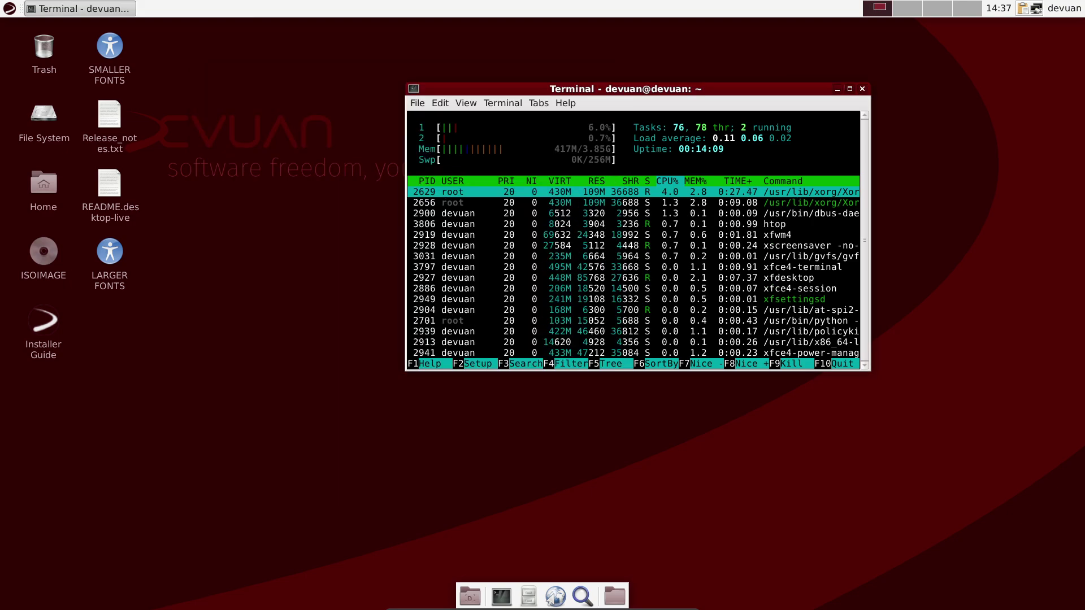
Step: Open the Settings Manager from the applications menu, move its window away from the terminal, and open the Appearance settings
{"action": "key", "text": "alt+F1"}
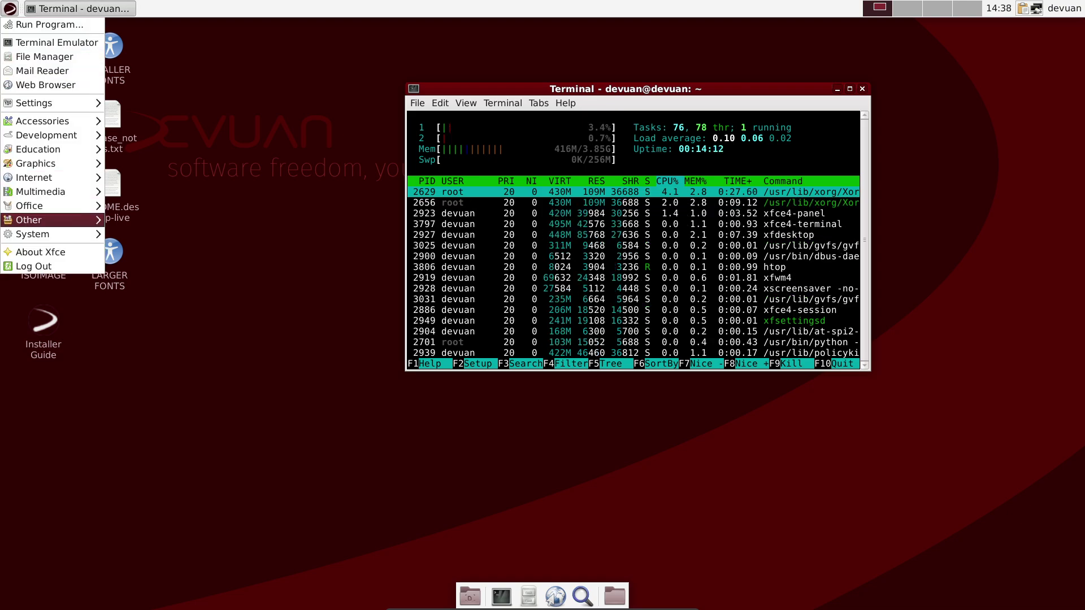
{"action": "mouse_move", "coordinate": [34, 234]}
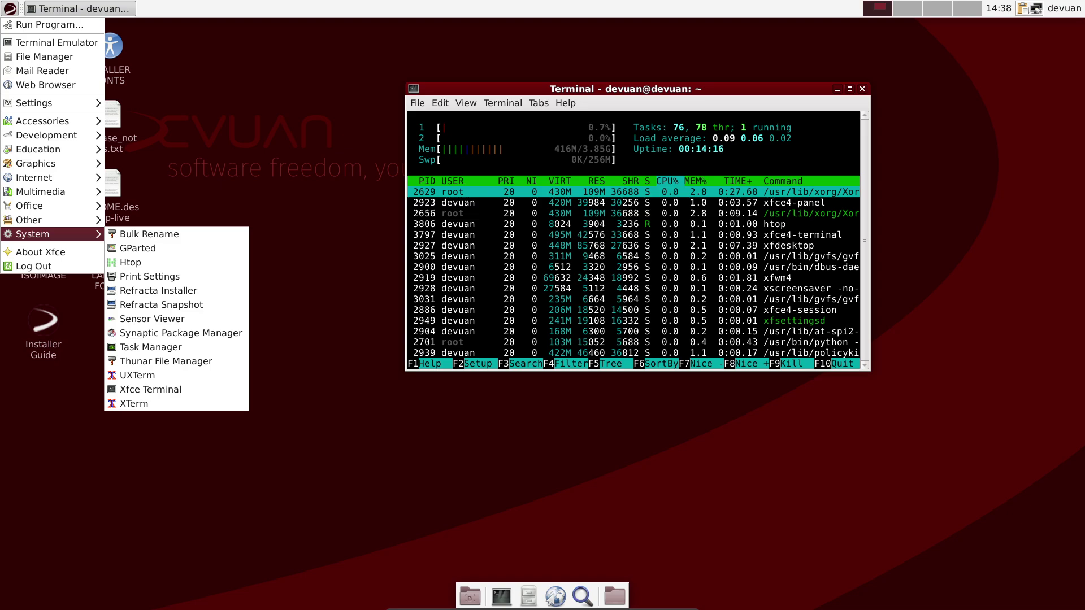
{"action": "mouse_move", "coordinate": [34, 103]}
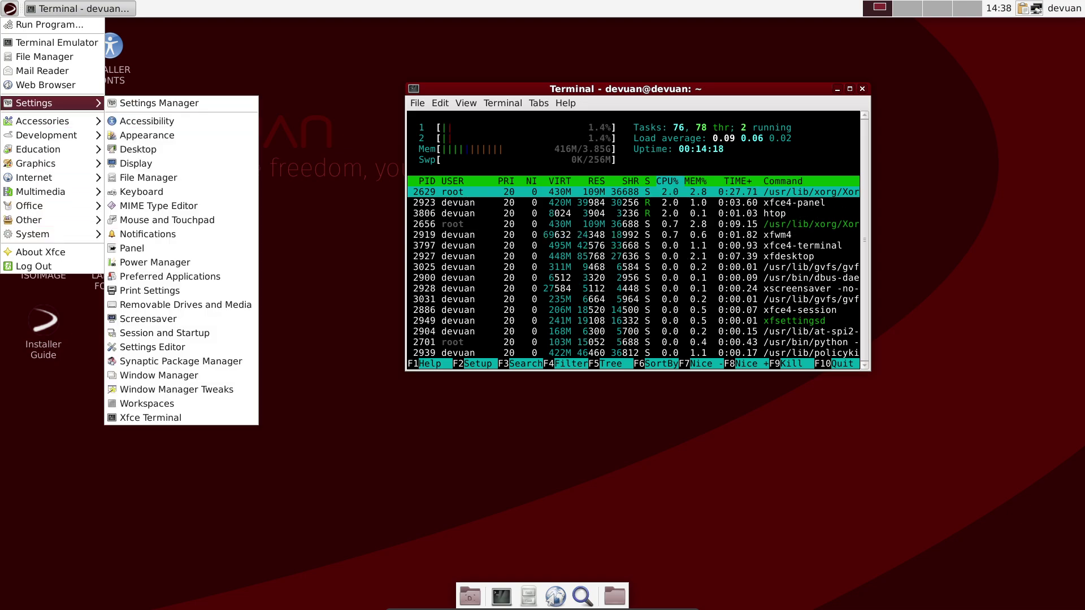
{"action": "key", "text": "Return"}
{"action": "left_click_drag", "start_coordinate": [536, 157], "coordinate": [329, 82]}
{"action": "left_click", "coordinate": [218, 160]}
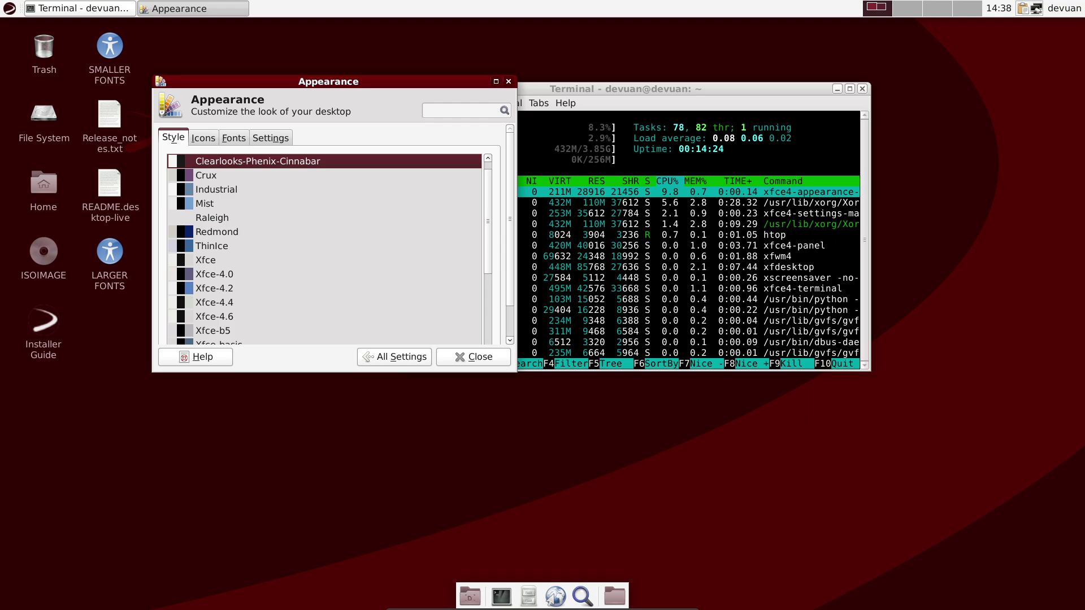
Step: Try out the Crux, Industrial, Clearlooks-Phenix-Cinnabar and Xfce-4.2 interface styles
{"action": "left_click", "coordinate": [206, 176]}
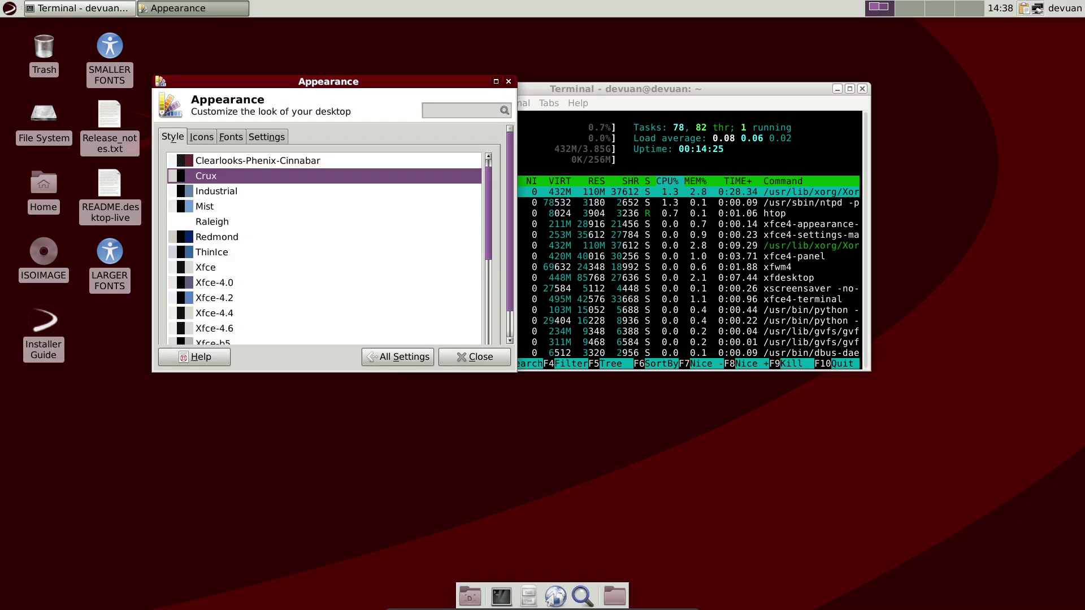
{"action": "left_click", "coordinate": [217, 191]}
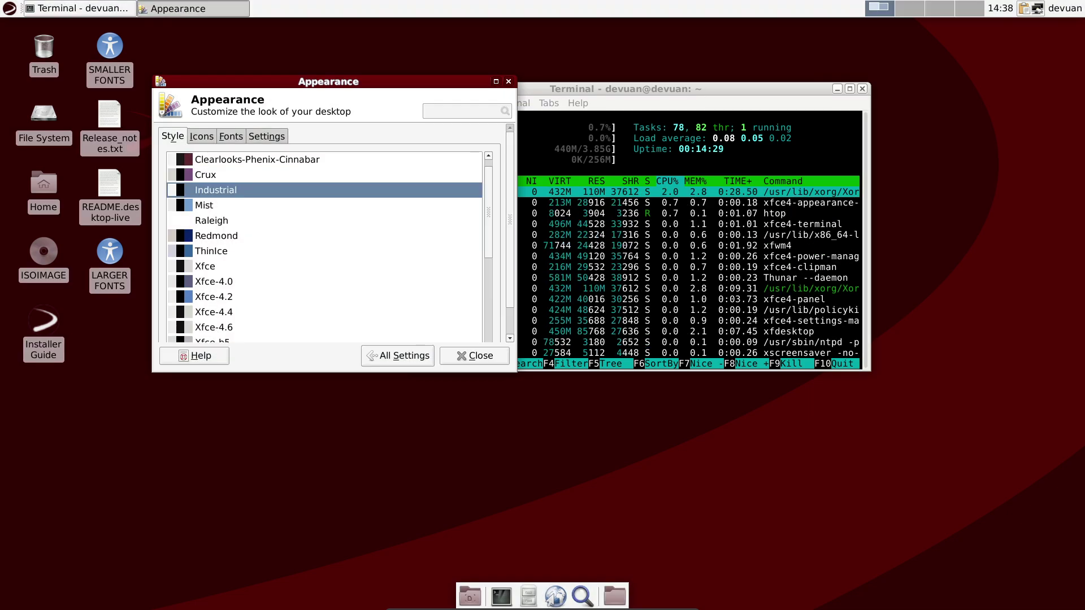
{"action": "left_click", "coordinate": [257, 160]}
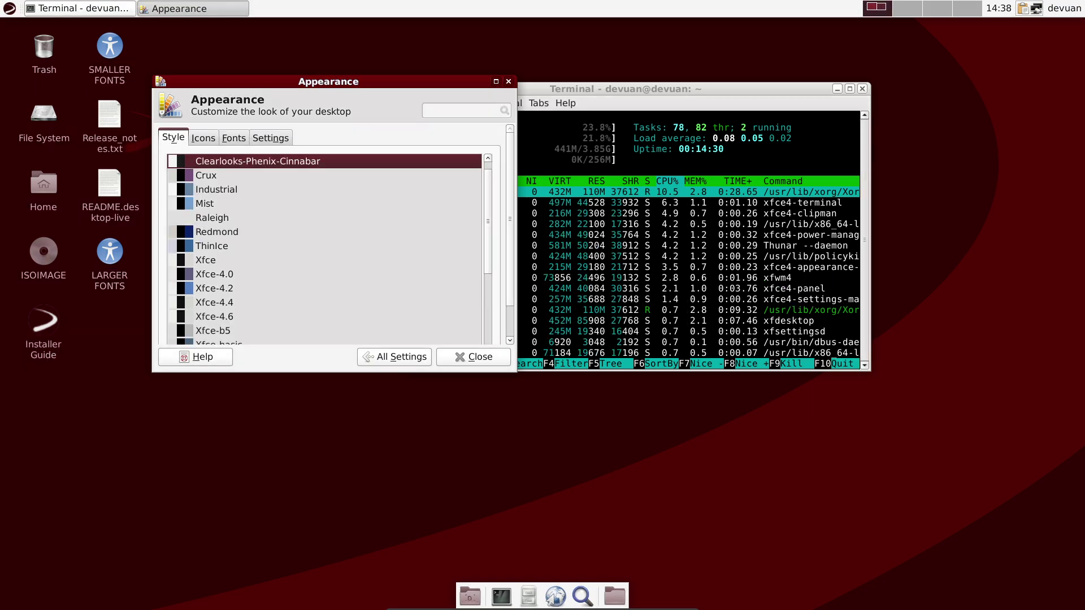
{"action": "left_click", "coordinate": [216, 190]}
{"action": "scroll", "coordinate": [216, 198], "scroll_direction": "down", "scroll_amount": 3}
{"action": "left_click", "coordinate": [217, 210]}
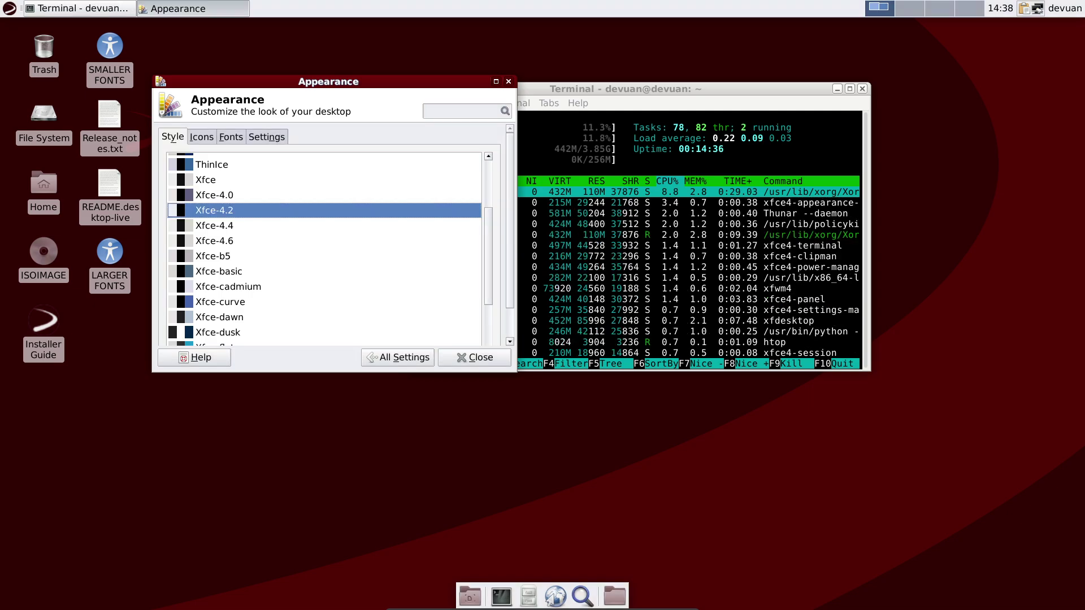
Step: Preview further interface styles by stepping down through the Xfce themes and back up to the start of the list
{"action": "key", "text": "Down"}
{"action": "key", "text": "Down"}
{"action": "key", "text": "Down"}
{"action": "key", "text": "Down"}
{"action": "key", "text": "Down"}
{"action": "key", "text": "Down"}
{"action": "key", "text": "Down"}
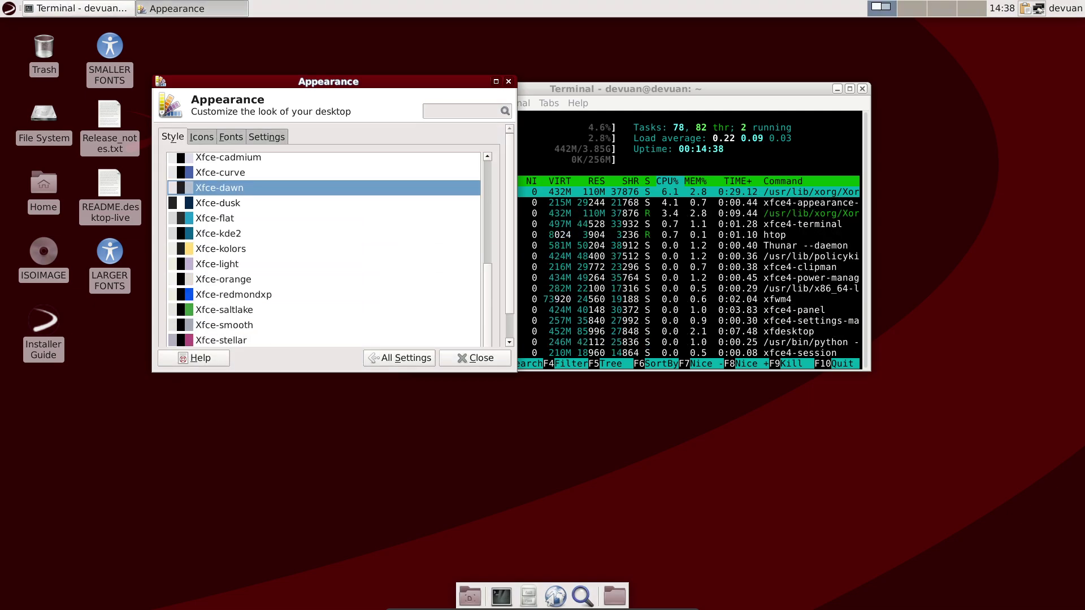
{"action": "key", "text": "Up"}
{"action": "key", "text": "Up"}
{"action": "key", "text": "Up"}
{"action": "key", "text": "Up"}
{"action": "key", "text": "Up"}
{"action": "key", "text": "Up"}
{"action": "key", "text": "Up"}
{"action": "key", "text": "Up"}
{"action": "key", "text": "Up"}
{"action": "key", "text": "Up"}
{"action": "key", "text": "Up"}
{"action": "key", "text": "Up"}
{"action": "key", "text": "Up"}
{"action": "key", "text": "Up"}
{"action": "key", "text": "Up"}
{"action": "key", "text": "Up"}
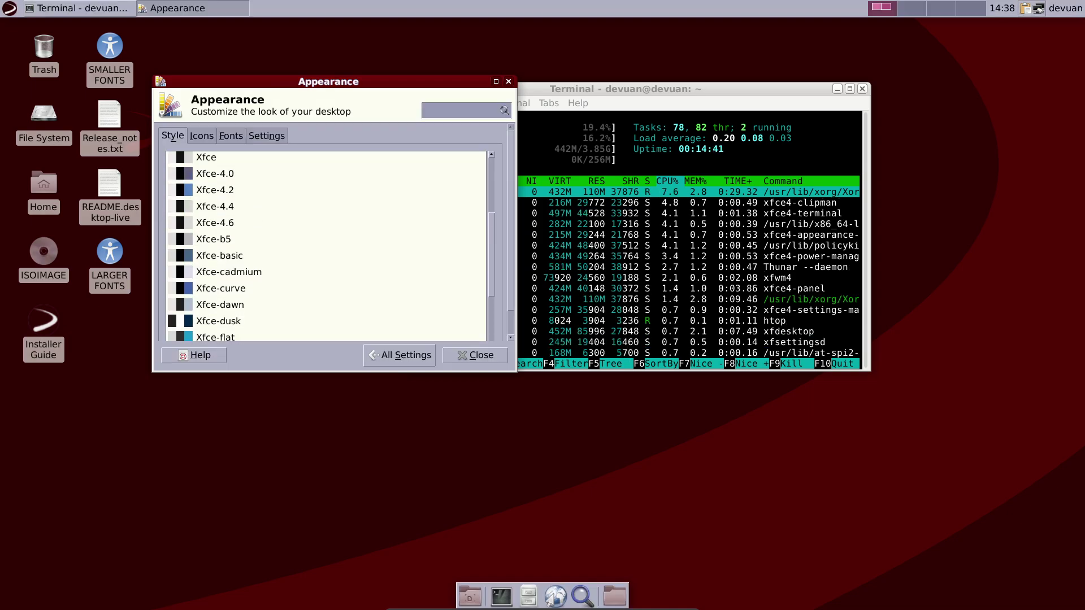
Step: Step down the style list from Clearlooks-Phenix-Cinnabar and apply the Xfce-4.2 style
{"action": "key", "text": "Down"}
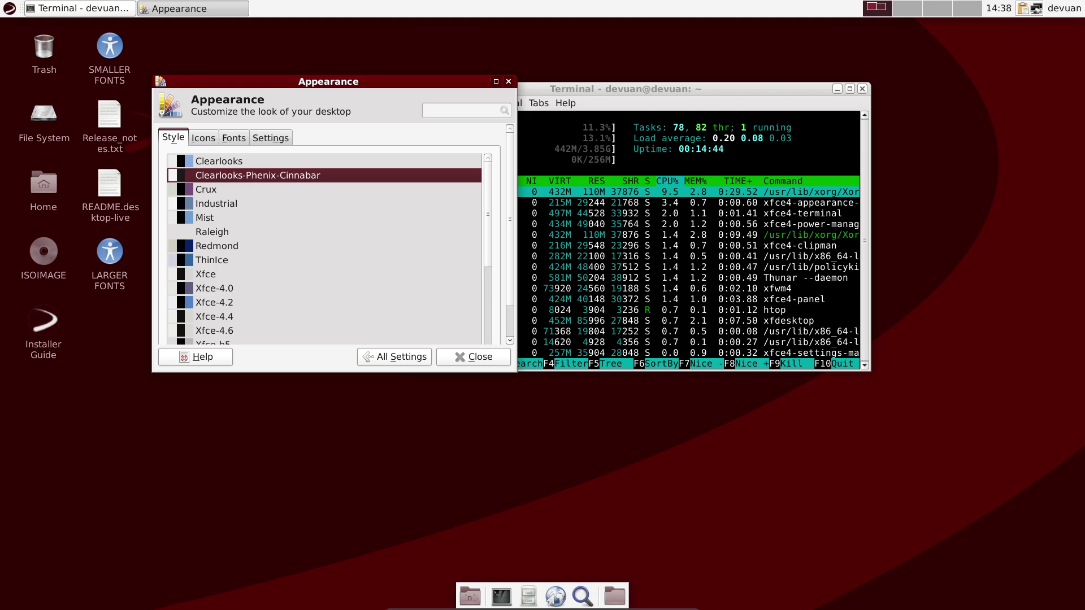
{"action": "key", "text": "Down"}
{"action": "key", "text": "Down"}
{"action": "key", "text": "Down"}
{"action": "key", "text": "Down"}
{"action": "key", "text": "Down"}
{"action": "key", "text": "Down"}
{"action": "key", "text": "Down"}
{"action": "key", "text": "Down"}
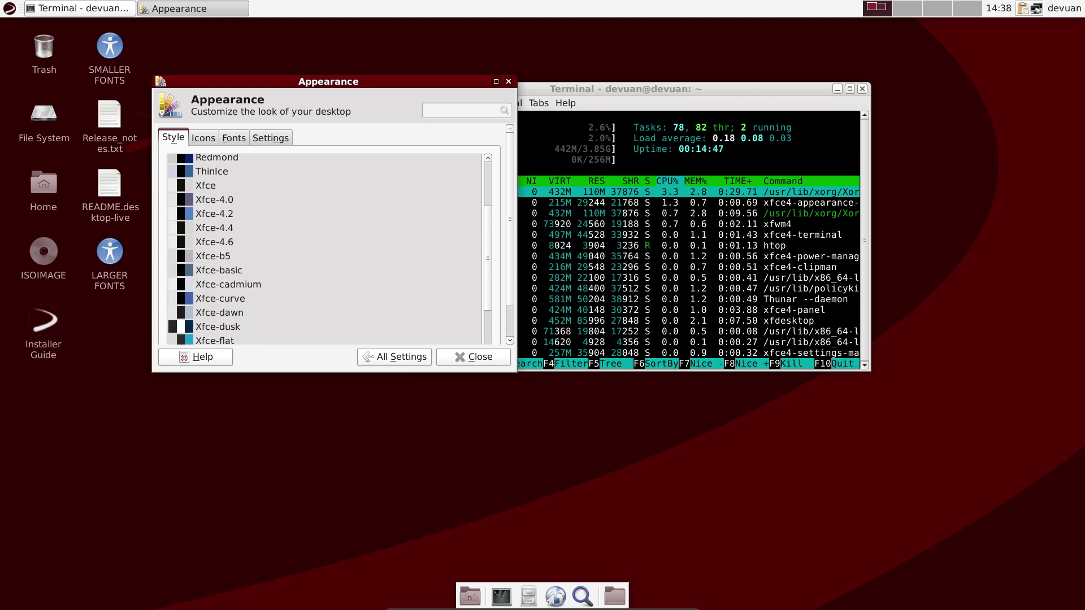
{"action": "key", "text": "Down"}
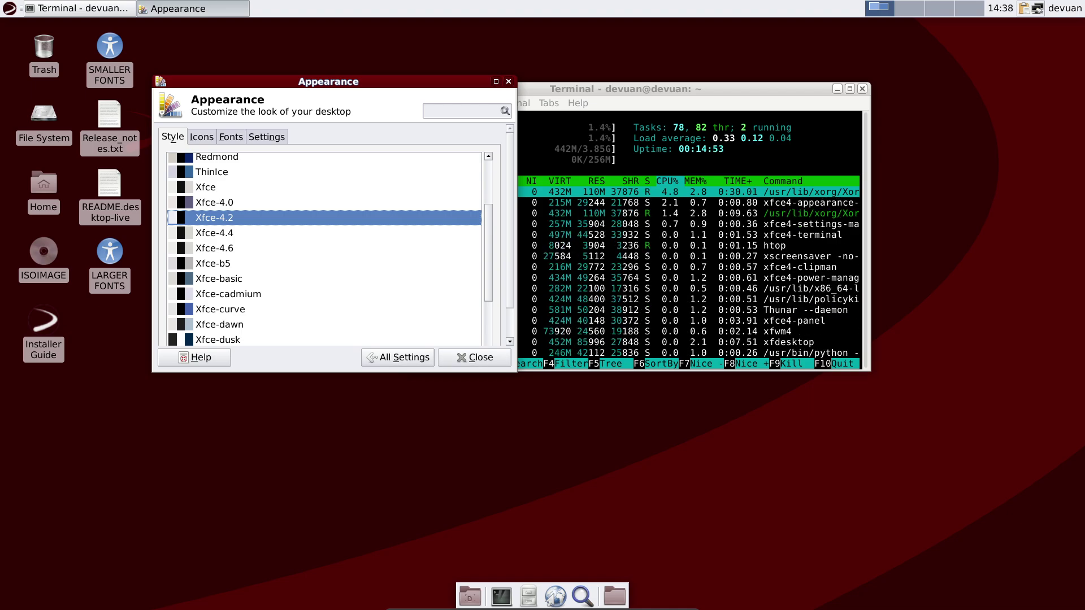
Step: Review the font, general and icon theme options of the Appearance settings
{"action": "key", "text": "ctrl+Page_Down"}
{"action": "key", "text": "ctrl+Page_Down"}
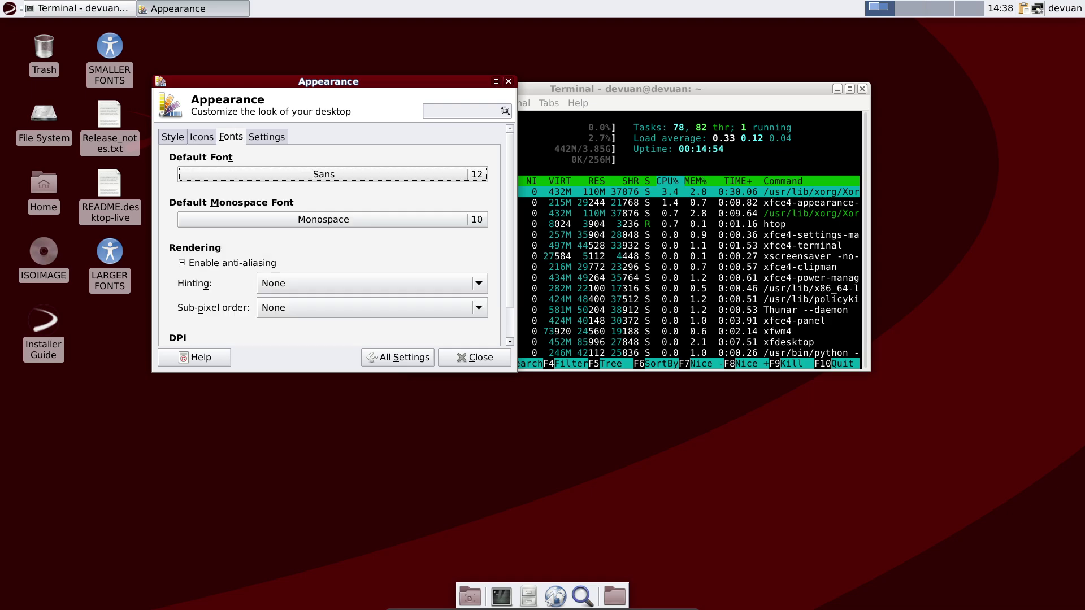
{"action": "key", "text": "ctrl+Page_Down"}
{"action": "key", "text": "ctrl+Page_Up"}
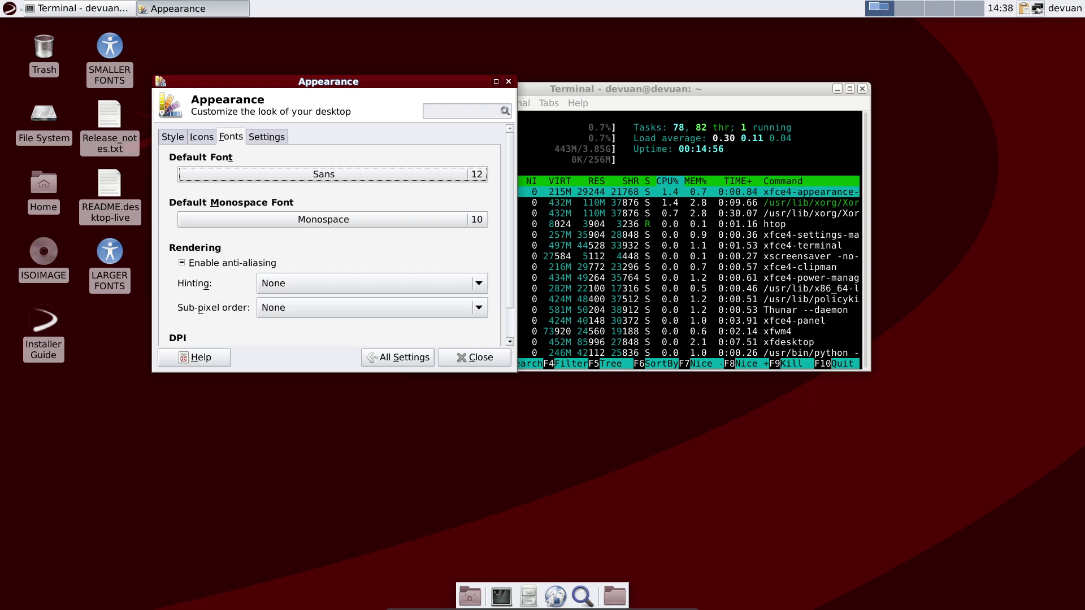
{"action": "key", "text": "ctrl+Page_Up"}
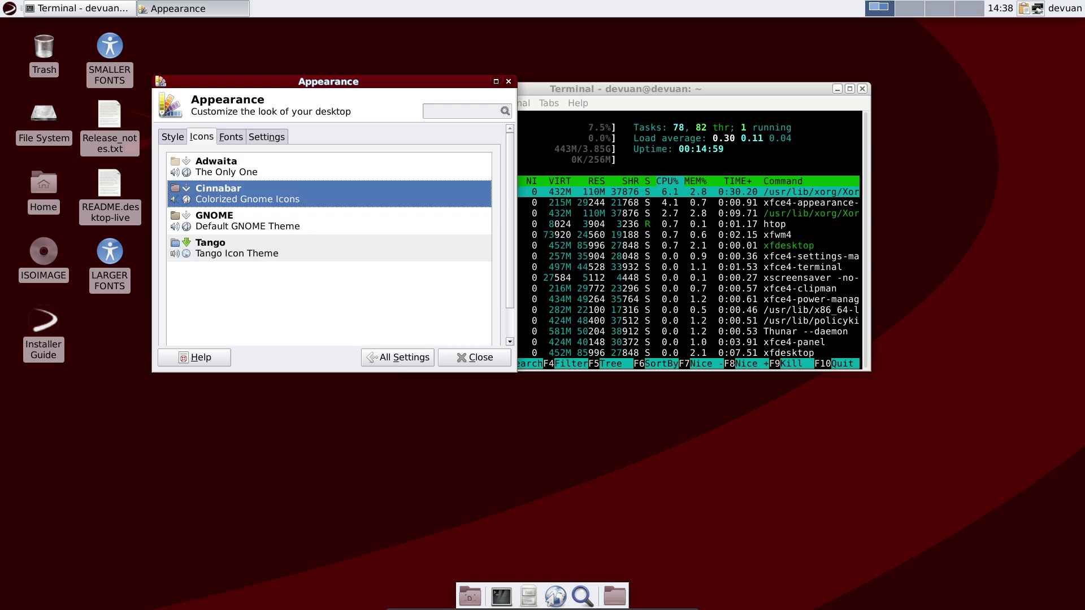
Step: Return to the settings overview, open Window Manager Tweaks, and review its focus, compositor, placement, workspace and accessibility options
{"action": "key", "text": "alt+s"}
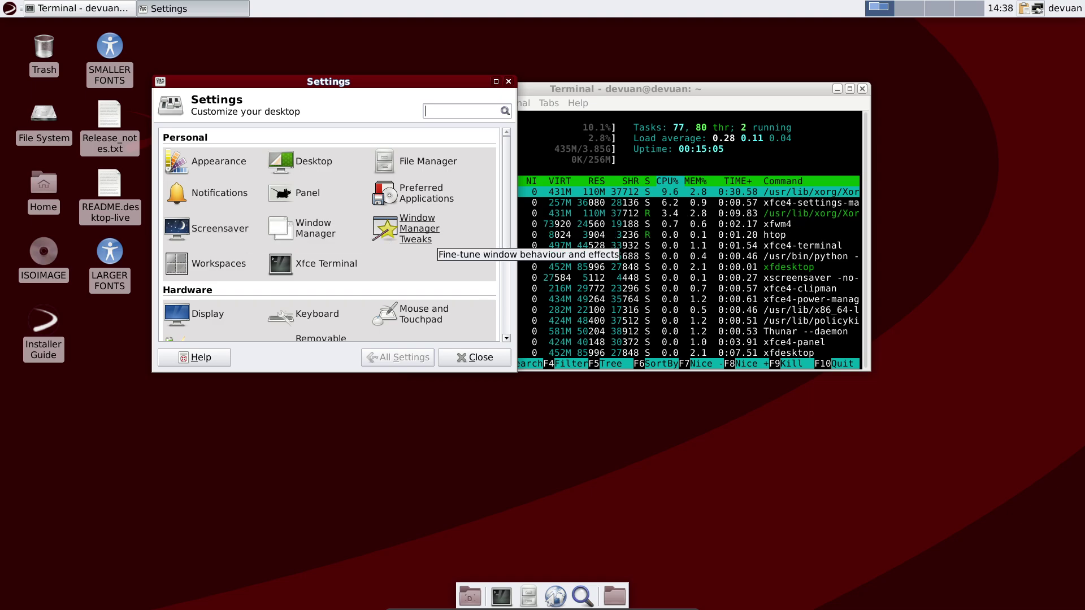
{"action": "left_click", "coordinate": [421, 237]}
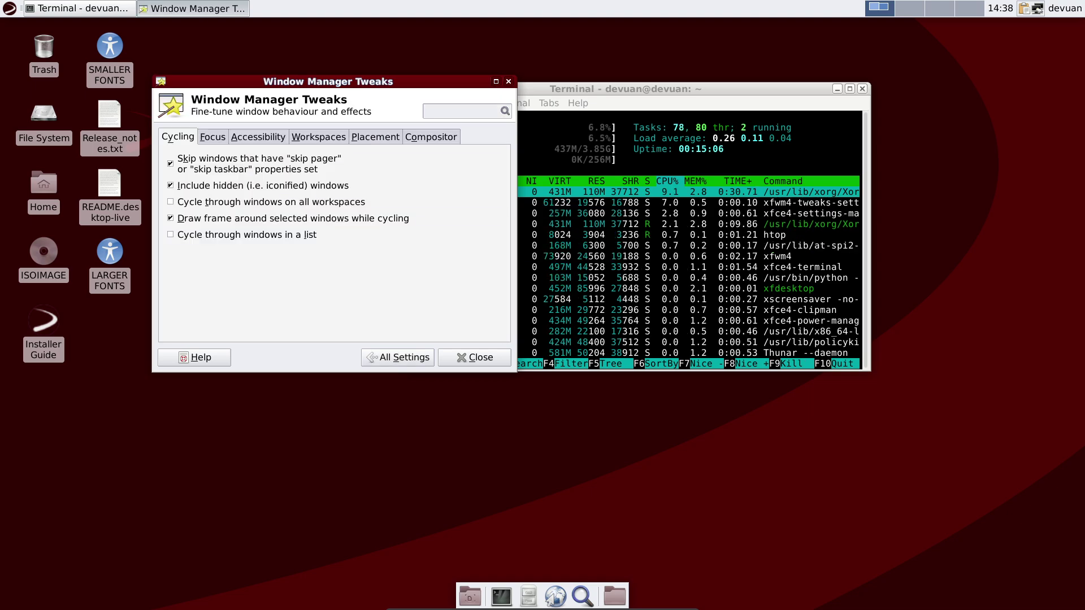
{"action": "key", "text": "alt+f"}
{"action": "key", "text": "alt+o"}
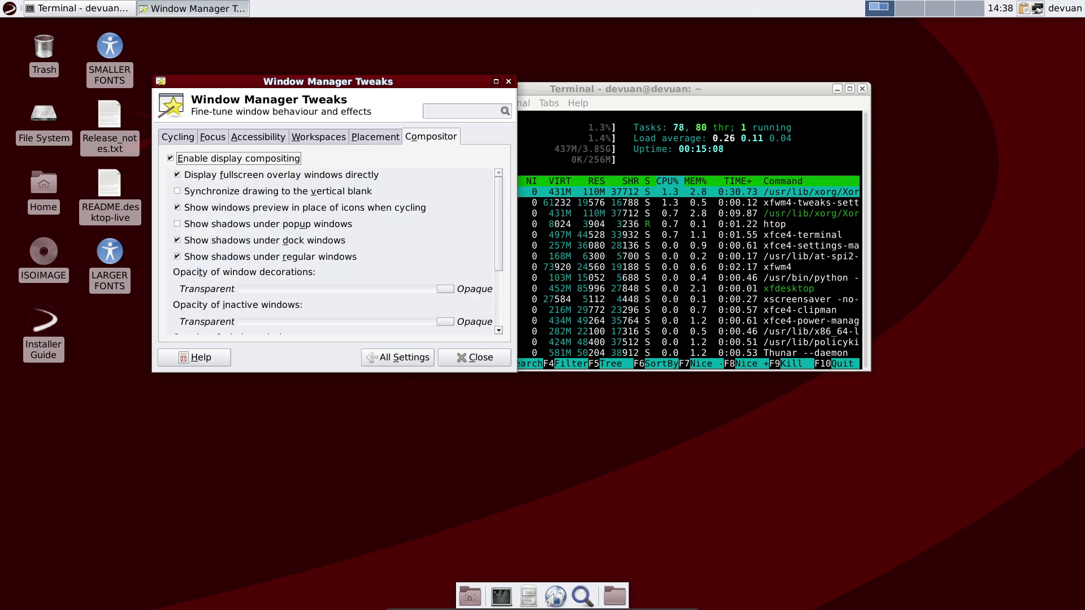
{"action": "key", "text": "alt+p"}
{"action": "key", "text": "alt+w"}
{"action": "key", "text": "alt+a"}
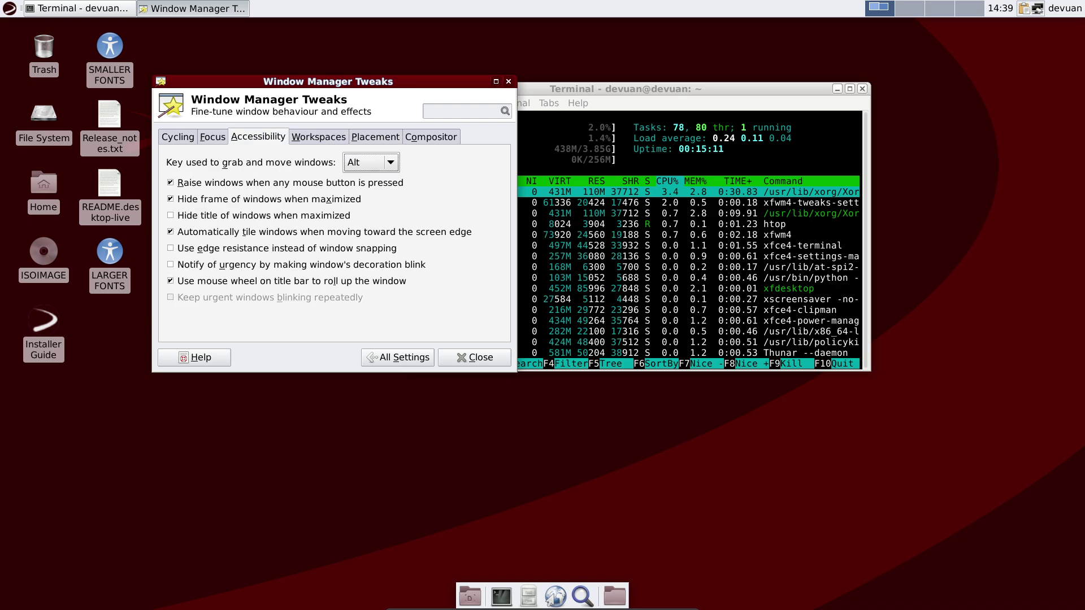
Step: Review the workspaces and window cycling options of Window Manager Tweaks, then return to the settings overview and look through its categories
{"action": "key", "text": "alt+w"}
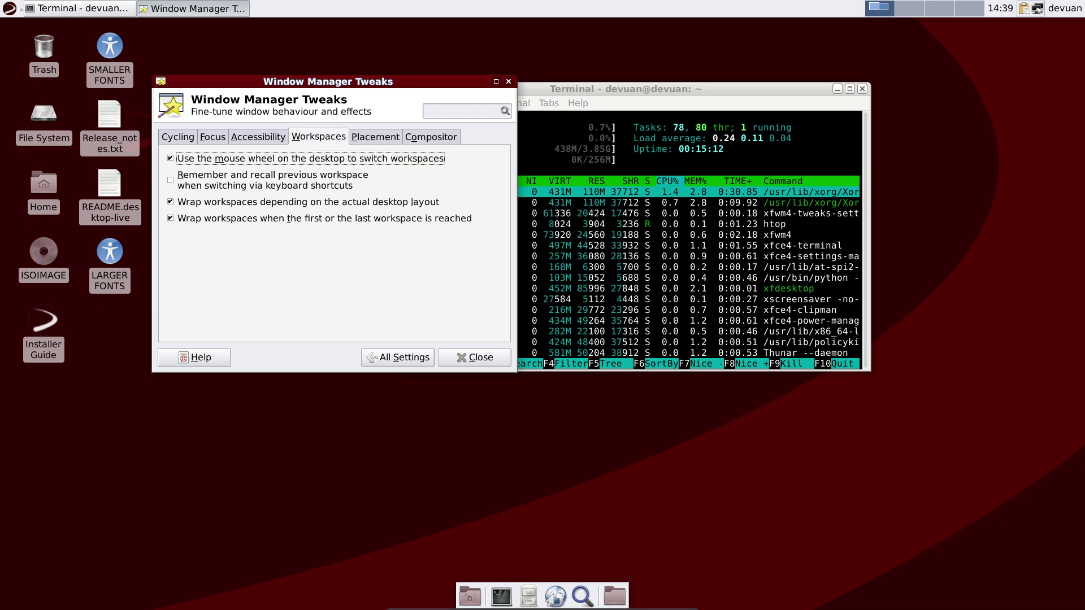
{"action": "key", "text": "alt+a"}
{"action": "key", "text": "alt+c"}
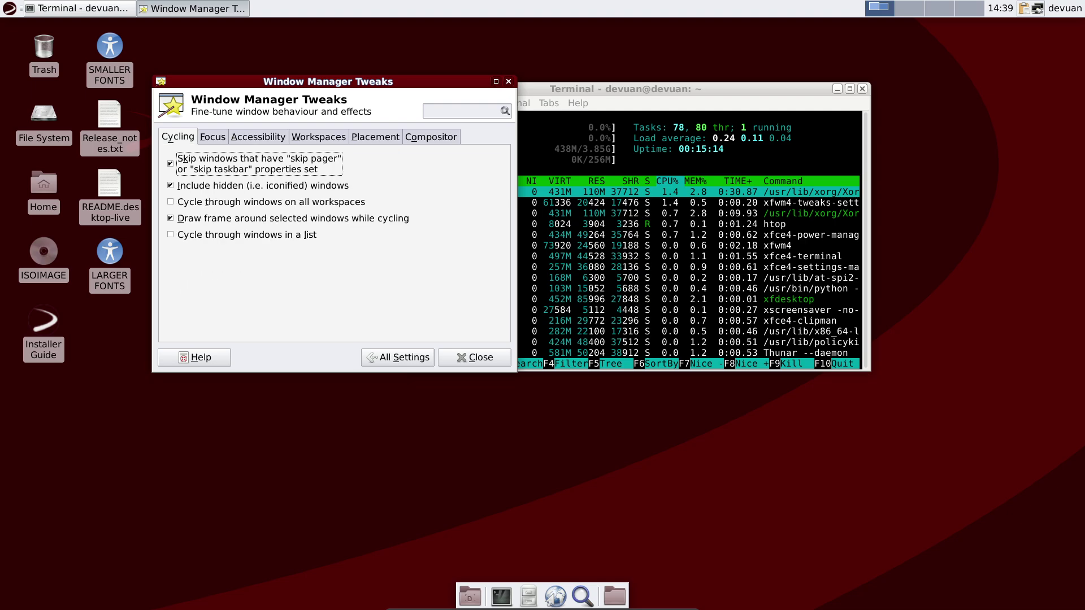
{"action": "key", "text": "alt+s"}
{"action": "scroll", "coordinate": [330, 235], "scroll_direction": "down", "scroll_amount": 4}
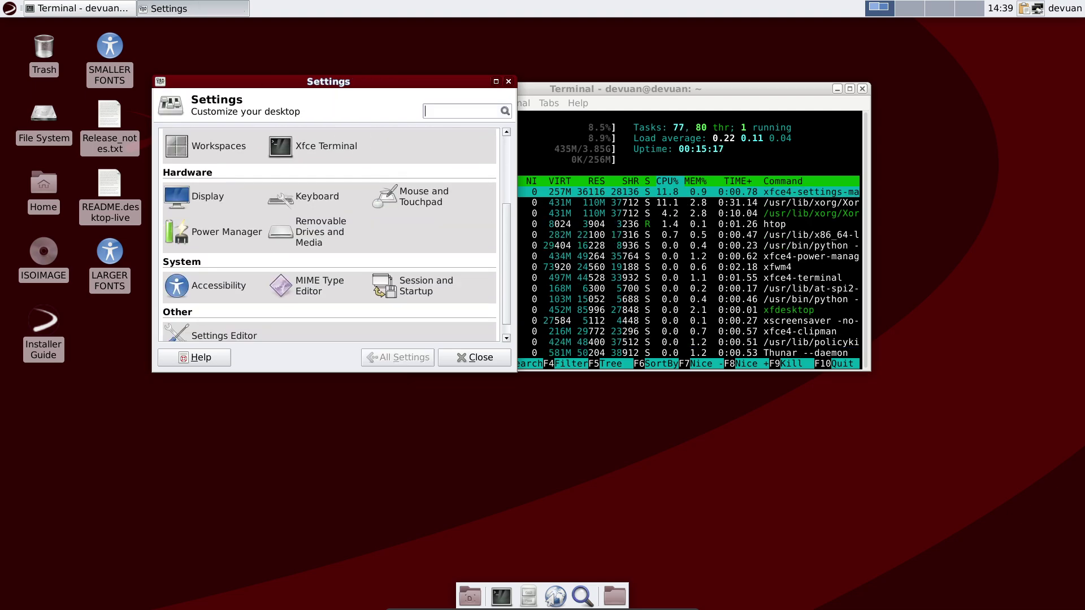
{"action": "scroll", "coordinate": [317, 249], "scroll_direction": "up", "scroll_amount": 4}
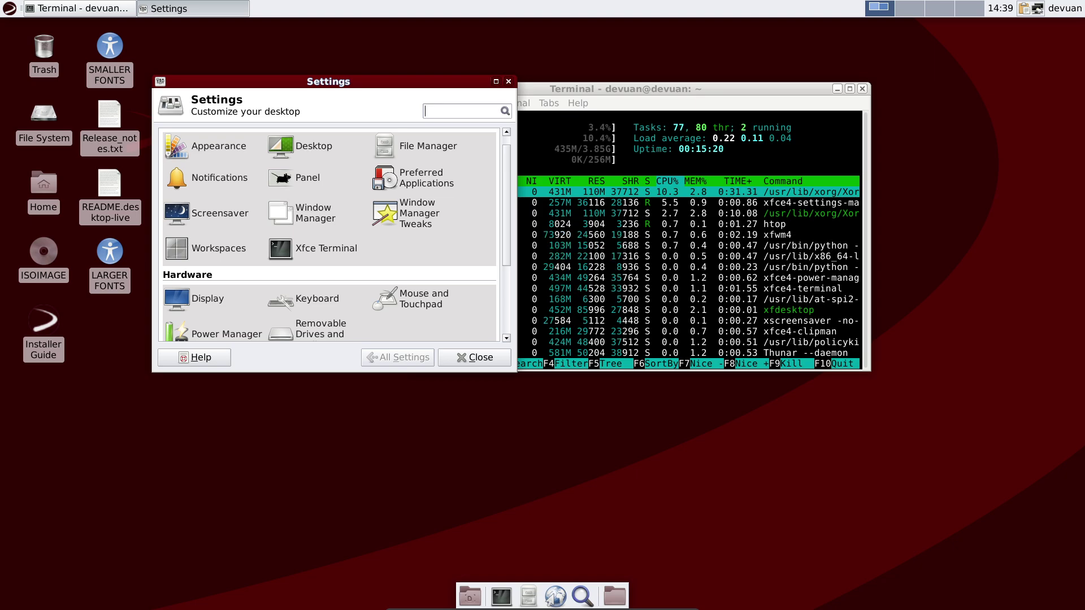
Step: Revisit the Appearance and Desktop settings briefly, returning to the settings overview after each
{"action": "left_click", "coordinate": [203, 146]}
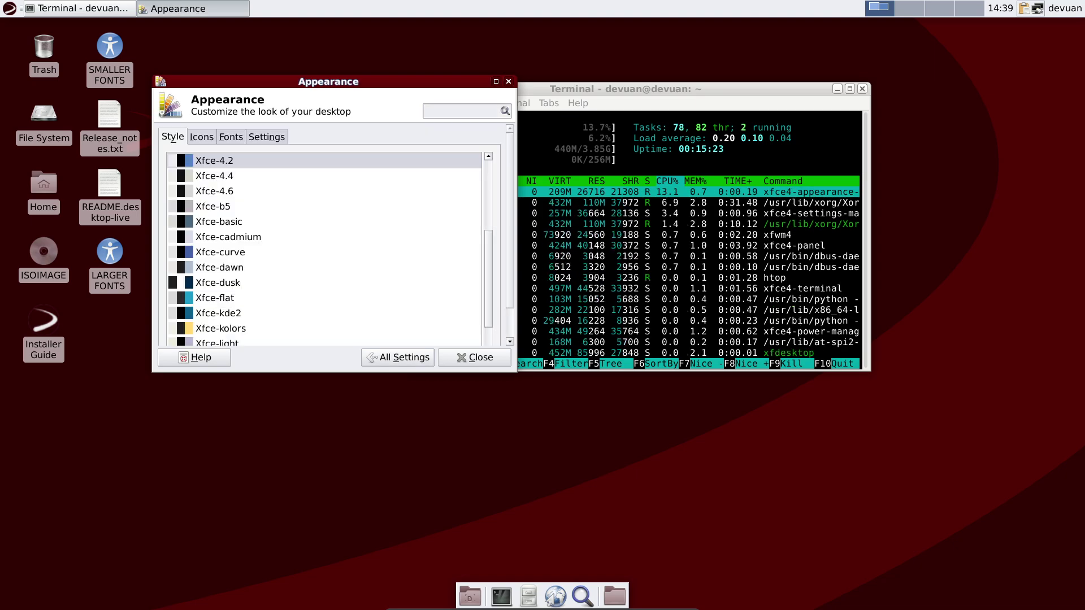
{"action": "left_click", "coordinate": [397, 357]}
{"action": "left_click", "coordinate": [305, 146]}
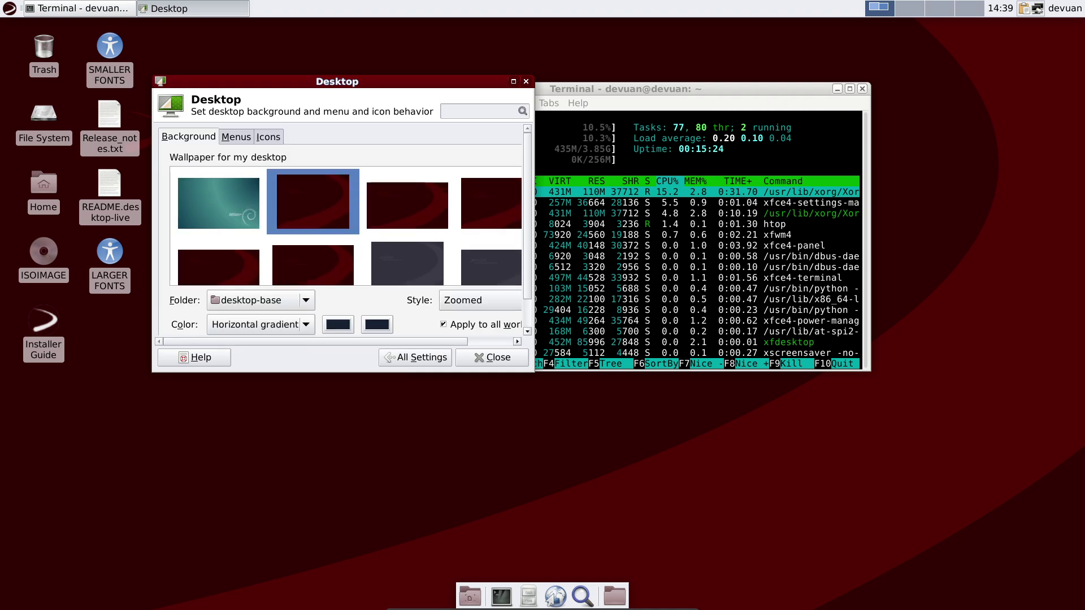
{"action": "left_click", "coordinate": [397, 357]}
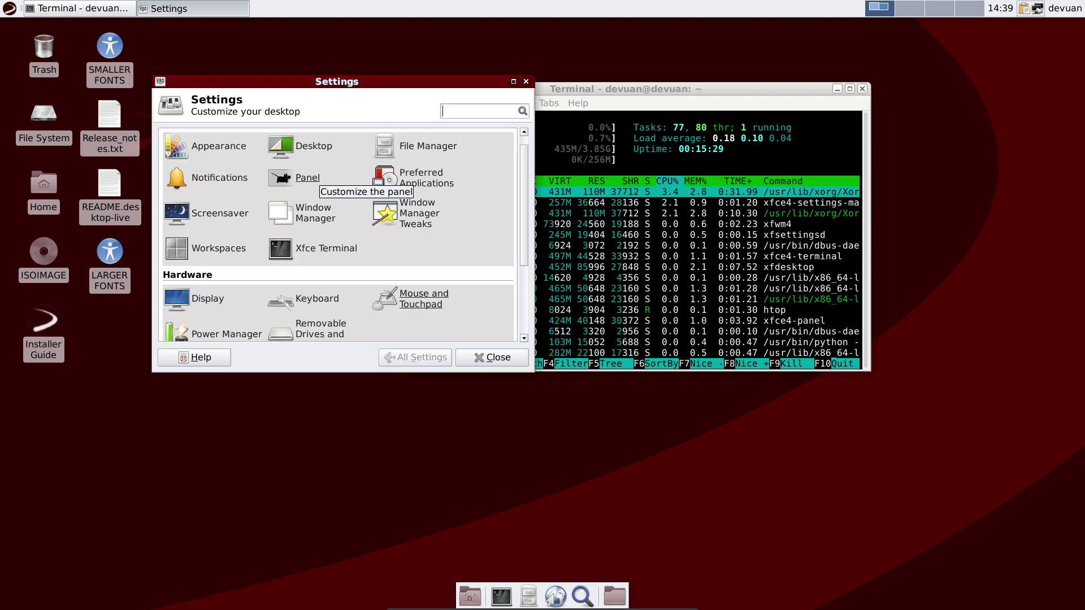
Step: View and close the Screensaver preferences, then check Window Manager Tweaks again and return to the settings overview
{"action": "left_click", "coordinate": [220, 213]}
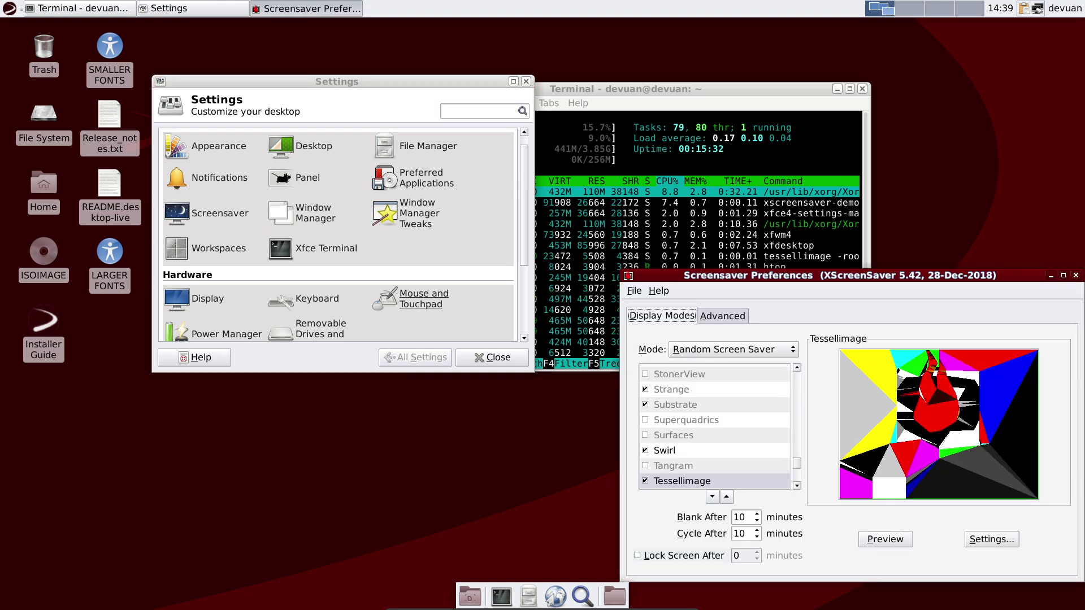
{"action": "left_click_drag", "start_coordinate": [791, 276], "coordinate": [485, 184]}
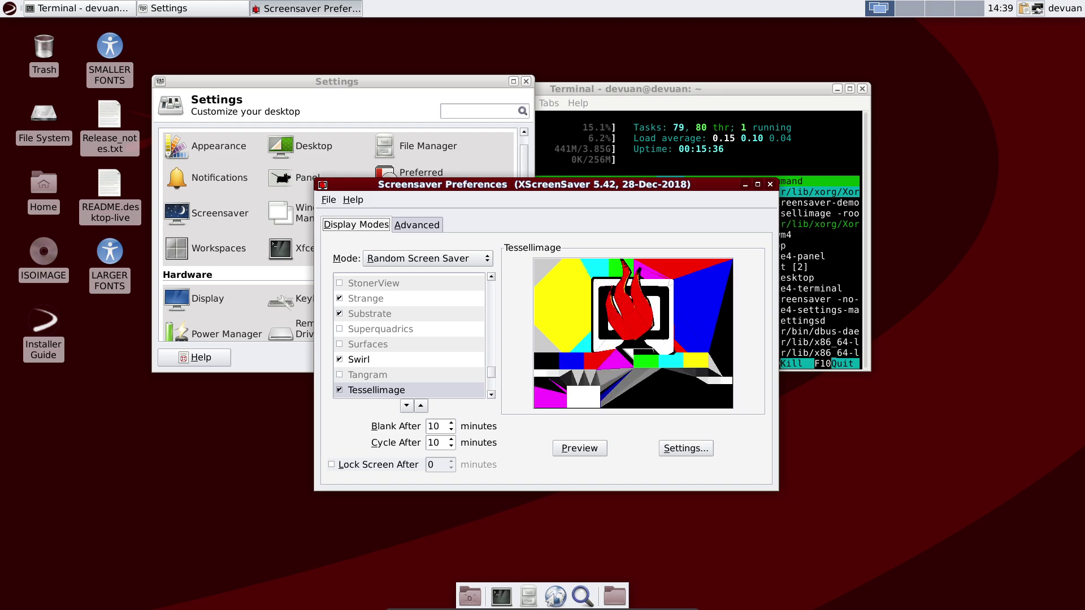
{"action": "key", "text": "alt+F4"}
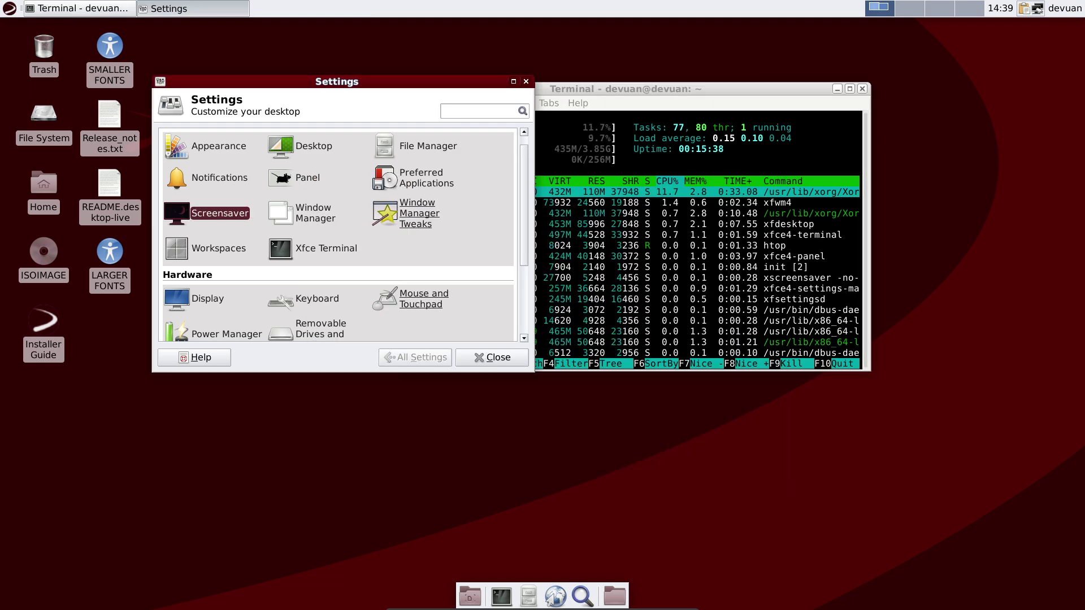
{"action": "left_click", "coordinate": [385, 213]}
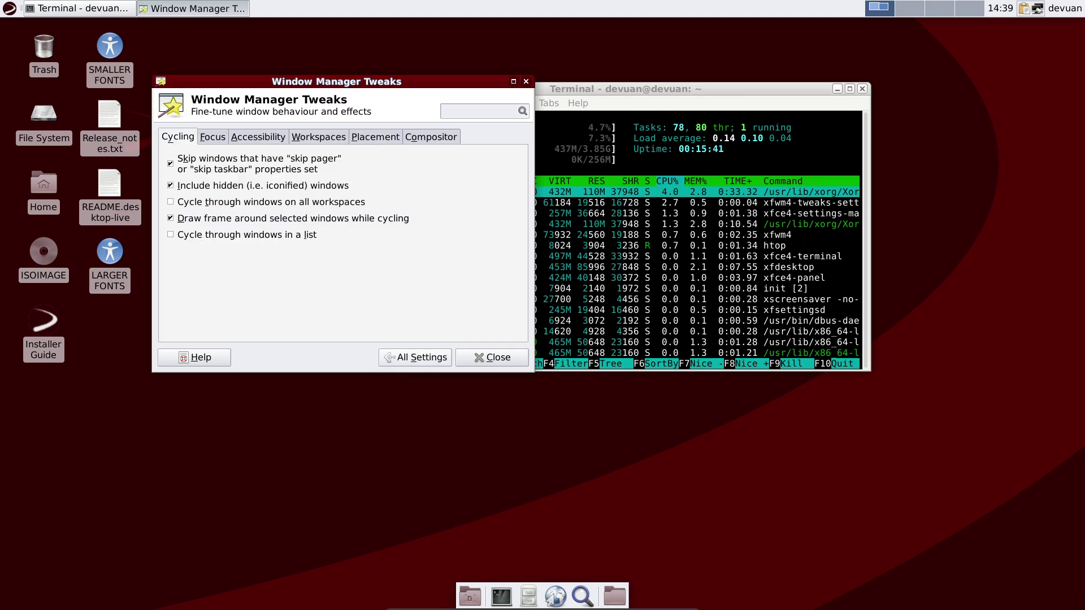
{"action": "key", "text": "alt+s"}
Step: Open the Display settings and examine the available screen resolutions without changing the current one
{"action": "scroll", "coordinate": [395, 213], "scroll_direction": "down", "scroll_amount": 3}
{"action": "scroll", "coordinate": [424, 210], "scroll_direction": "down", "scroll_amount": 1}
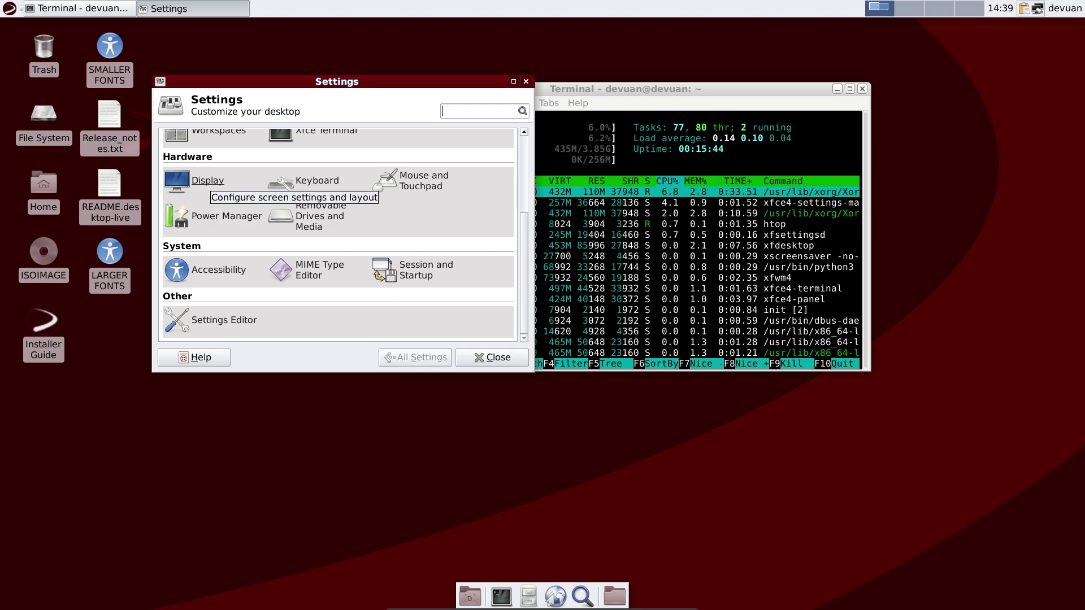
{"action": "left_click", "coordinate": [208, 181]}
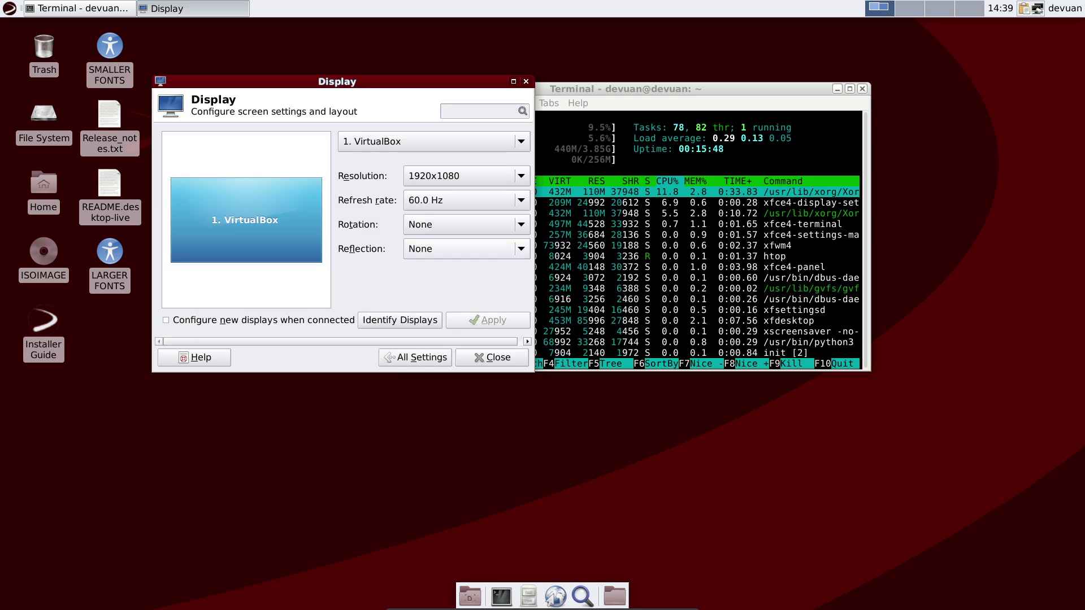
{"action": "left_click", "coordinate": [466, 176]}
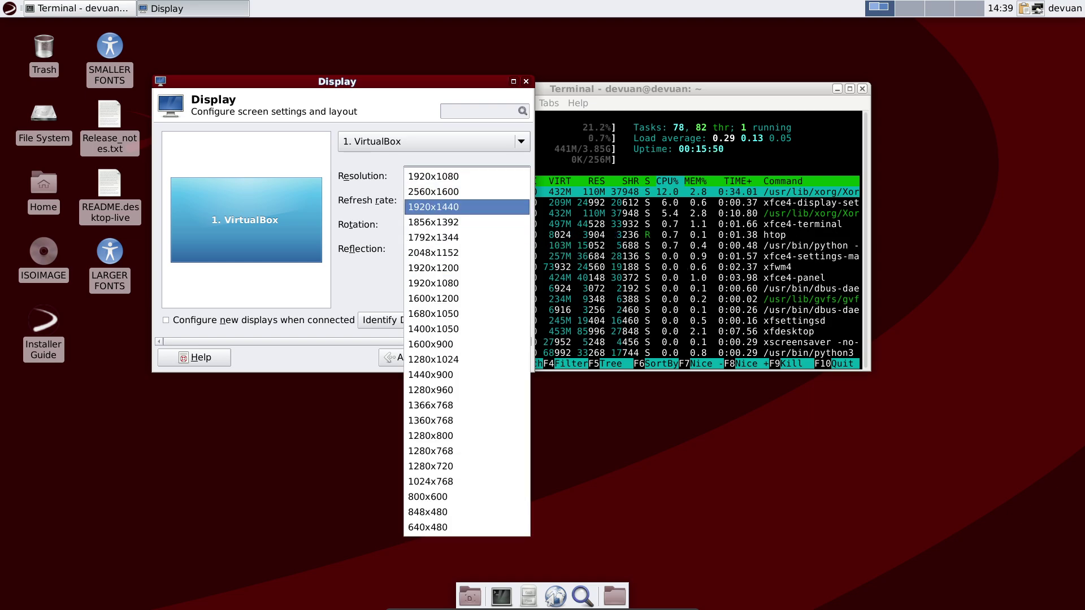
{"action": "key", "text": "Escape"}
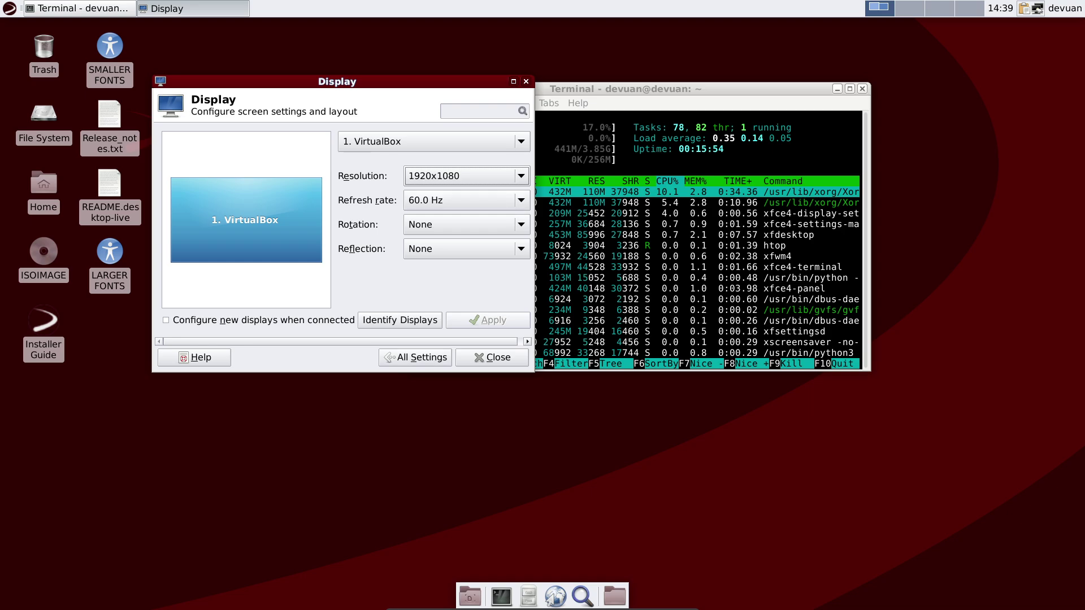
Step: Return to the settings overview, look through its remaining categories, and close the settings manager
{"action": "key", "text": "alt+s"}
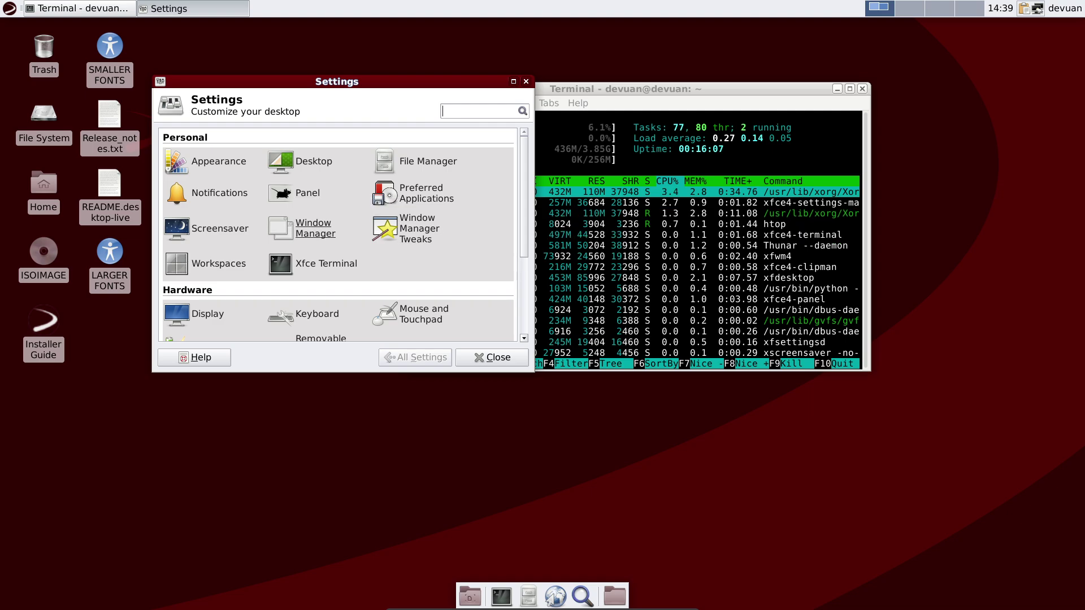
{"action": "scroll", "coordinate": [220, 270], "scroll_direction": "down", "scroll_amount": 5}
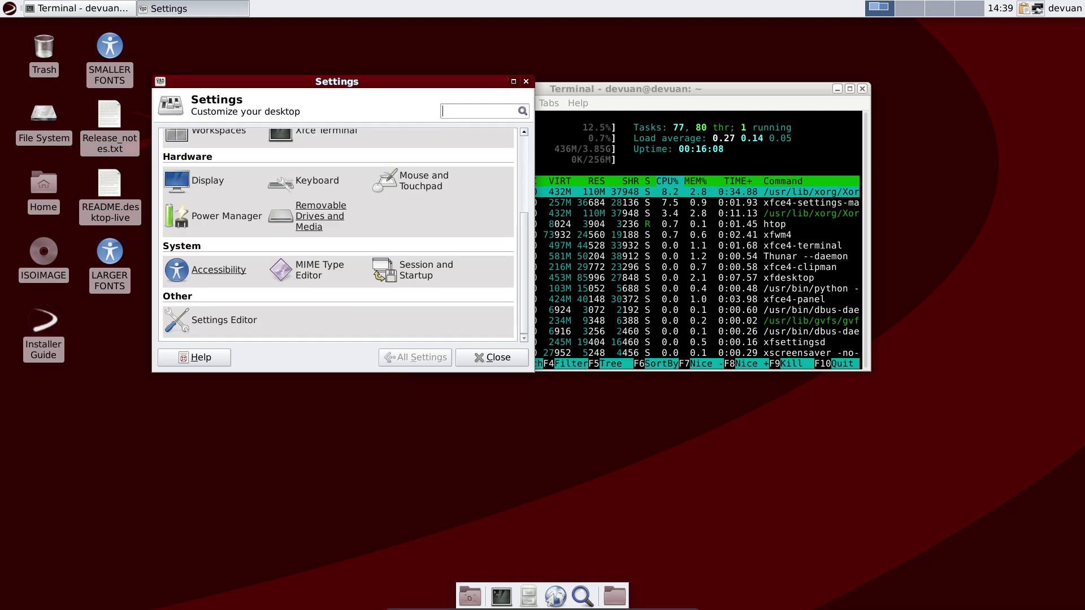
{"action": "scroll", "coordinate": [221, 238], "scroll_direction": "up", "scroll_amount": 5}
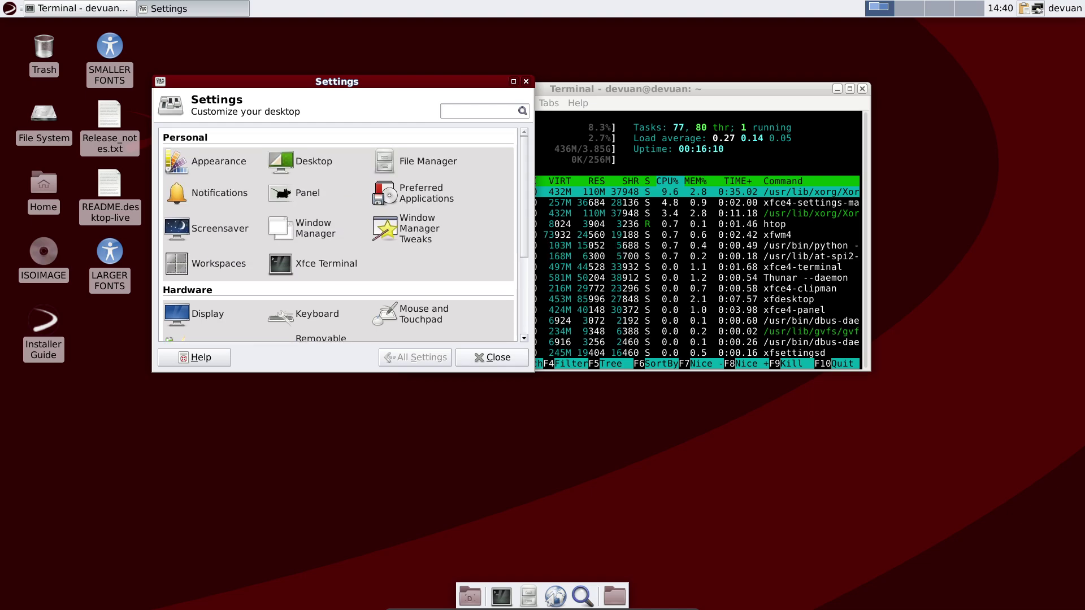
{"action": "left_click", "coordinate": [492, 357]}
{"action": "left_click", "coordinate": [362, 407]}
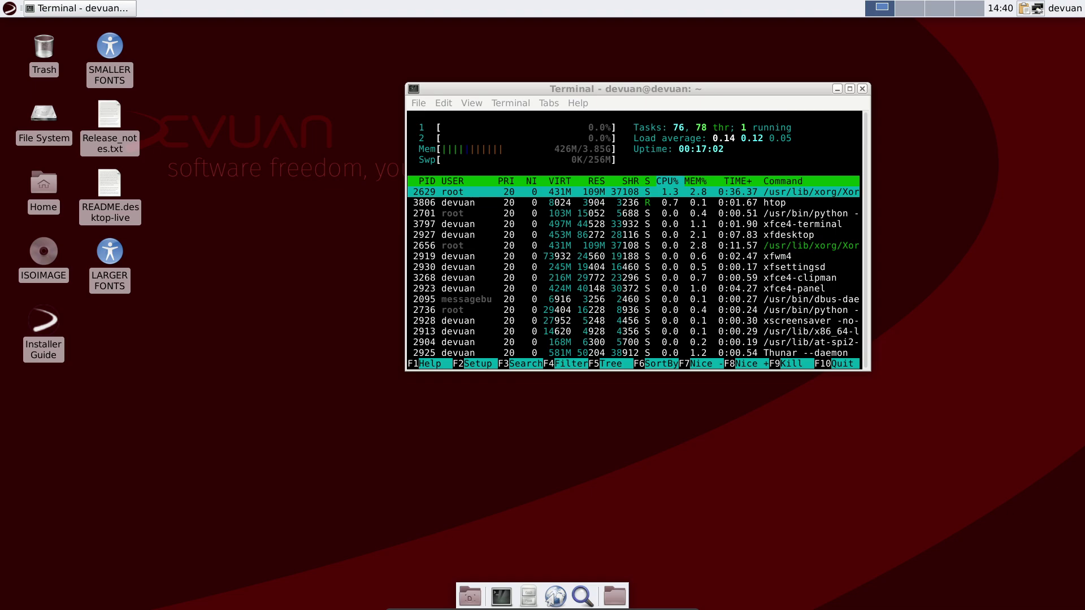
{"action": "left_click_drag", "start_coordinate": [565, 88], "coordinate": [233, 112]}
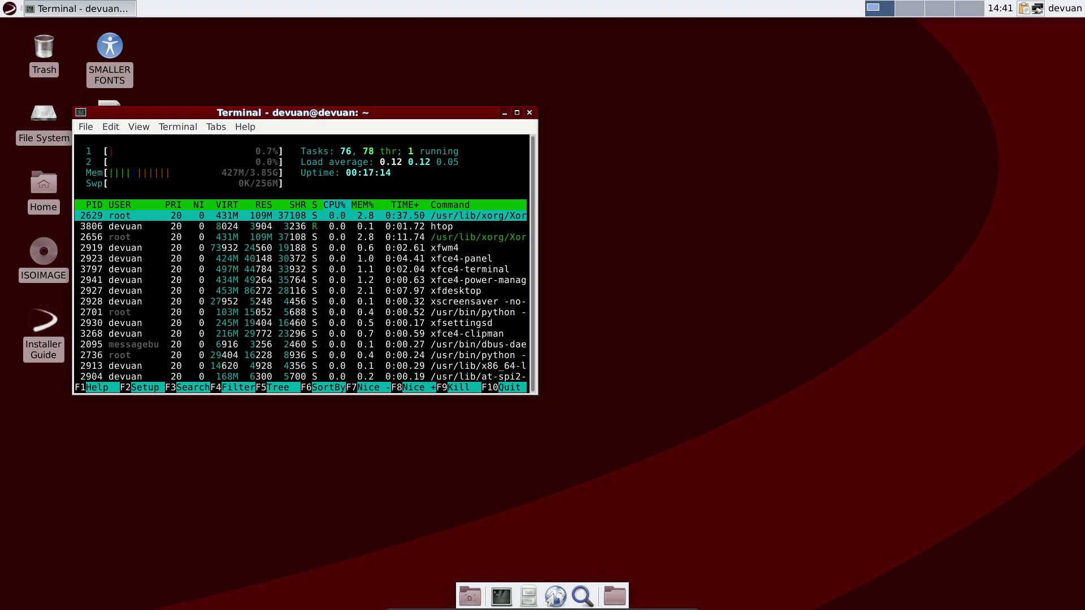
{"action": "left_click_drag", "start_coordinate": [293, 113], "coordinate": [324, 47]}
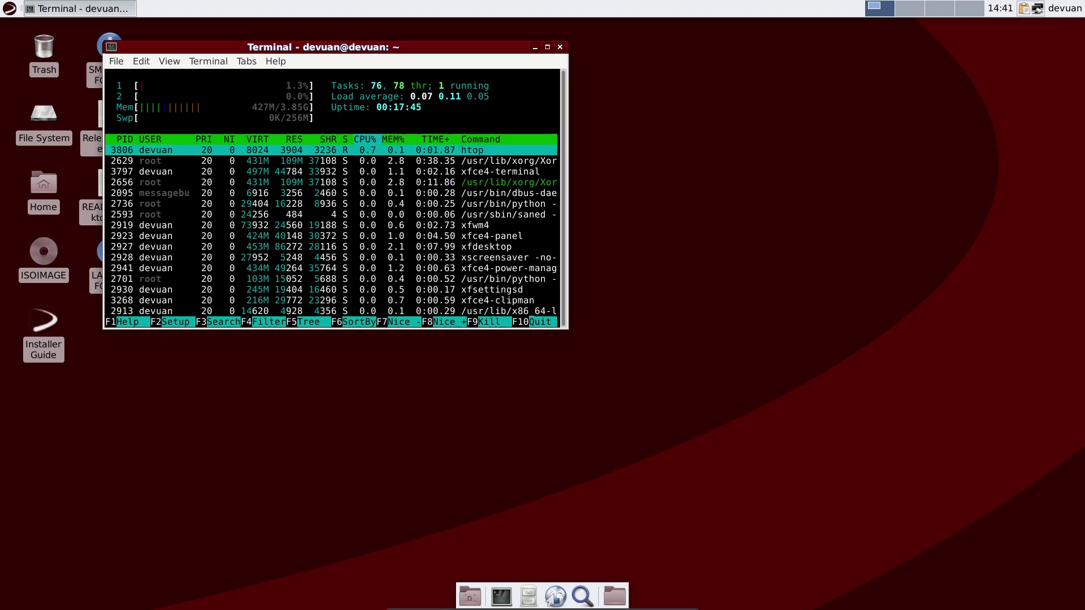
{"action": "left_click_drag", "start_coordinate": [323, 47], "coordinate": [628, 92]}
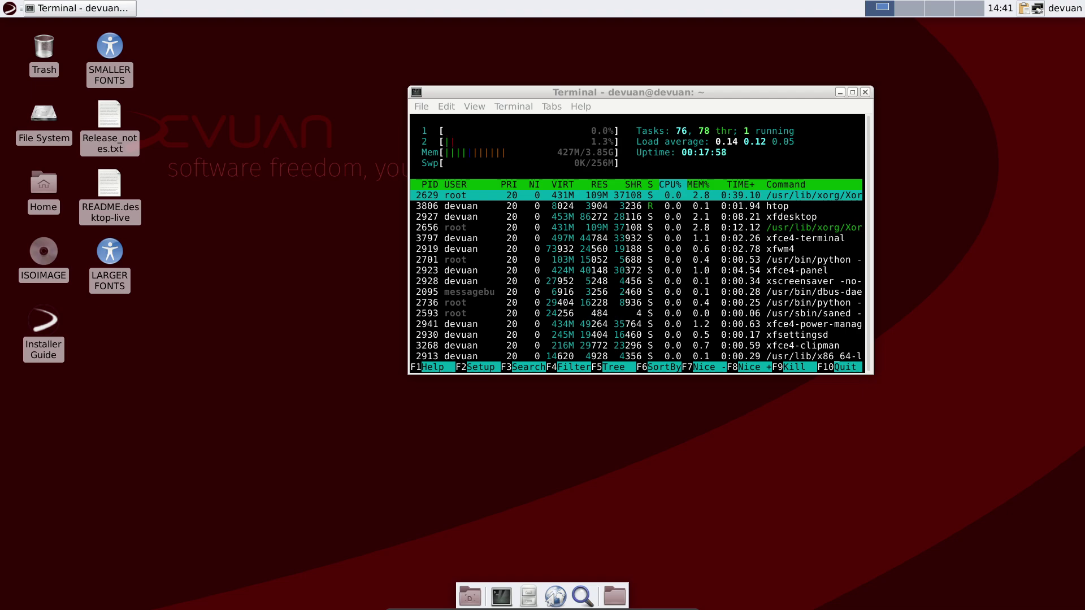
Step: Browse the Multimedia and Office categories of the applications menu, then dismiss the menu
{"action": "left_click", "coordinate": [10, 8]}
{"action": "mouse_move", "coordinate": [34, 168]}
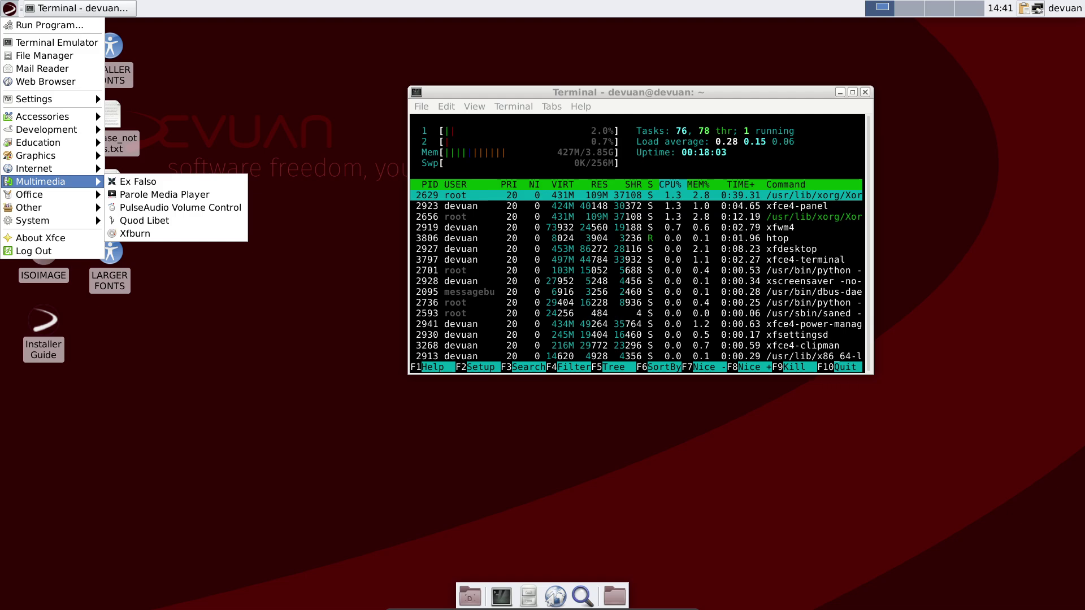
{"action": "mouse_move", "coordinate": [33, 194]}
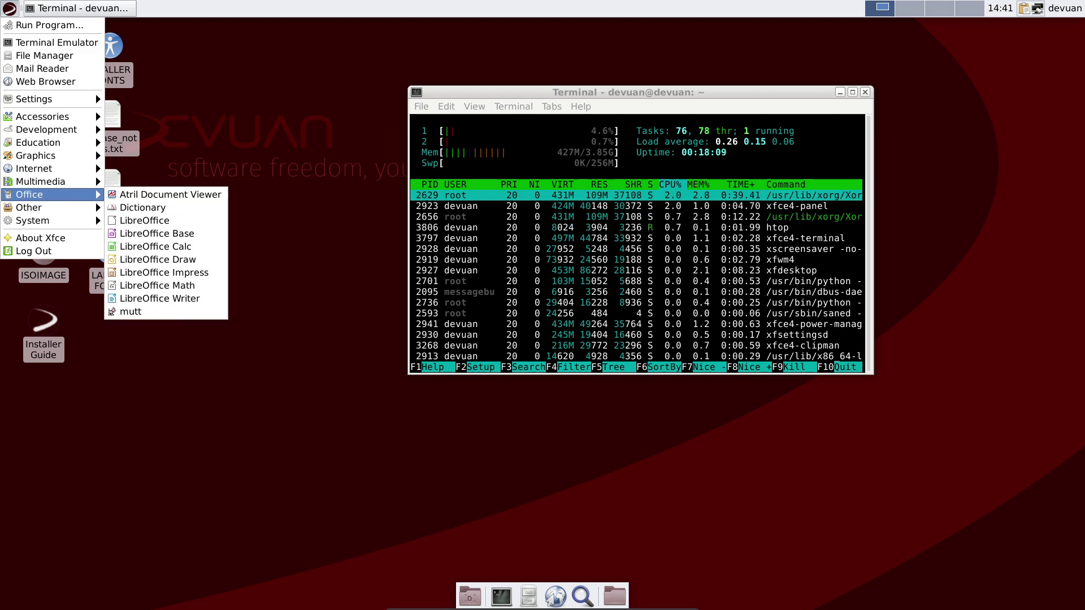
{"action": "key", "text": "Escape"}
{"action": "key", "text": "Escape"}
Step: Move the terminal window clear of the Devuan logo and slogan on the wallpaper, then switch focus to the desktop
{"action": "left_click_drag", "start_coordinate": [629, 92], "coordinate": [372, 90]}
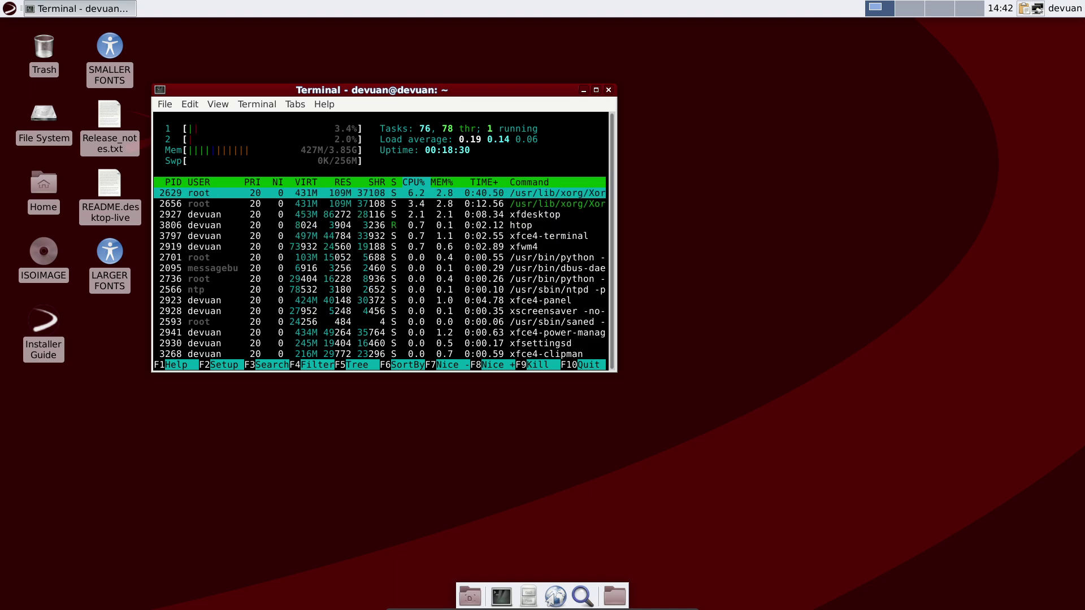
{"action": "left_click_drag", "start_coordinate": [373, 89], "coordinate": [617, 80]}
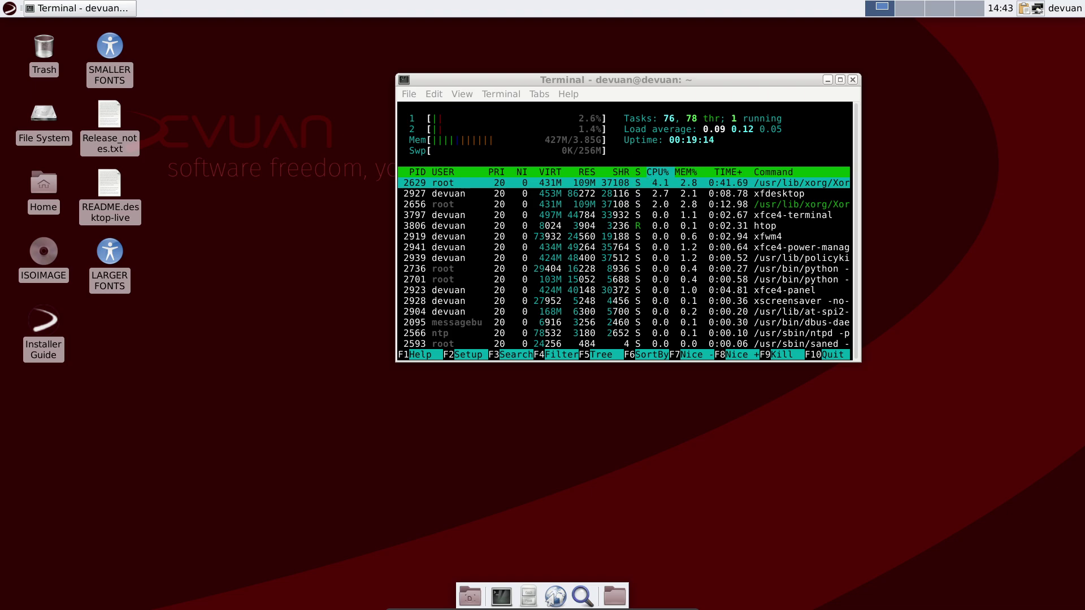
{"action": "left_click_drag", "start_coordinate": [616, 79], "coordinate": [528, 88]}
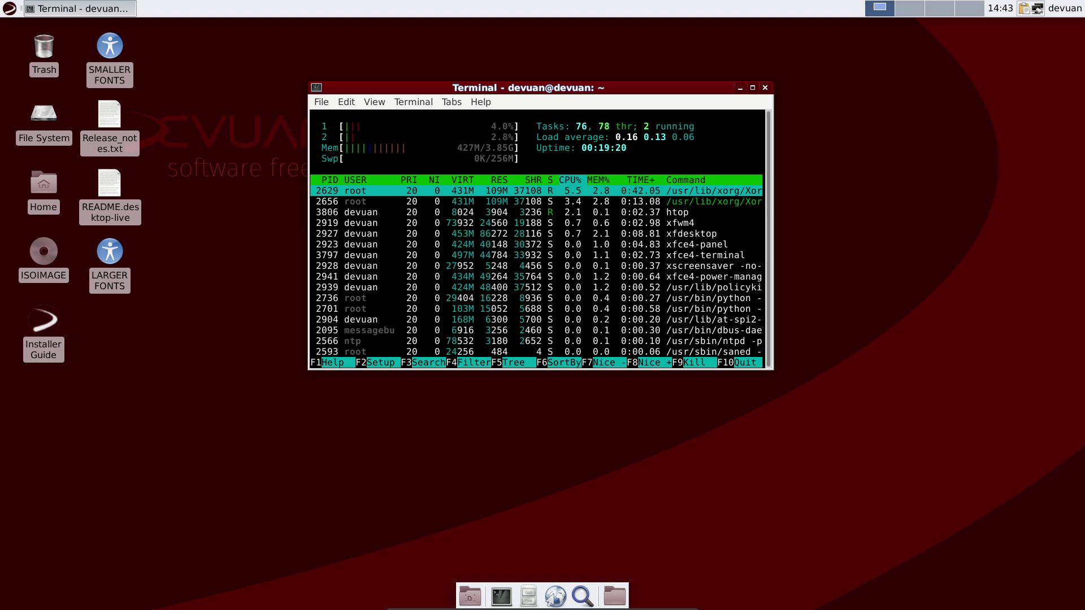
{"action": "left_click_drag", "start_coordinate": [528, 88], "coordinate": [754, 119]}
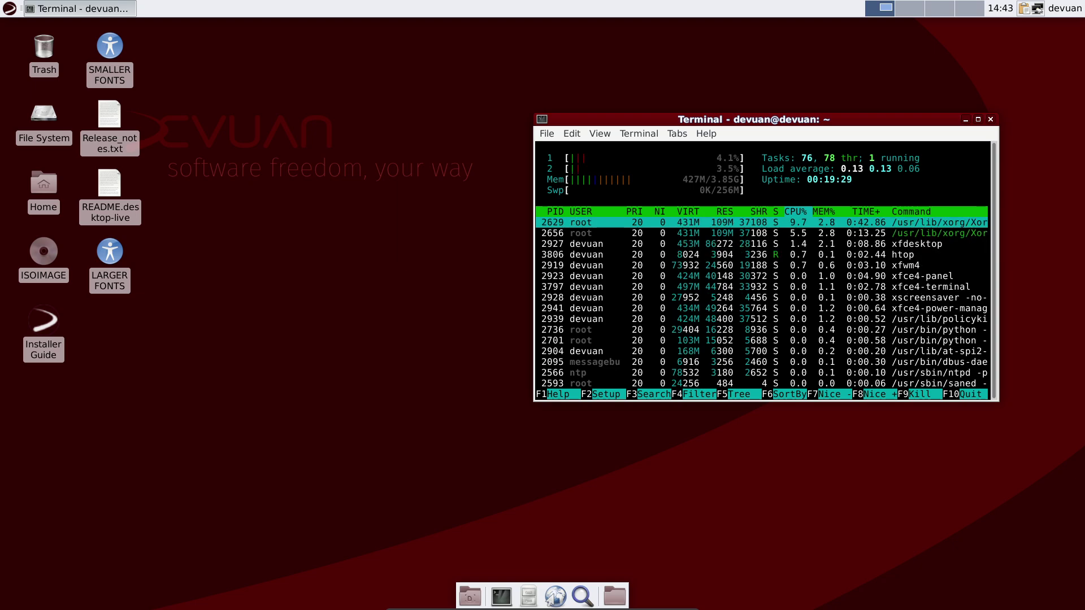
{"action": "left_click_drag", "start_coordinate": [754, 119], "coordinate": [742, 131]}
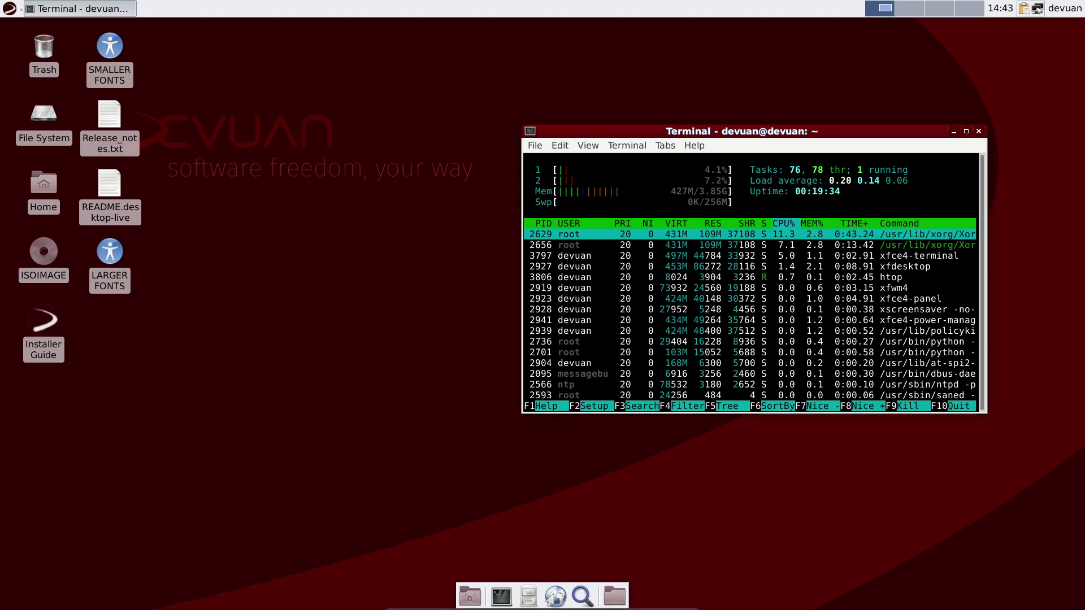
{"action": "left_click", "coordinate": [384, 316]}
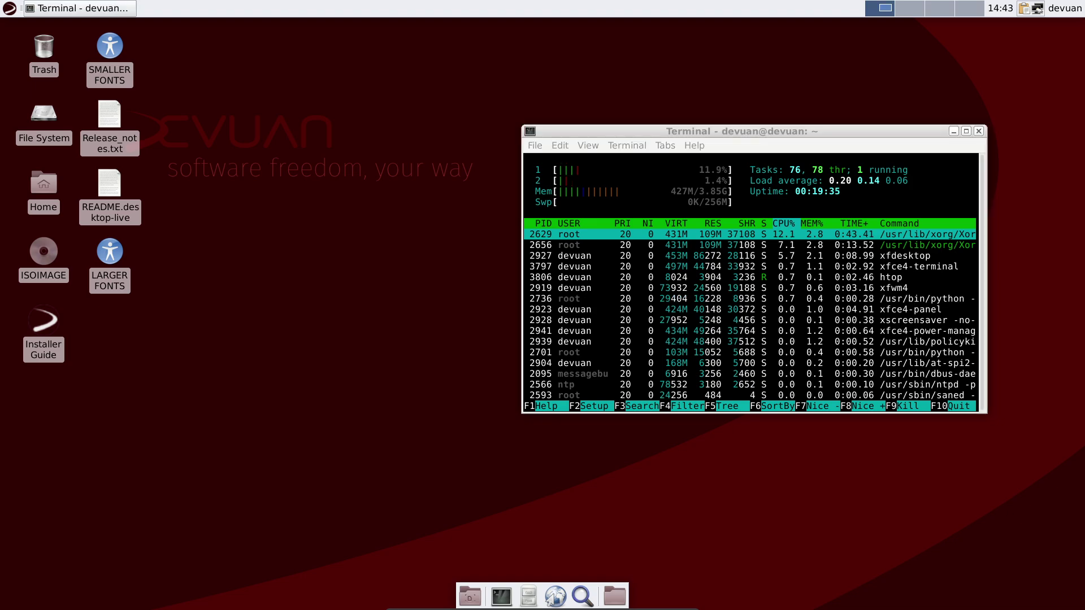